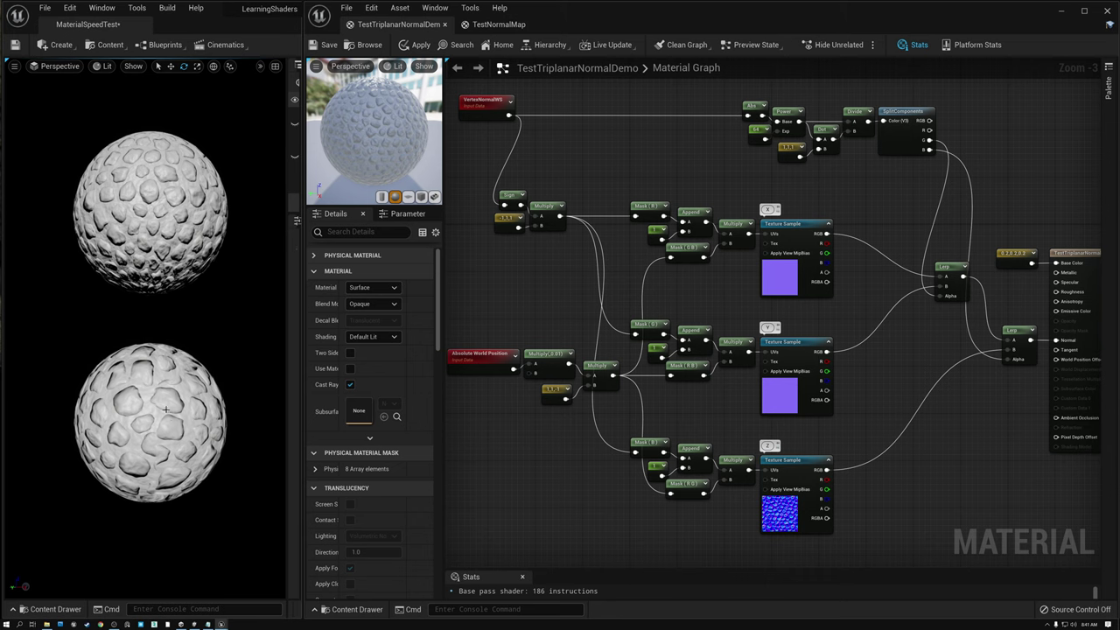
# - Compare the rock surface shading on the two level spheres from a different viewing angle
pyautogui.click(151, 207)
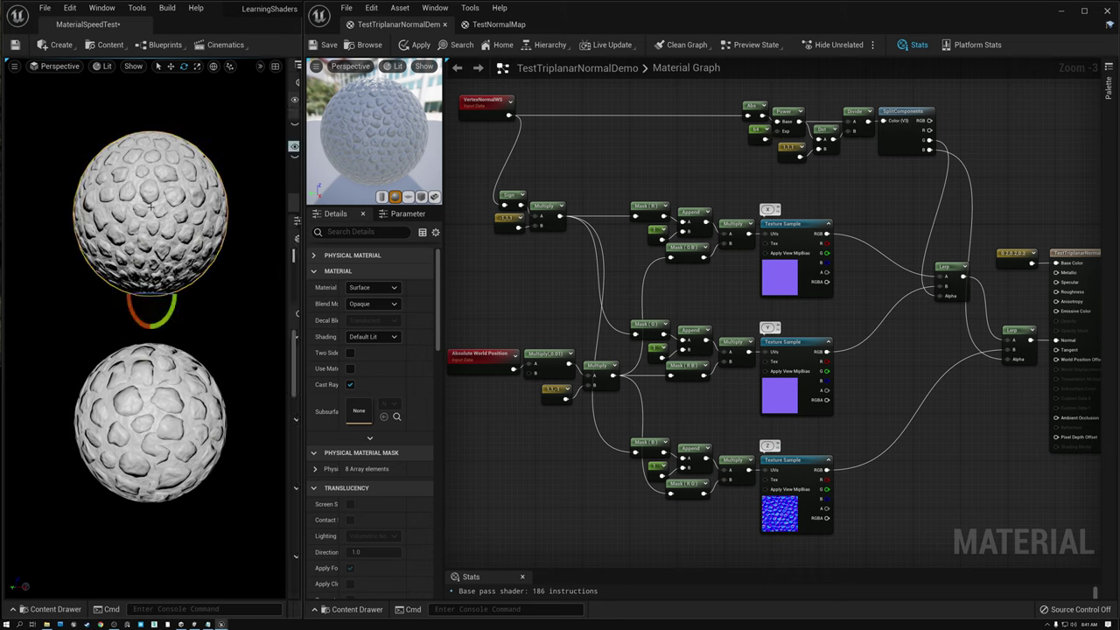
pyautogui.moveTo(206, 319)
pyautogui.keyDown('alt'); pyautogui.mouseDown()
pyautogui.moveTo(284, 320)
pyautogui.moveTo(162, 320)
pyautogui.mouseUp(); pyautogui.keyUp('alt')
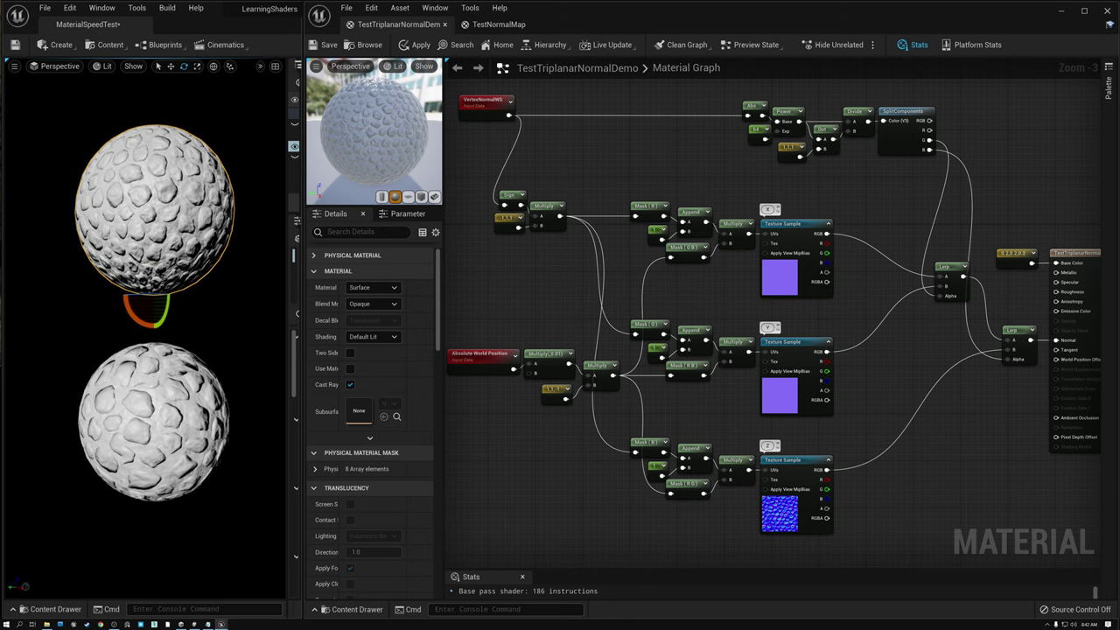
pyautogui.click(207, 319)
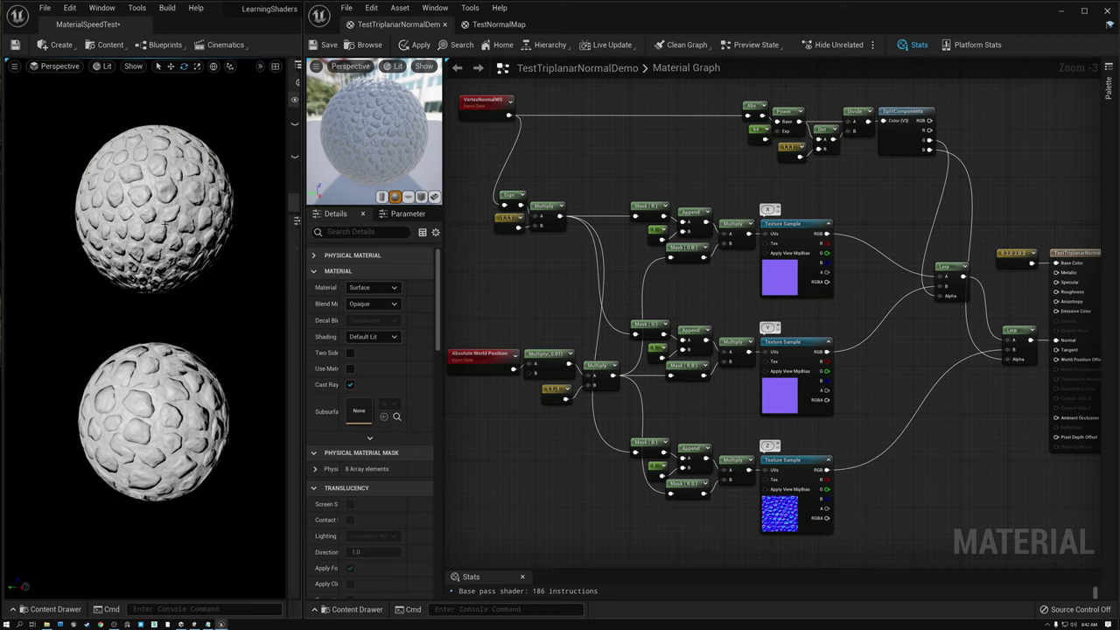
# - Open the TestNormalMap material graph and examine the TexCoord, Multiply and Texture Sample nodes that feed its Normal input
pyautogui.click(499, 24)
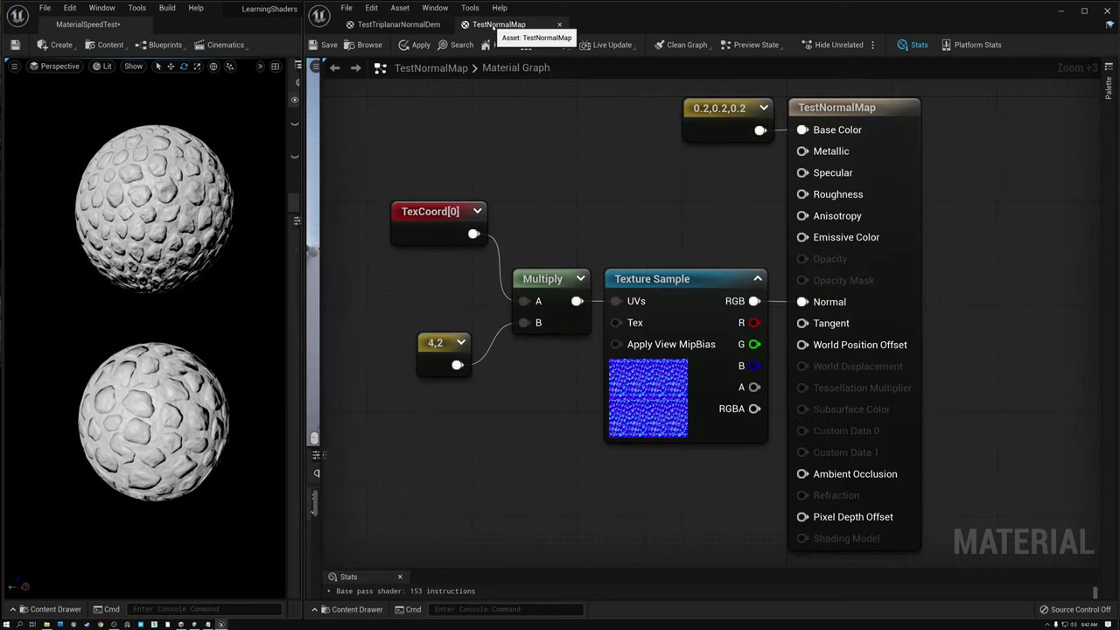
pyautogui.click(669, 280)
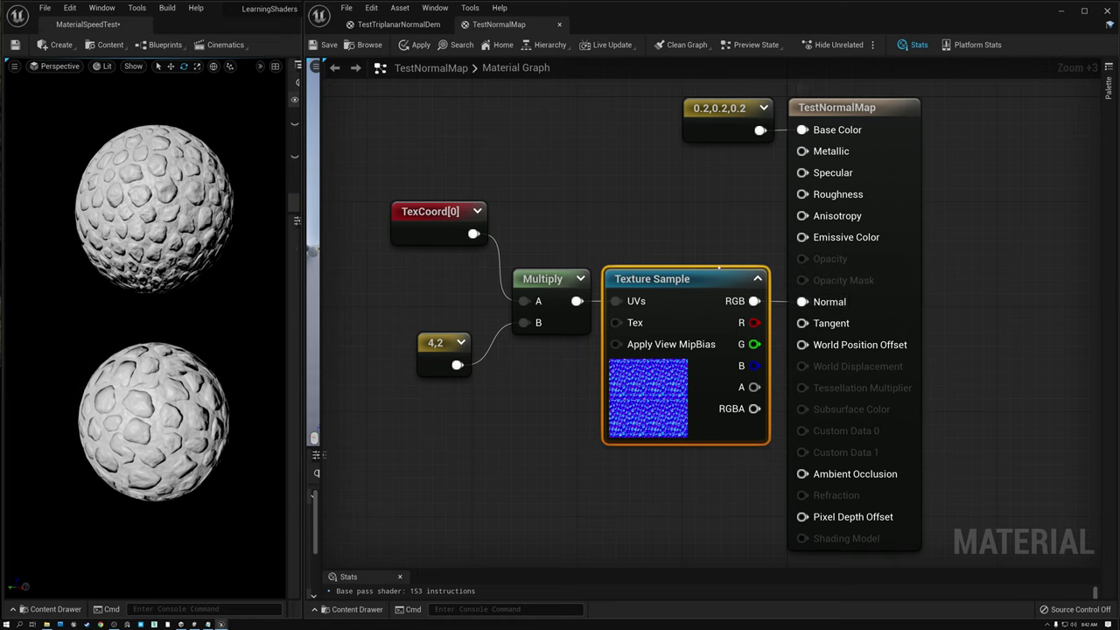
pyautogui.moveTo(398, 179); pyautogui.dragTo(557, 429)
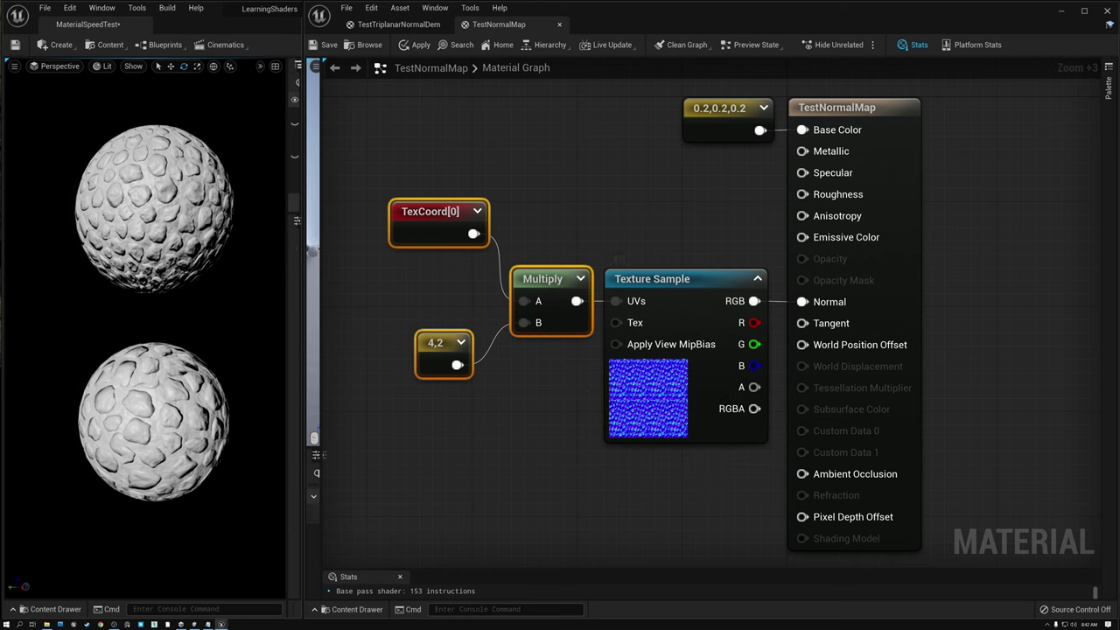
pyautogui.moveTo(447, 143); pyautogui.dragTo(631, 398)
# - Inspect the upper sphere's normal-mapped surface around its pole and compare it with the lower sphere
pyautogui.click(149, 189)
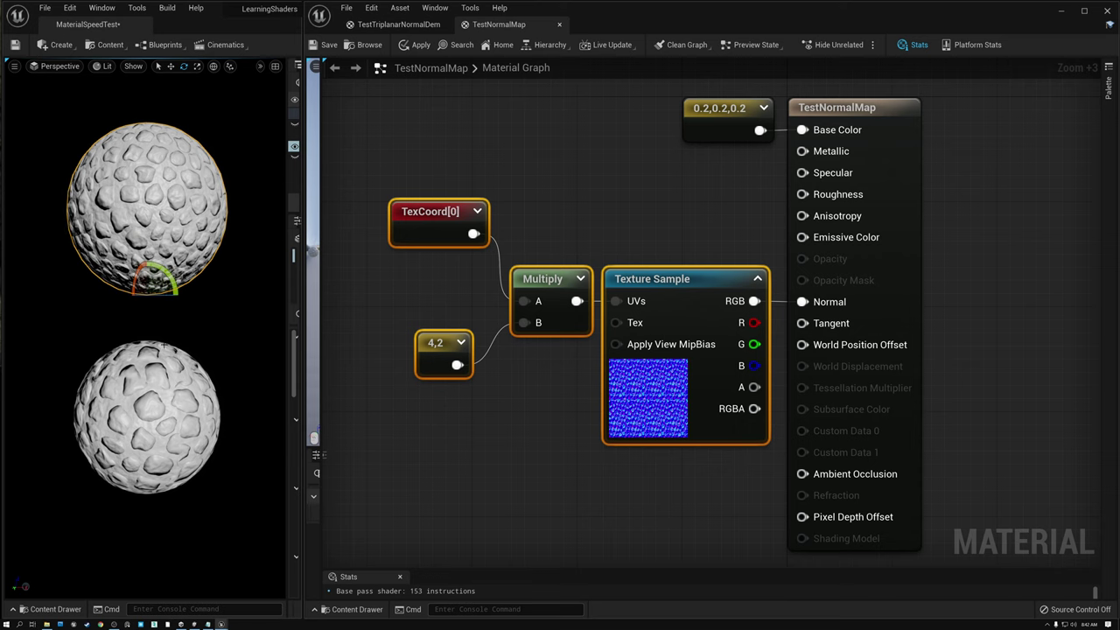
pyautogui.keyDown('alt'); pyautogui.moveTo(154, 221); pyautogui.dragTo(154, 200); pyautogui.keyUp('alt')
pyautogui.keyDown('alt'); pyautogui.moveTo(153, 411); pyautogui.dragTo(186, 407); pyautogui.keyUp('alt')
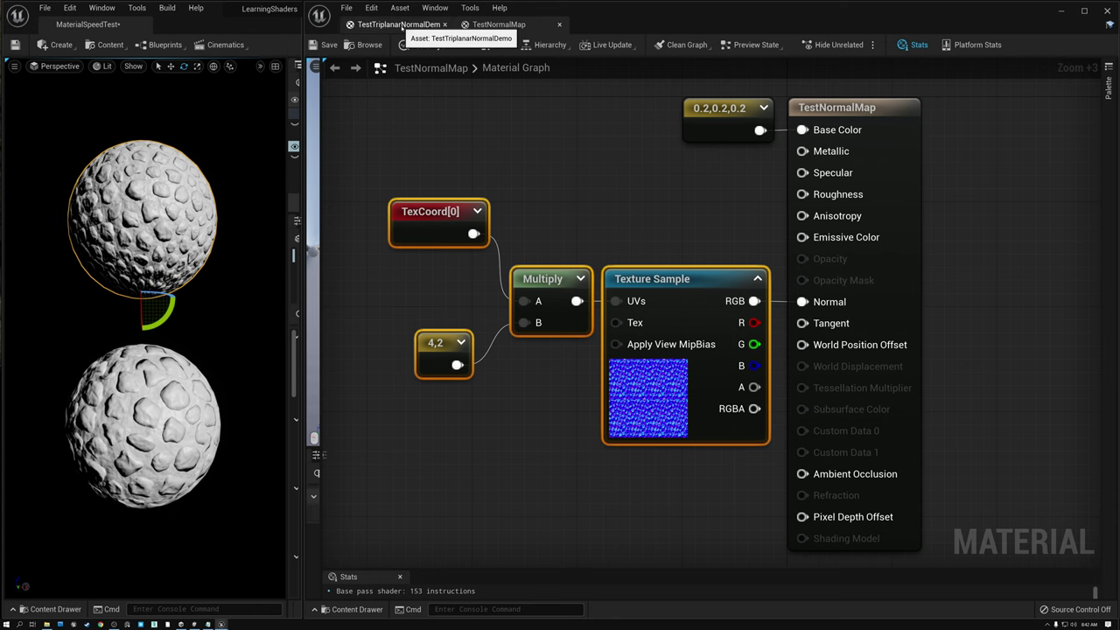
# - Switch to the TestTriplanarNormalDemo material and examine its X, Y and Z texture samples, final Lerp and result node
pyautogui.click(396, 25)
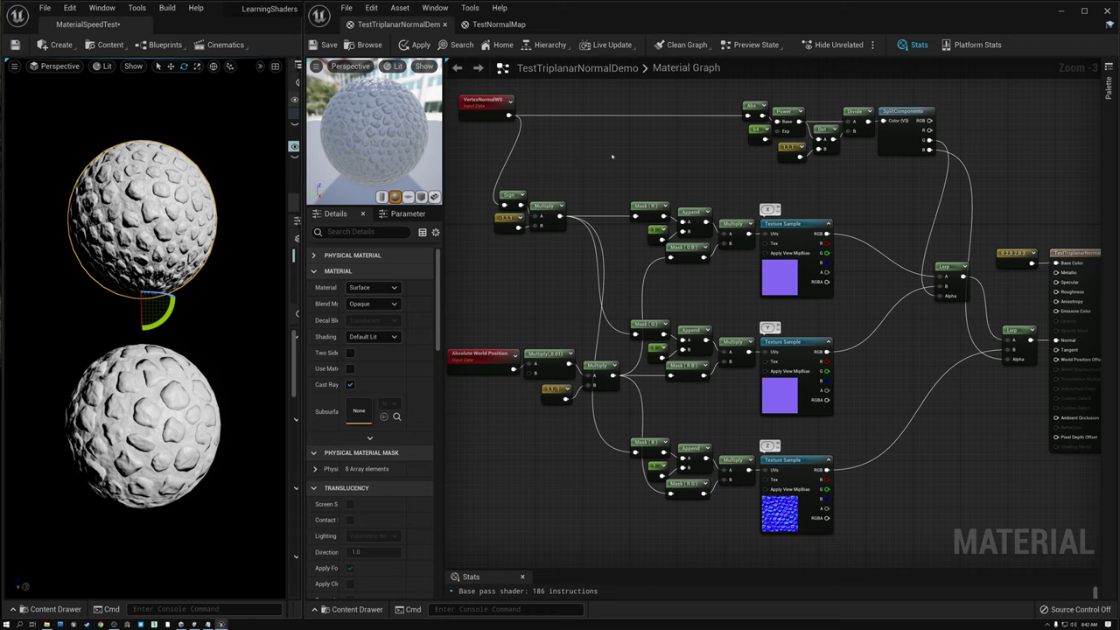
pyautogui.click(799, 225)
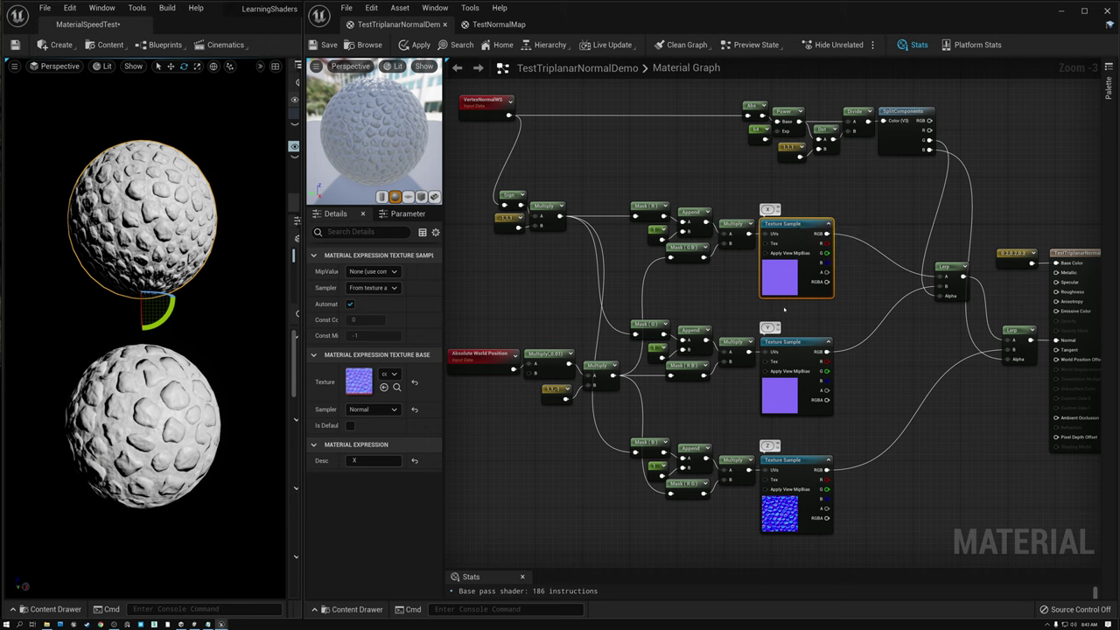
pyautogui.click(792, 343)
pyautogui.click(784, 461)
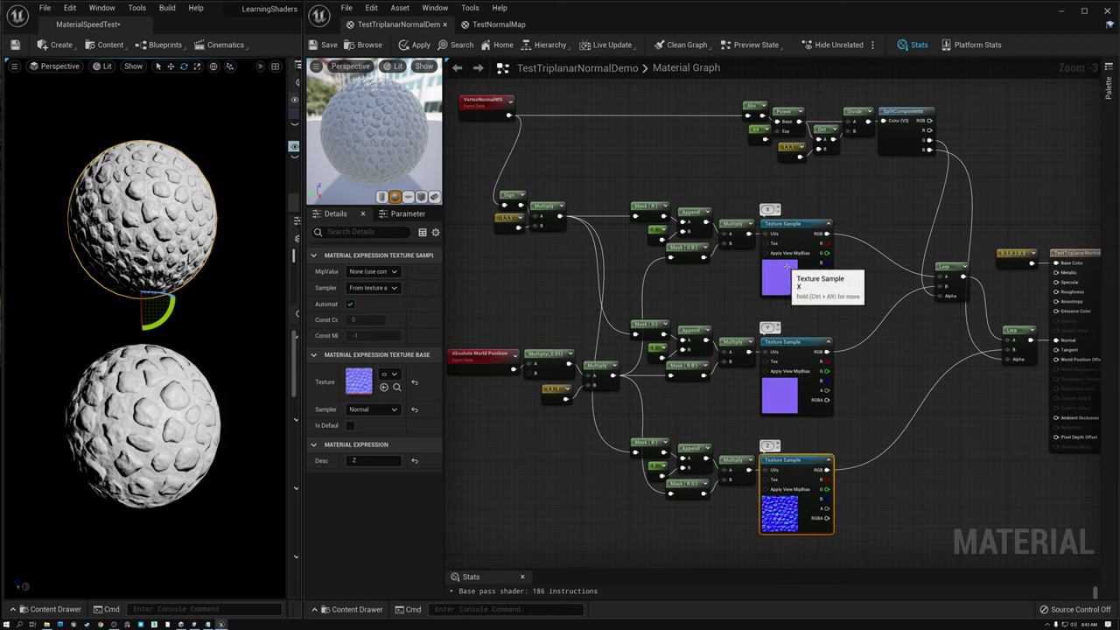
pyautogui.click(1016, 332)
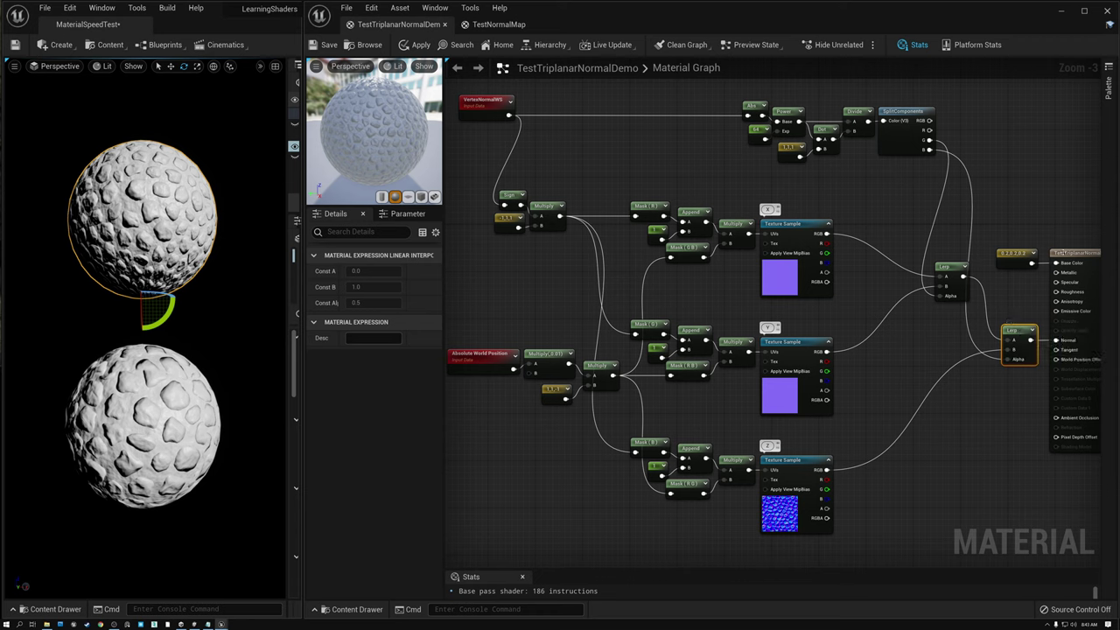
pyautogui.click(1059, 251)
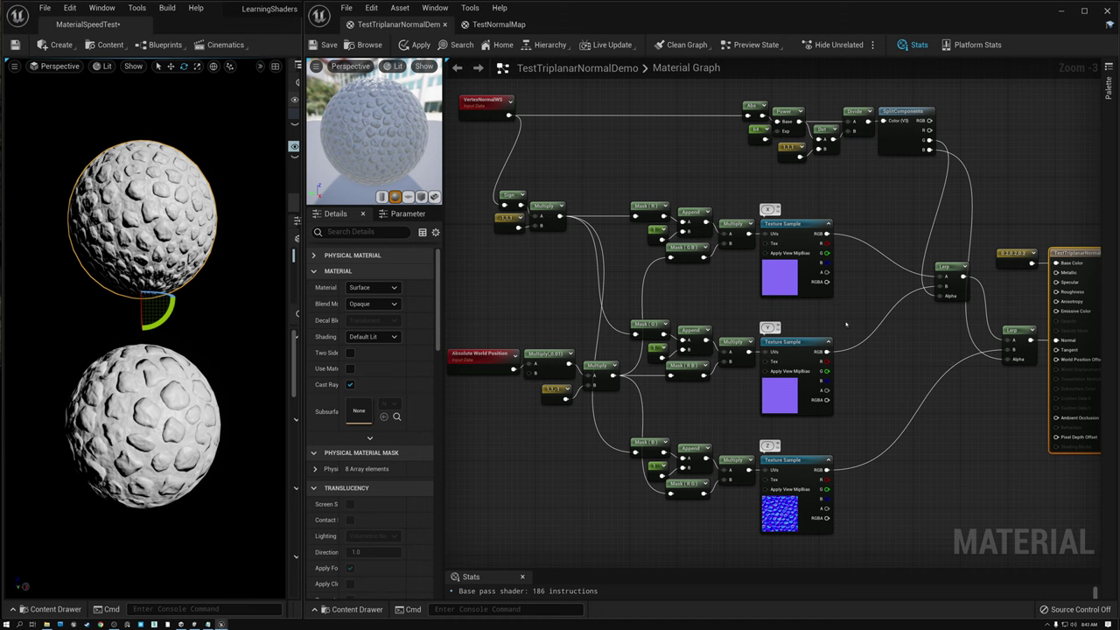
# - Examine the whole triplanar node network, including the projection nodes between Absolute World Position and the first Lerp
pyautogui.moveTo(472, 86); pyautogui.dragTo(1004, 523)
pyautogui.click(877, 376)
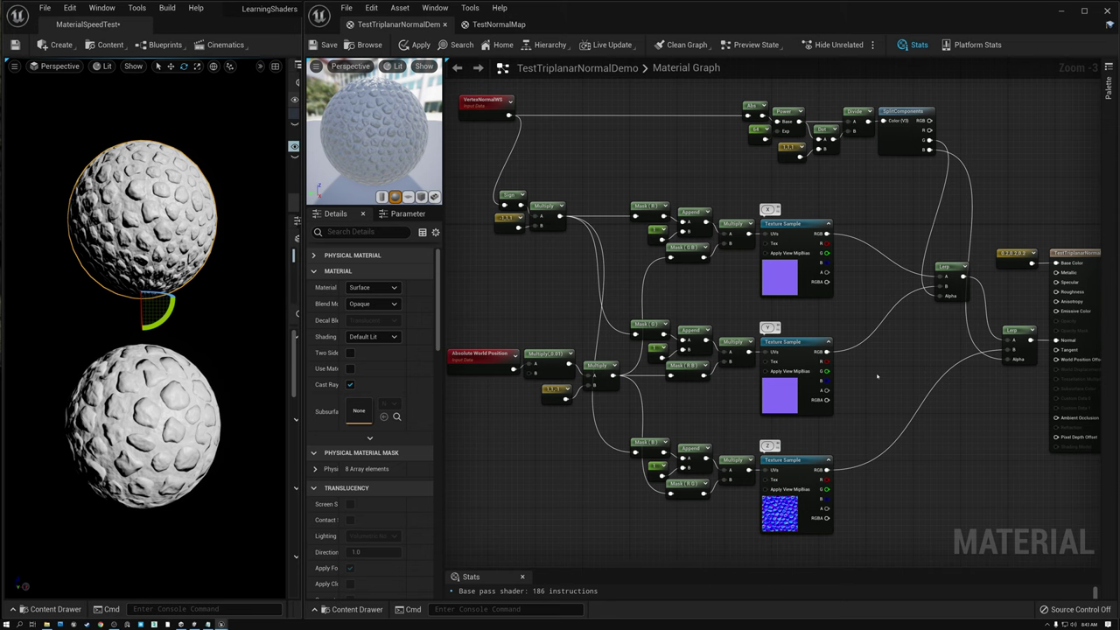
pyautogui.moveTo(463, 171); pyautogui.dragTo(945, 464)
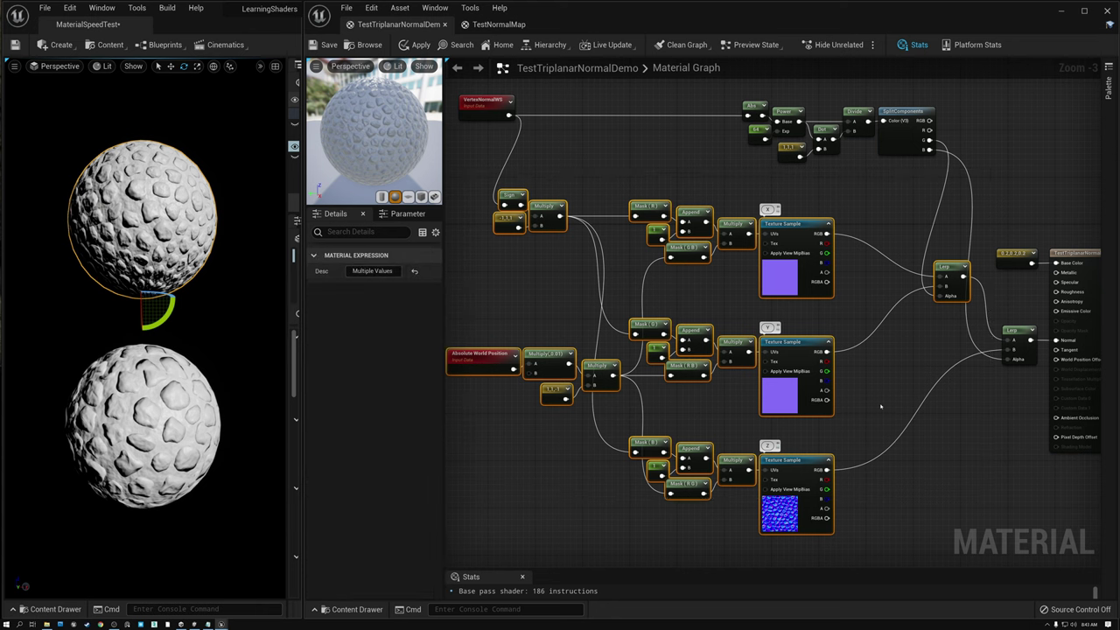
pyautogui.click(881, 406)
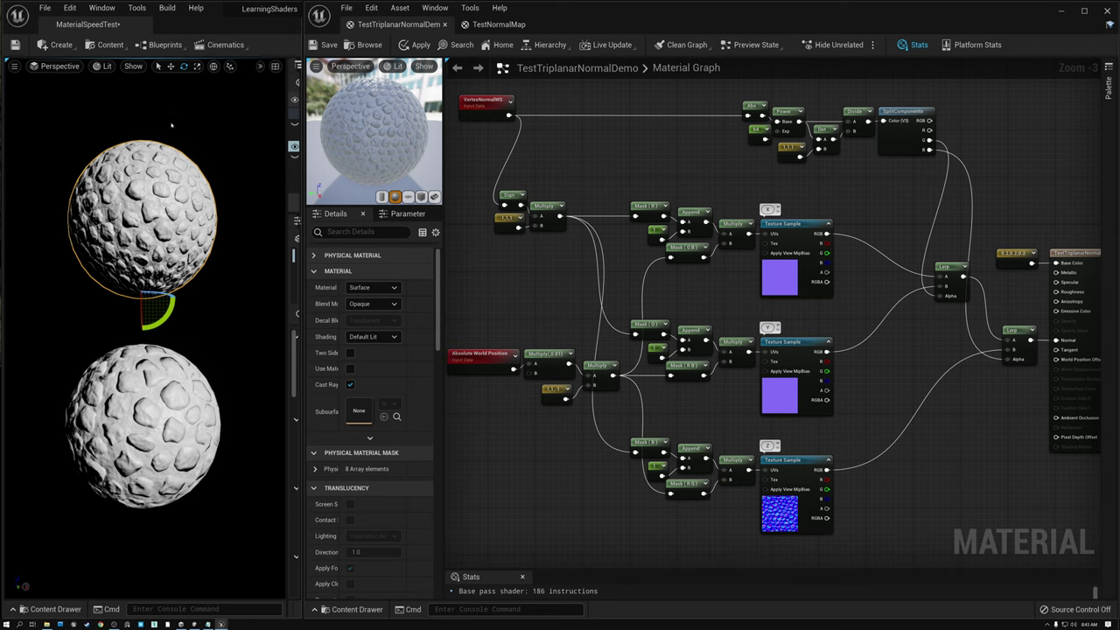
# - Deselect the sphere and set the level viewport to the World Normal buffer visualization
pyautogui.click(103, 66)
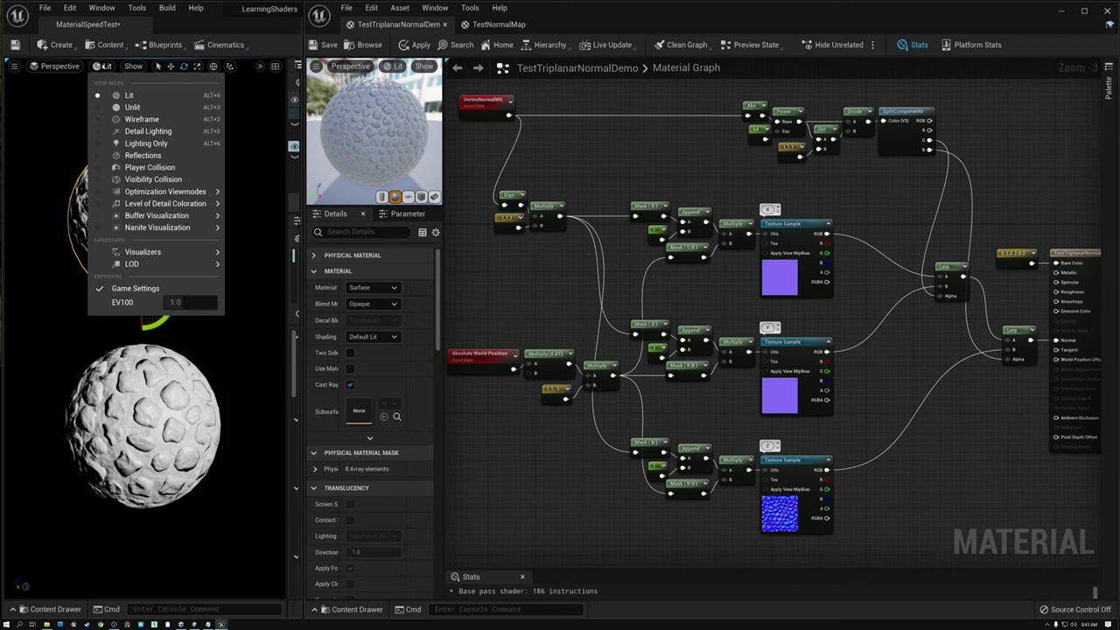
pyautogui.press('Escape')
pyautogui.click(52, 478)
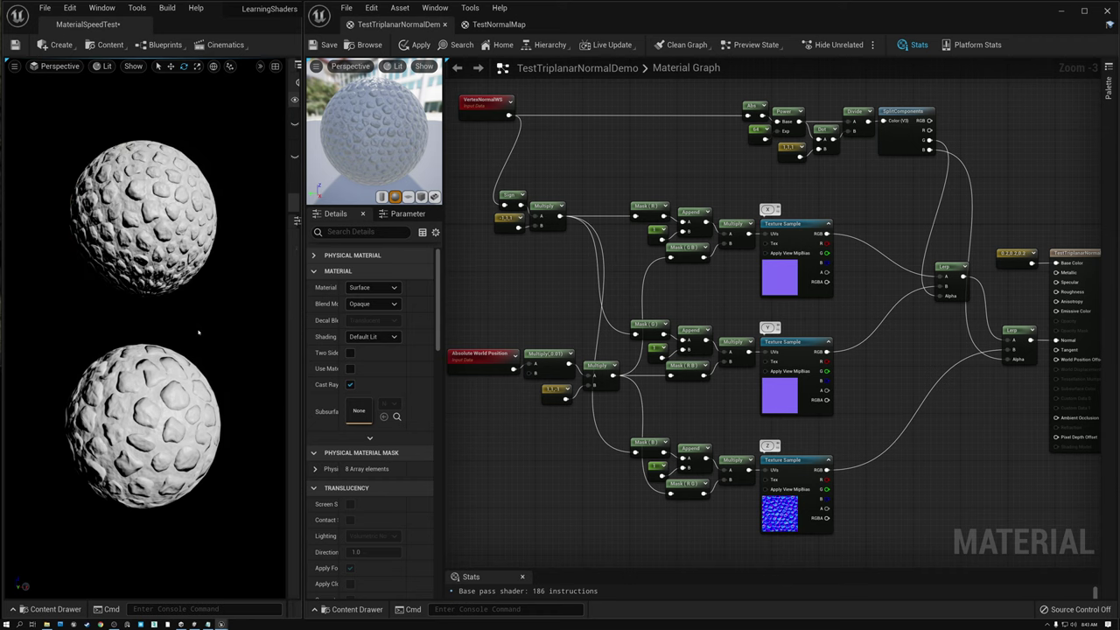
pyautogui.click(103, 66)
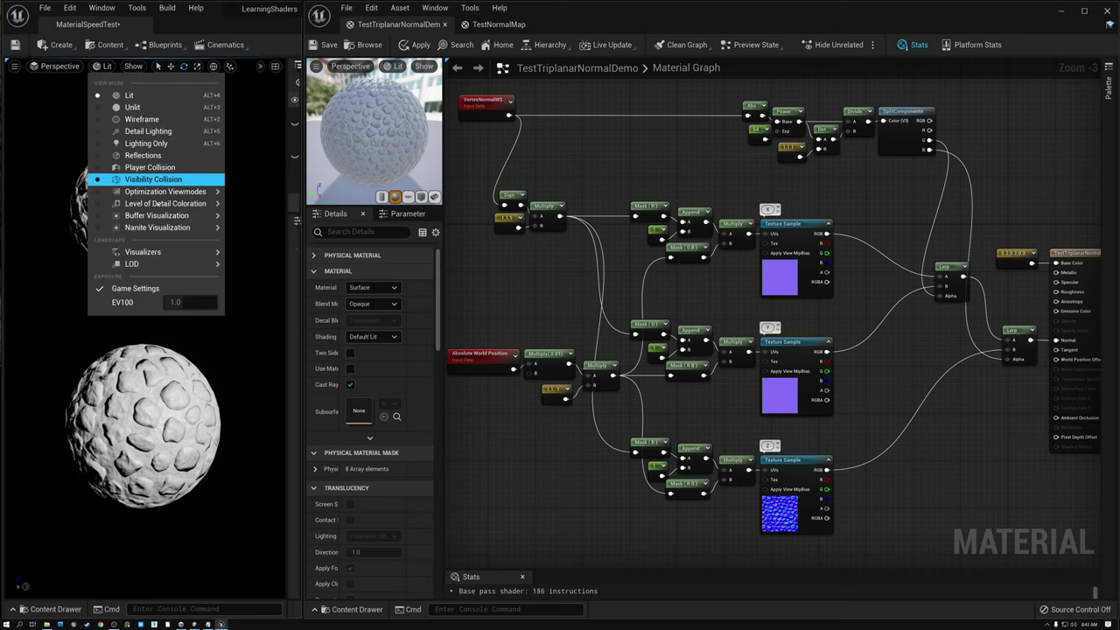
pyautogui.moveTo(166, 215)
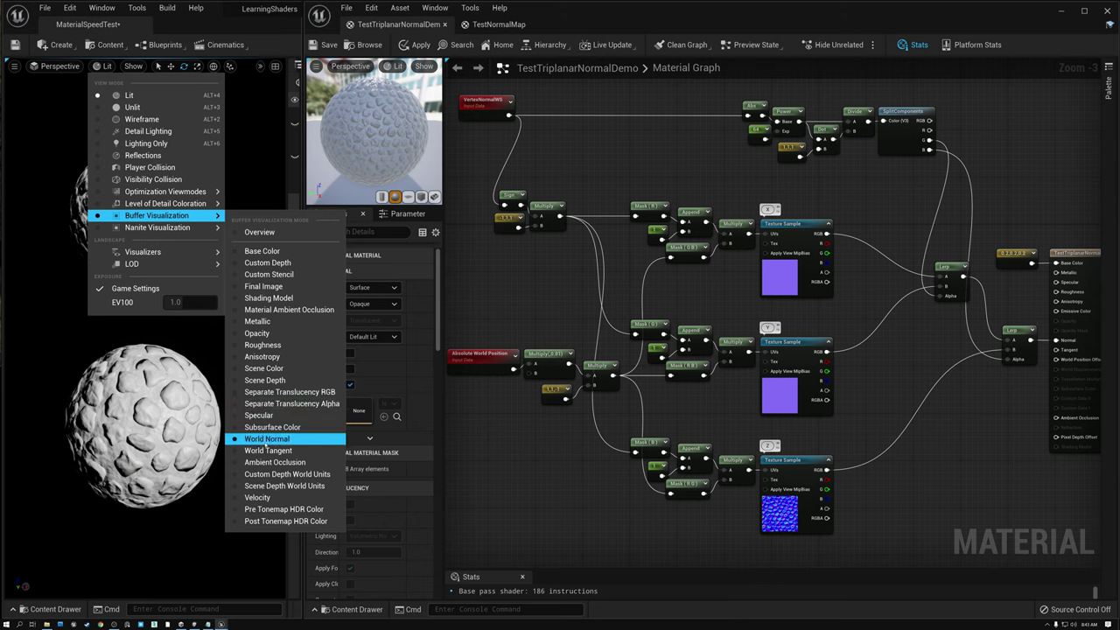
pyautogui.click(332, 438)
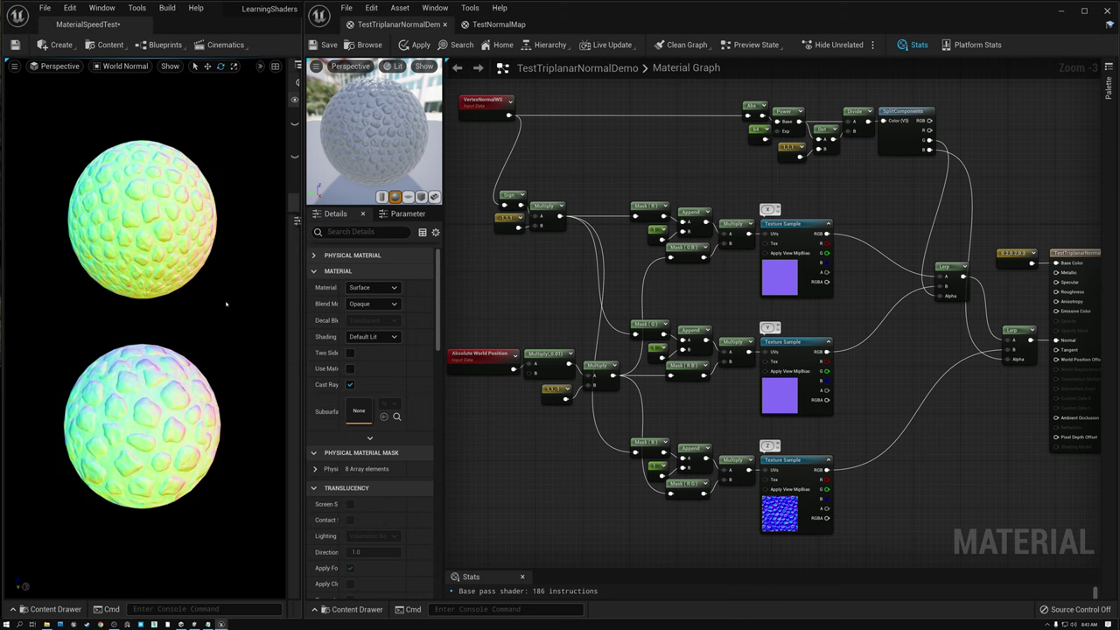
# - Compare the world normals on both spheres from several angles and with different light directions
pyautogui.keyDown('alt'); pyautogui.moveTo(189, 322); pyautogui.dragTo(464, 491); pyautogui.keyUp('alt')
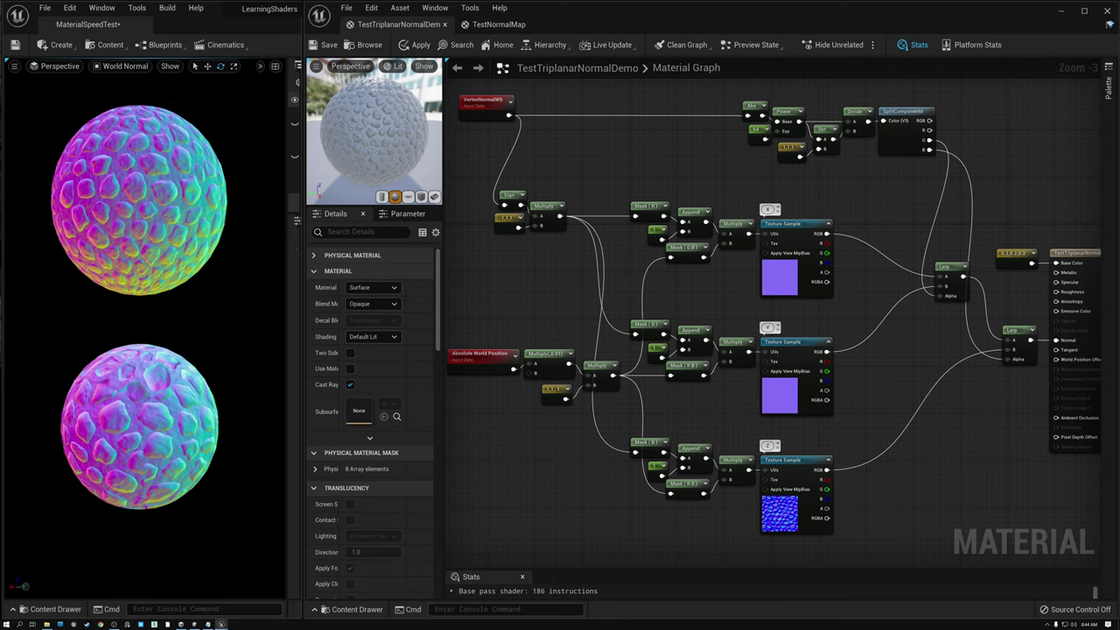
pyautogui.keyDown('alt'); pyautogui.moveTo(202, 321); pyautogui.dragTo(127, 316); pyautogui.keyUp('alt')
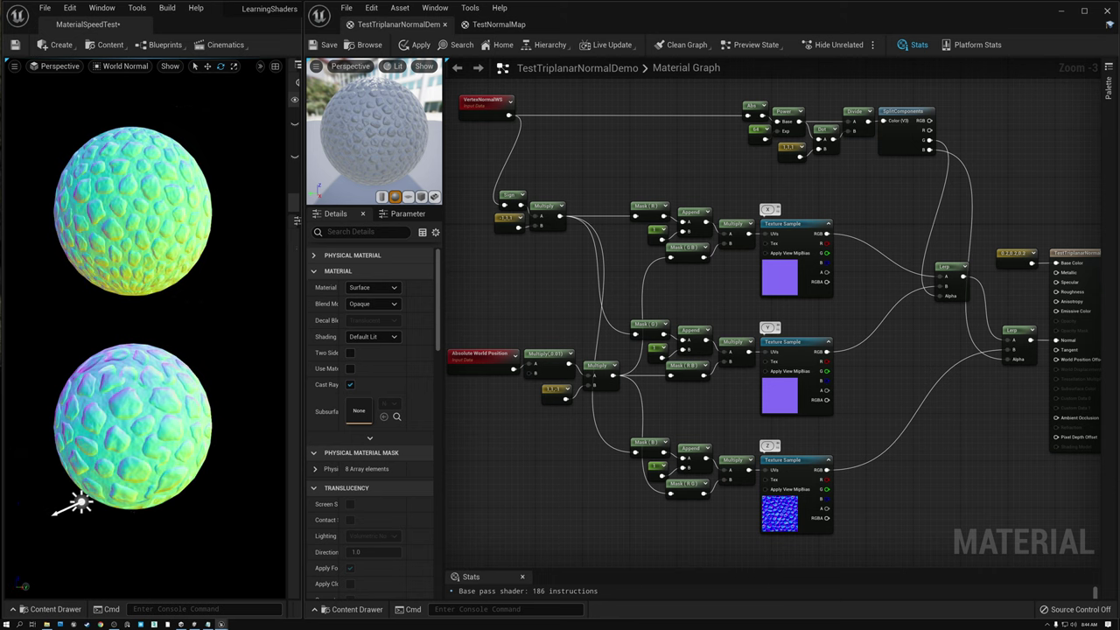
pyautogui.moveTo(181, 493); pyautogui.dragTo(283, 538)
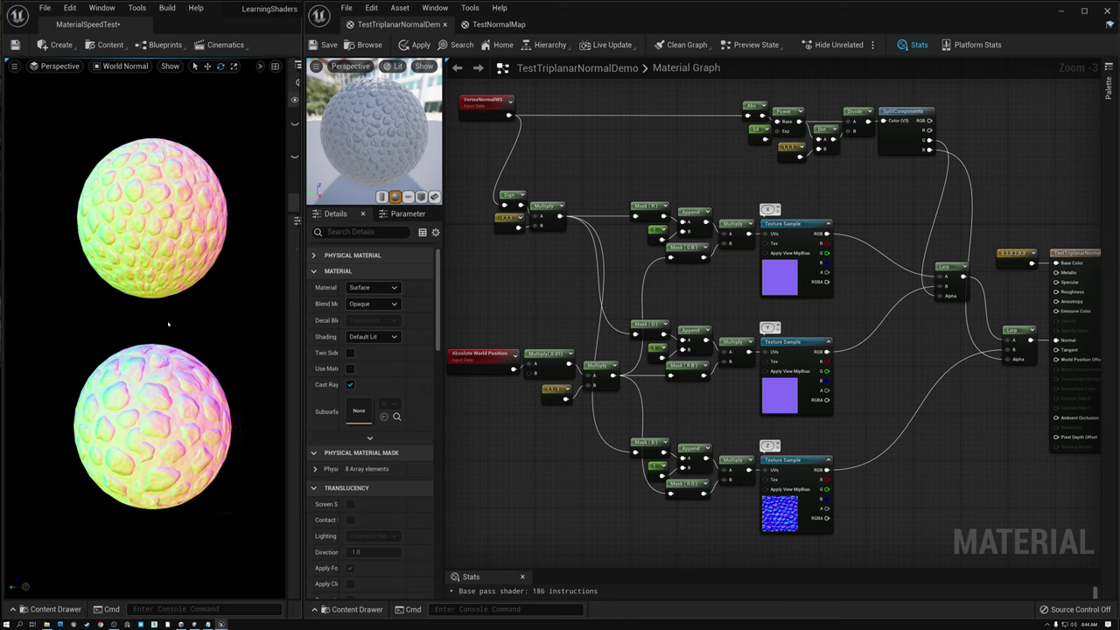
pyautogui.keyDown('alt'); pyautogui.moveTo(96, 320); pyautogui.dragTo(144, 380); pyautogui.keyUp('alt')
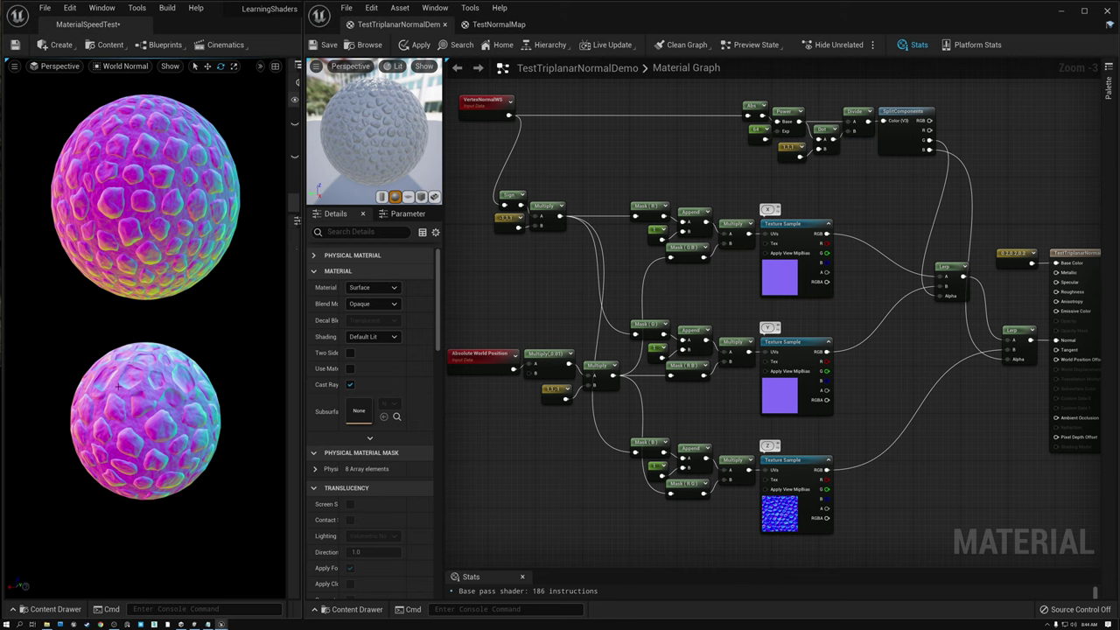
pyautogui.moveTo(158, 383)
pyautogui.keyDown('alt'); pyautogui.mouseDown()
pyautogui.moveTo(172, 328)
pyautogui.moveTo(158, 300)
pyautogui.moveTo(138, 325)
pyautogui.moveTo(159, 381)
pyautogui.mouseUp(); pyautogui.keyUp('alt')
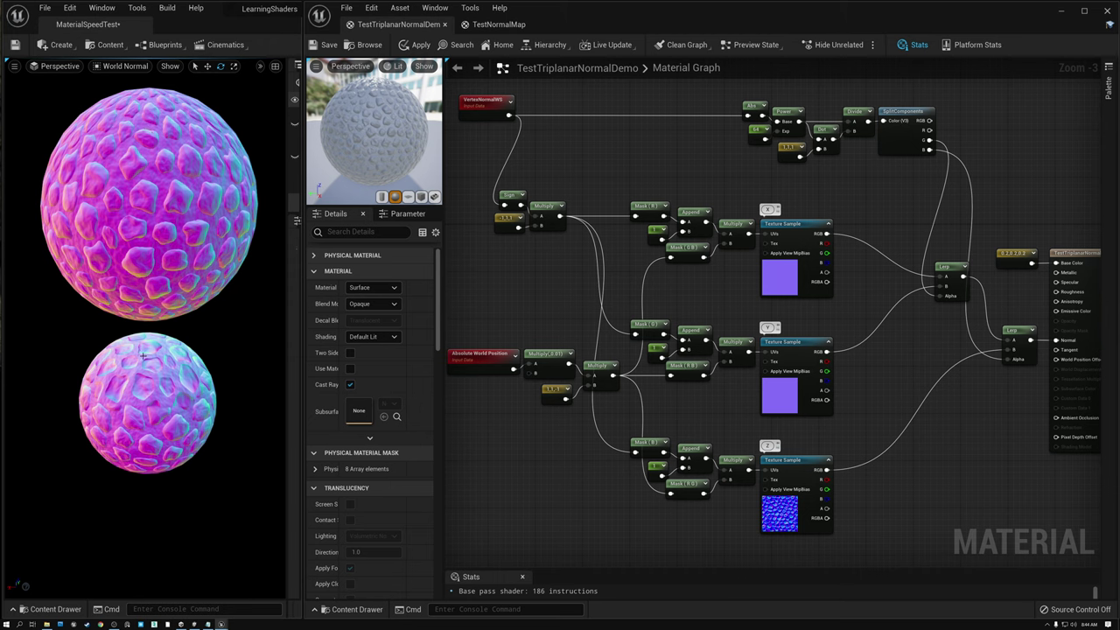
pyautogui.moveTo(227, 401)
pyautogui.keyDown('alt'); pyautogui.mouseDown()
pyautogui.moveTo(45, 490)
pyautogui.moveTo(77, 486)
pyautogui.mouseUp(); pyautogui.keyUp('alt')
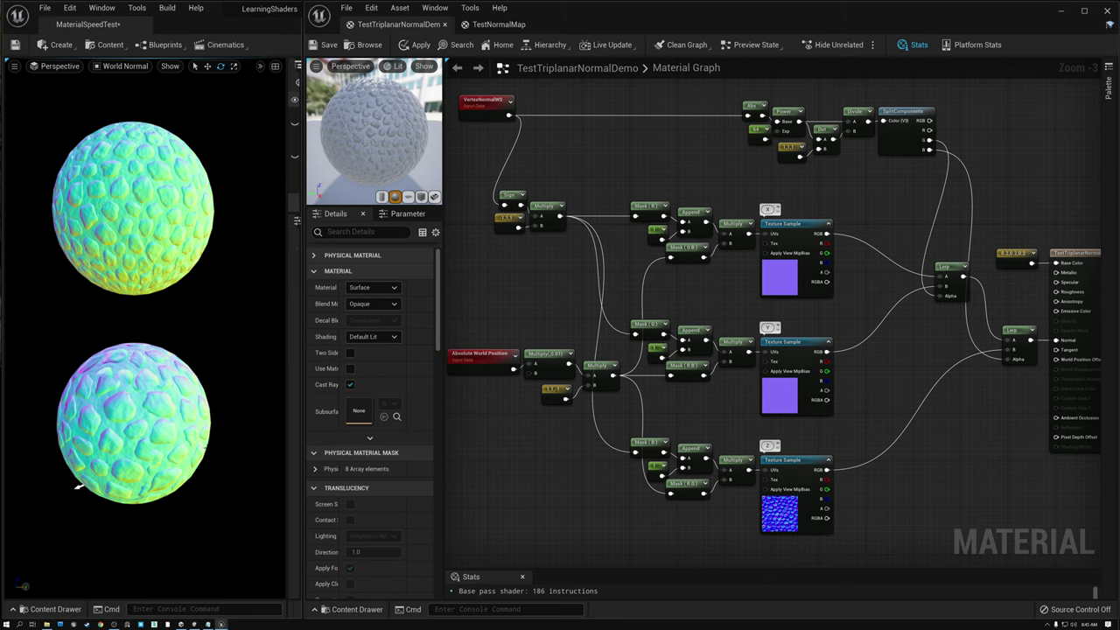
pyautogui.moveTo(173, 425)
pyautogui.keyDown('ctrl'); pyautogui.mouseDown()
pyautogui.moveTo(100, 505)
pyautogui.moveTo(155, 520)
pyautogui.moveTo(208, 500)
pyautogui.moveTo(206, 486)
pyautogui.mouseUp(); pyautogui.keyUp('ctrl')
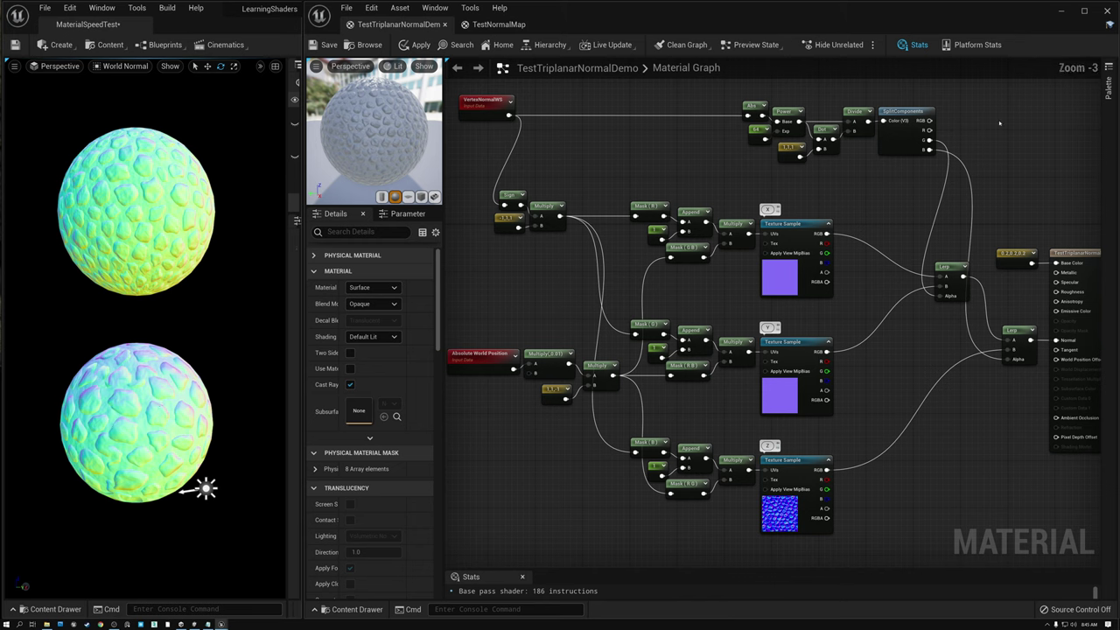
# - Examine the WorldAlignedNormal node and its Texture Object, Absolute World Position and Static Bool inputs
pyautogui.moveTo(998, 132); pyautogui.dragTo(632, 382, button='right')
pyautogui.scroll(3, 765, 219)
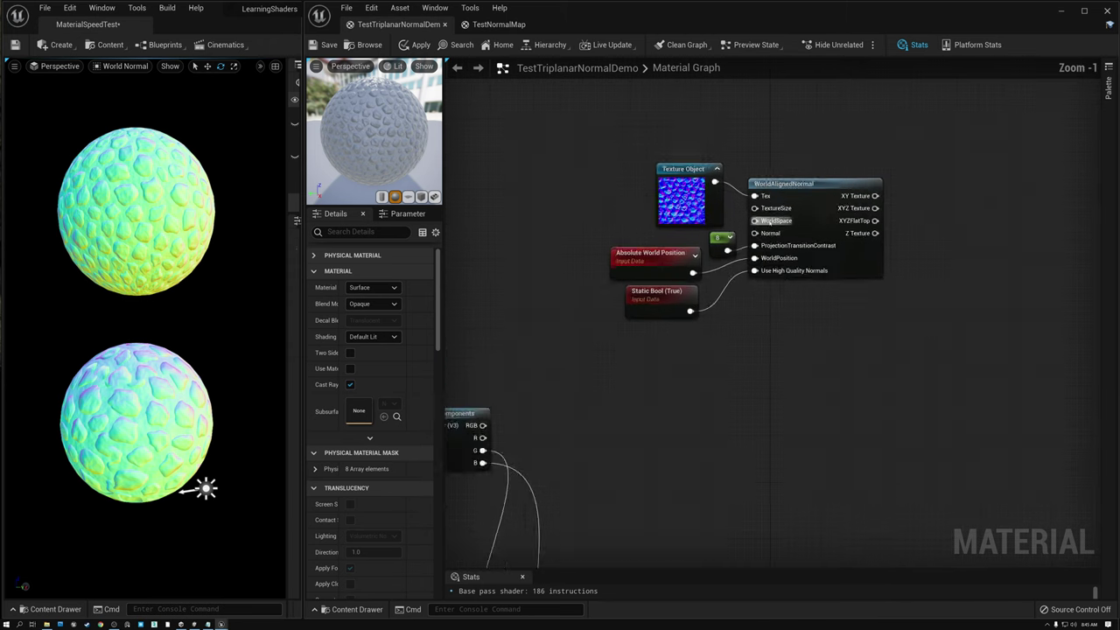
pyautogui.click(823, 179)
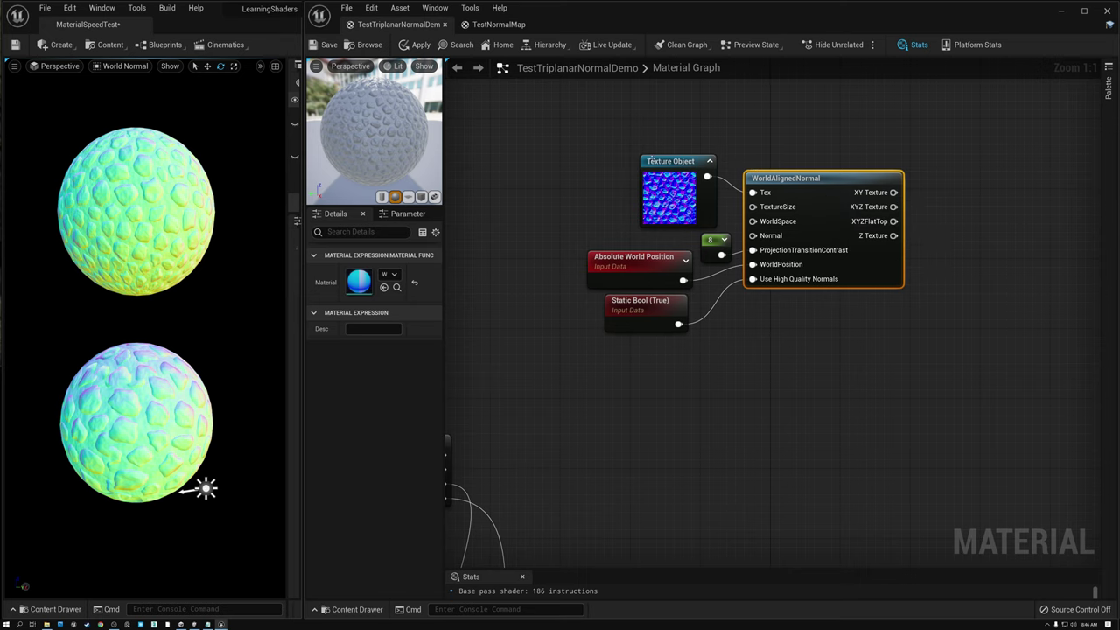
pyautogui.click(667, 167)
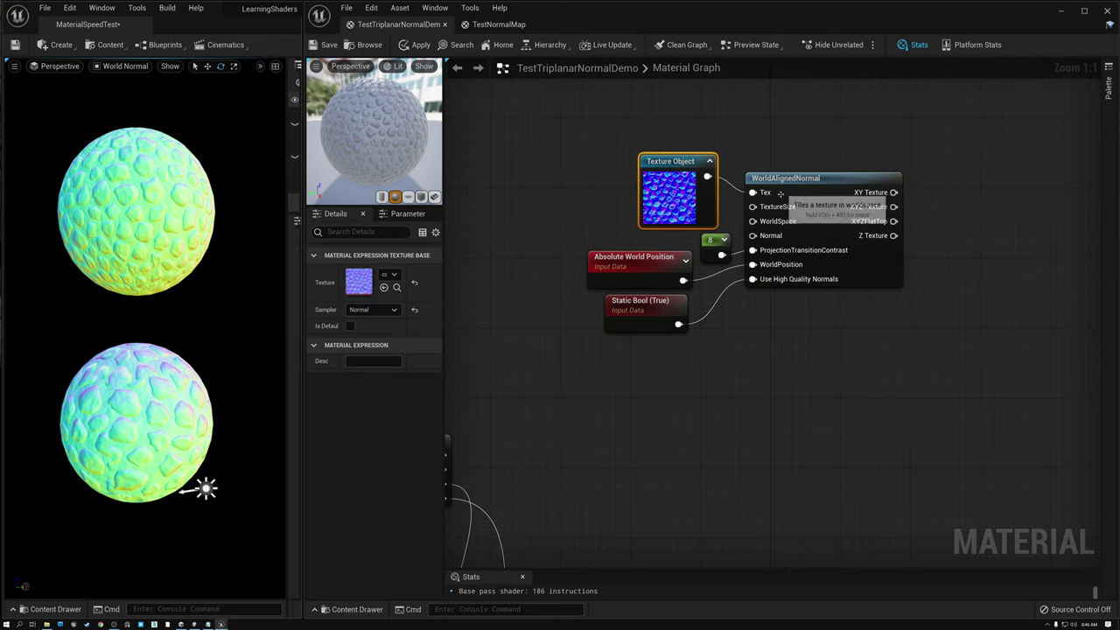
pyautogui.click(661, 263)
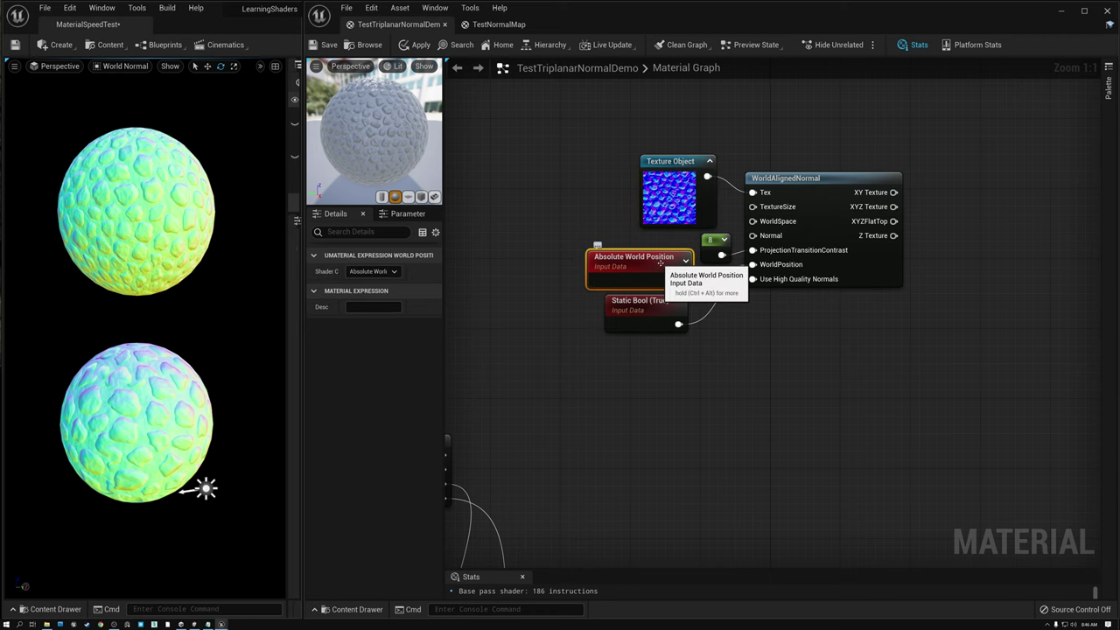
pyautogui.click(661, 312)
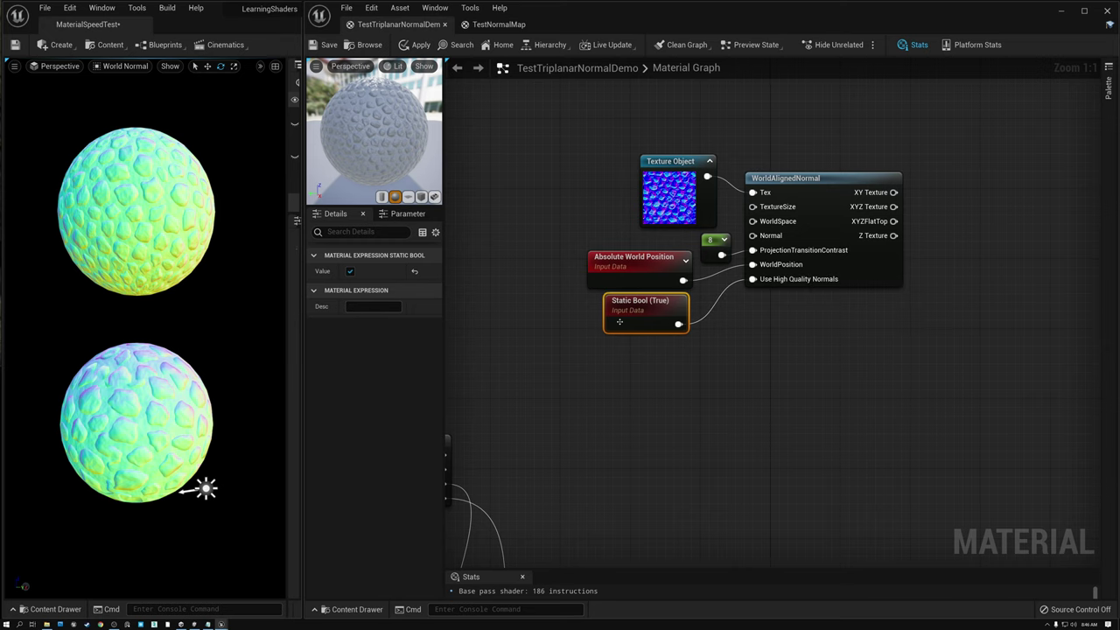
# - Move the WorldAlignedNormal node together with all its input nodes down and to the left in the graph
pyautogui.moveTo(544, 127); pyautogui.dragTo(805, 382)
pyautogui.moveTo(805, 383); pyautogui.dragTo(805, 347, button='right')
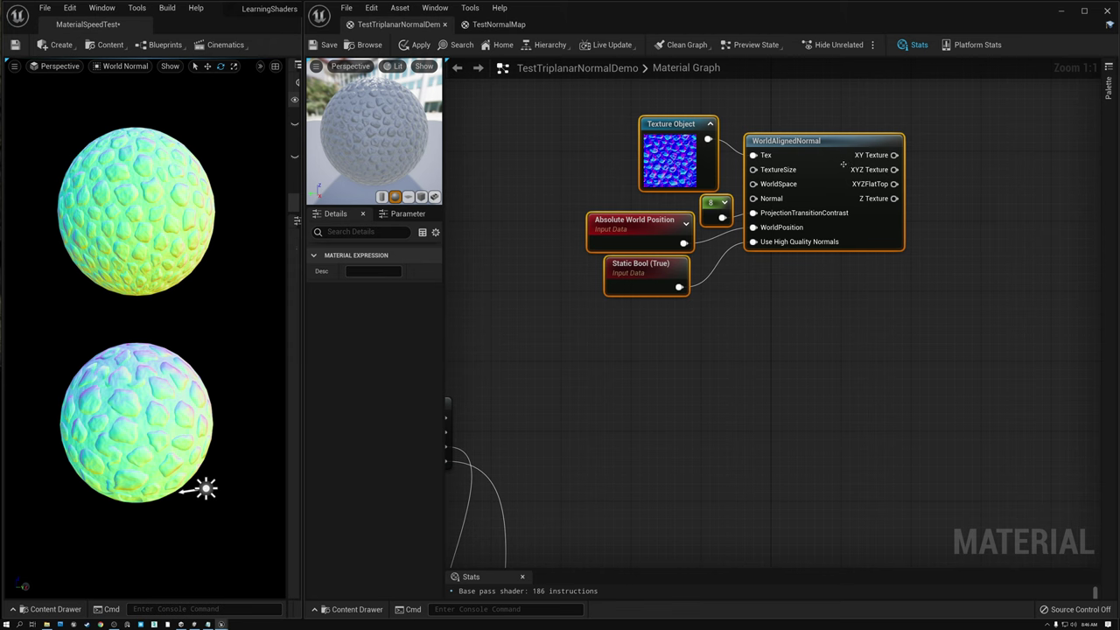
pyautogui.moveTo(843, 164); pyautogui.dragTo(721, 250)
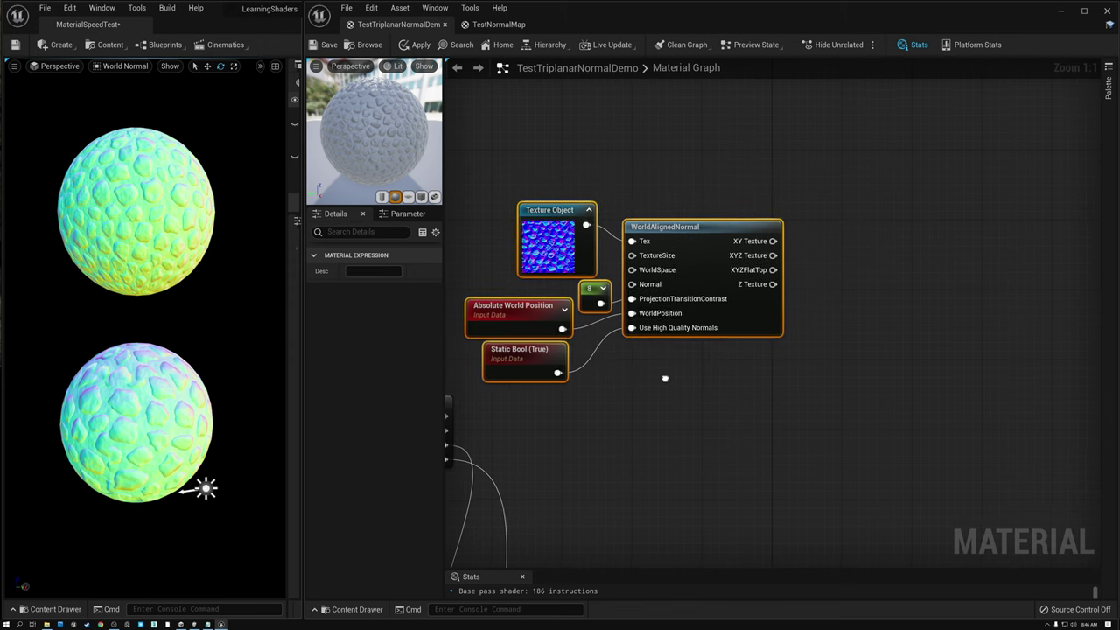
# - Connect the WorldAlignedNormal node's XYZ Texture output to the material's Normal input and save the material
pyautogui.moveTo(665, 378); pyautogui.dragTo(811, 255, button='right')
pyautogui.moveTo(870, 103); pyautogui.dragTo(721, 104)
pyautogui.moveTo(759, 340); pyautogui.dragTo(783, 292, button='right')
pyautogui.scroll(-1, 781, 287)
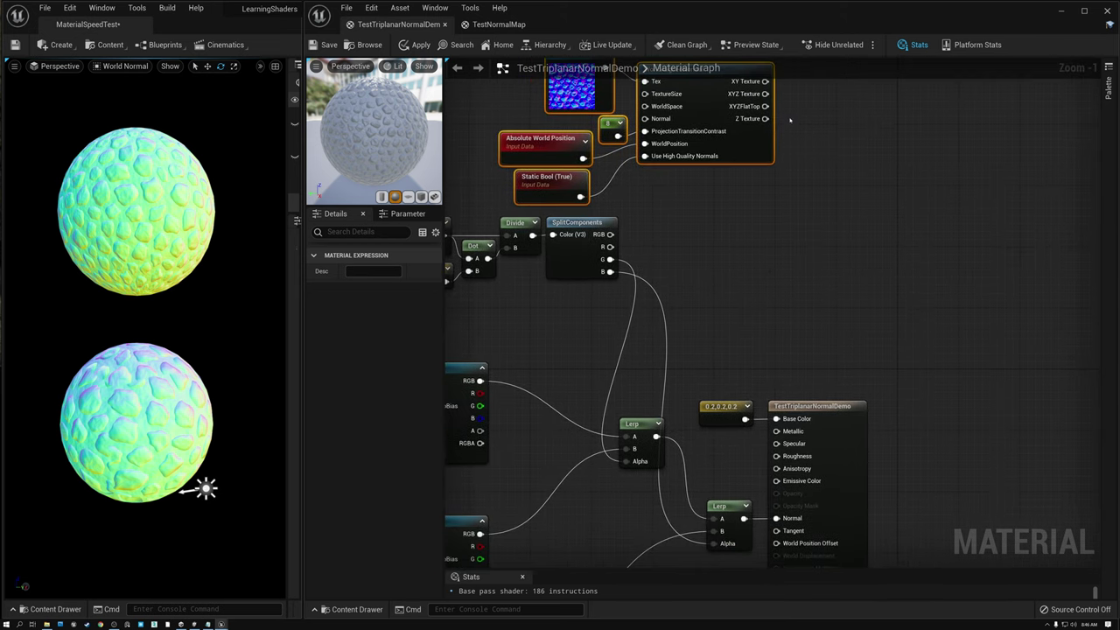
pyautogui.moveTo(766, 94); pyautogui.dragTo(776, 519)
pyautogui.moveTo(856, 173); pyautogui.dragTo(941, 280, button='right')
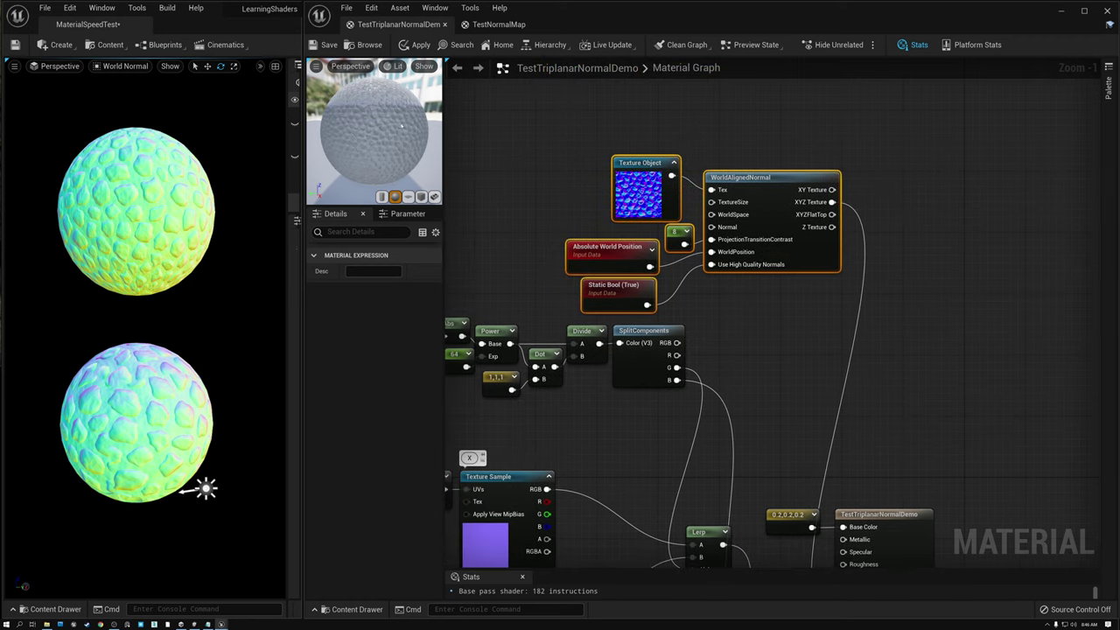
pyautogui.click(322, 44)
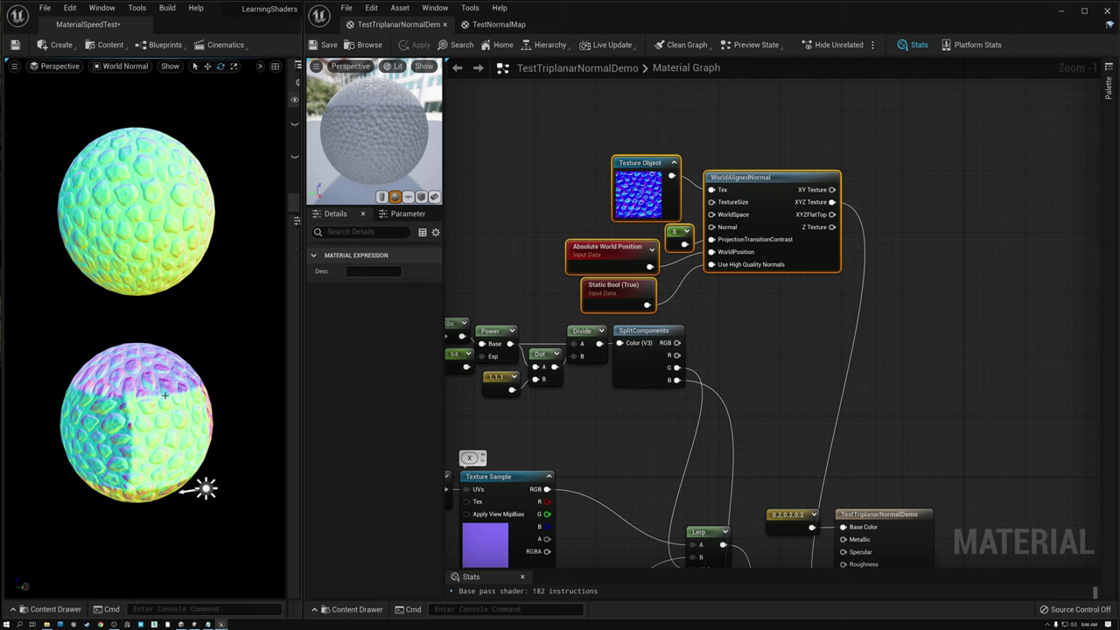
# - Compare the world normals on the UV-mapped and WorldAlignedNormal spheres from several angles, examining the boundaries between the projections
pyautogui.keyDown('alt'); pyautogui.moveTo(162, 437); pyautogui.dragTo(141, 382); pyautogui.keyUp('alt')
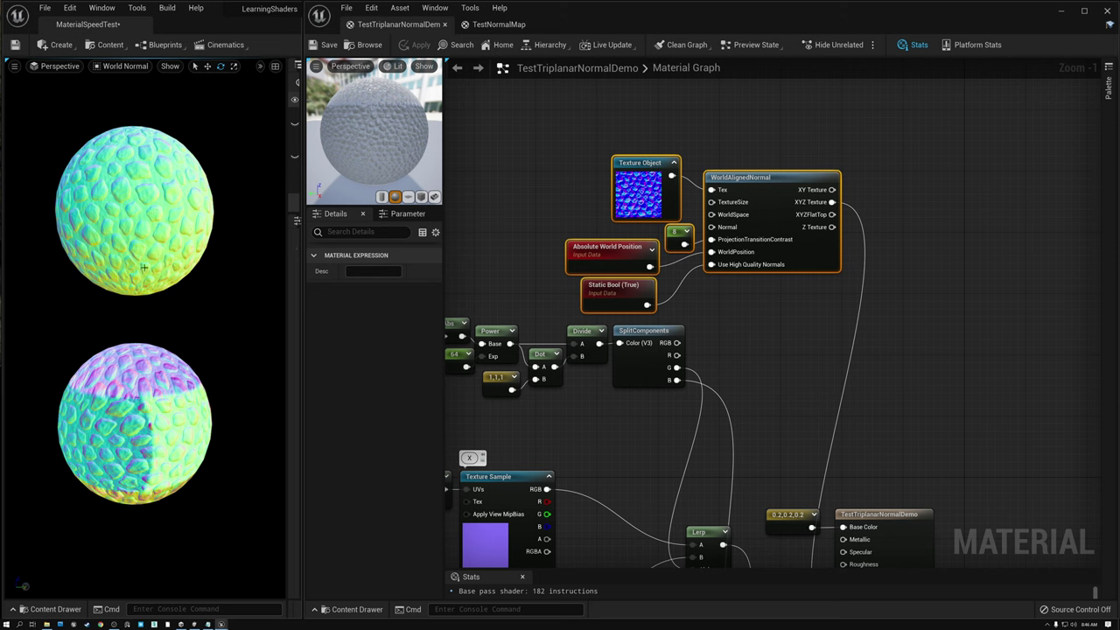
pyautogui.moveTo(171, 361)
pyautogui.keyDown('alt'); pyautogui.mouseDown()
pyautogui.moveTo(175, 407)
pyautogui.moveTo(217, 360)
pyautogui.moveTo(268, 364)
pyautogui.moveTo(175, 356)
pyautogui.moveTo(186, 368)
pyautogui.mouseUp(); pyautogui.keyUp('alt')
pyautogui.moveTo(237, 523); pyautogui.dragTo(207, 507)
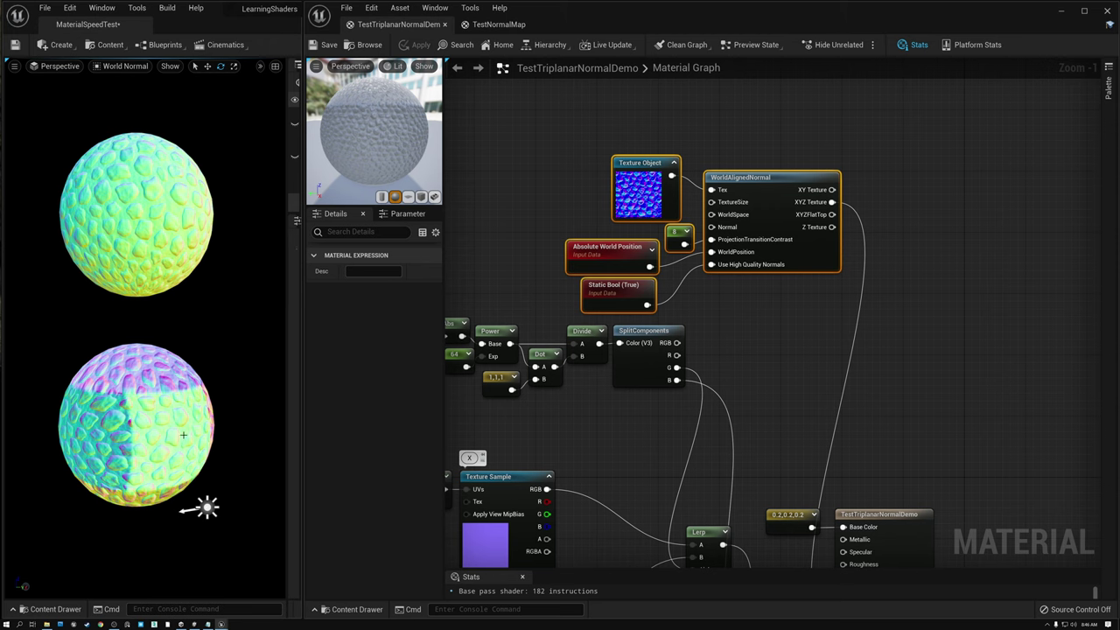
pyautogui.moveTo(207, 508)
pyautogui.mouseDown()
pyautogui.moveTo(100, 499)
pyautogui.moveTo(19, 532)
pyautogui.mouseUp()
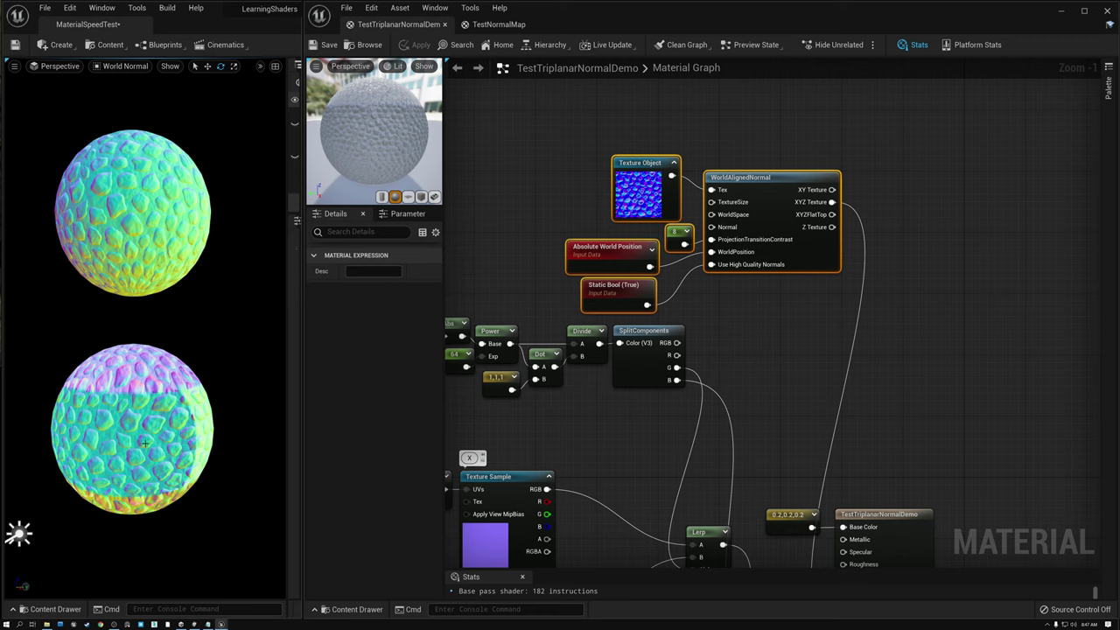
pyautogui.keyDown('alt'); pyautogui.moveTo(172, 436); pyautogui.dragTo(104, 436); pyautogui.keyUp('alt')
pyautogui.keyDown('alt'); pyautogui.moveTo(234, 531); pyautogui.dragTo(258, 537); pyautogui.keyUp('alt')
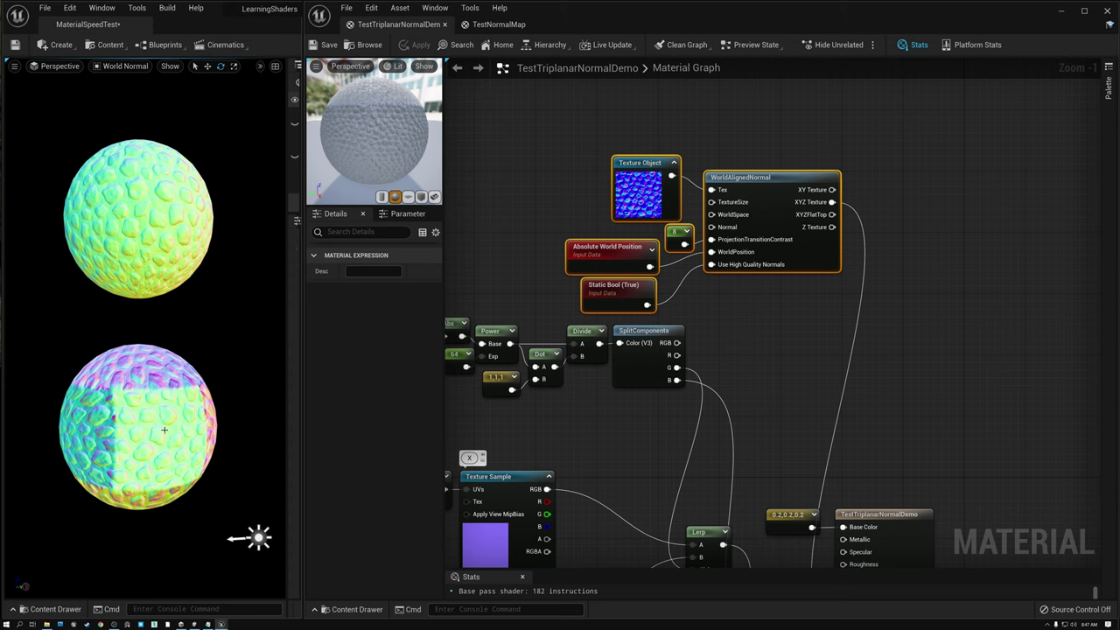
pyautogui.keyDown('alt'); pyautogui.moveTo(154, 405); pyautogui.dragTo(196, 448); pyautogui.keyUp('alt')
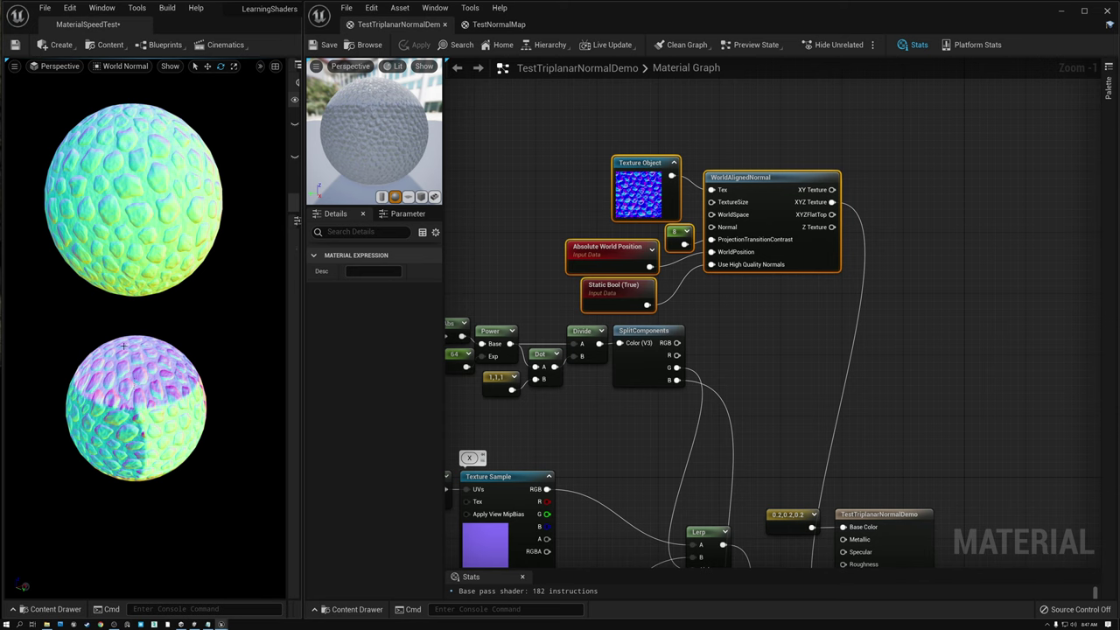
pyautogui.moveTo(172, 389)
pyautogui.keyDown('alt'); pyautogui.mouseDown()
pyautogui.moveTo(207, 395)
pyautogui.moveTo(220, 432)
pyautogui.moveTo(269, 463)
pyautogui.mouseUp(); pyautogui.keyUp('alt')
pyautogui.keyDown('alt'); pyautogui.moveTo(149, 429); pyautogui.dragTo(103, 260); pyautogui.keyUp('alt')
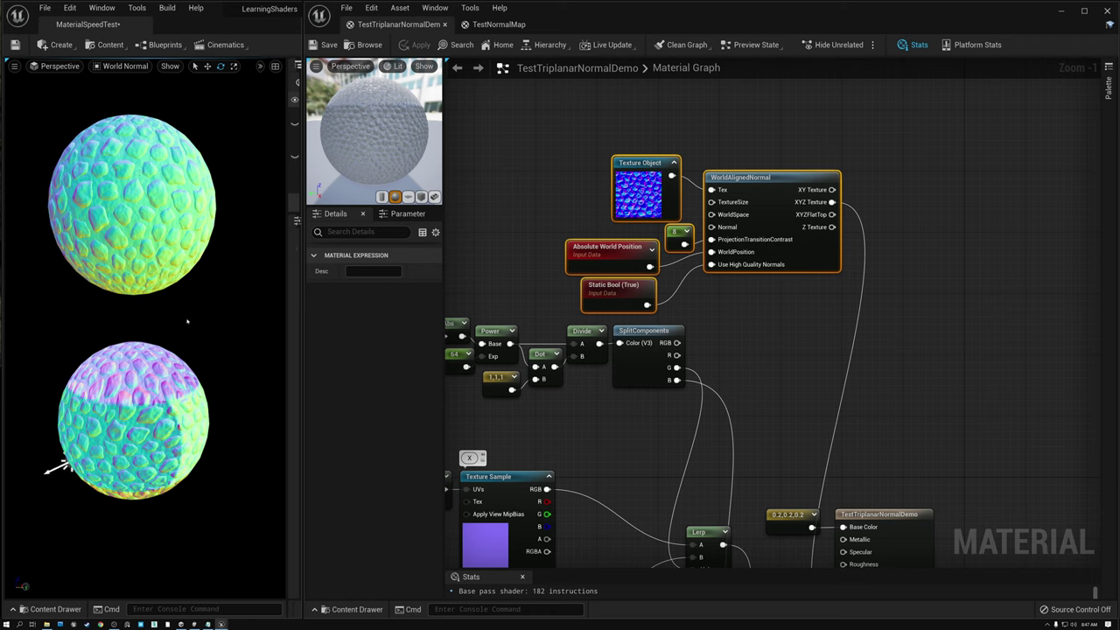
pyautogui.moveTo(55, 467)
pyautogui.keyDown('alt'); pyautogui.mouseDown()
pyautogui.moveTo(99, 513)
pyautogui.moveTo(280, 569)
pyautogui.moveTo(277, 460)
pyautogui.moveTo(282, 525)
pyautogui.mouseUp(); pyautogui.keyUp('alt')
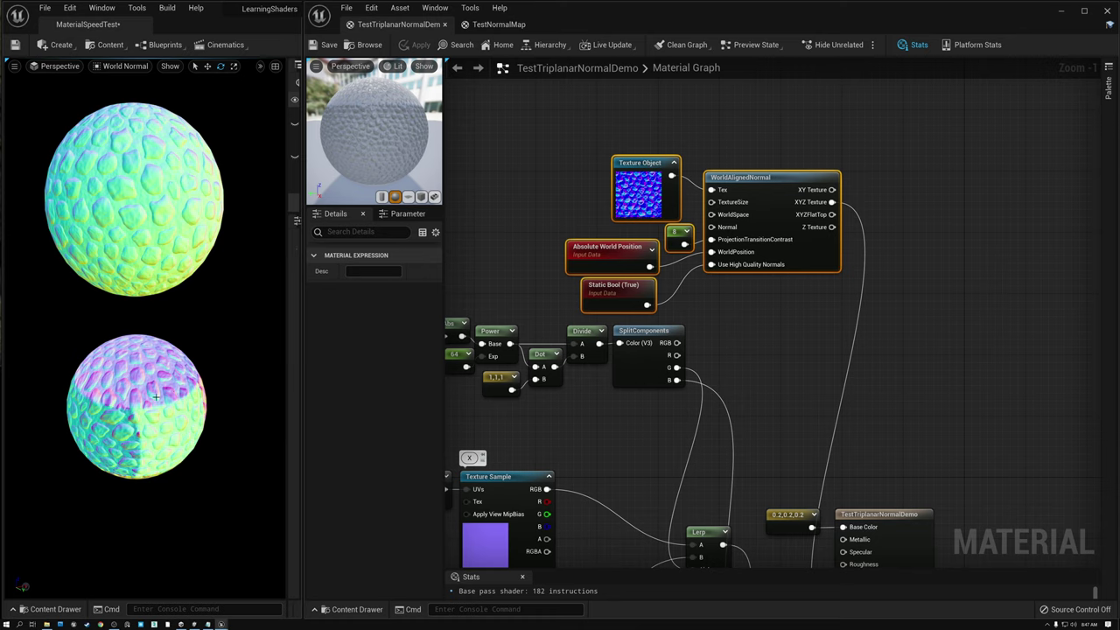
pyautogui.moveTo(155, 397)
pyautogui.keyDown('alt'); pyautogui.mouseDown()
pyautogui.moveTo(131, 460)
pyautogui.moveTo(98, 306)
pyautogui.moveTo(140, 407)
pyautogui.moveTo(236, 420)
pyautogui.mouseUp(); pyautogui.keyUp('alt')
pyautogui.keyDown('alt'); pyautogui.moveTo(70, 483); pyautogui.dragTo(33, 517); pyautogui.keyUp('alt')
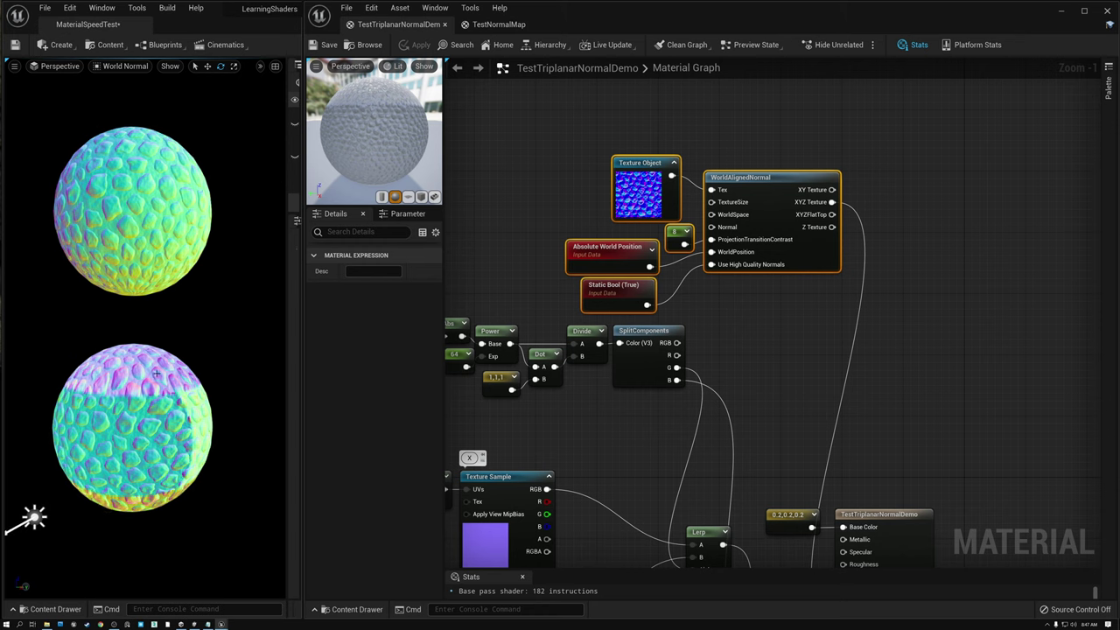
pyautogui.keyDown('alt'); pyautogui.moveTo(236, 420); pyautogui.dragTo(53, 420); pyautogui.keyUp('alt')
pyautogui.keyDown('alt'); pyautogui.moveTo(271, 534); pyautogui.dragTo(42, 524); pyautogui.keyUp('alt')
pyautogui.keyDown('alt'); pyautogui.moveTo(215, 365); pyautogui.dragTo(215, 383); pyautogui.keyUp('alt')
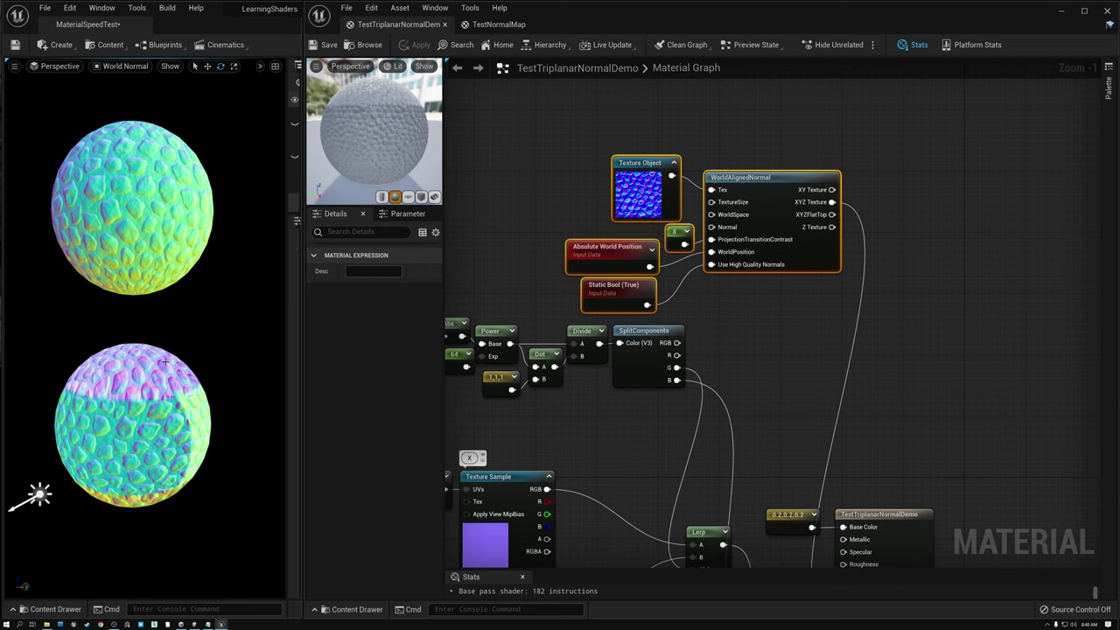
pyautogui.keyDown('alt'); pyautogui.moveTo(165, 361); pyautogui.dragTo(42, 359); pyautogui.keyUp('alt')
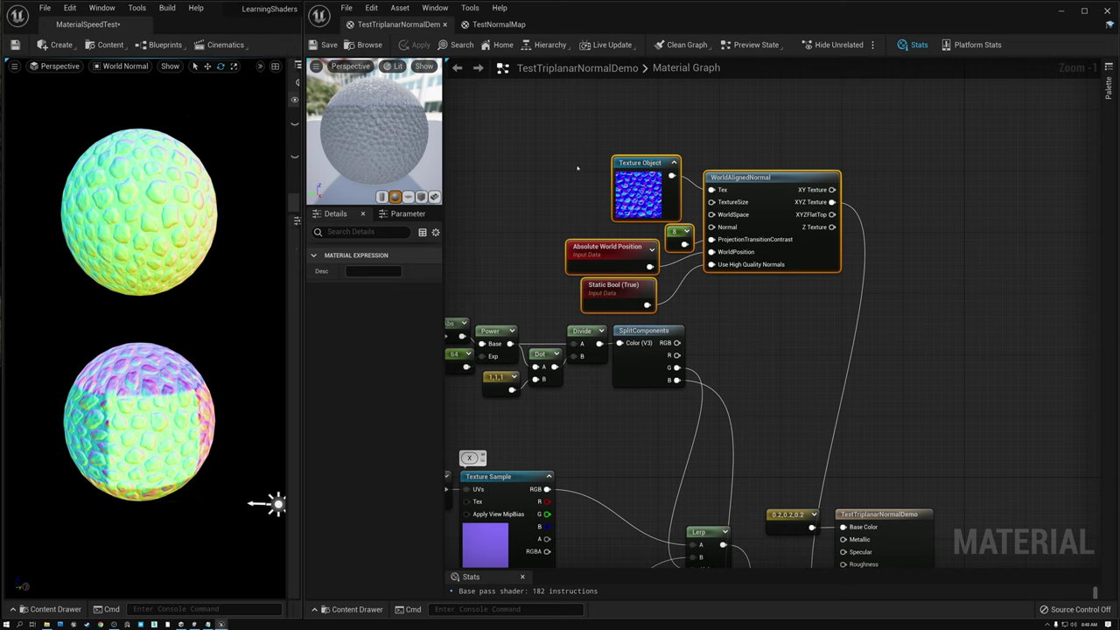
# - Move the WorldAlignedNormal node with all its input nodes slightly up and to the left, and select only the WorldAlignedNormal node
pyautogui.moveTo(555, 117); pyautogui.dragTo(806, 284)
pyautogui.moveTo(793, 184); pyautogui.dragTo(756, 154)
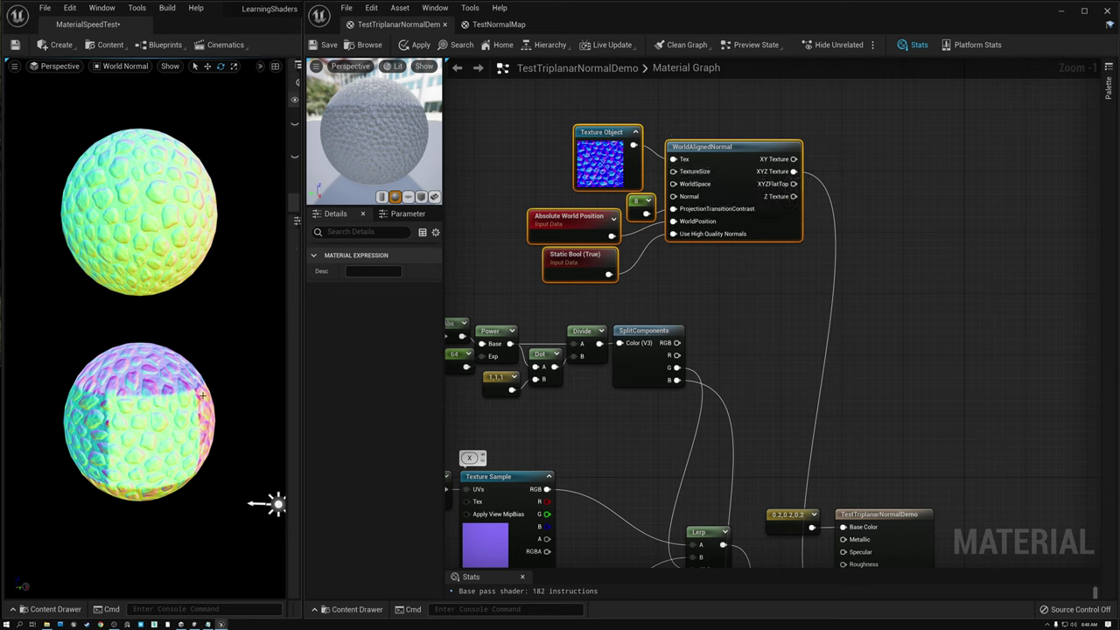
pyautogui.click(675, 137)
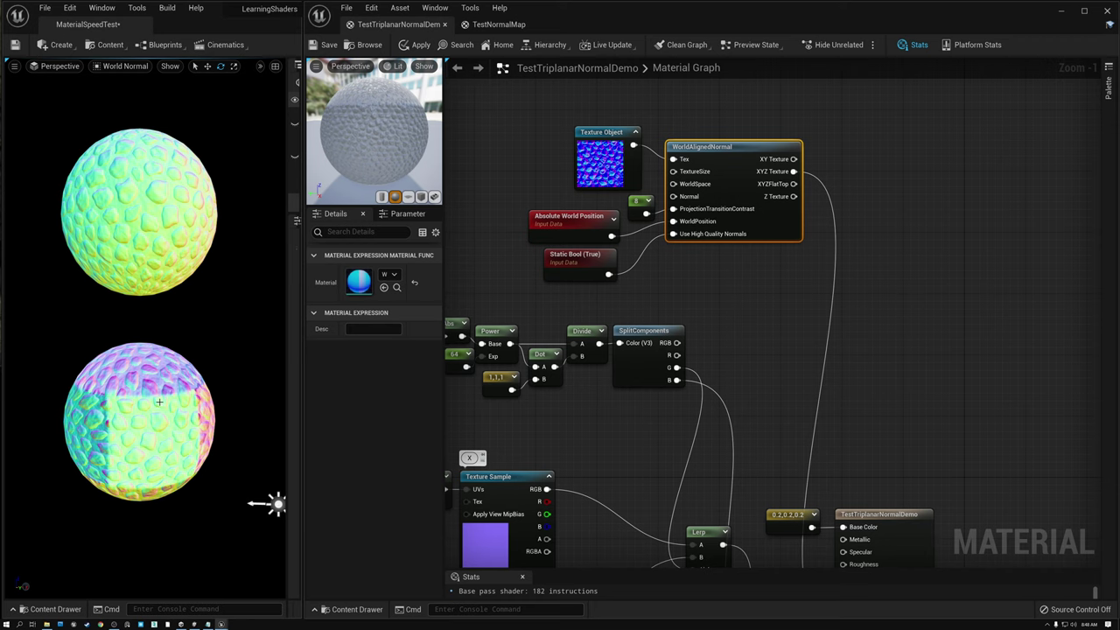
# - Reconnect the final Lerp's output to the material's Normal input in place of WorldAlignedNormal
pyautogui.moveTo(787, 367); pyautogui.dragTo(773, 89, button='right')
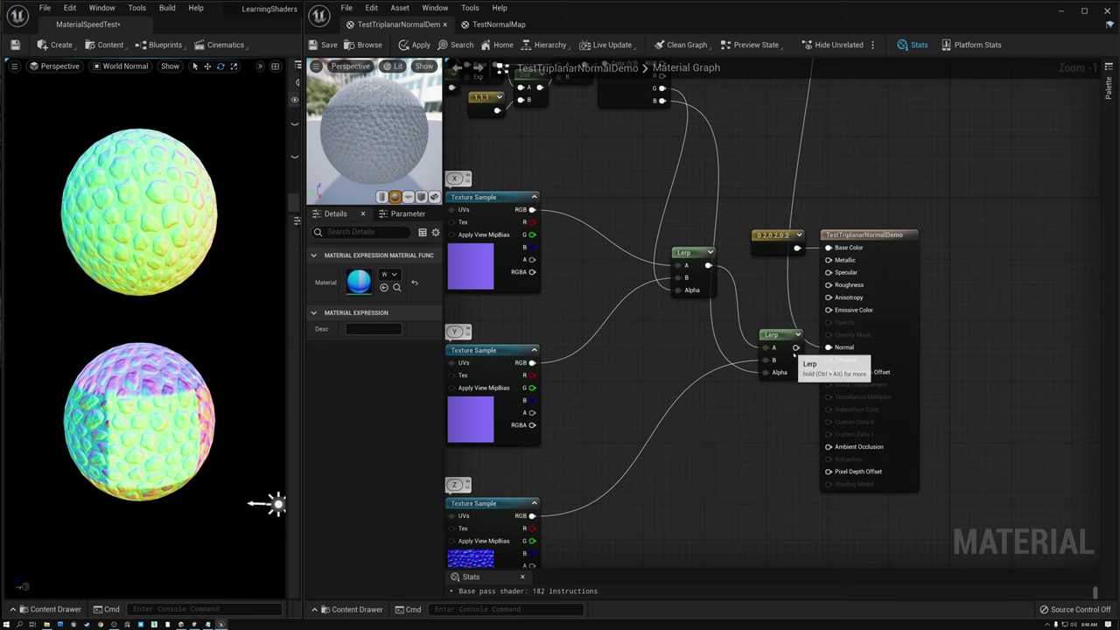
pyautogui.moveTo(796, 348); pyautogui.dragTo(829, 348)
# - Move the WorldAlignedNormal node and its input nodes up and right, clear of the triplanar graph, and apply the material
pyautogui.moveTo(856, 150); pyautogui.dragTo(811, 494, button='right')
pyautogui.moveTo(517, 194); pyautogui.dragTo(639, 355)
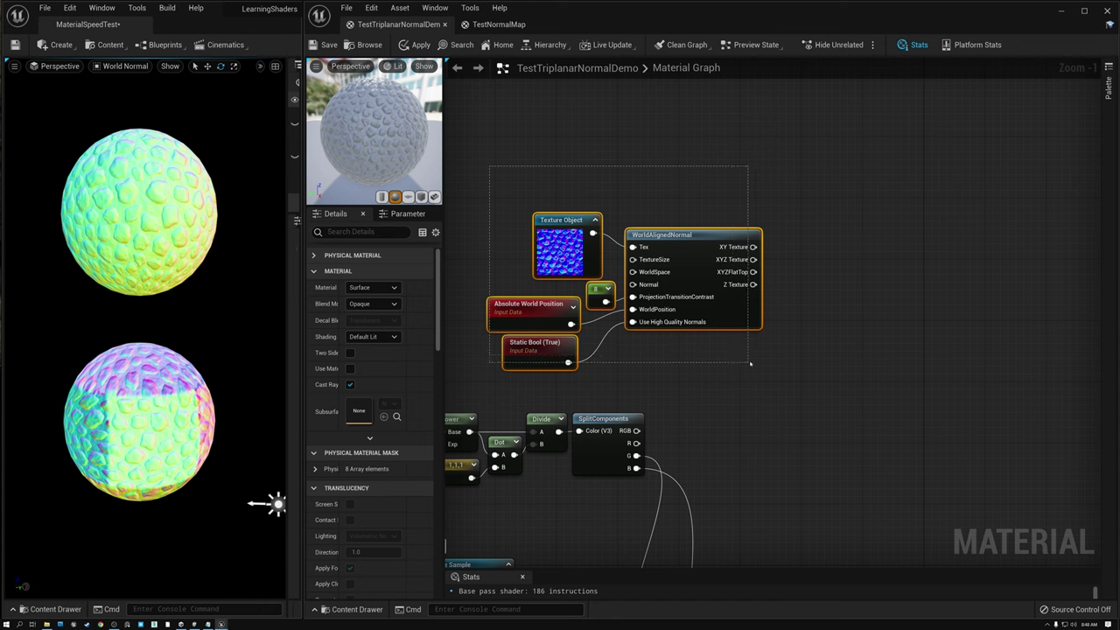
pyautogui.moveTo(706, 241); pyautogui.dragTo(983, 149)
pyautogui.moveTo(761, 465); pyautogui.dragTo(845, 143, button='right')
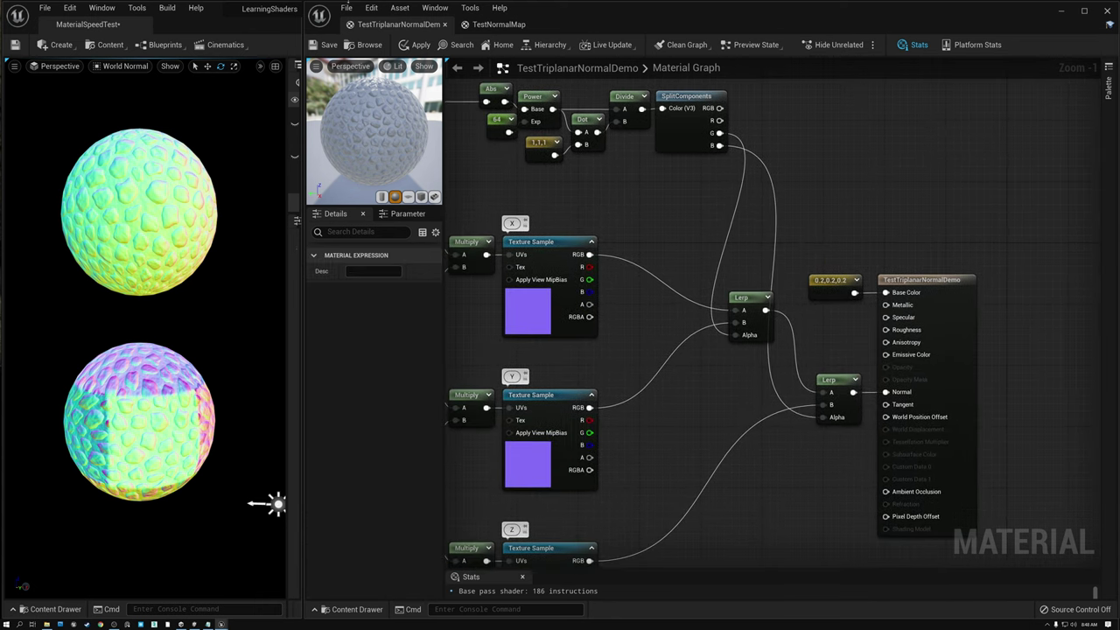
pyautogui.click(418, 45)
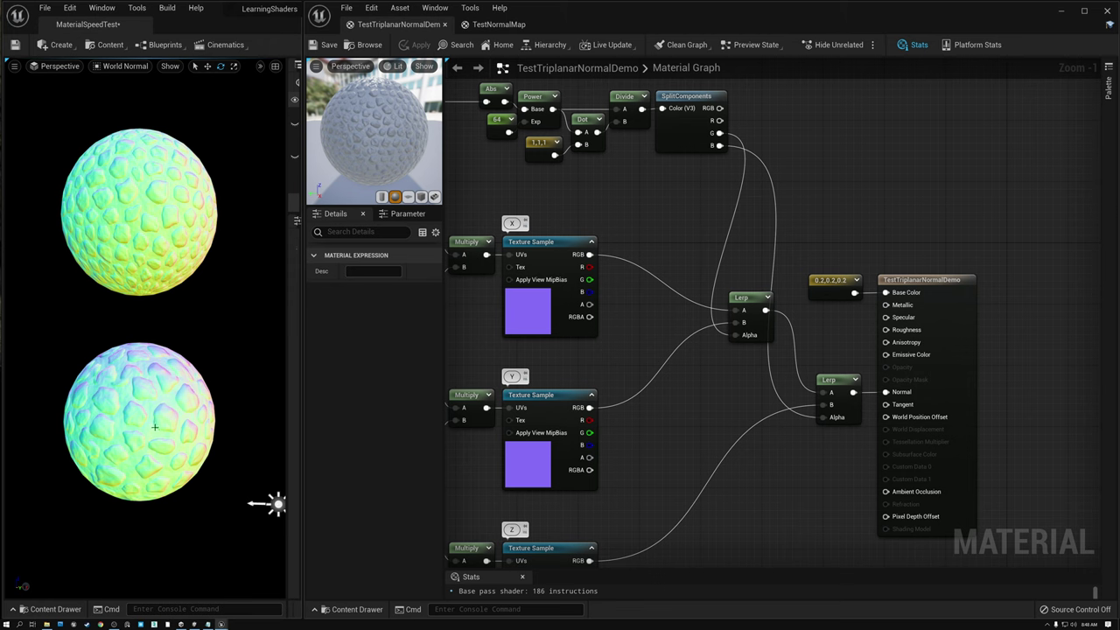
pyautogui.moveTo(128, 421)
pyautogui.keyDown('alt'); pyautogui.mouseDown()
pyautogui.moveTo(217, 427)
pyautogui.moveTo(182, 415)
pyautogui.moveTo(157, 385)
pyautogui.moveTo(178, 427)
pyautogui.moveTo(231, 410)
pyautogui.mouseUp(); pyautogui.keyUp('alt')
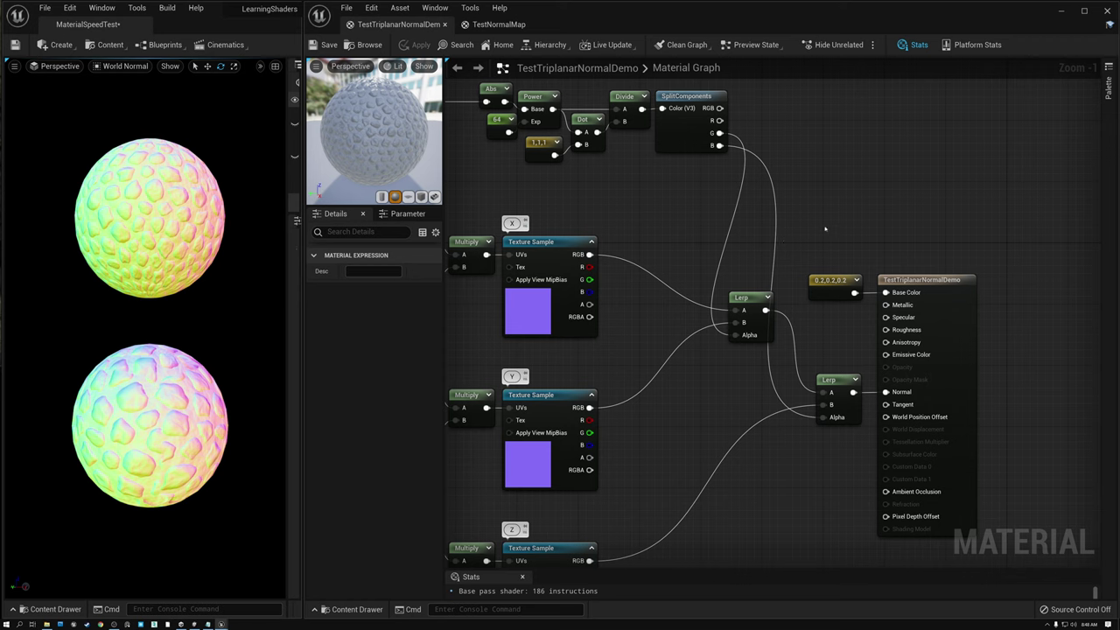
# - Shift the material output node and its Base Color constant to the right, and move both Lerp nodes right as well
pyautogui.moveTo(820, 231); pyautogui.dragTo(1061, 280)
pyautogui.moveTo(751, 272); pyautogui.dragTo(891, 382)
pyautogui.keyDown('ctrl'); pyautogui.click(833, 380); pyautogui.keyUp('ctrl')
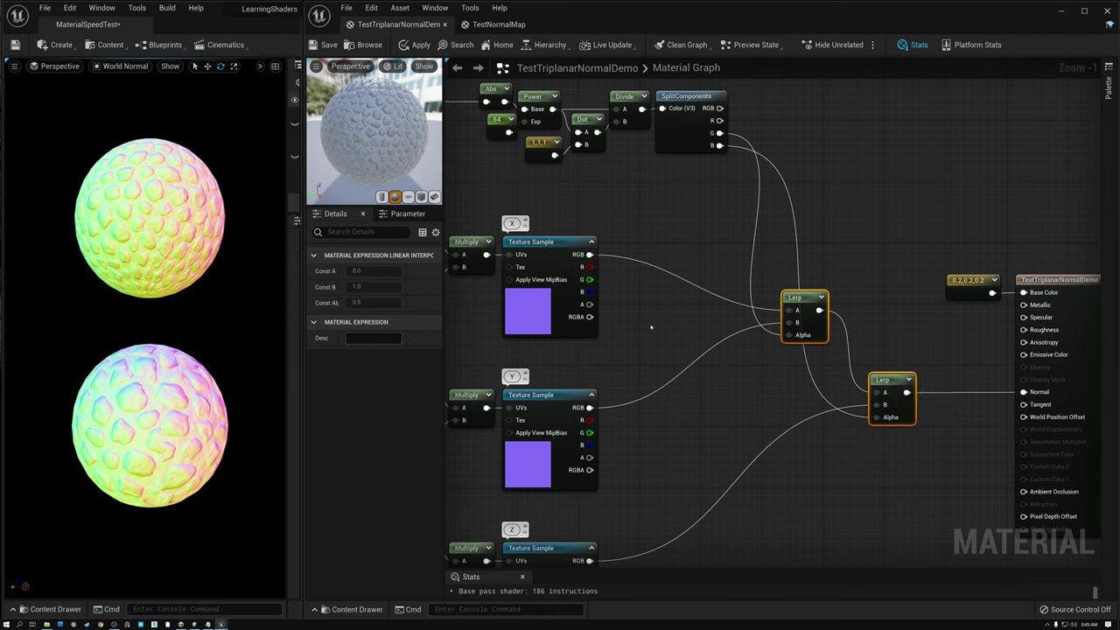
pyautogui.click(550, 245)
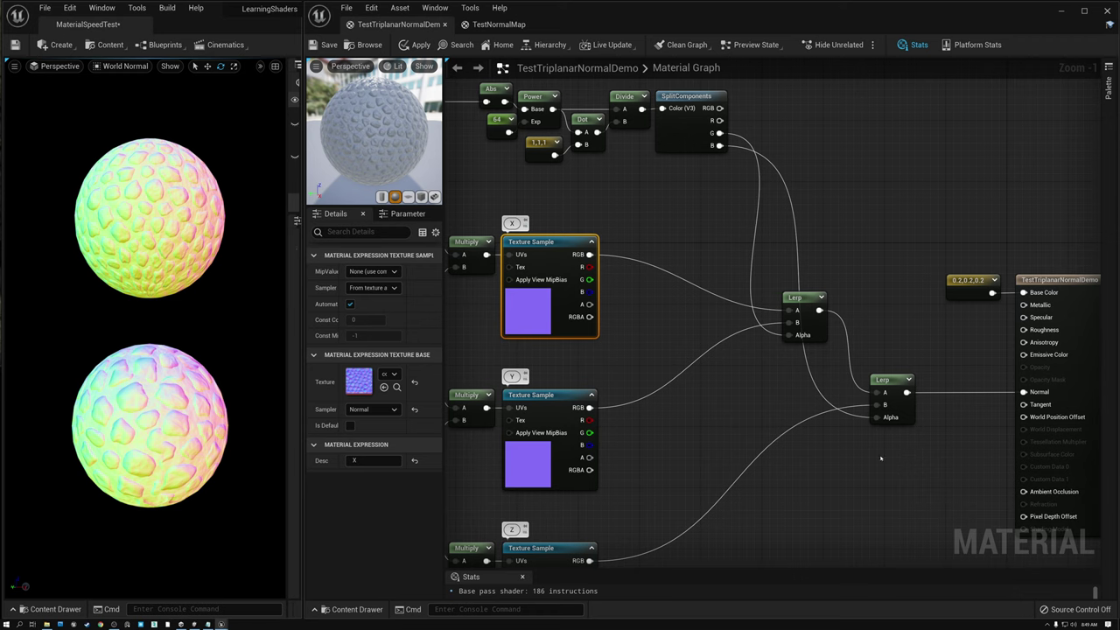
# - Add a Transform node below the final Lerp with World Space as its source and Tangent Space as its destination
pyautogui.rightClick(882, 457)
pyautogui.write('trans')
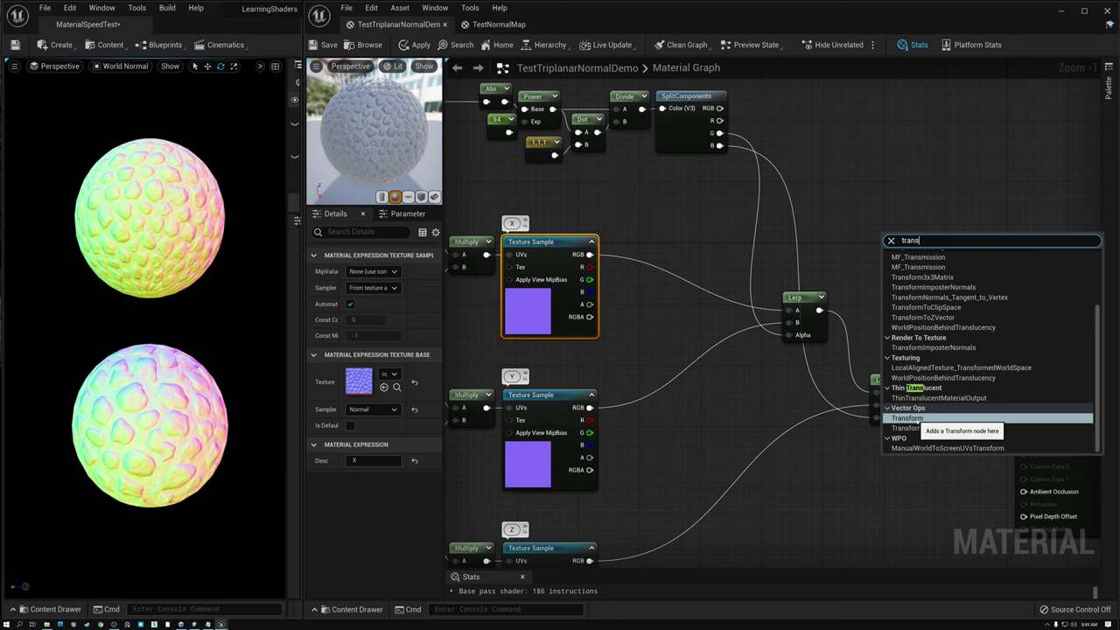
pyautogui.click(912, 418)
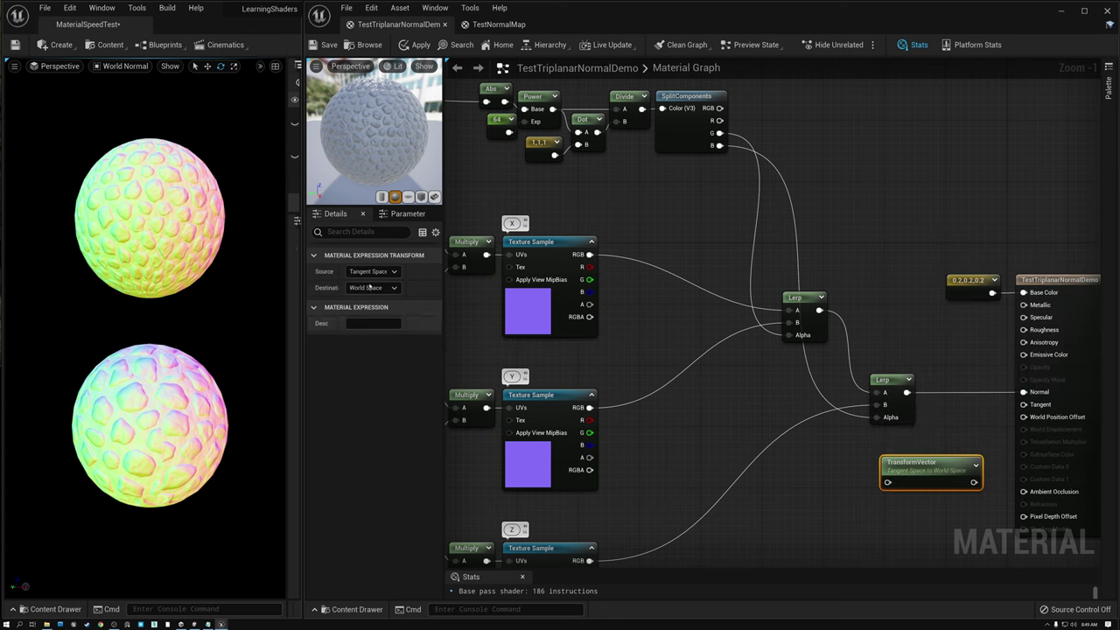
pyautogui.click(393, 273)
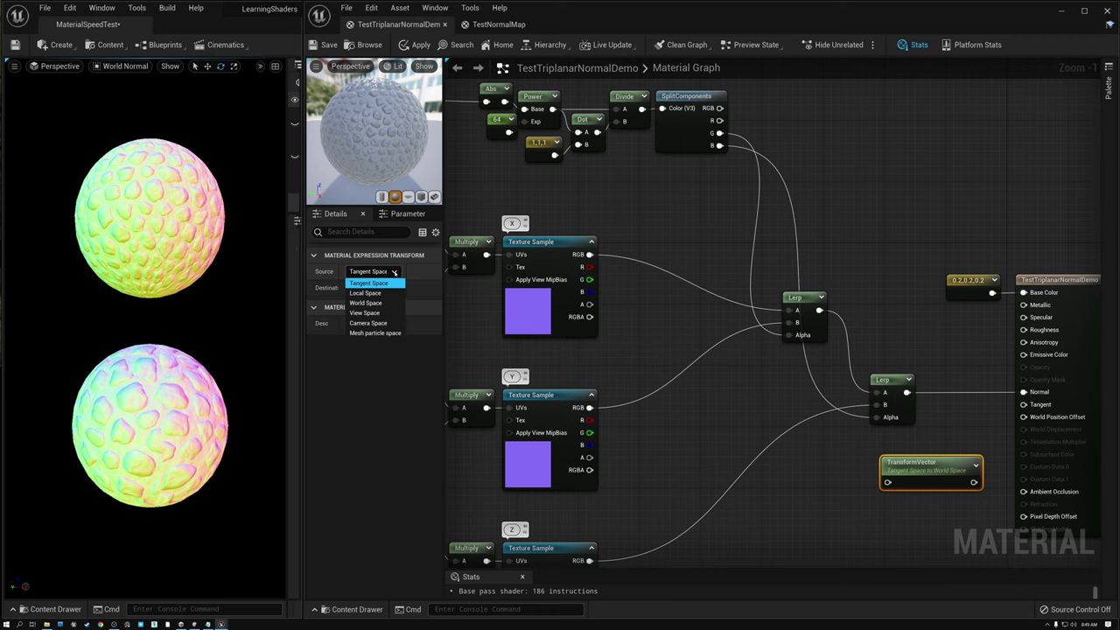
pyautogui.click(367, 303)
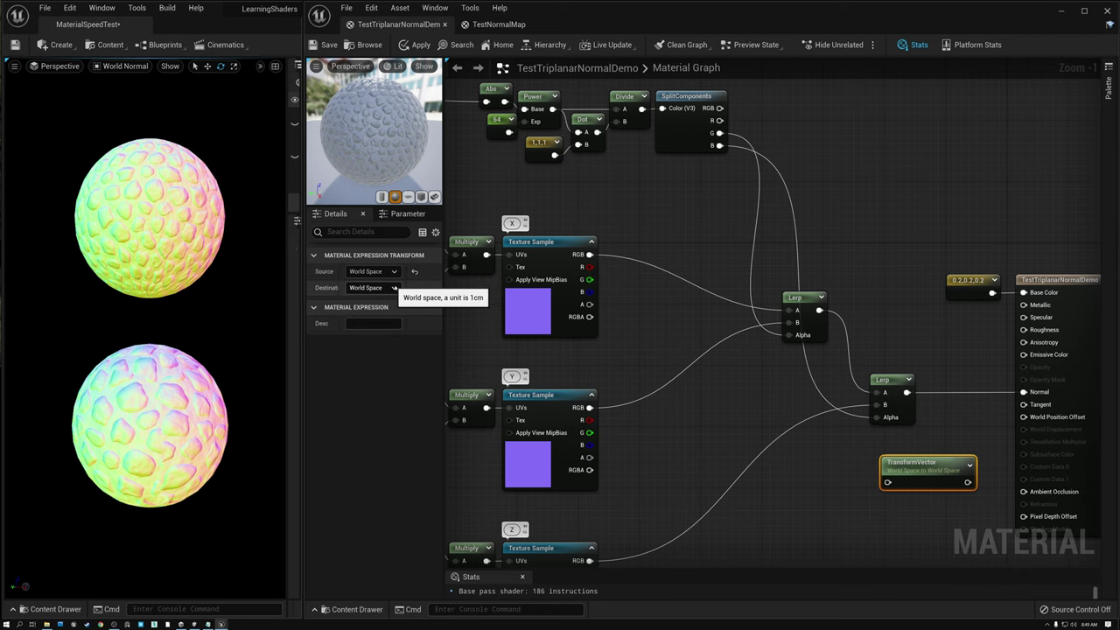
pyautogui.click(394, 288)
pyautogui.click(368, 296)
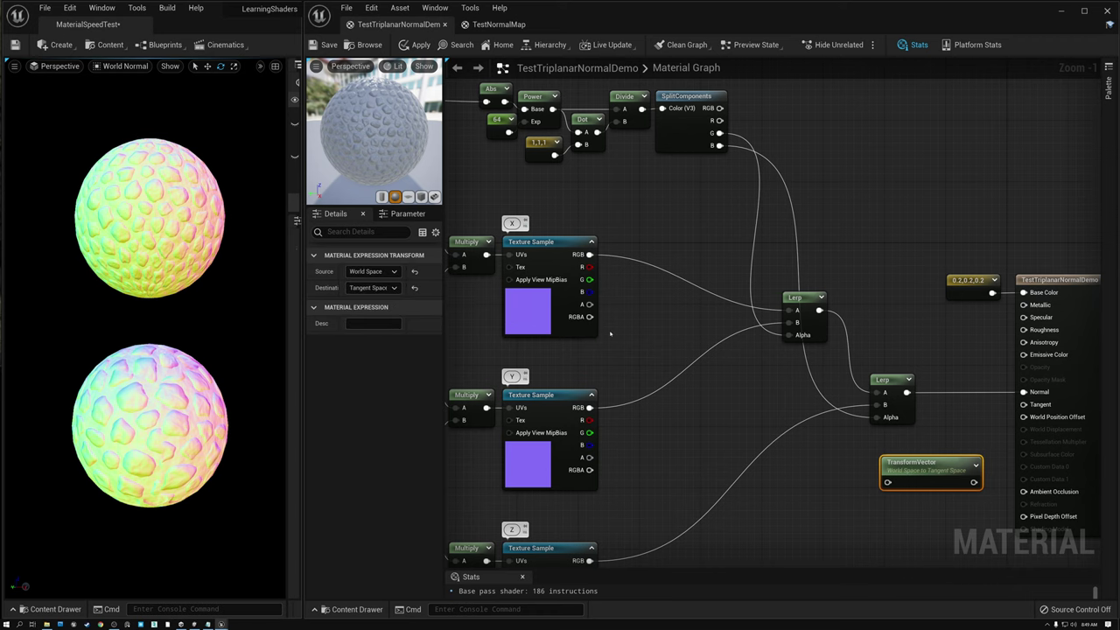
# - Route the final Lerp through the TransformVector node into the material's Normal input, placing the node between them, and save the material
pyautogui.moveTo(641, 326); pyautogui.dragTo(638, 205, button='right')
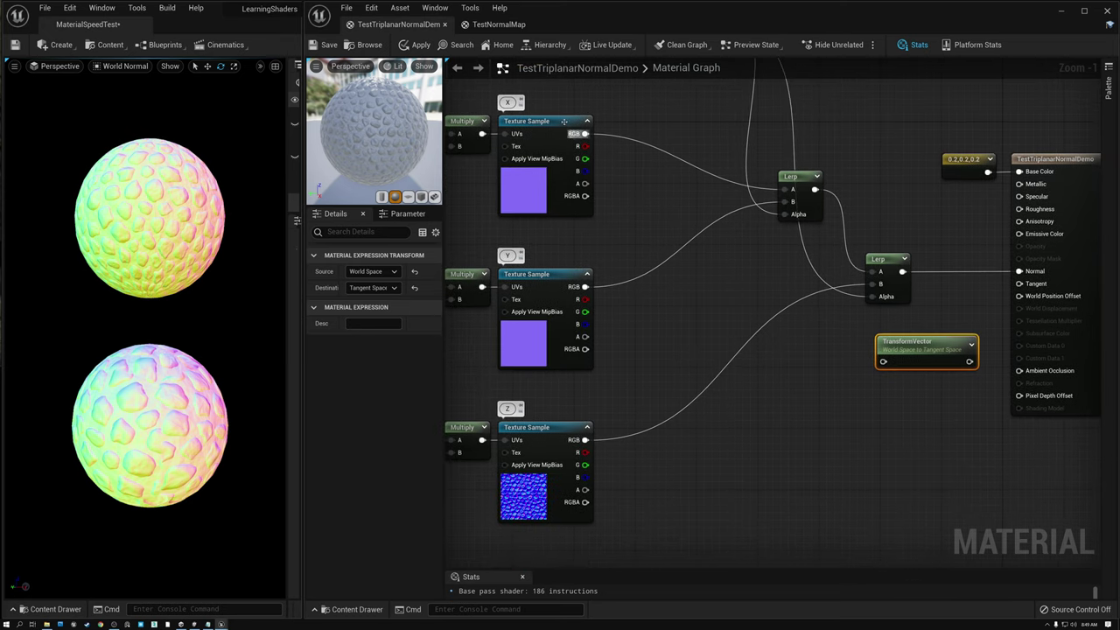
pyautogui.moveTo(545, 103); pyautogui.dragTo(560, 507)
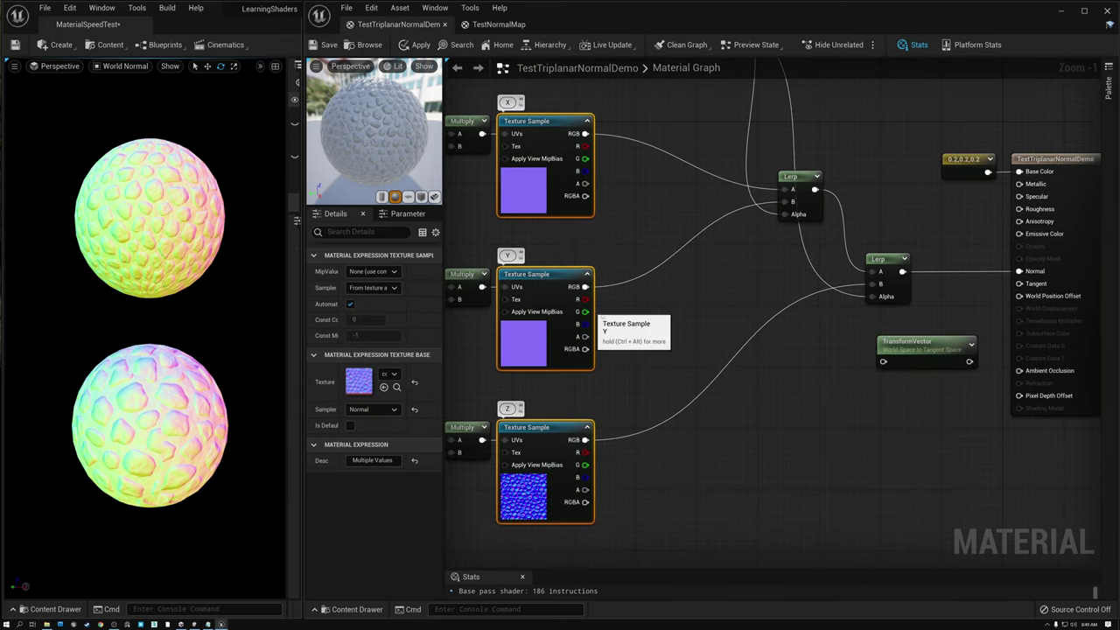
pyautogui.moveTo(902, 271); pyautogui.dragTo(883, 361)
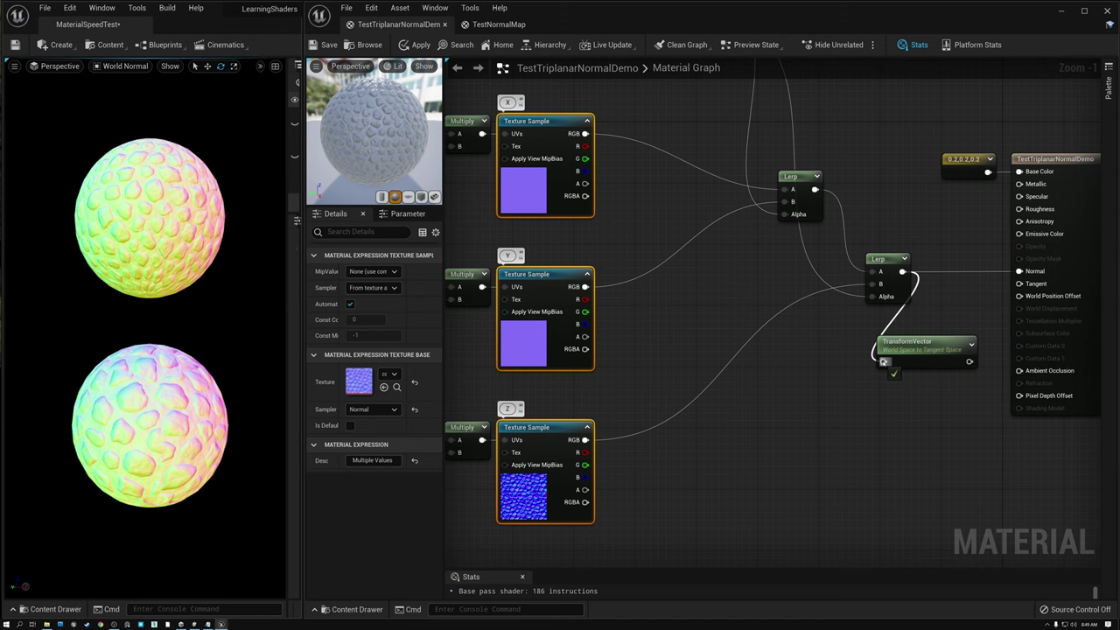
pyautogui.moveTo(969, 361); pyautogui.dragTo(1023, 272)
pyautogui.moveTo(919, 346); pyautogui.dragTo(948, 265)
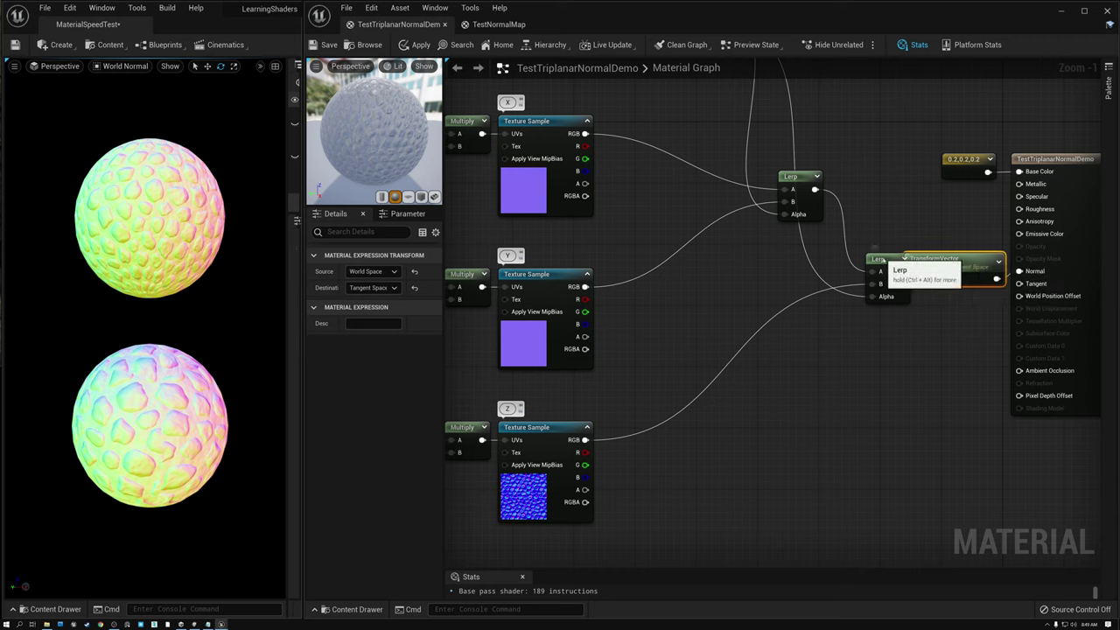
pyautogui.moveTo(883, 261); pyautogui.dragTo(864, 261)
pyautogui.click(926, 304)
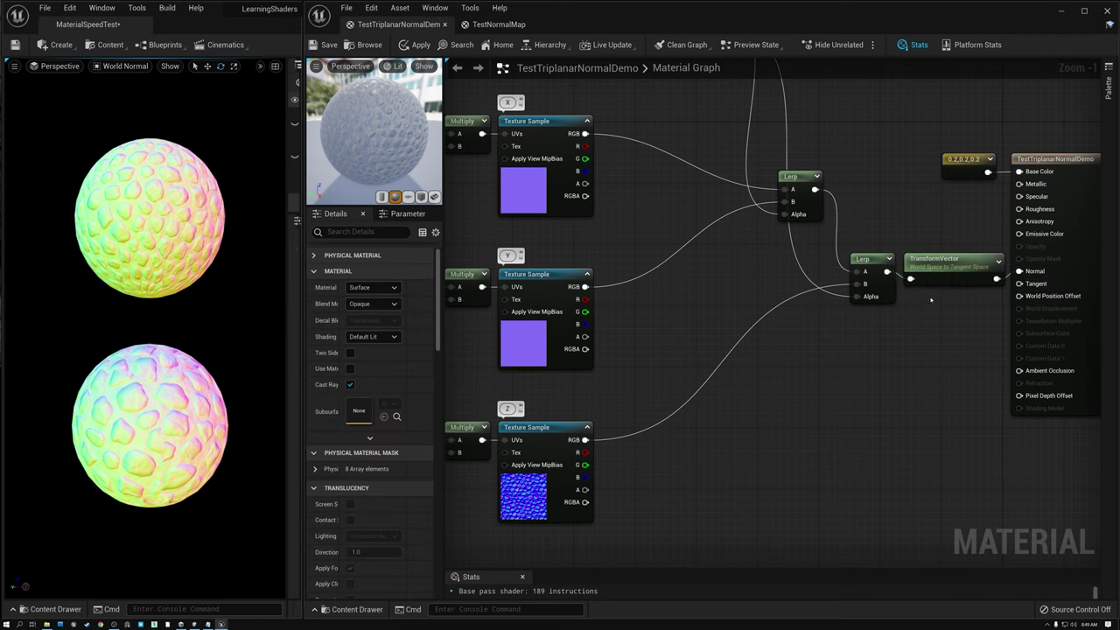
pyautogui.click(324, 45)
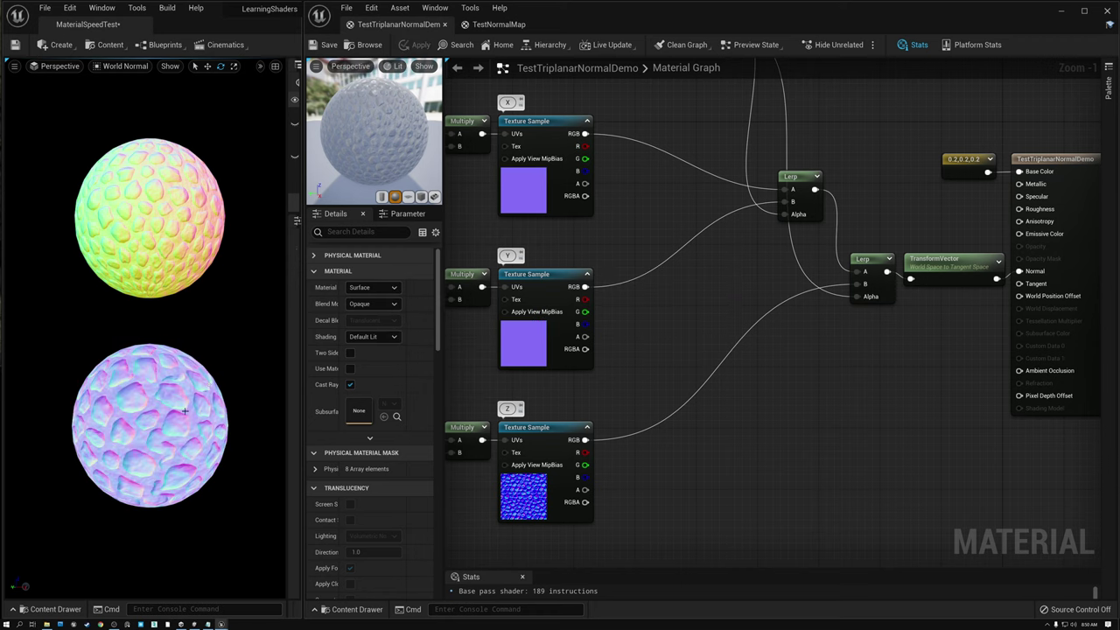
# - Inspect the world normals on both spheres from the side and from directly above a pole
pyautogui.keyDown('alt'); pyautogui.moveTo(181, 414); pyautogui.dragTo(212, 541); pyautogui.keyUp('alt')
pyautogui.moveTo(276, 385); pyautogui.dragTo(275, 380)
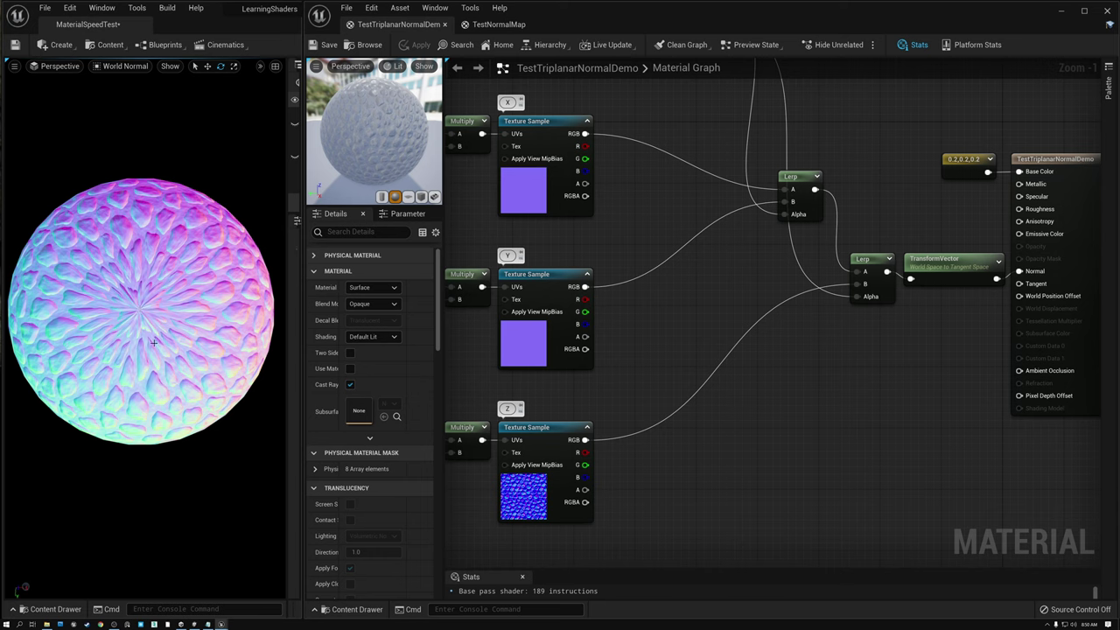
pyautogui.keyDown('alt'); pyautogui.moveTo(171, 357); pyautogui.dragTo(164, 215); pyautogui.keyUp('alt')
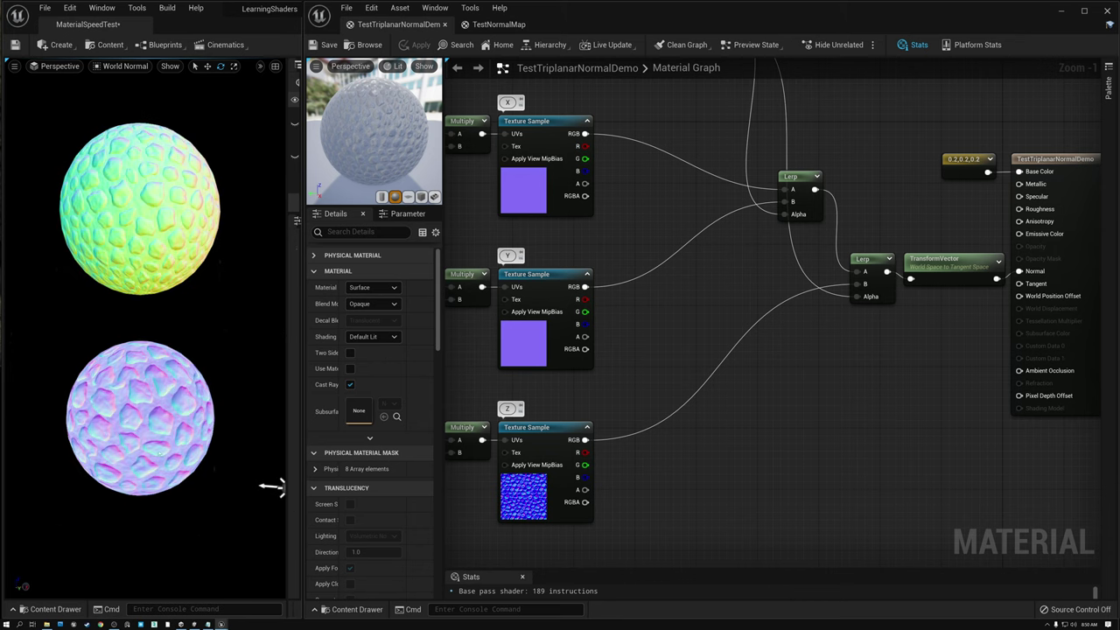
# - Move both Lerps, the TransformVector node, the Base Color constant and the material output farther right, leaving room beside the X, Y and Z texture samples
pyautogui.keyDown('alt'); pyautogui.moveTo(188, 409); pyautogui.dragTo(157, 434); pyautogui.keyUp('alt')
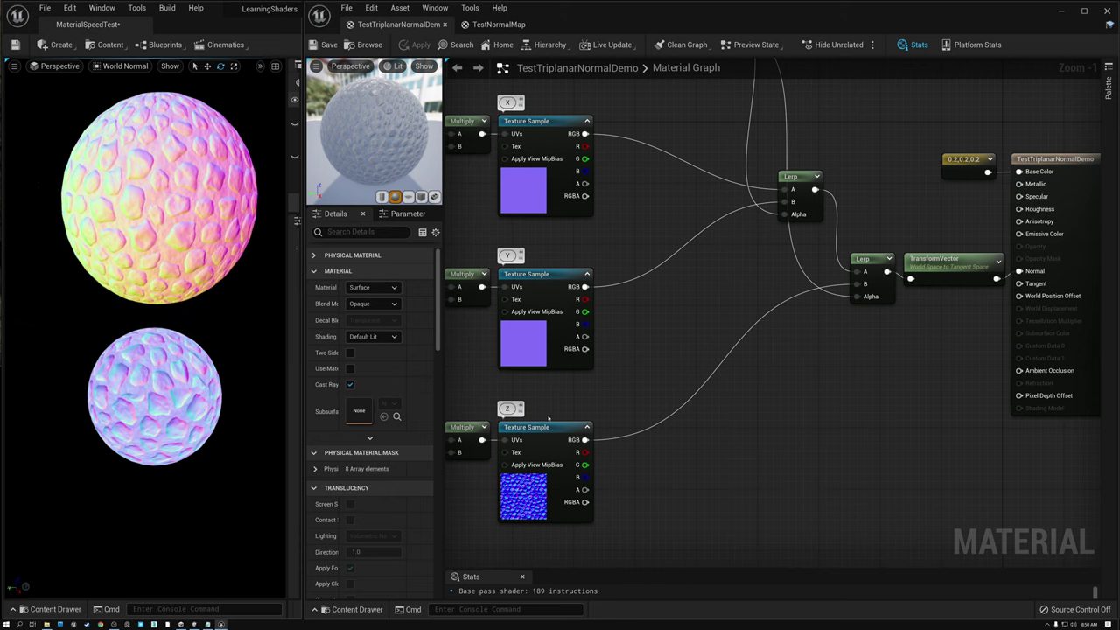
pyautogui.moveTo(452, 396); pyautogui.dragTo(573, 468)
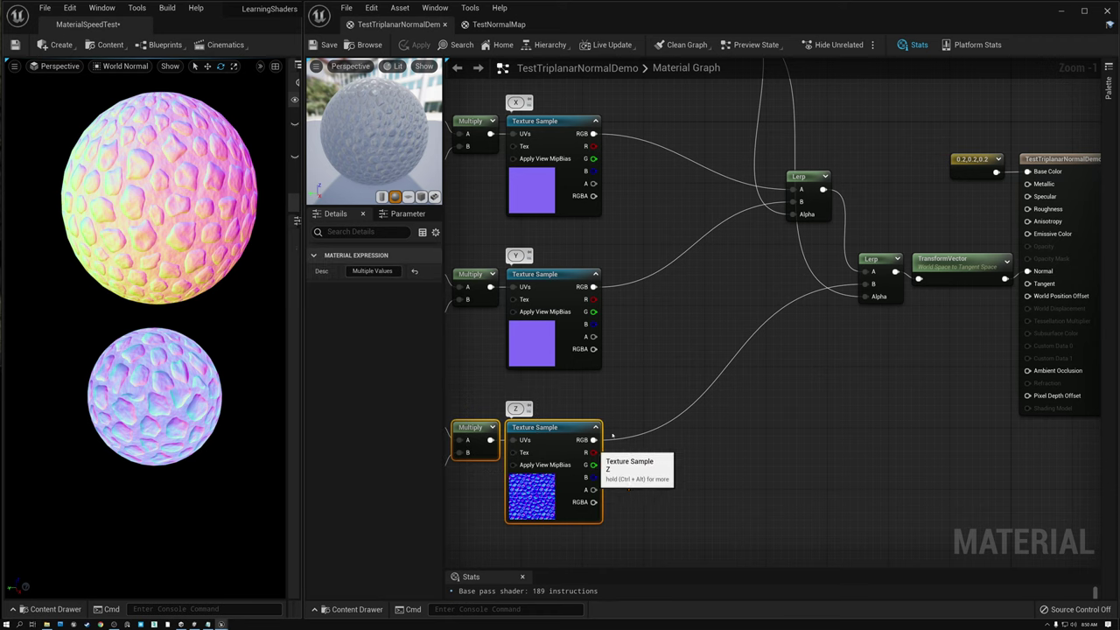
pyautogui.click(631, 408)
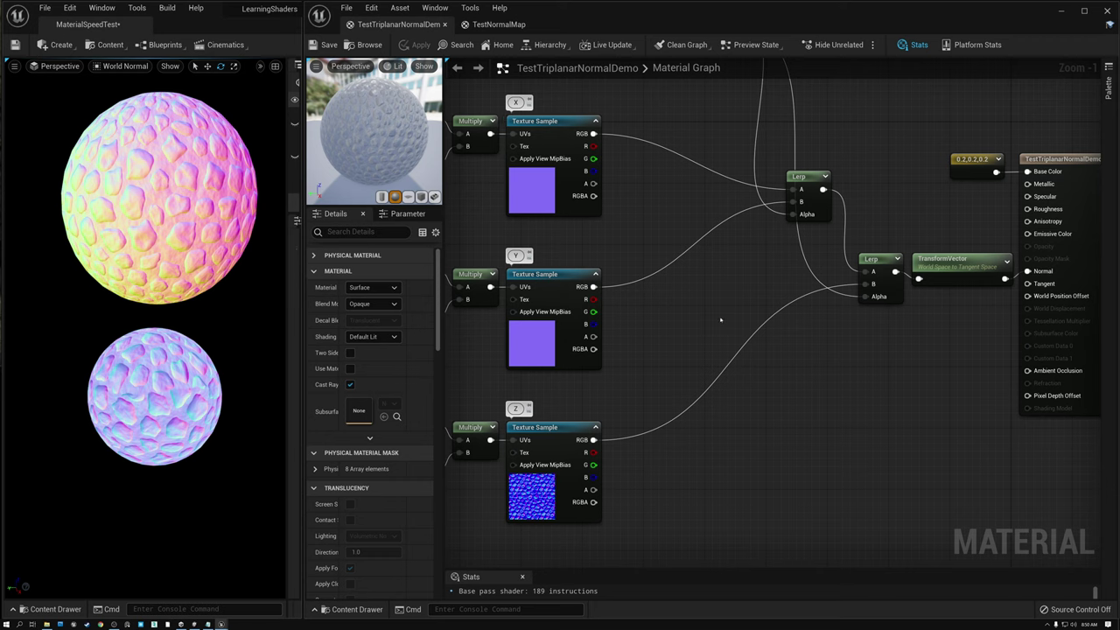
pyautogui.moveTo(555, 87); pyautogui.dragTo(562, 448)
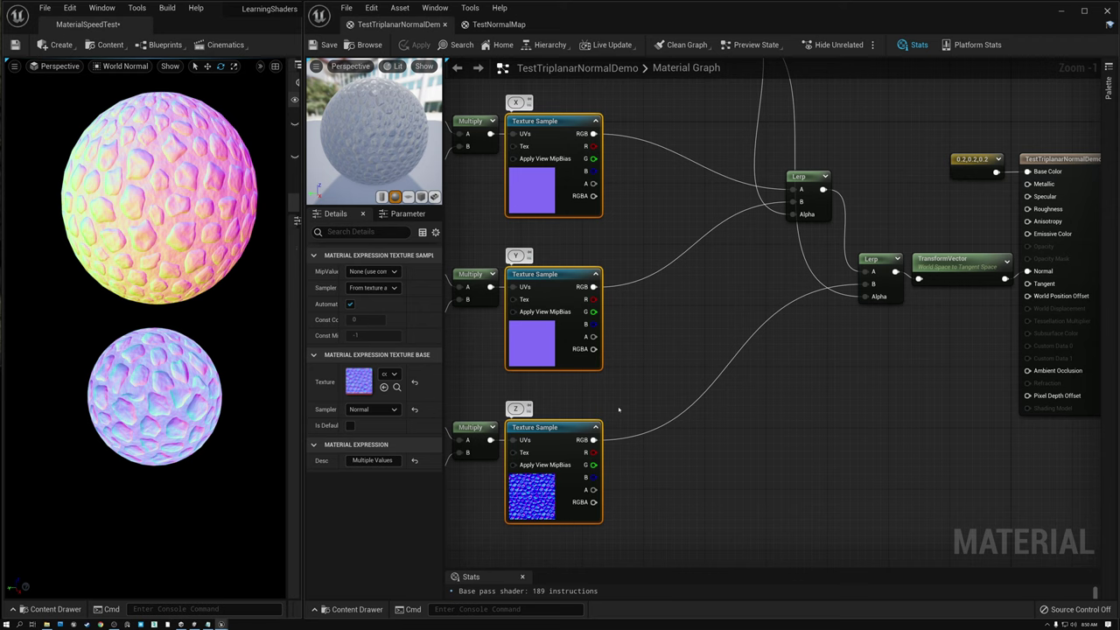
pyautogui.moveTo(822, 125); pyautogui.dragTo(1077, 326)
pyautogui.moveTo(1058, 165); pyautogui.dragTo(1033, 169)
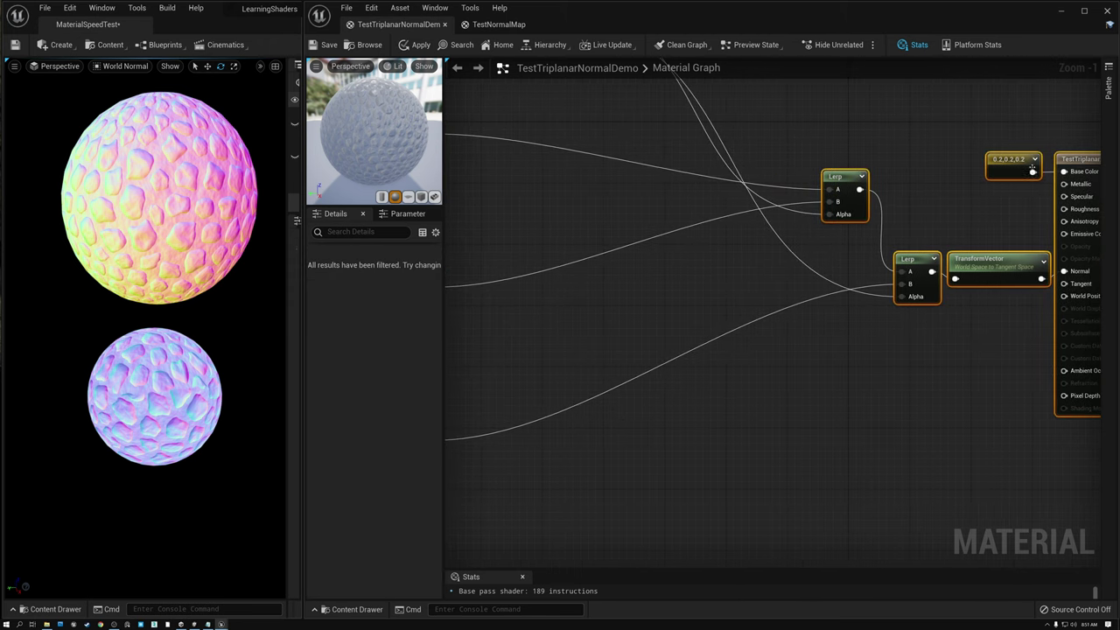
# - Review the X, Y and Z texture samples and the VertexNormalWS, Sign and SplitComponents nodes below them
pyautogui.moveTo(633, 323); pyautogui.dragTo(810, 324, button='right')
pyautogui.click(578, 128)
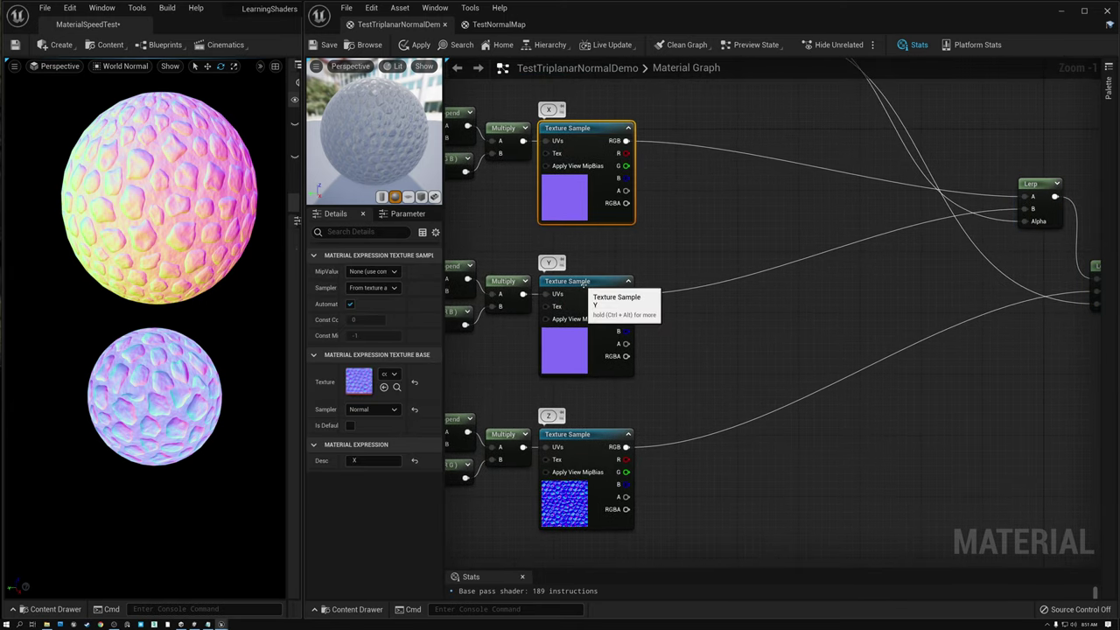
pyautogui.click(586, 281)
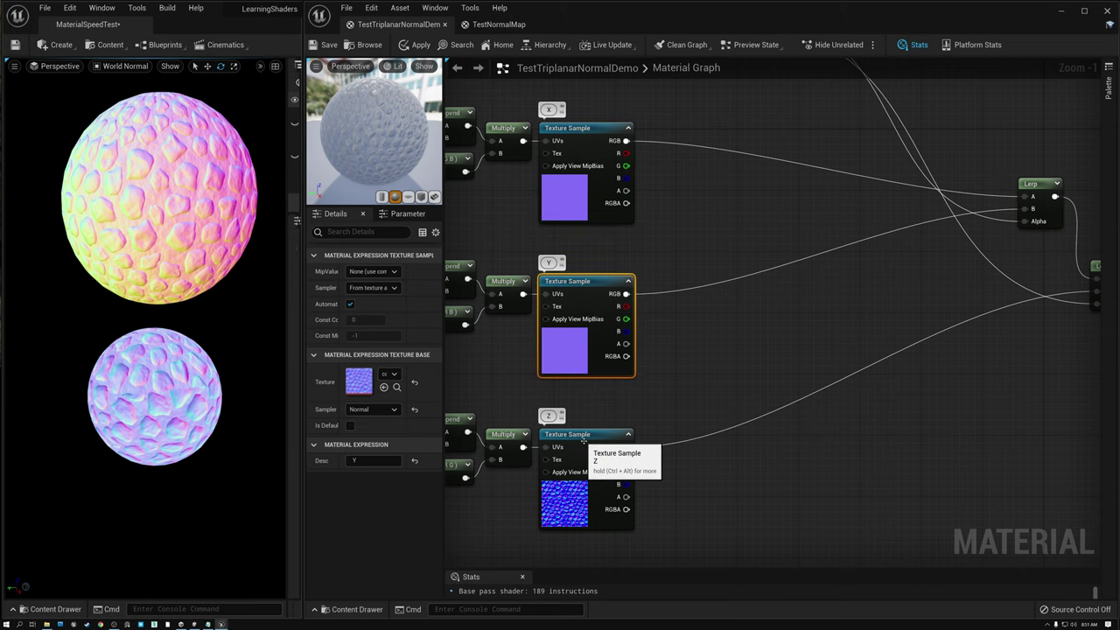
pyautogui.click(584, 435)
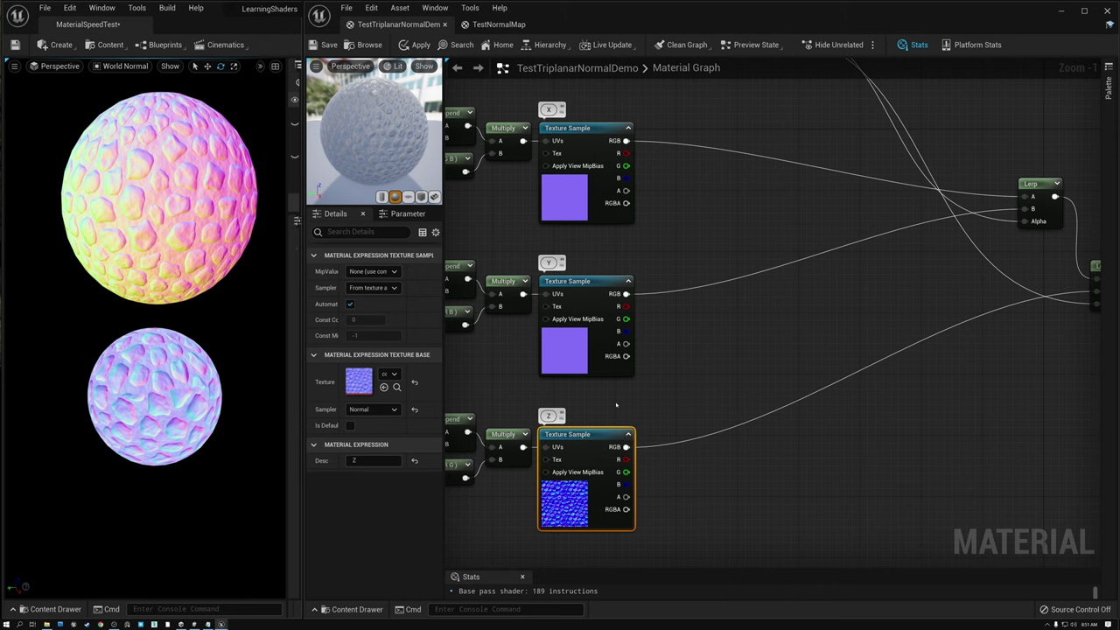
pyautogui.moveTo(676, 407); pyautogui.dragTo(758, 143, button='right')
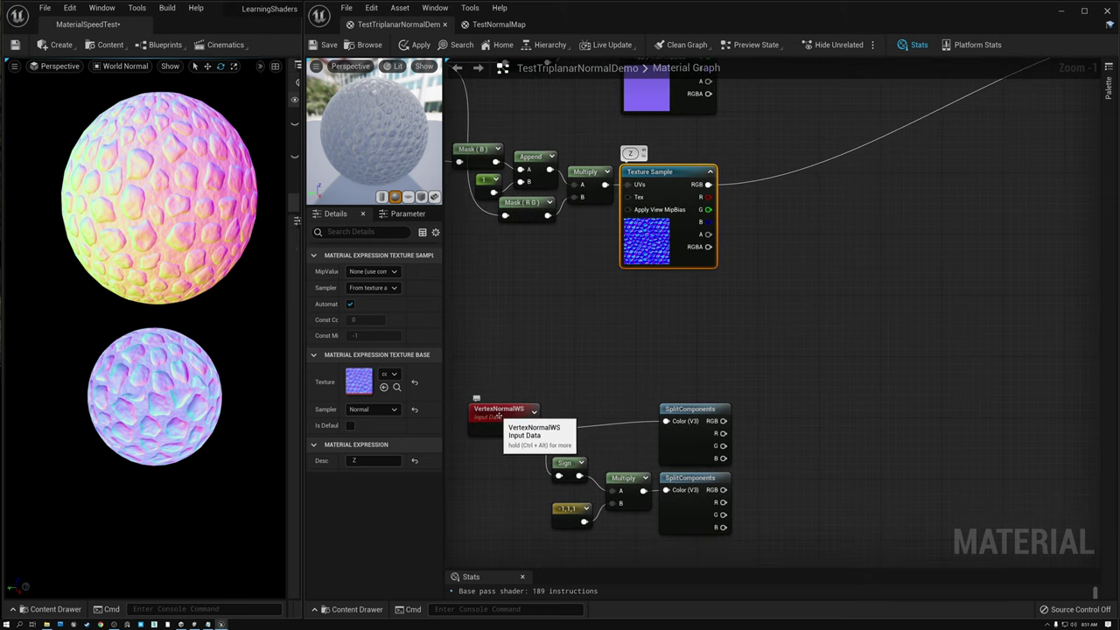
pyautogui.click(503, 409)
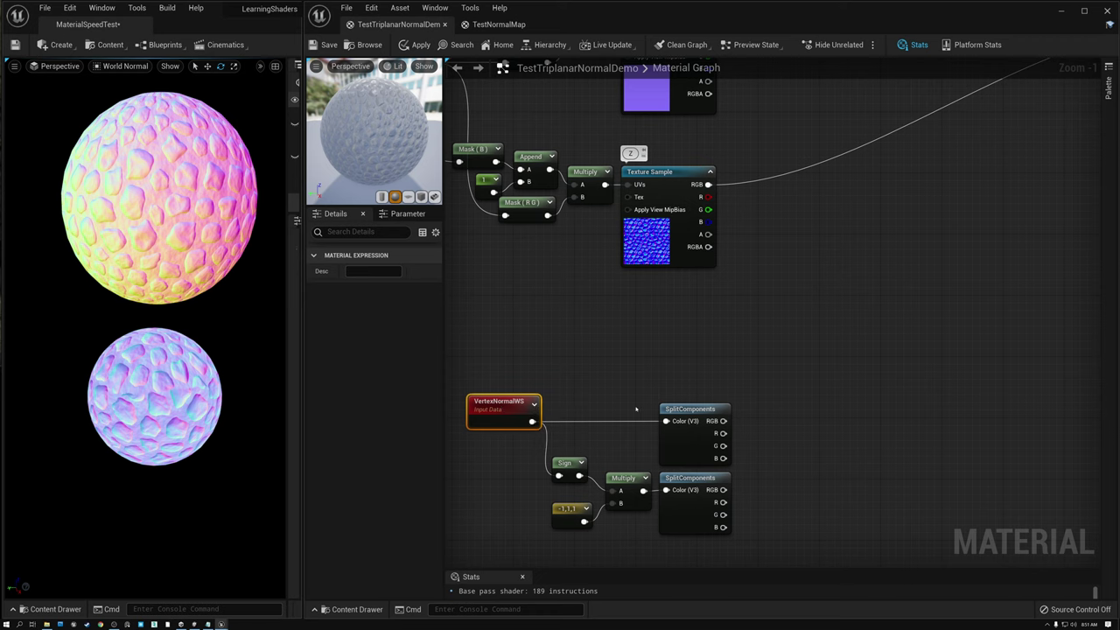
pyautogui.click(688, 407)
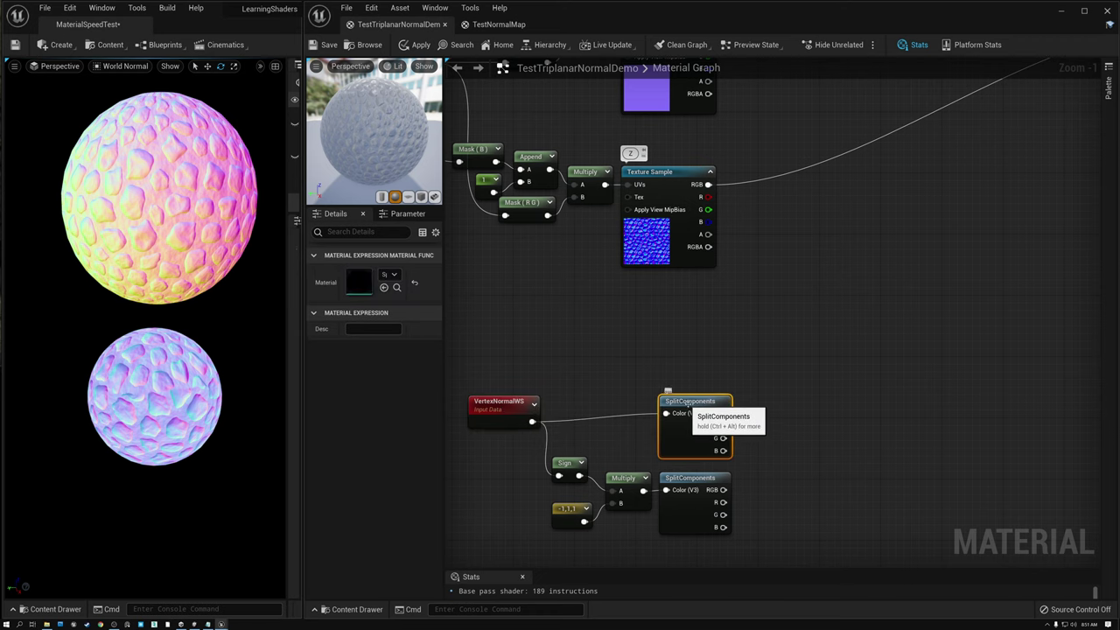
pyautogui.click(561, 455)
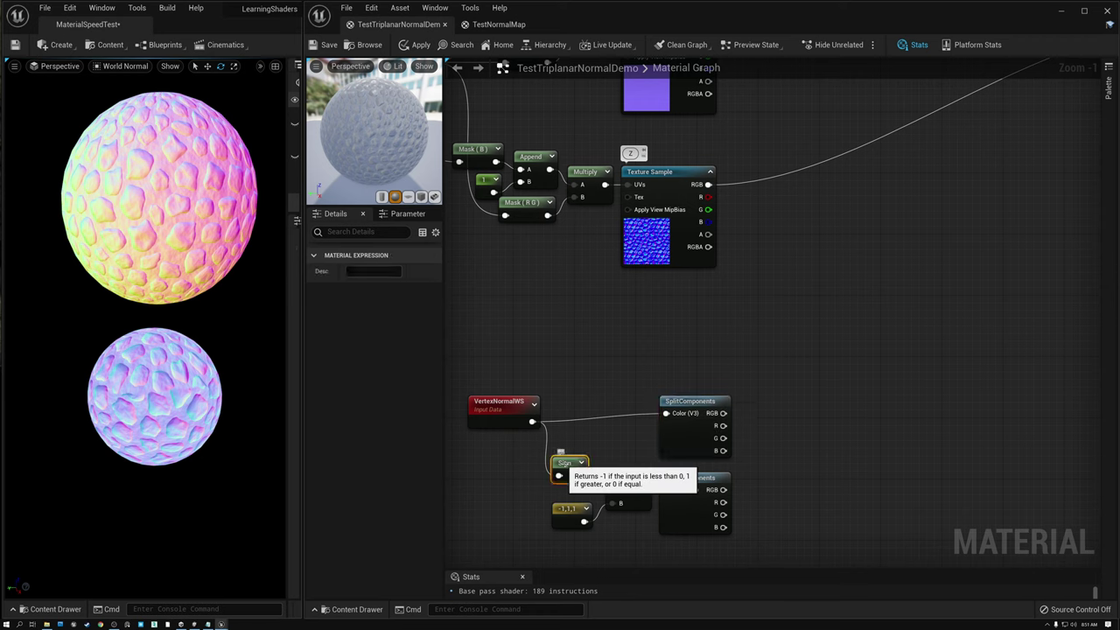
pyautogui.click(501, 409)
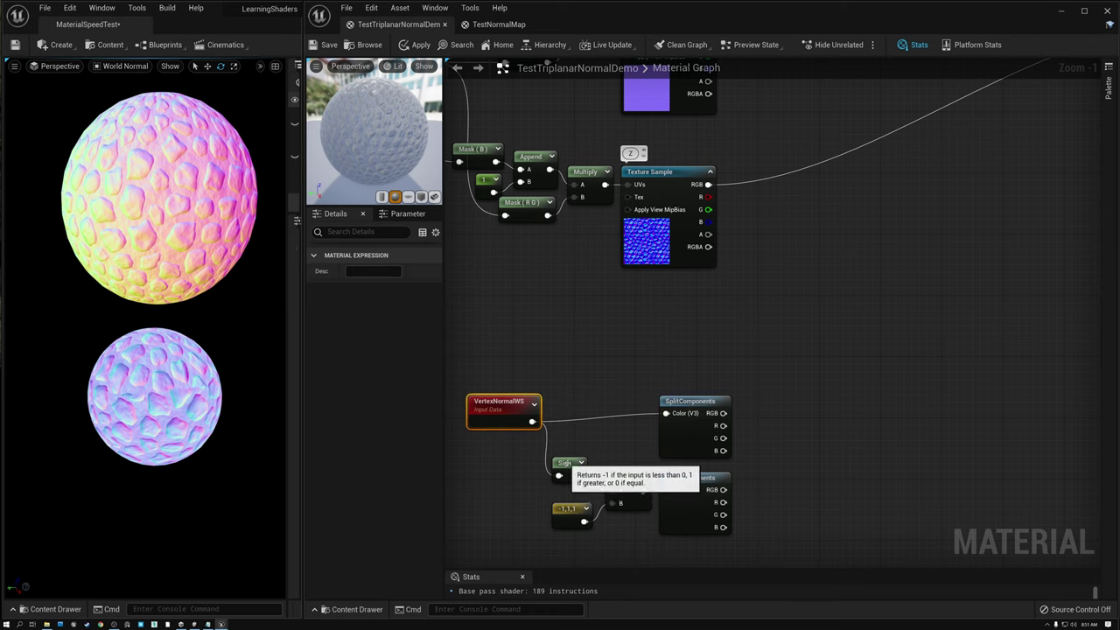
pyautogui.click(561, 455)
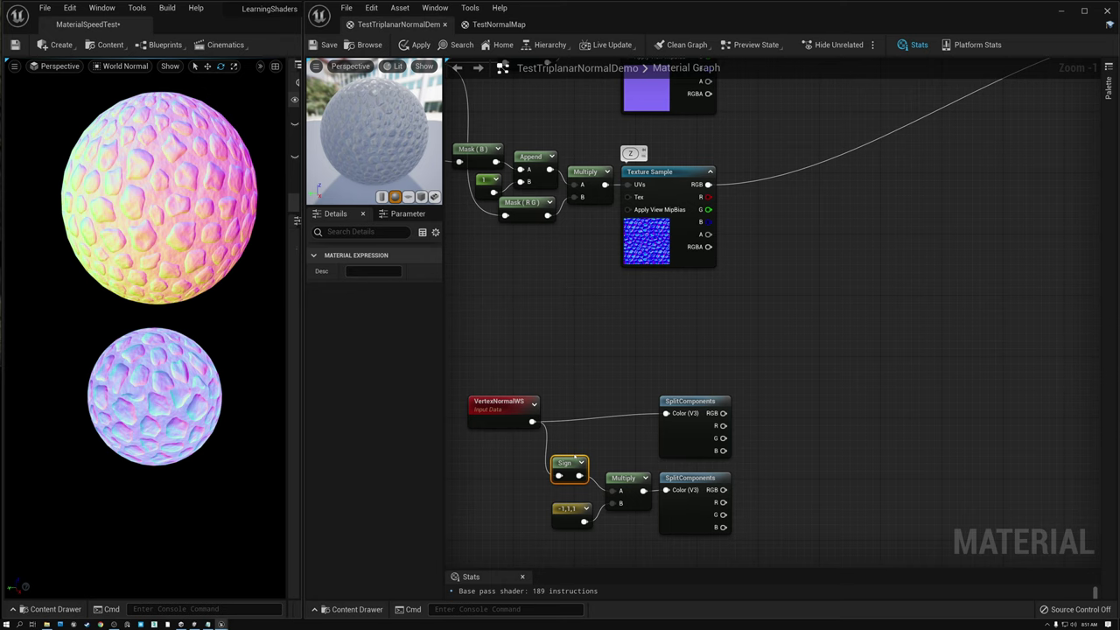
# - Shift the Sign, constant, Multiply and SplitComponents branch down and raise the upper SplitComponents node slightly, widening the gap between them
pyautogui.moveTo(519, 462); pyautogui.dragTo(735, 536)
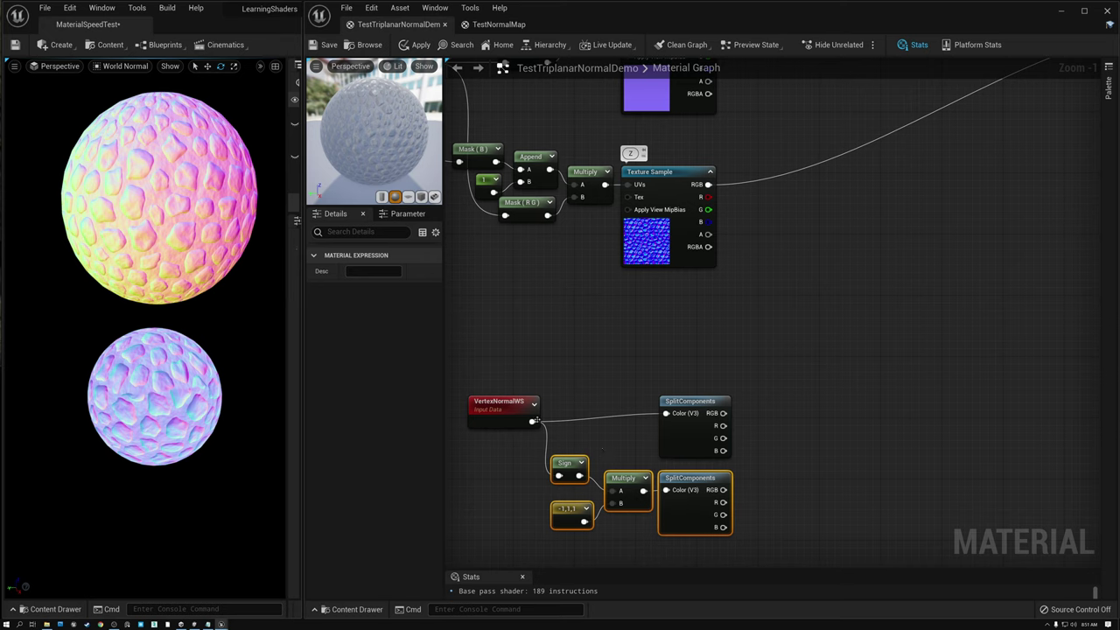
pyautogui.click(569, 465)
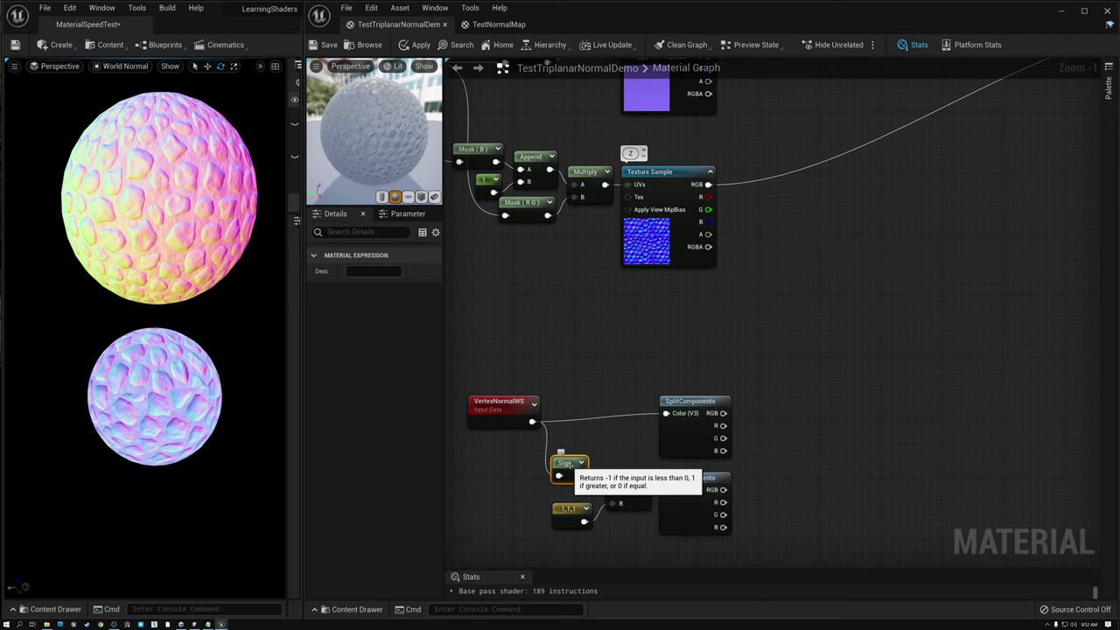
pyautogui.moveTo(532, 467); pyautogui.dragTo(687, 511)
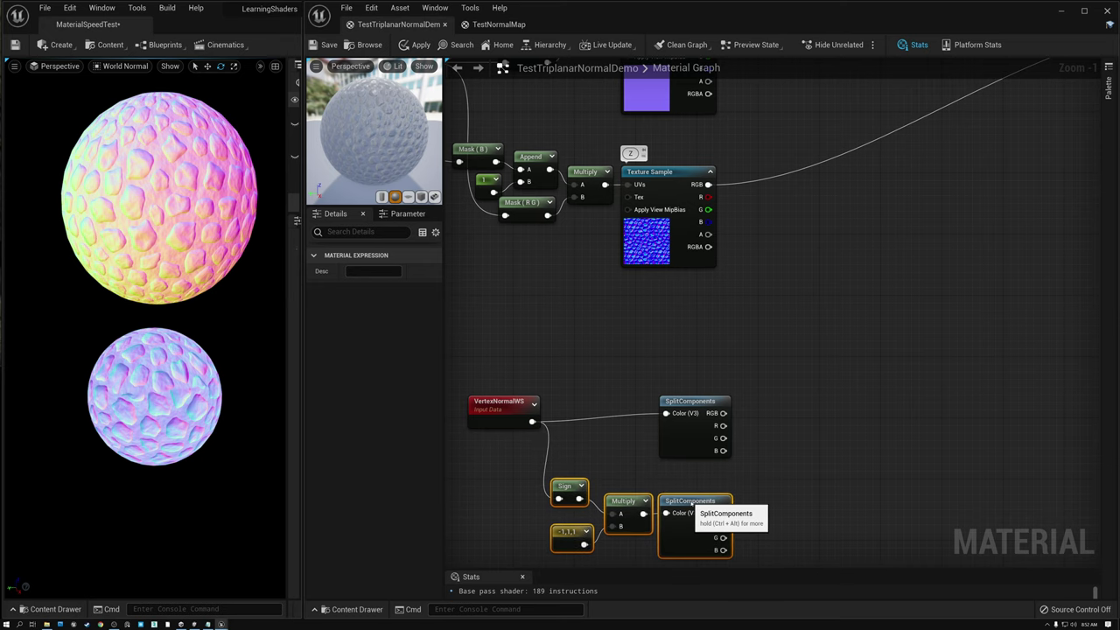
pyautogui.moveTo(685, 404); pyautogui.dragTo(677, 396)
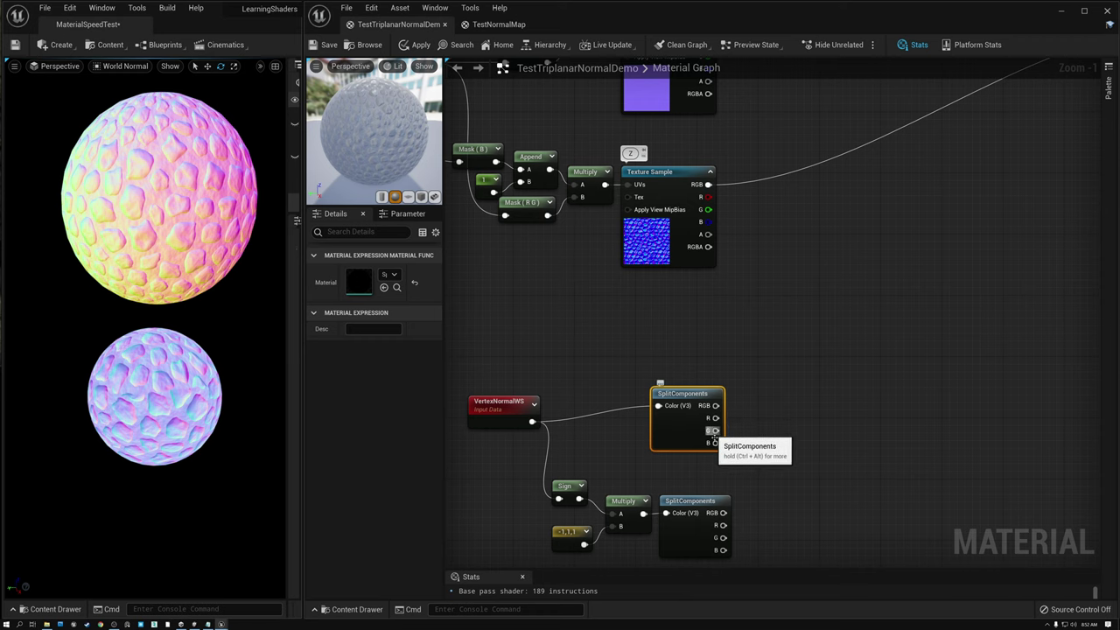
pyautogui.click(495, 404)
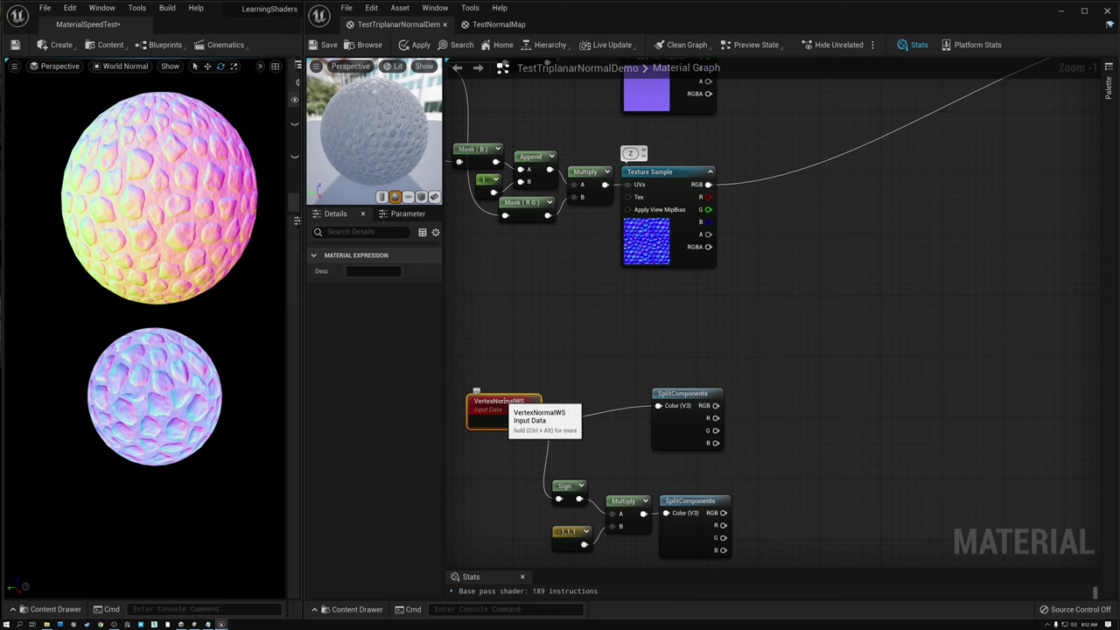
# - Add an AppendMany node to the right of the Z texture sample
pyautogui.moveTo(665, 333); pyautogui.dragTo(592, 342, button='right')
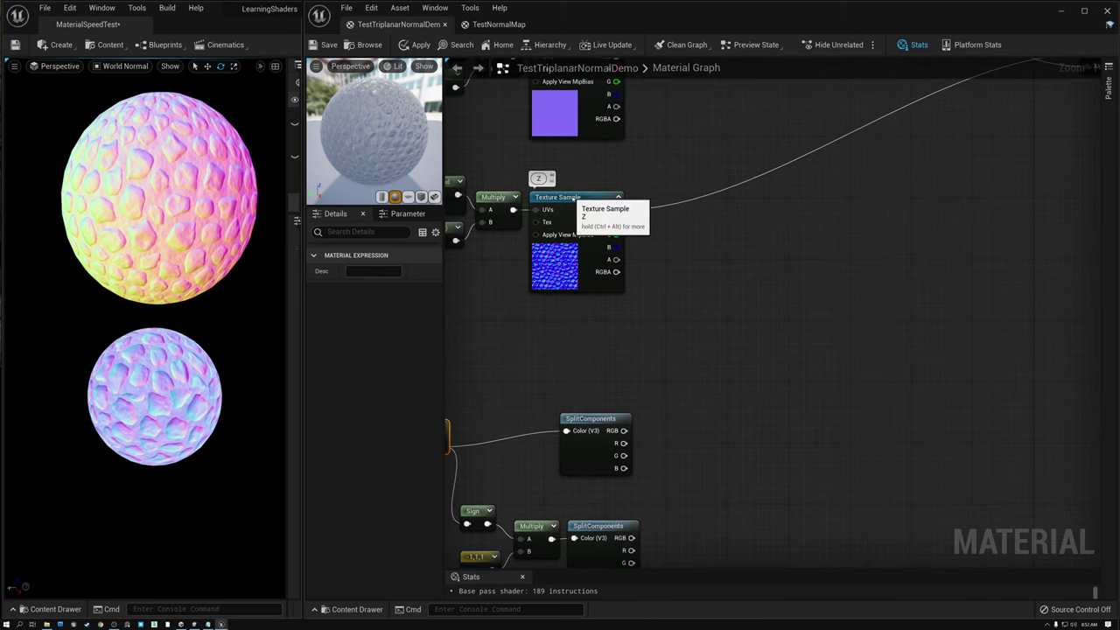
pyautogui.click(578, 198)
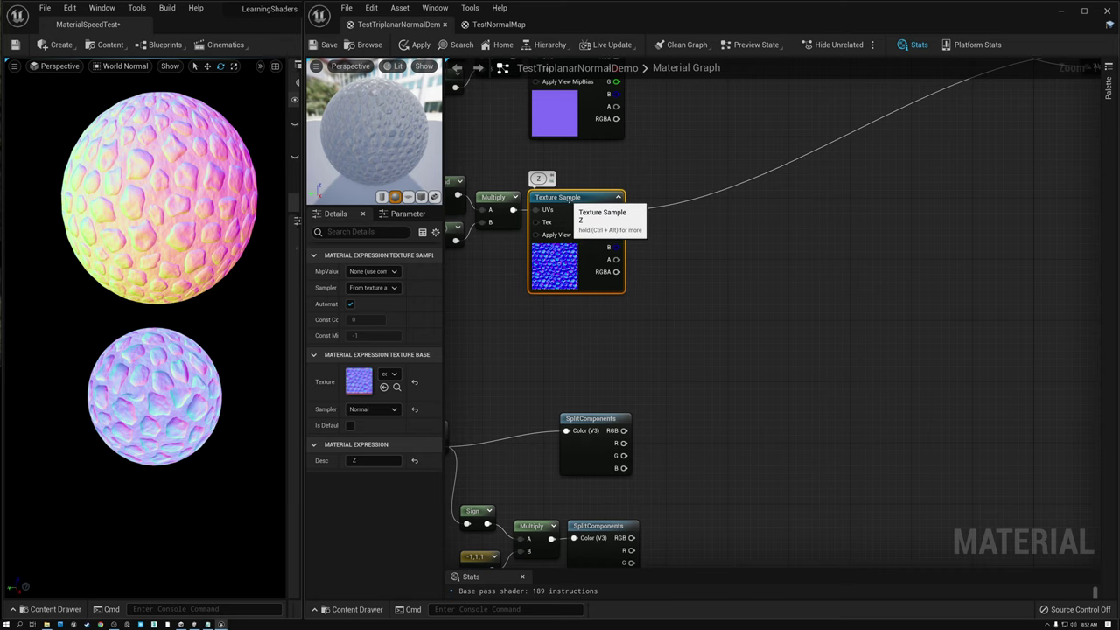
pyautogui.rightClick(768, 227)
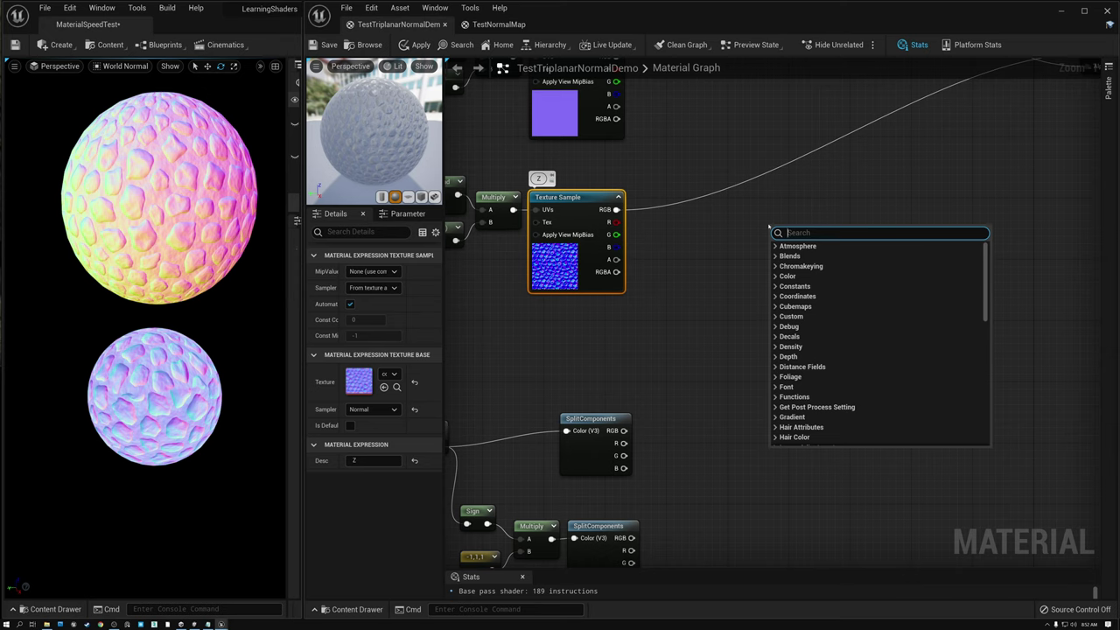
pyautogui.write('app')
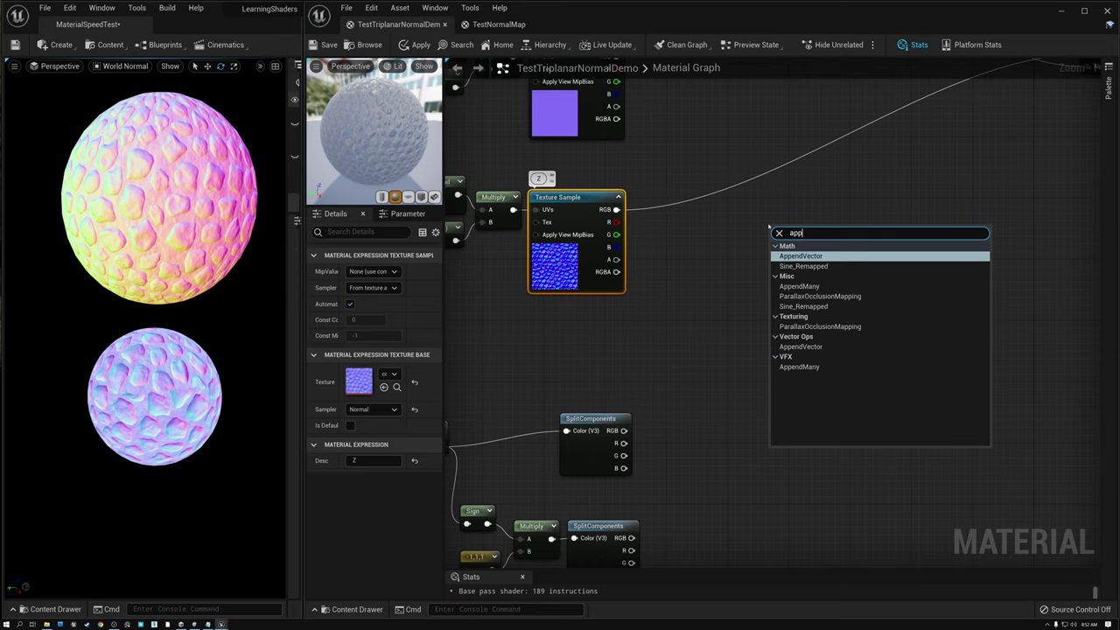
pyautogui.write('endm')
pyautogui.press('Return')
pyautogui.moveTo(794, 233); pyautogui.dragTo(803, 218)
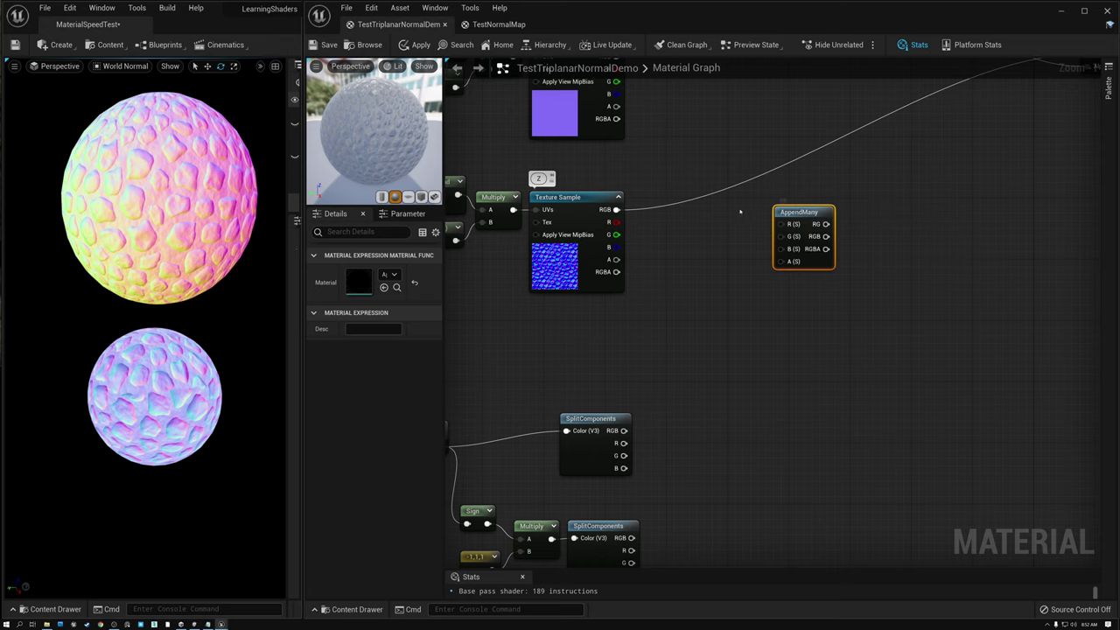
# - Place two Add nodes, one below the other, between the Z texture sample and the AppendMany node
pyautogui.rightClick(712, 207)
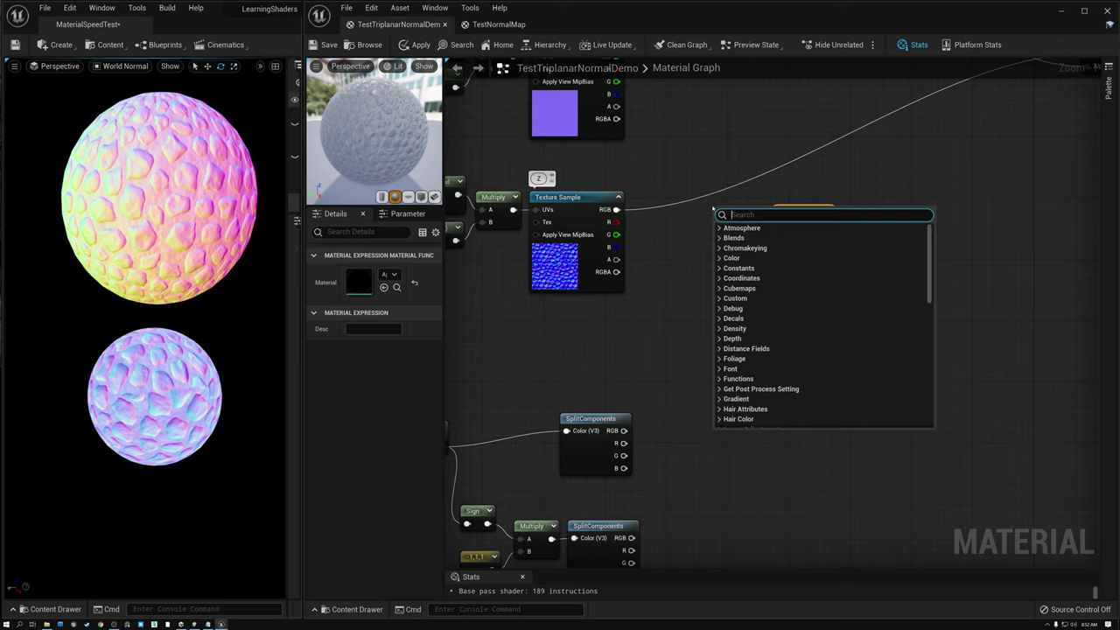
pyautogui.write('add')
pyautogui.press('Return')
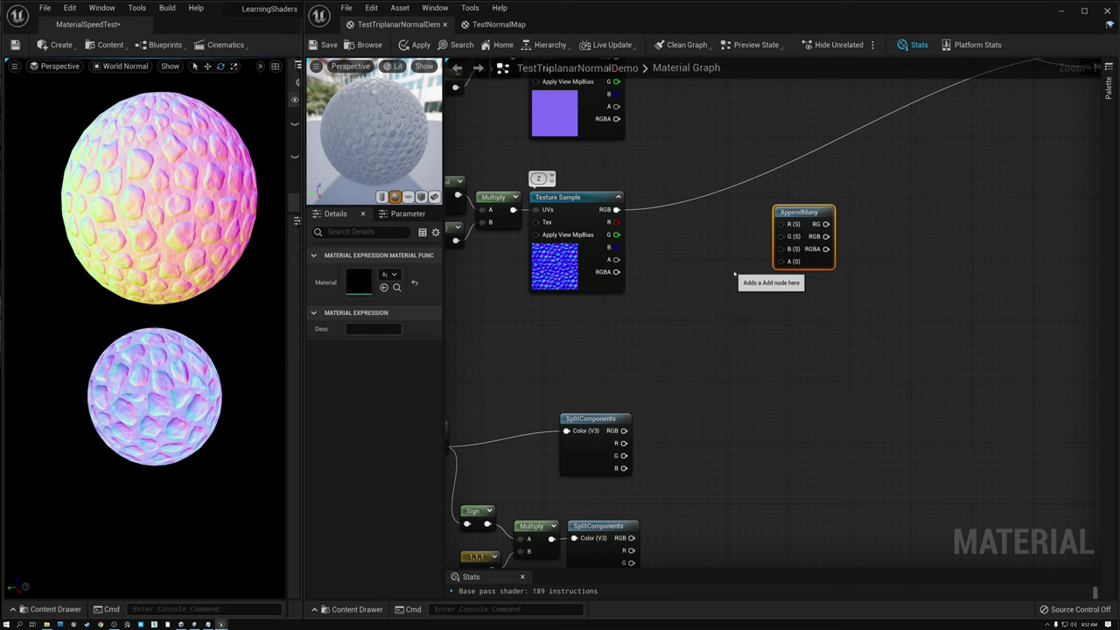
pyautogui.moveTo(733, 214); pyautogui.dragTo(732, 206)
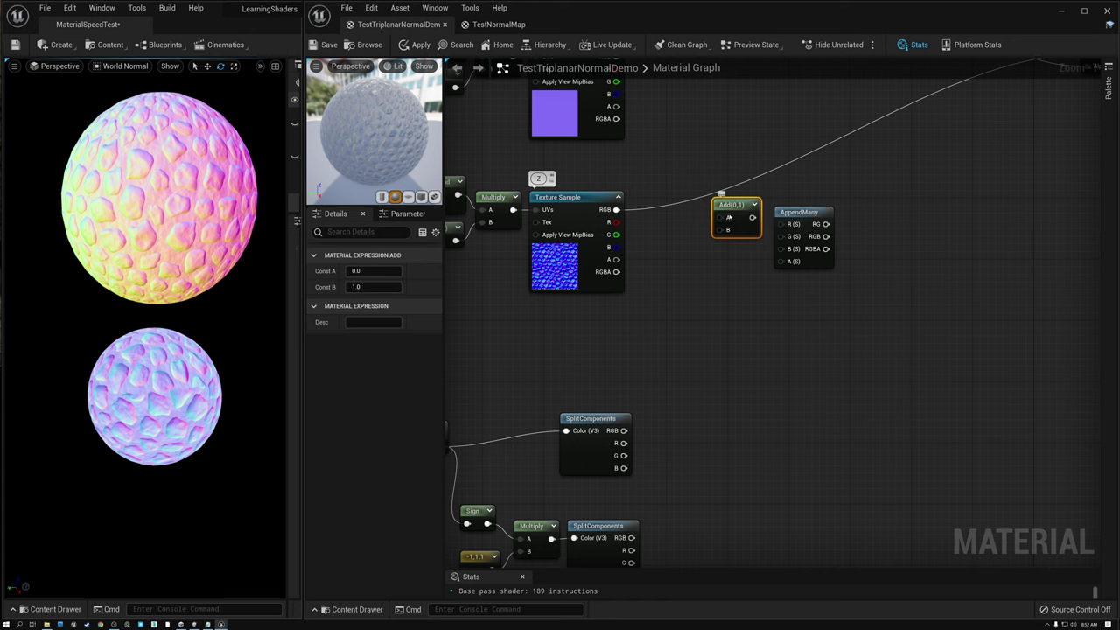
pyautogui.hotkey('ctrl', 'd')
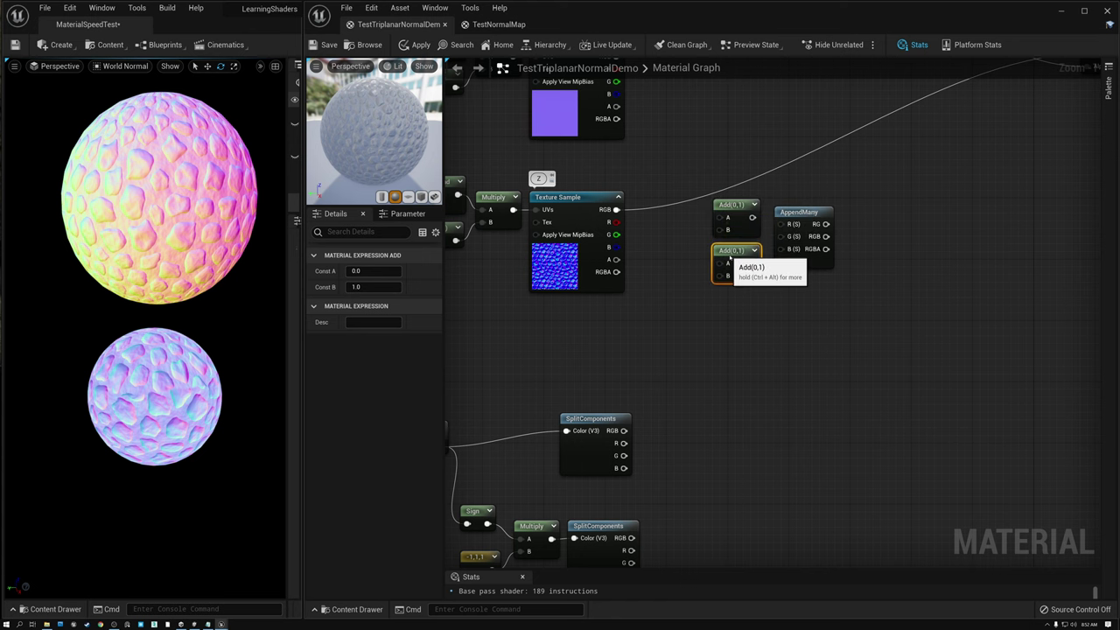
# - Add a Multiply node below the two Adds and connect the three nodes in order to AppendMany's R, G and B inputs
pyautogui.rightClick(728, 305)
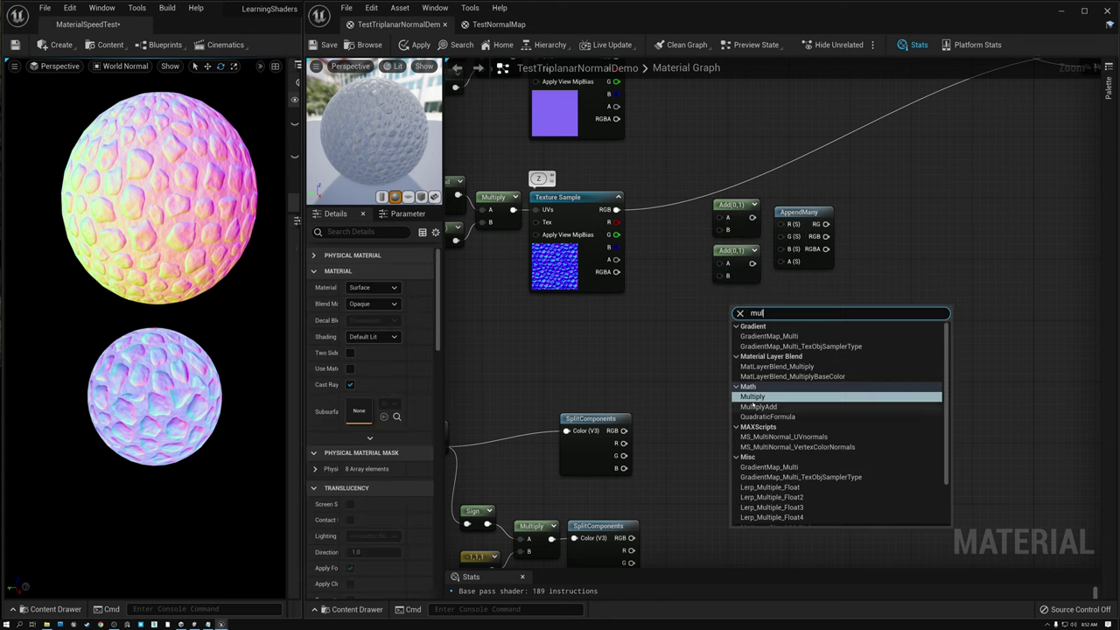
pyautogui.click(763, 385)
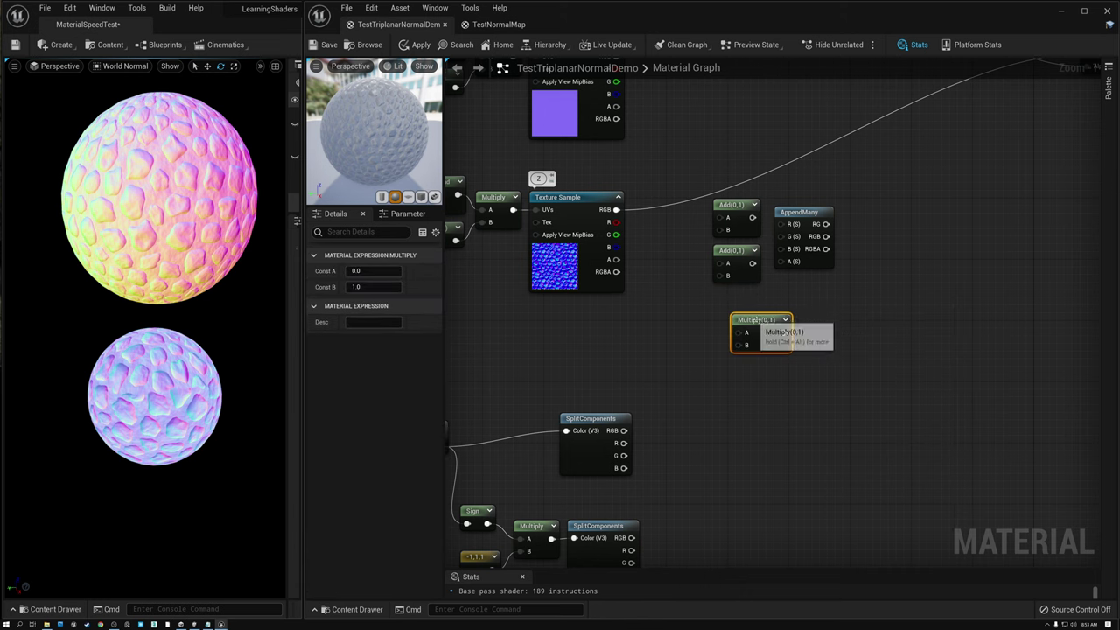
pyautogui.moveTo(758, 320); pyautogui.dragTo(727, 297)
pyautogui.moveTo(799, 212); pyautogui.dragTo(788, 252)
pyautogui.moveTo(750, 309); pyautogui.dragTo(789, 264)
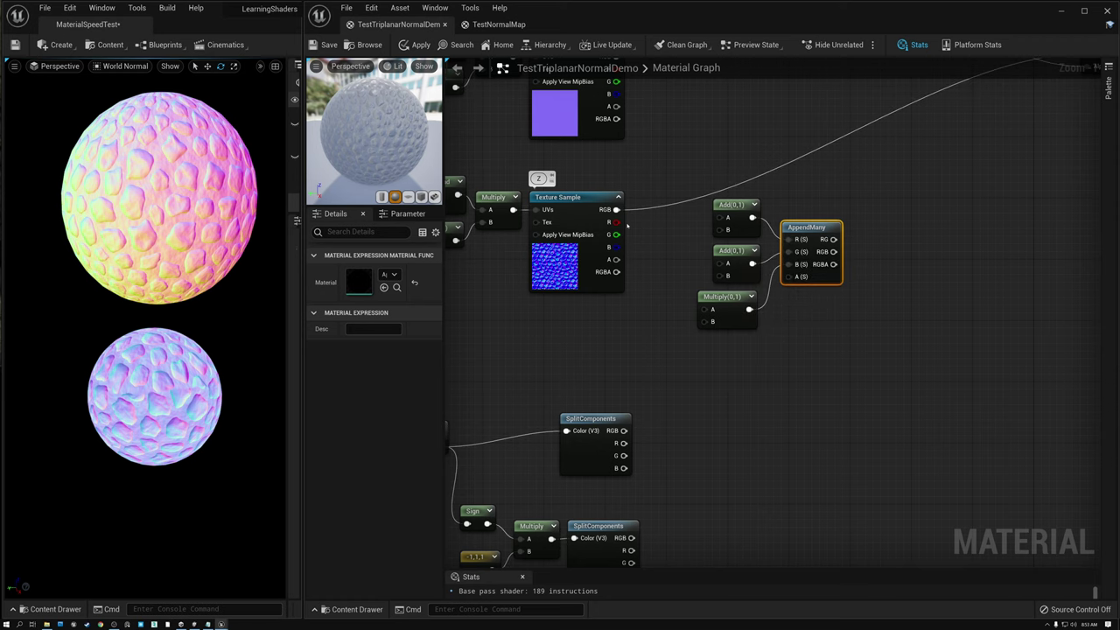
# - Pair the Z sample's channels with the upper SplitComponents' matching outputs: R in the first Add, G in the second Add, B in the Multiply
pyautogui.moveTo(616, 221); pyautogui.dragTo(723, 217)
pyautogui.moveTo(624, 443); pyautogui.dragTo(727, 230)
pyautogui.moveTo(616, 234); pyautogui.dragTo(727, 263)
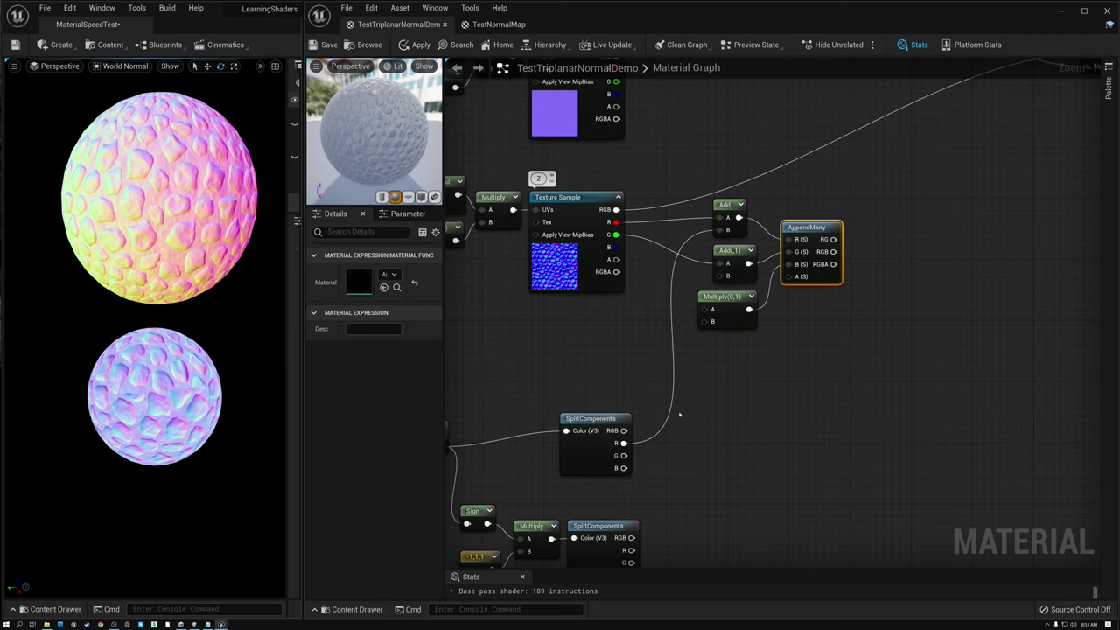
pyautogui.moveTo(622, 456); pyautogui.dragTo(720, 275)
pyautogui.moveTo(617, 247); pyautogui.dragTo(710, 310)
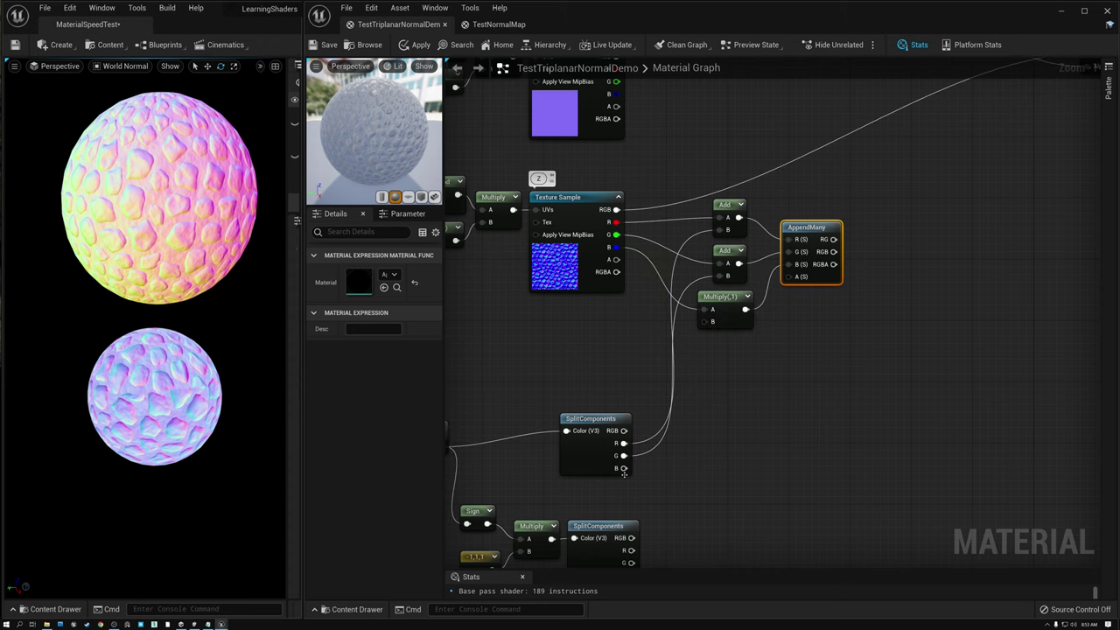
pyautogui.moveTo(623, 468); pyautogui.dragTo(712, 321)
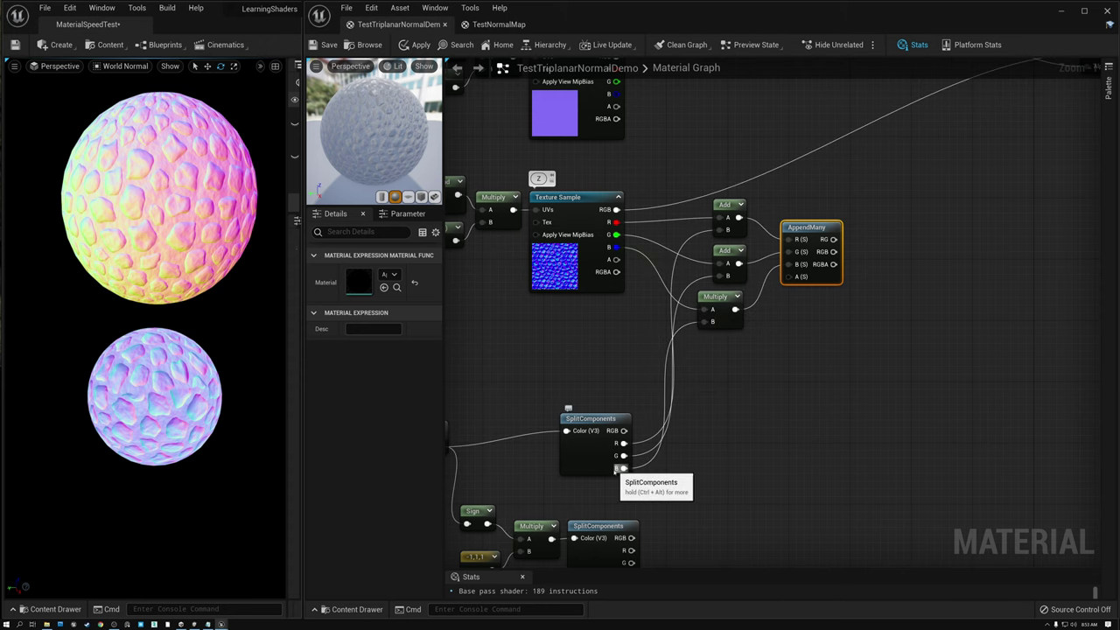
pyautogui.moveTo(606, 367); pyautogui.dragTo(665, 362, button='right')
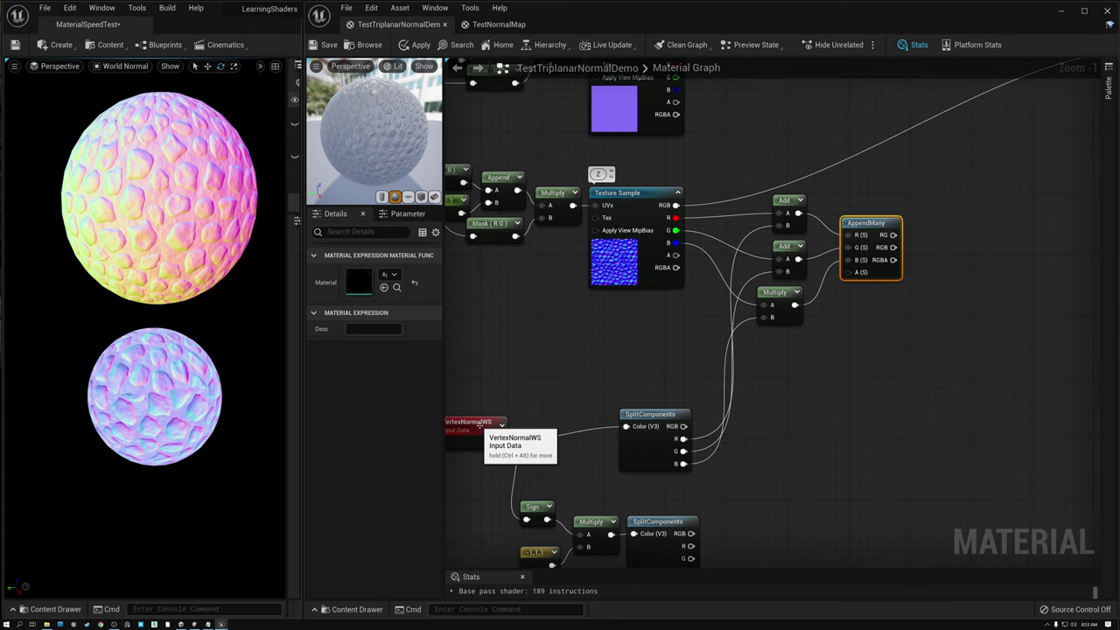
# - Connect AppendMany's RGB output to TransformVector in place of the second Lerp, and move TransformVector below that Lerp
pyautogui.click(493, 427)
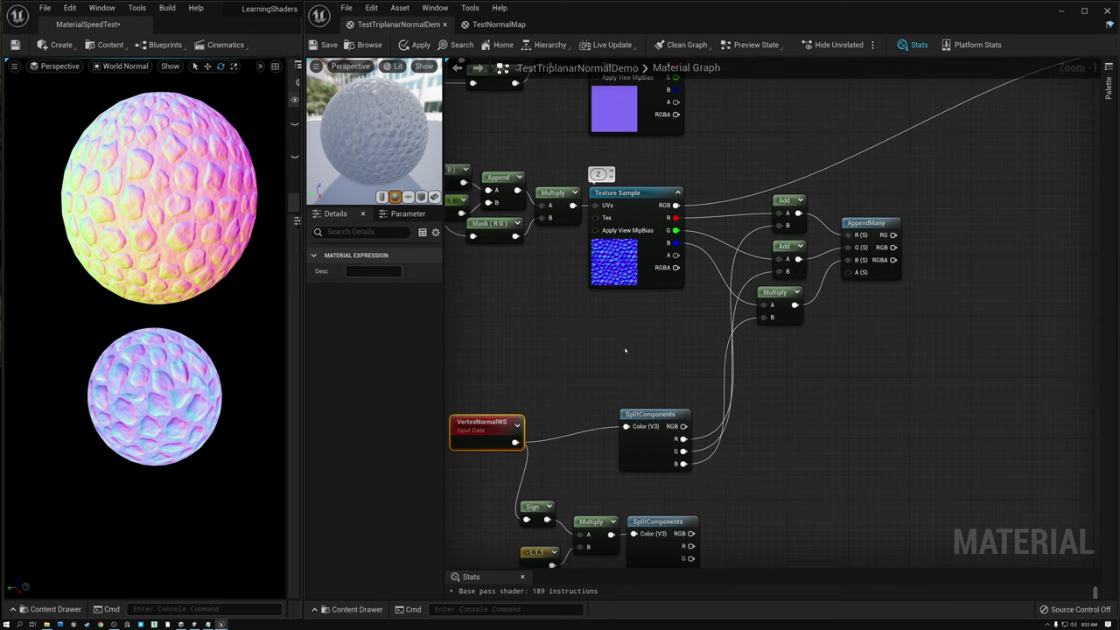
pyautogui.moveTo(665, 325); pyautogui.dragTo(672, 354, button='right')
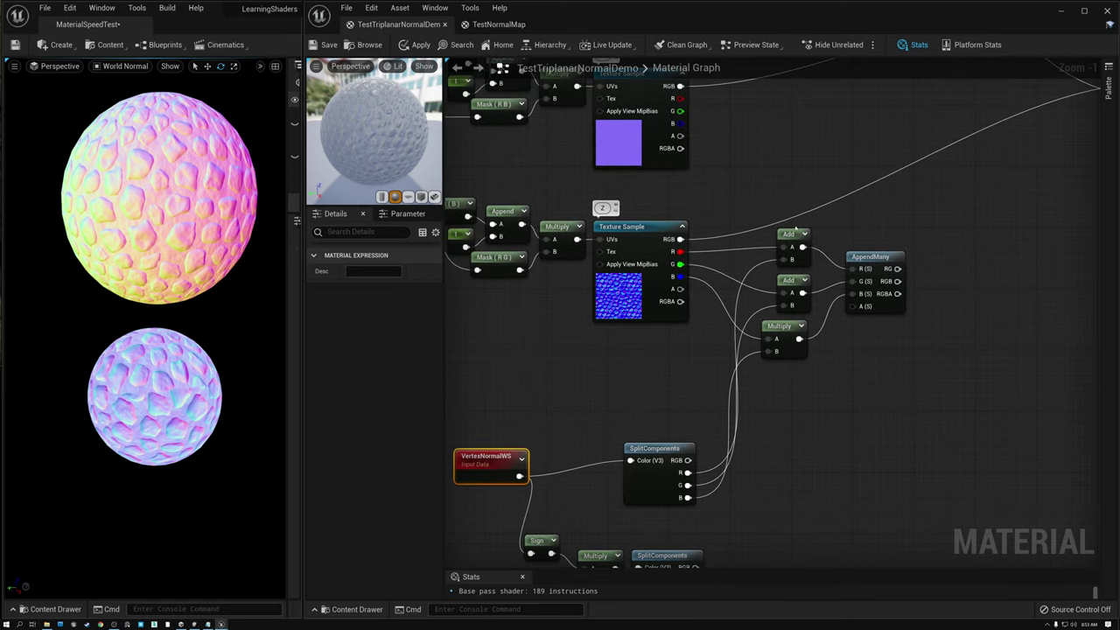
pyautogui.moveTo(870, 354); pyautogui.dragTo(719, 451, button='right')
pyautogui.scroll(-2, 719, 451)
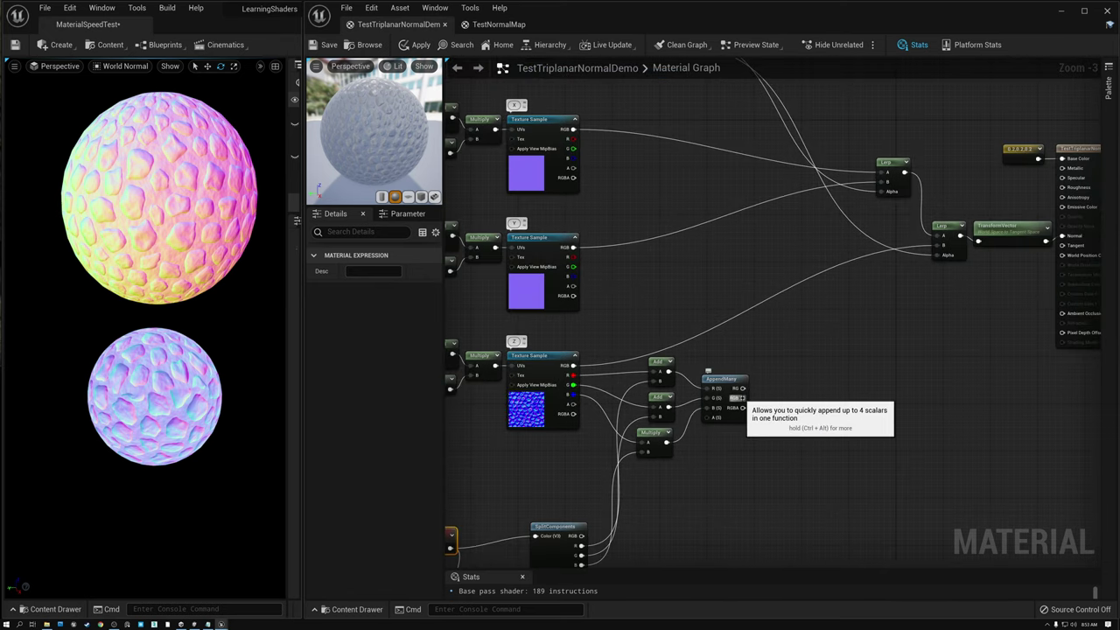
pyautogui.moveTo(739, 398); pyautogui.dragTo(993, 280)
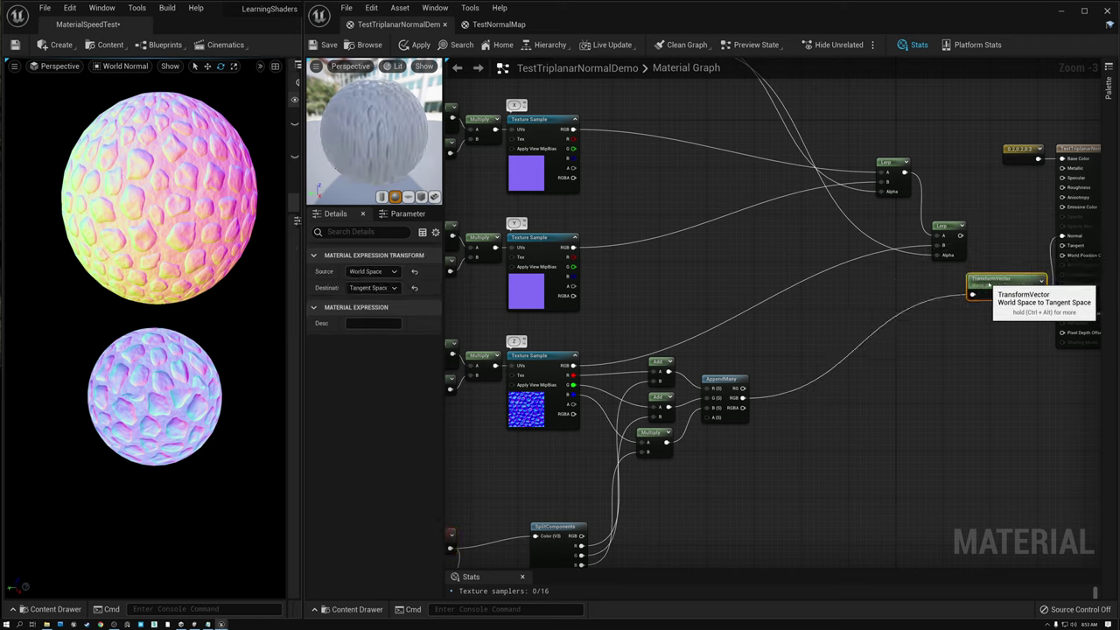
pyautogui.moveTo(743, 130); pyautogui.dragTo(952, 274)
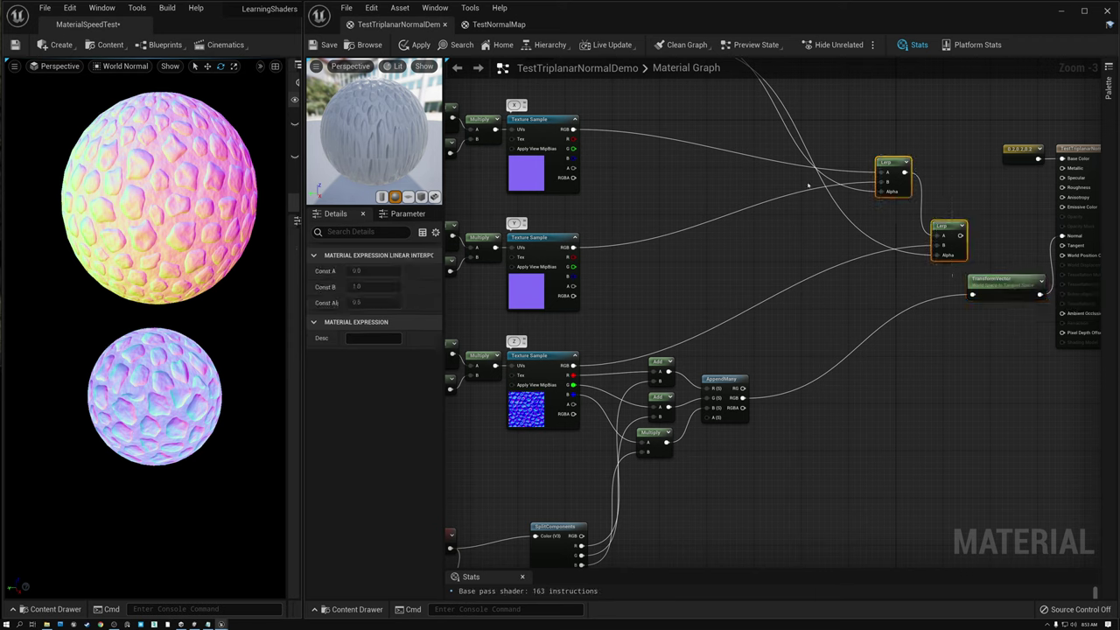
pyautogui.moveTo(1027, 278); pyautogui.dragTo(995, 303)
# - Save the material with the Z projection's combined normal feeding TransformVector
pyautogui.moveTo(536, 342); pyautogui.dragTo(748, 449)
pyautogui.scroll(4, 656, 376)
pyautogui.moveTo(586, 332); pyautogui.dragTo(727, 262, button='right')
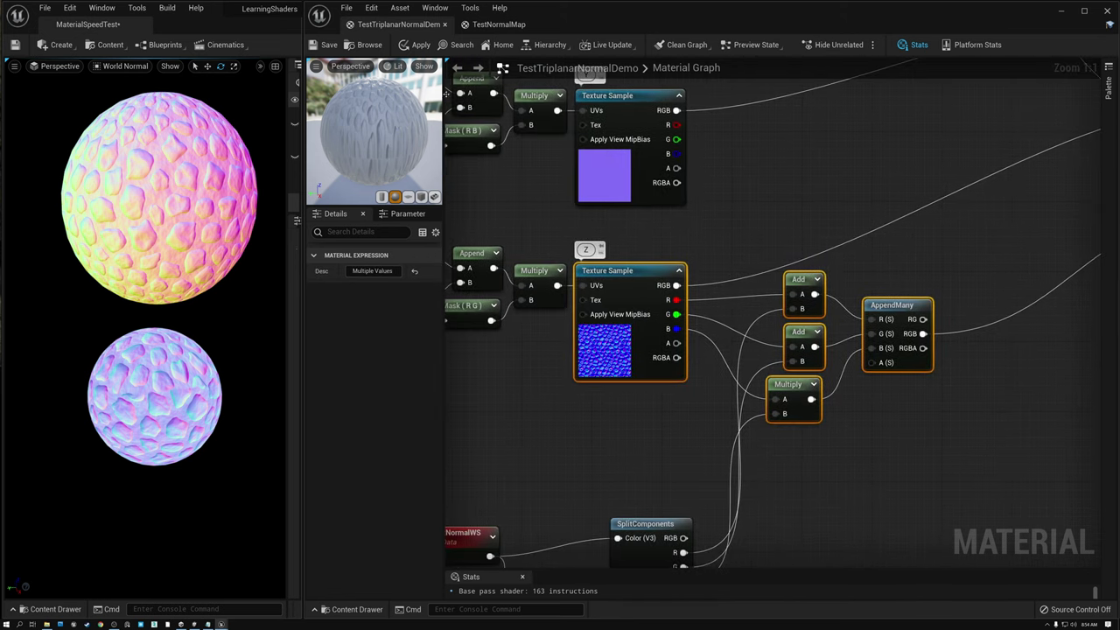
pyautogui.click(325, 45)
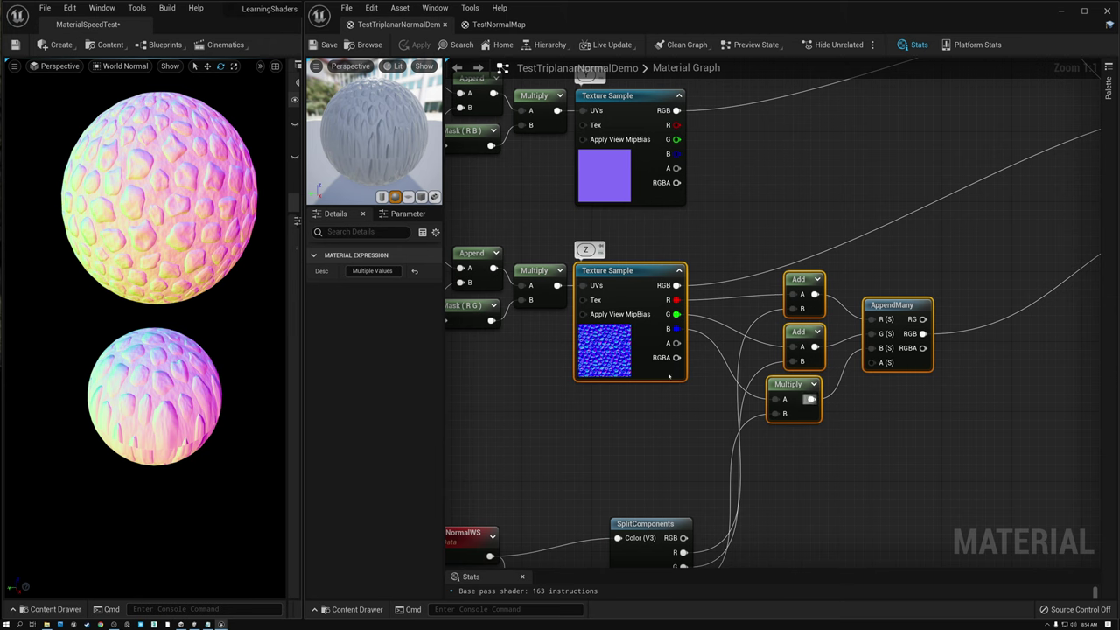
# - Examine the Z-projected world normals around the lower sphere, comparing its two halves and the upper sphere with the Z sample and VertexNormalWS nodes
pyautogui.moveTo(130, 351)
pyautogui.keyDown('alt'); pyautogui.mouseDown()
pyautogui.moveTo(175, 366)
pyautogui.moveTo(139, 360)
pyautogui.mouseUp(); pyautogui.keyUp('alt')
pyautogui.moveTo(129, 350); pyautogui.dragTo(130, 350, button='right')
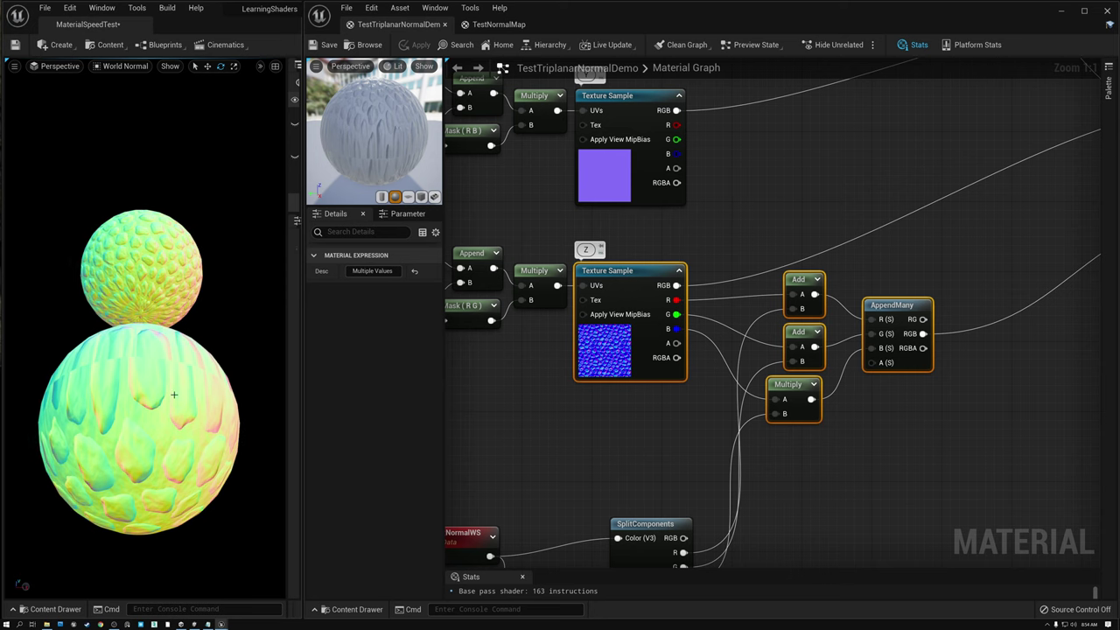
pyautogui.keyDown('alt'); pyautogui.moveTo(277, 368); pyautogui.dragTo(275, 315); pyautogui.keyUp('alt')
pyautogui.keyDown('alt'); pyautogui.moveTo(140, 266); pyautogui.dragTo(140, 265); pyautogui.keyUp('alt')
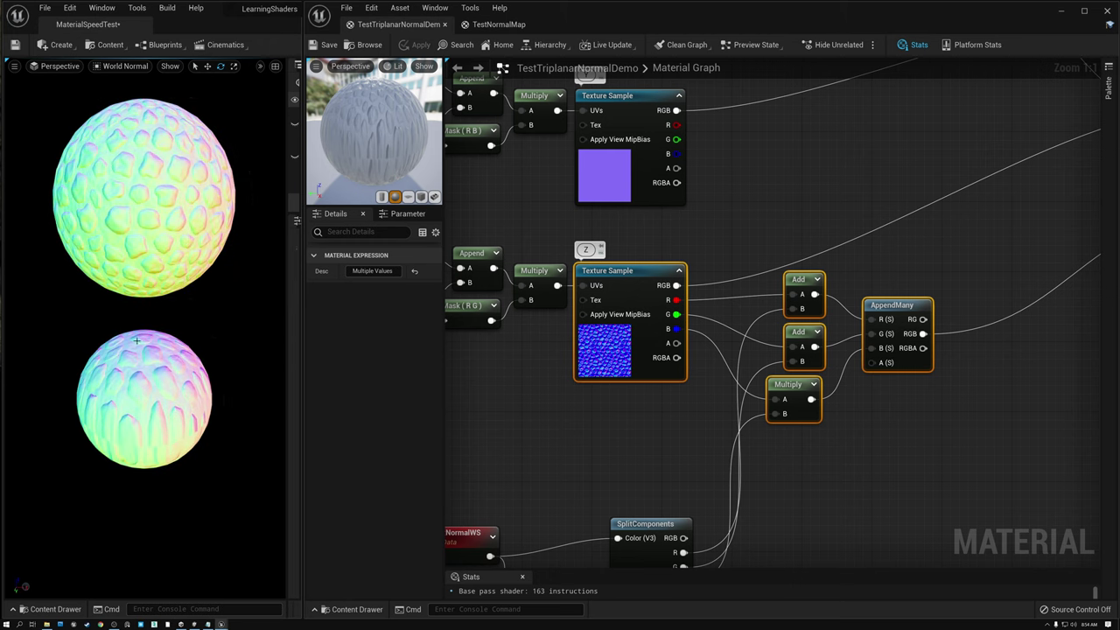
pyautogui.moveTo(157, 361); pyautogui.dragTo(158, 353, button='right')
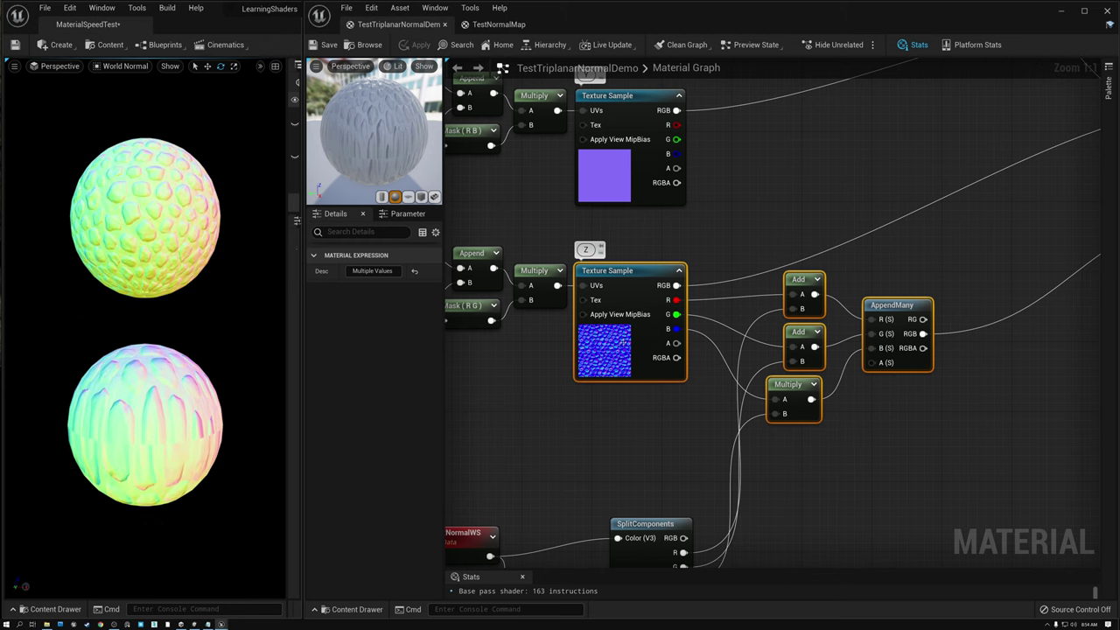
pyautogui.click(636, 271)
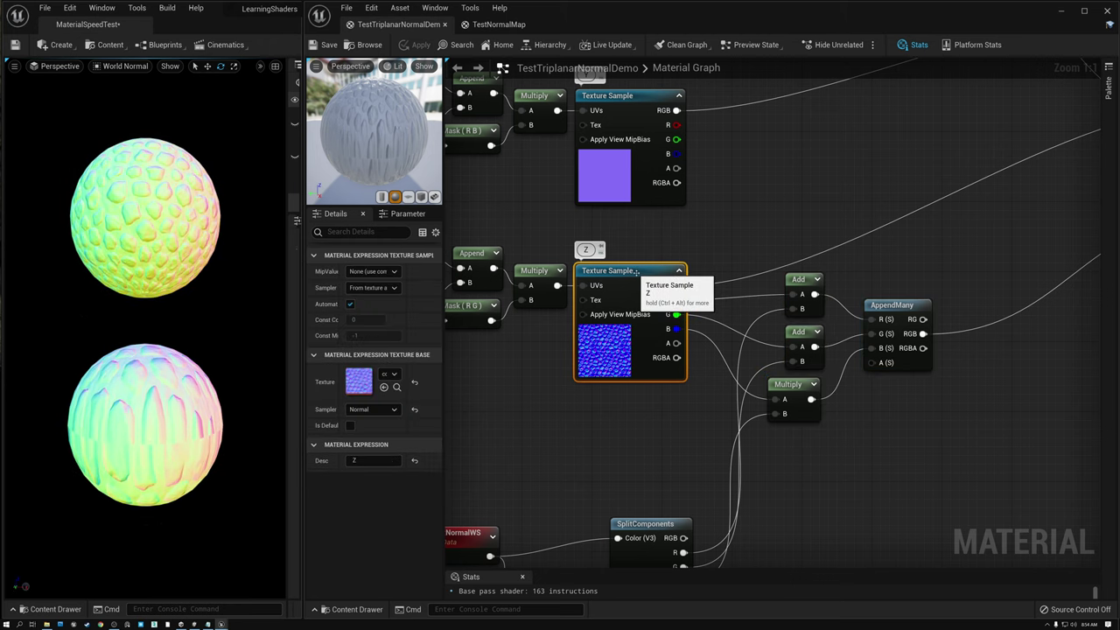
pyautogui.moveTo(655, 463); pyautogui.dragTo(703, 360, button='right')
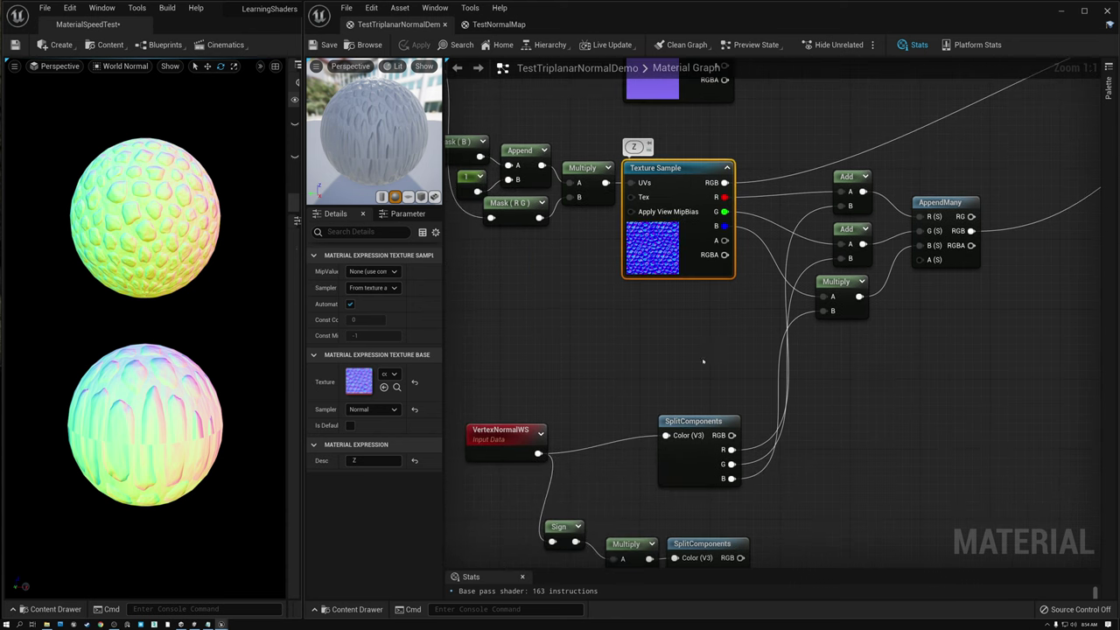
pyautogui.click(496, 440)
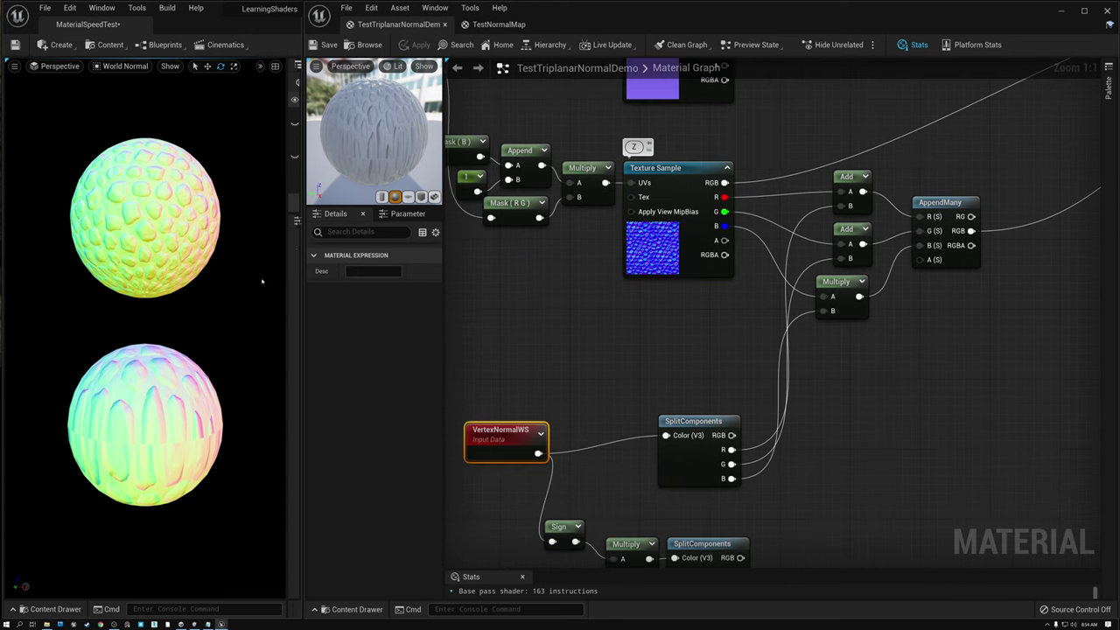
pyautogui.keyDown('alt'); pyautogui.moveTo(162, 180); pyautogui.dragTo(149, 100); pyautogui.keyUp('alt')
pyautogui.moveTo(160, 394); pyautogui.dragTo(127, 405)
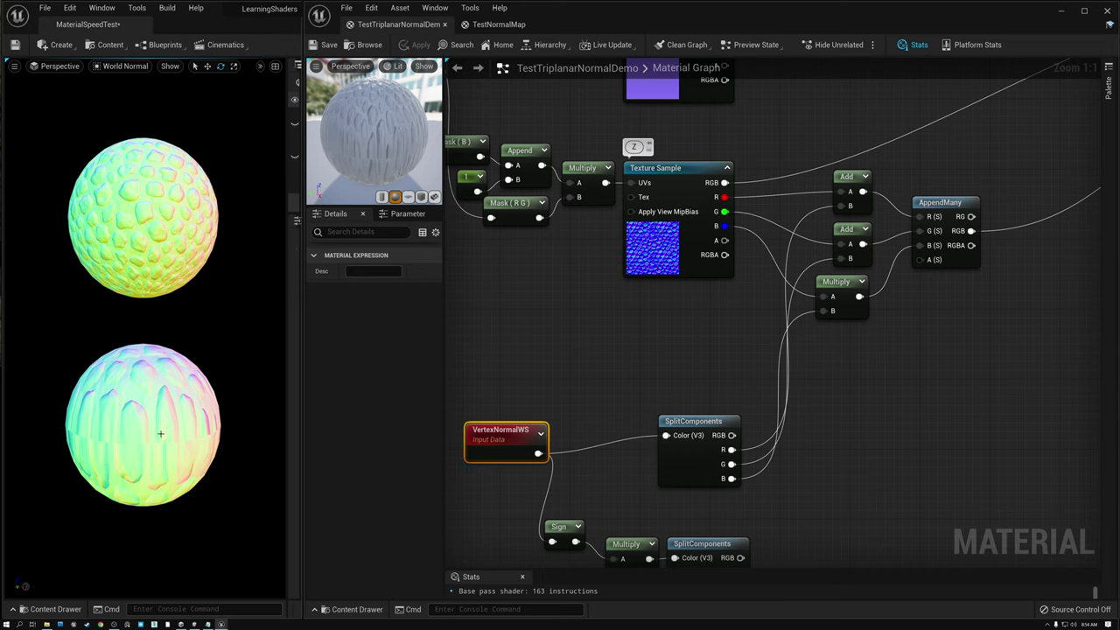
# - Make room by shifting the Adds, Multiply and AppendMany right, and add a Multiply fed by the Z sample's R beside the first Add
pyautogui.moveTo(858, 167); pyautogui.dragTo(945, 359)
pyautogui.moveTo(922, 192); pyautogui.dragTo(974, 202)
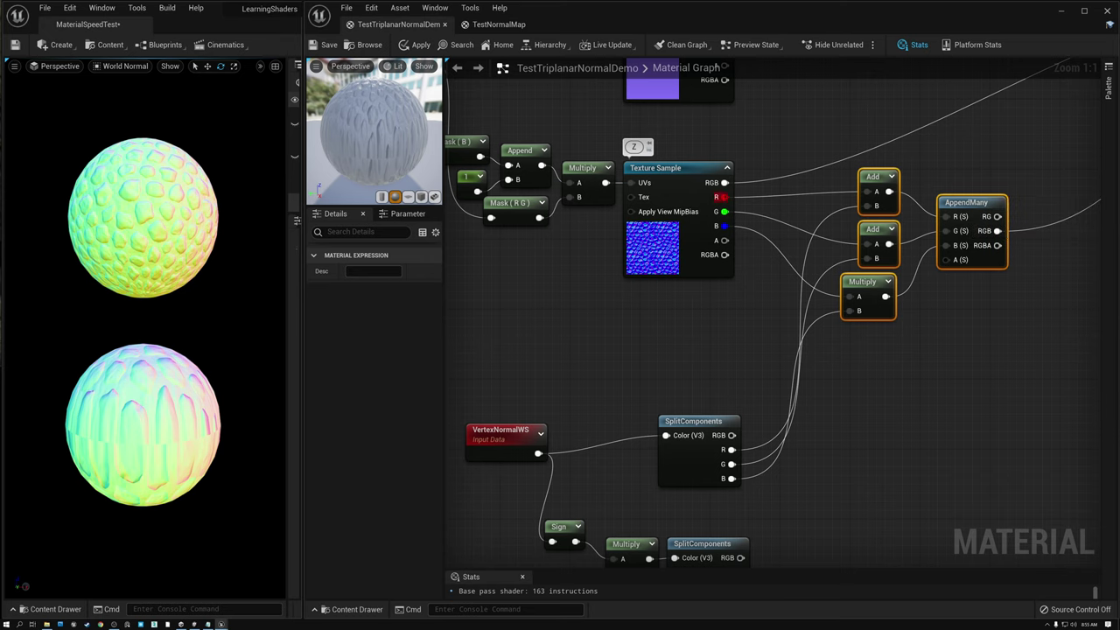
pyautogui.moveTo(719, 197); pyautogui.dragTo(750, 317)
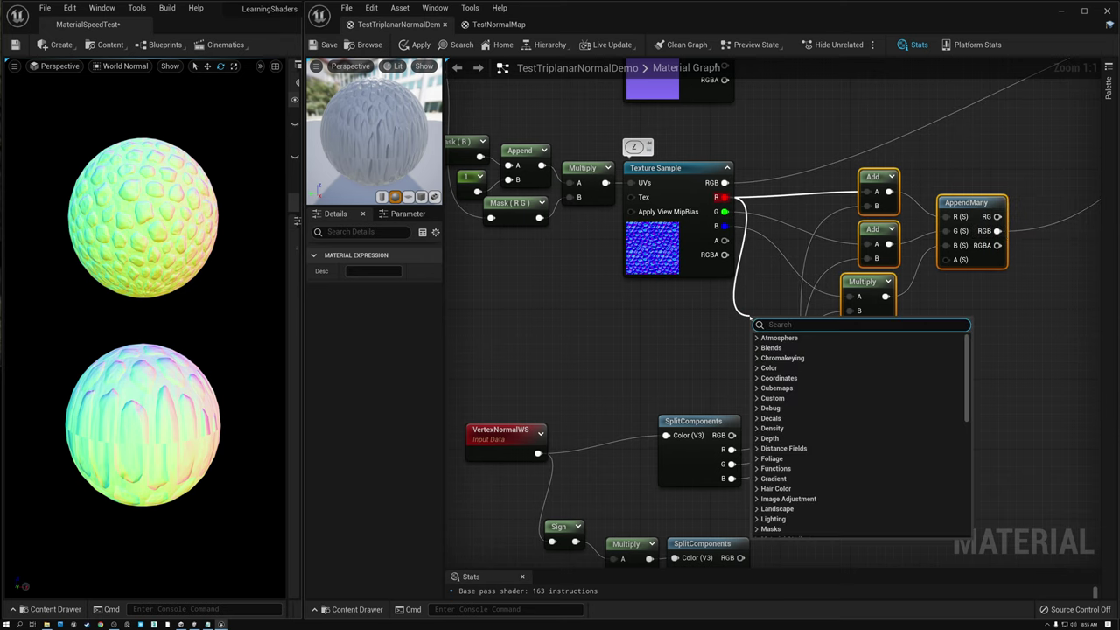
pyautogui.write('m')
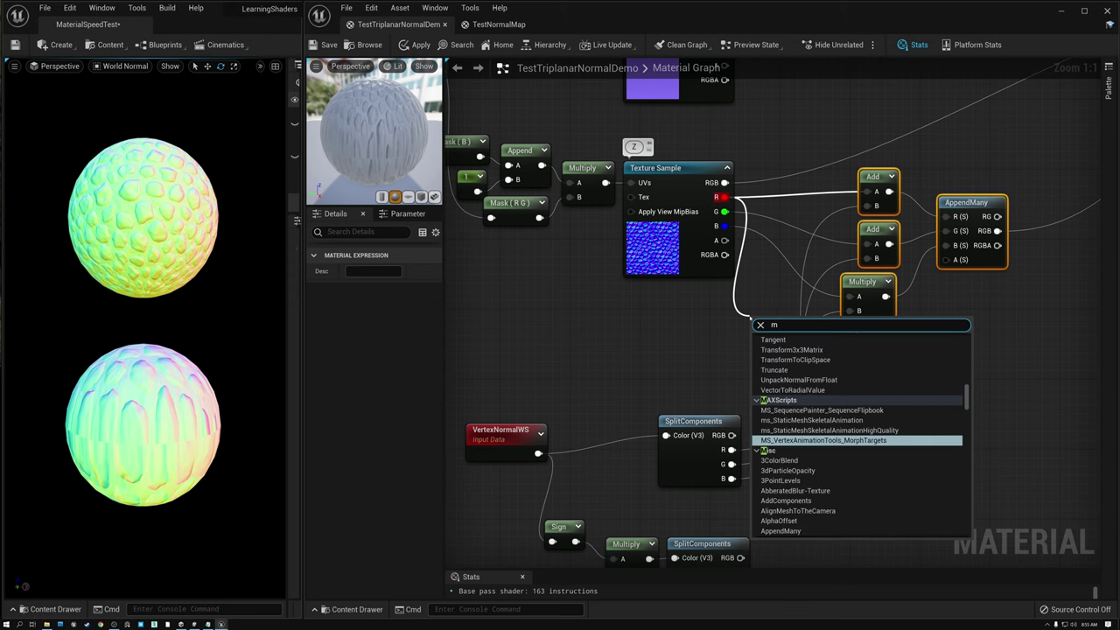
pyautogui.write('ul')
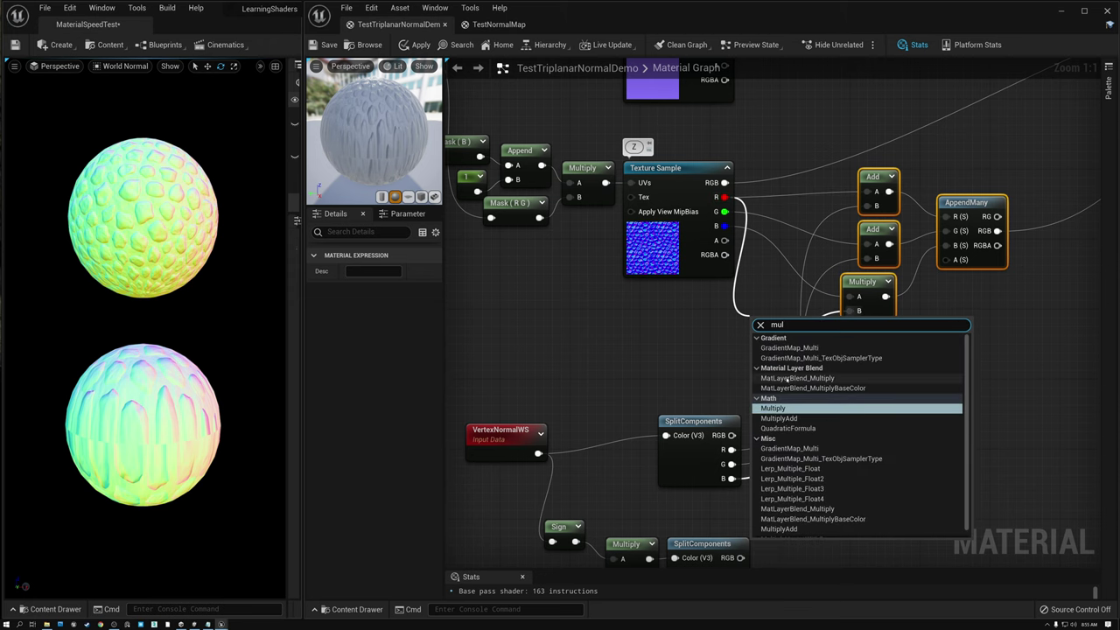
pyautogui.press('Return')
pyautogui.keyDown('alt'); pyautogui.moveTo(156, 422); pyautogui.dragTo(156, 474); pyautogui.keyUp('alt')
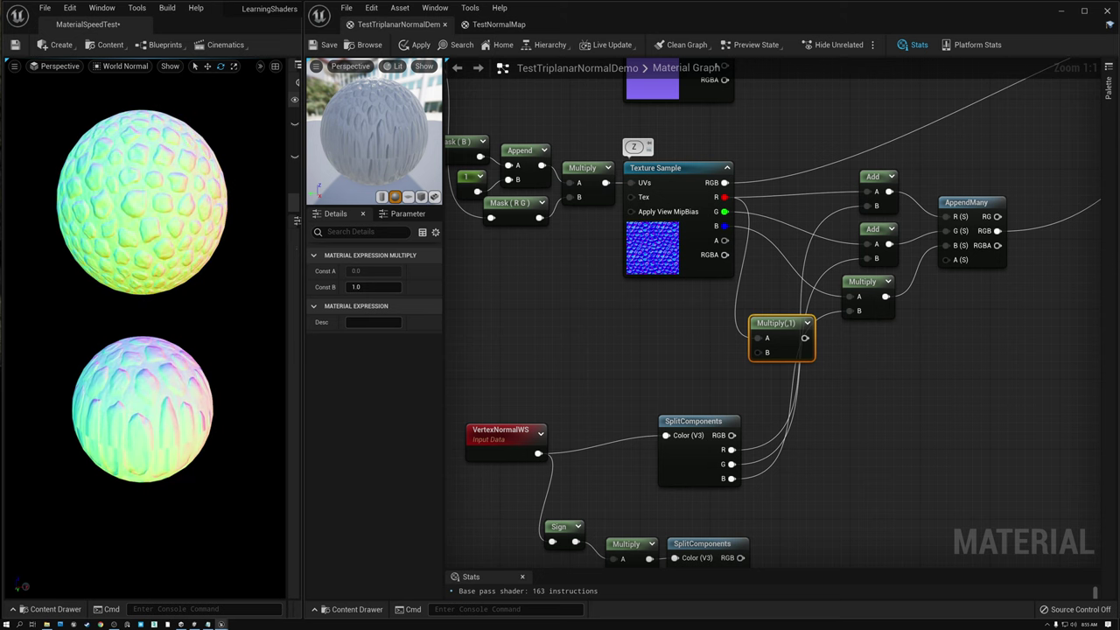
pyautogui.moveTo(765, 323); pyautogui.dragTo(787, 157)
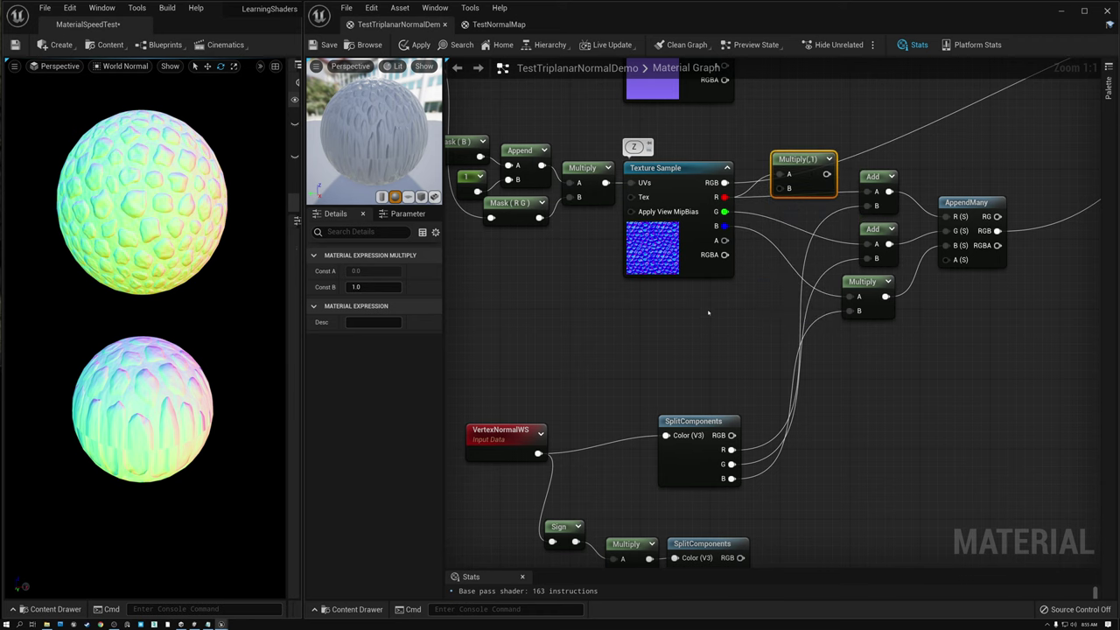
# - Connect the lower SplitComponents' B to the new Multiply's B input and the Multiply's output to the first Add's A input
pyautogui.moveTo(717, 357); pyautogui.dragTo(719, 253, button='right')
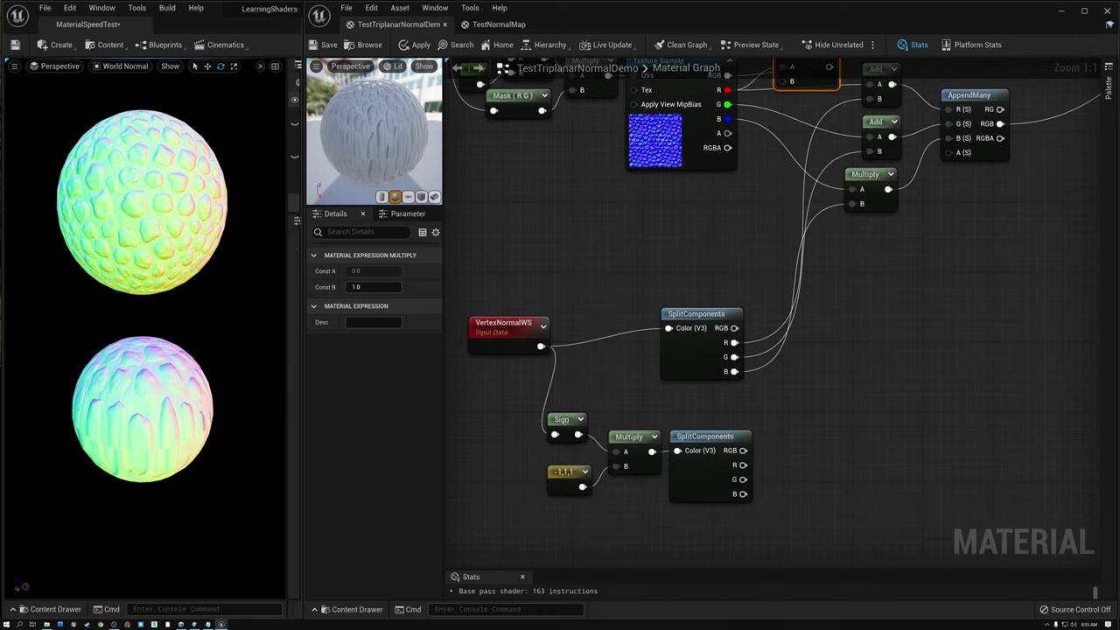
pyautogui.click(564, 421)
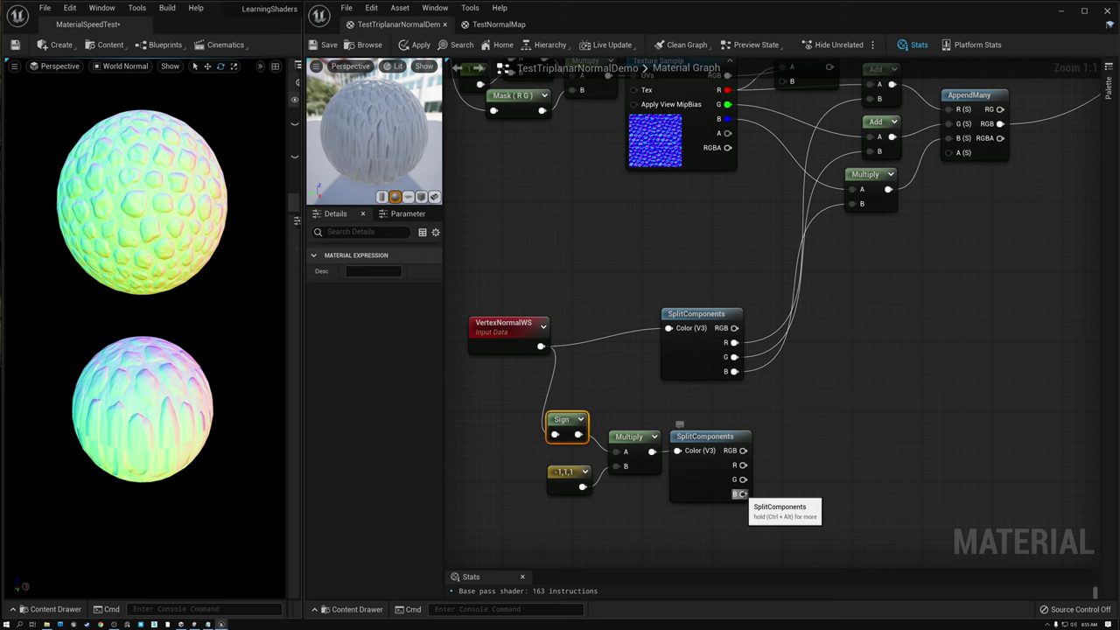
pyautogui.moveTo(755, 496); pyautogui.dragTo(812, 378, button='right')
pyautogui.moveTo(648, 105); pyautogui.dragTo(952, 266)
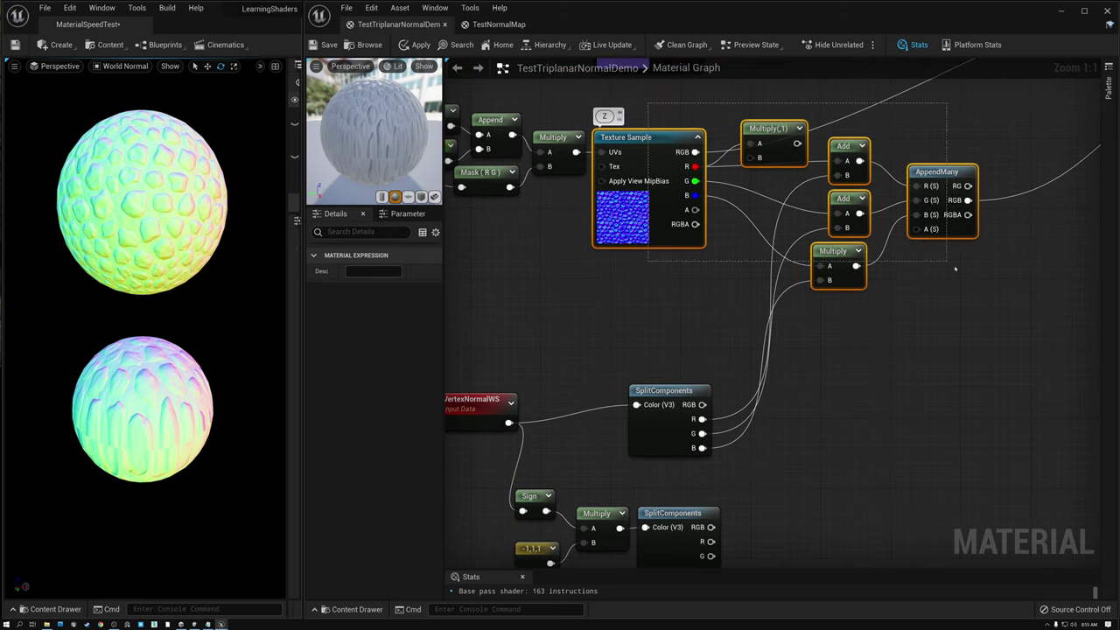
pyautogui.moveTo(763, 130); pyautogui.dragTo(764, 172)
pyautogui.click(763, 145)
pyautogui.moveTo(807, 465); pyautogui.dragTo(810, 432, button='right')
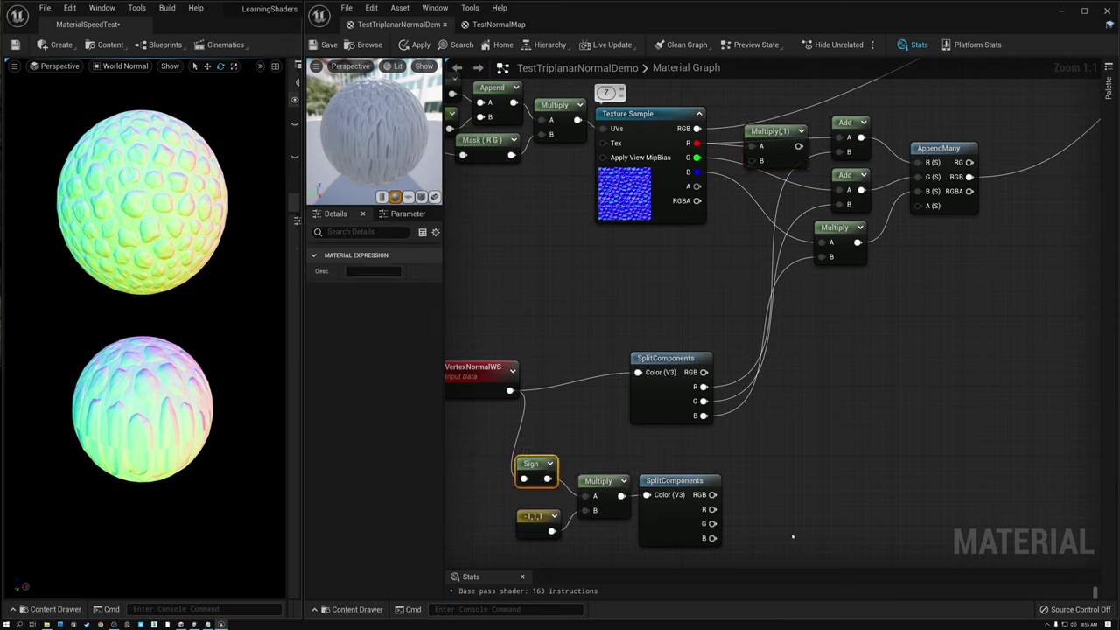
pyautogui.moveTo(712, 538); pyautogui.dragTo(758, 161)
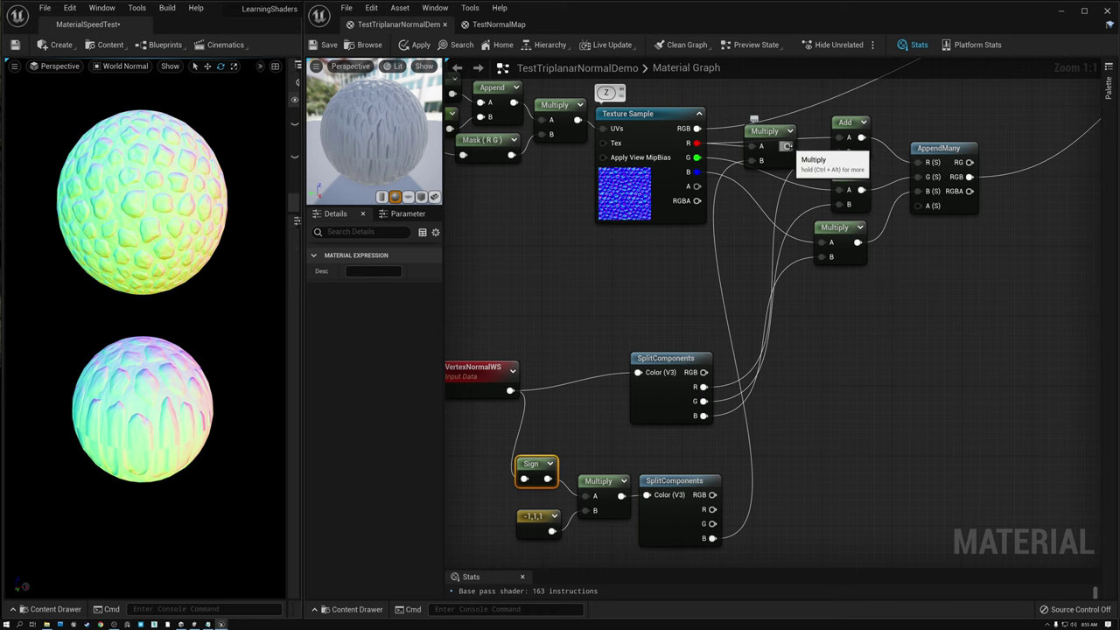
pyautogui.moveTo(787, 146); pyautogui.dragTo(767, 117)
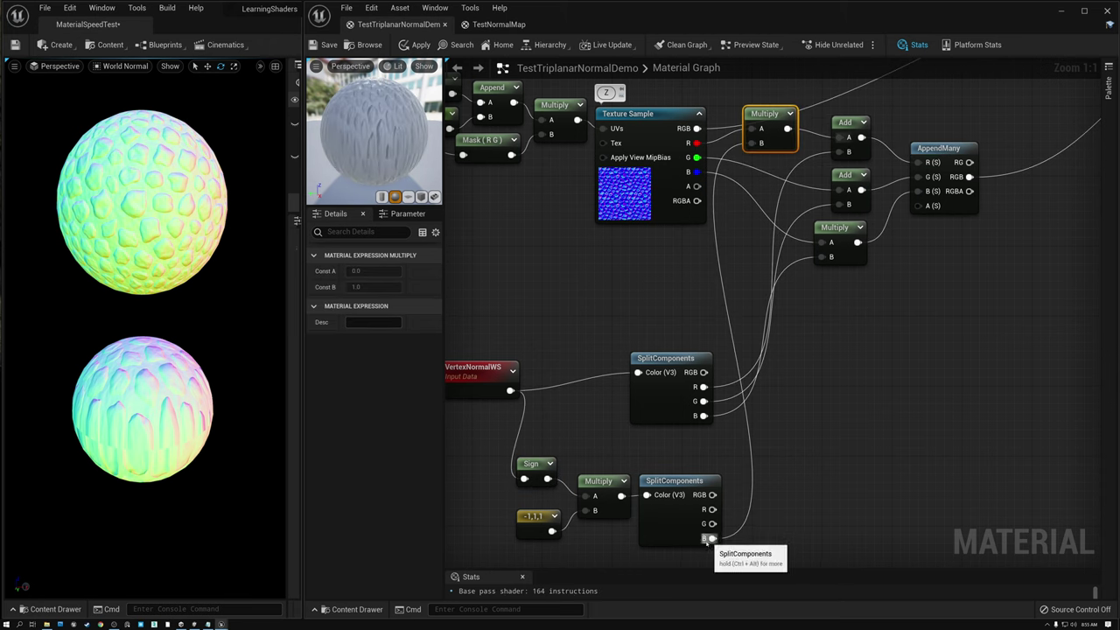
# - Shift the new Multiply slightly closer to the first Add and save the material with the sign-corrected Z red channel
pyautogui.click(671, 483)
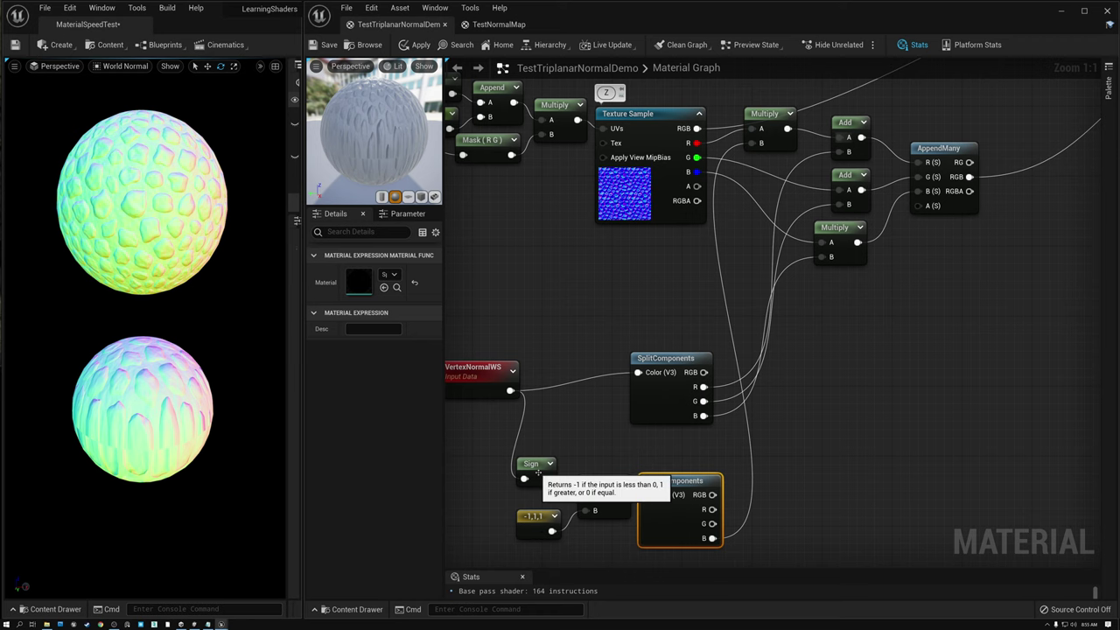
pyautogui.click(534, 470)
pyautogui.click(482, 374)
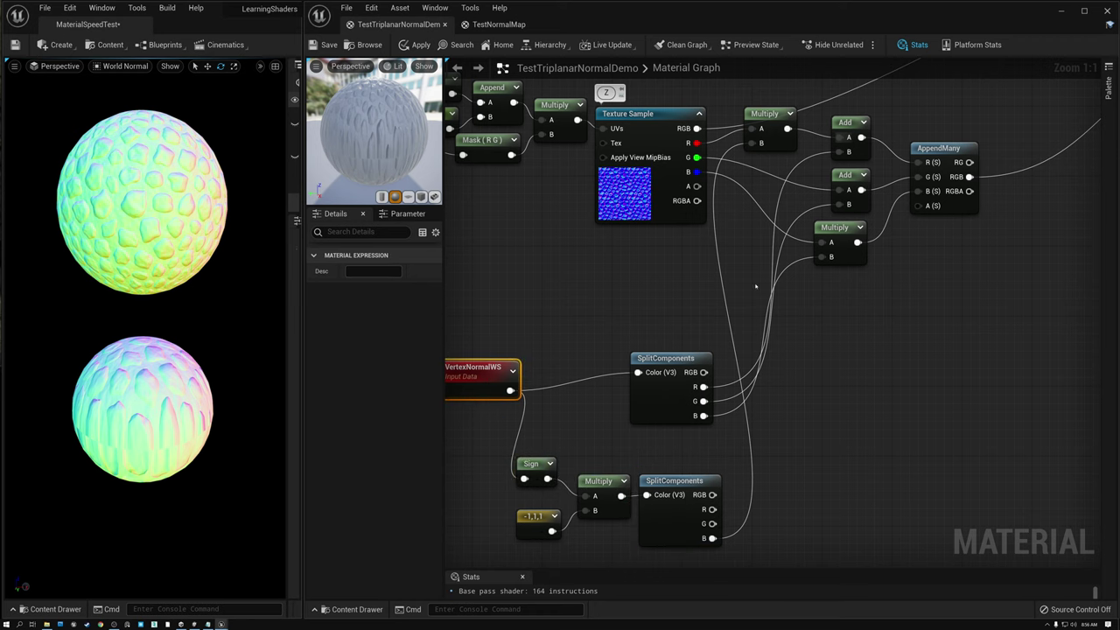
pyautogui.click(768, 115)
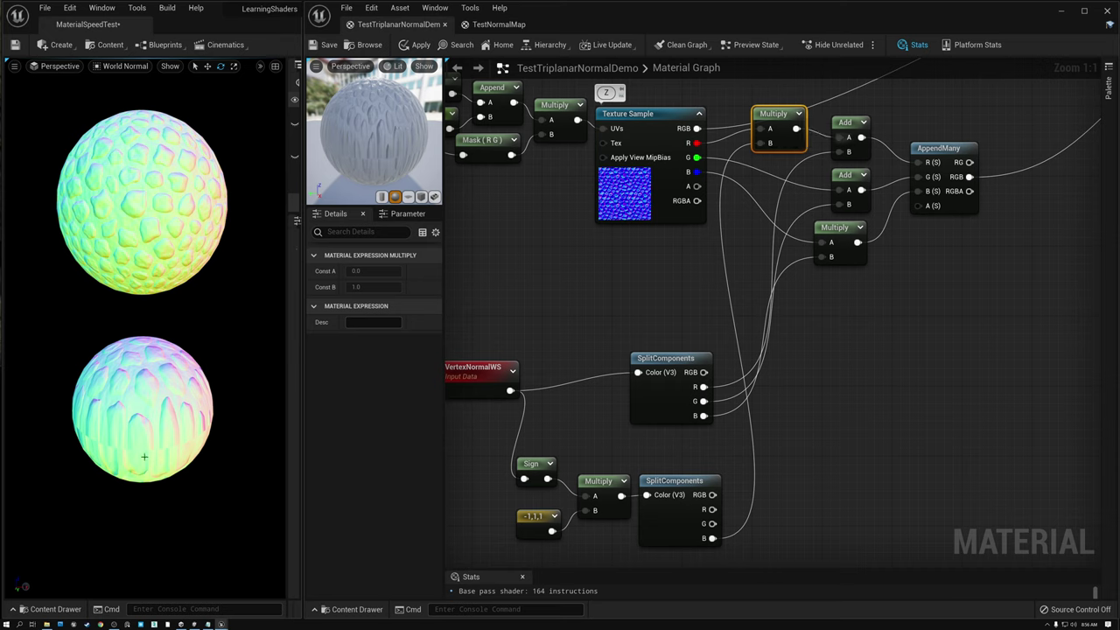
pyautogui.click(325, 45)
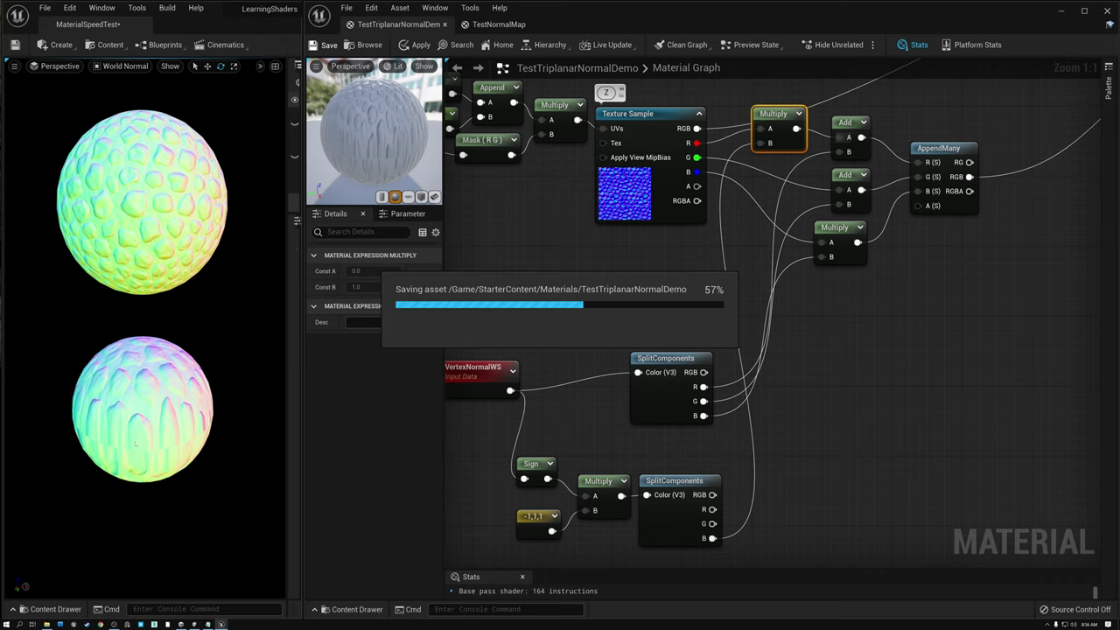
# - Inspect the sign-corrected Z projection on both spheres from below and from the front
pyautogui.keyDown('alt'); pyautogui.moveTo(153, 453); pyautogui.dragTo(161, 359); pyautogui.keyUp('alt')
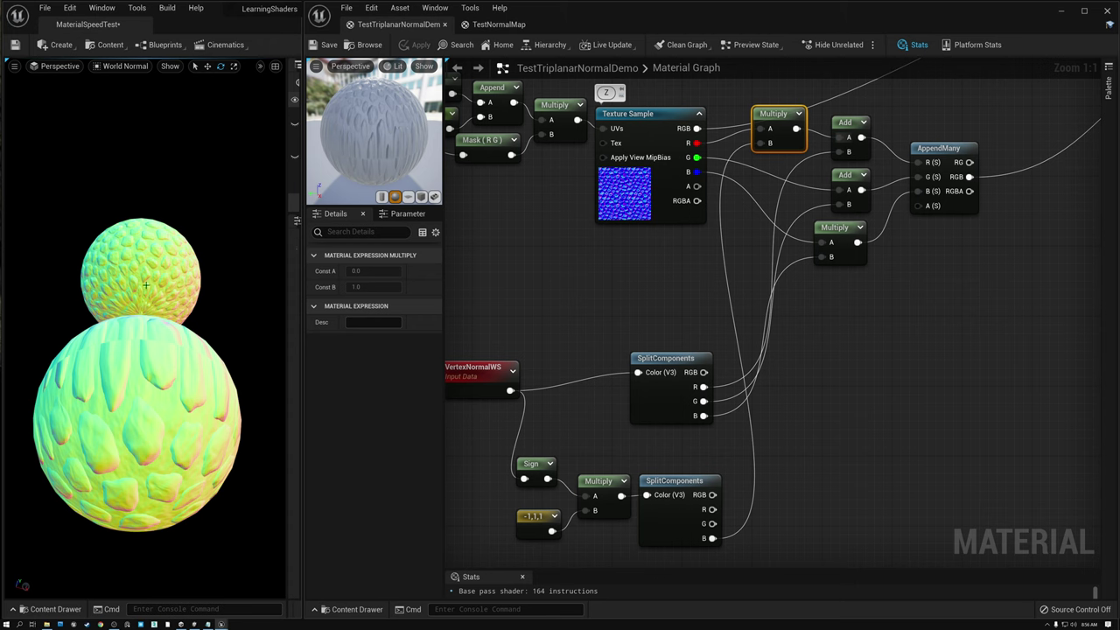
pyautogui.scroll(5, 149, 289)
pyautogui.scroll(-3, 143, 280)
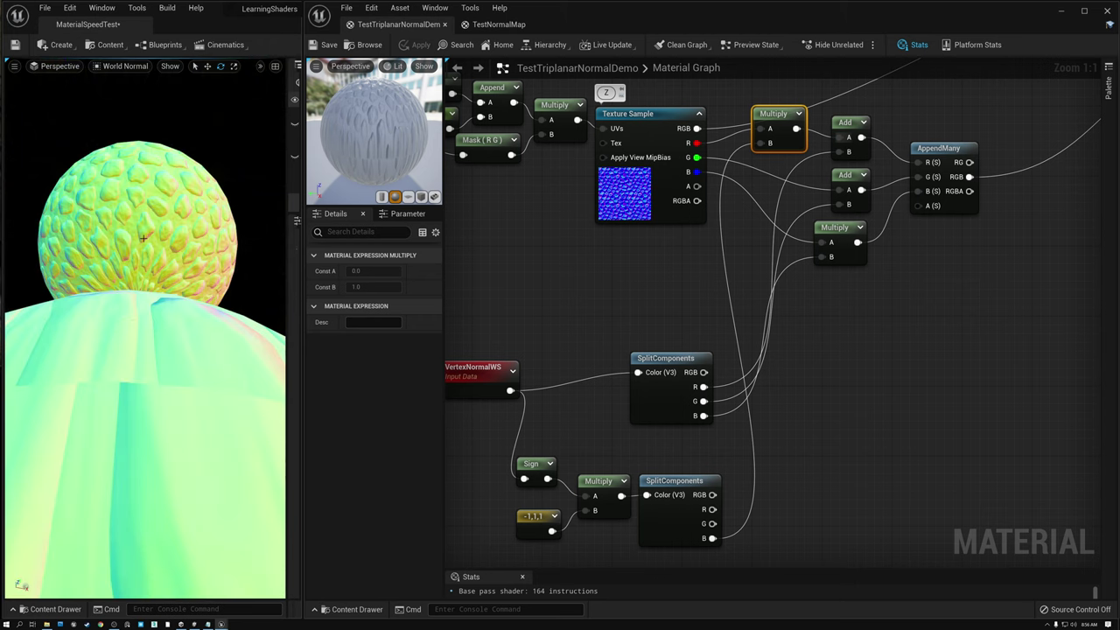
pyautogui.scroll(-4, 143, 237)
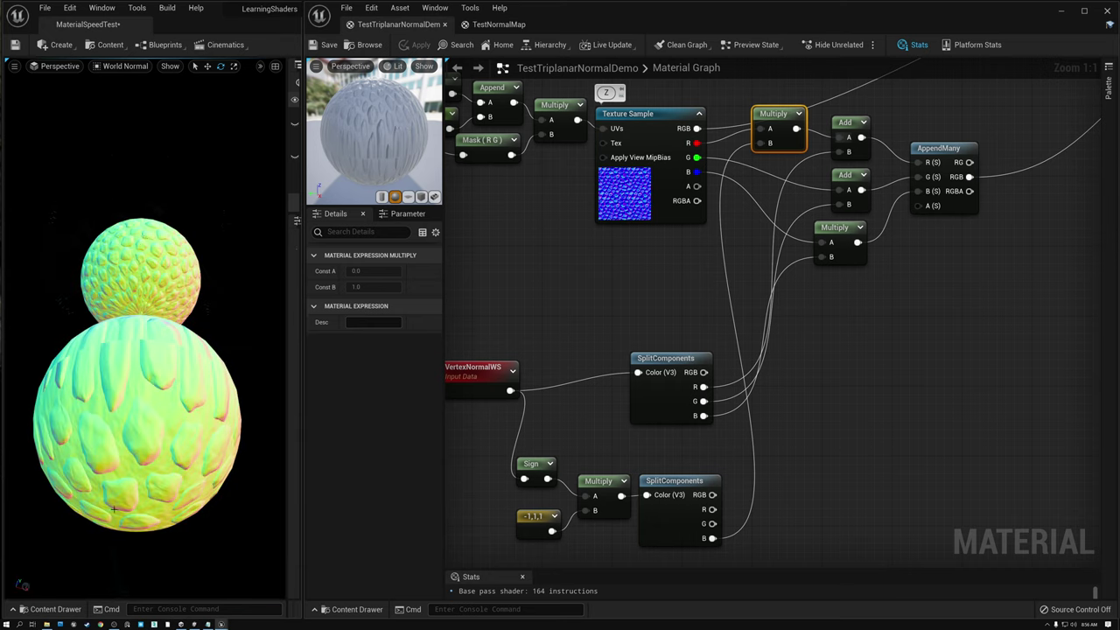
pyautogui.keyDown('alt'); pyautogui.moveTo(165, 376); pyautogui.dragTo(165, 477); pyautogui.keyUp('alt')
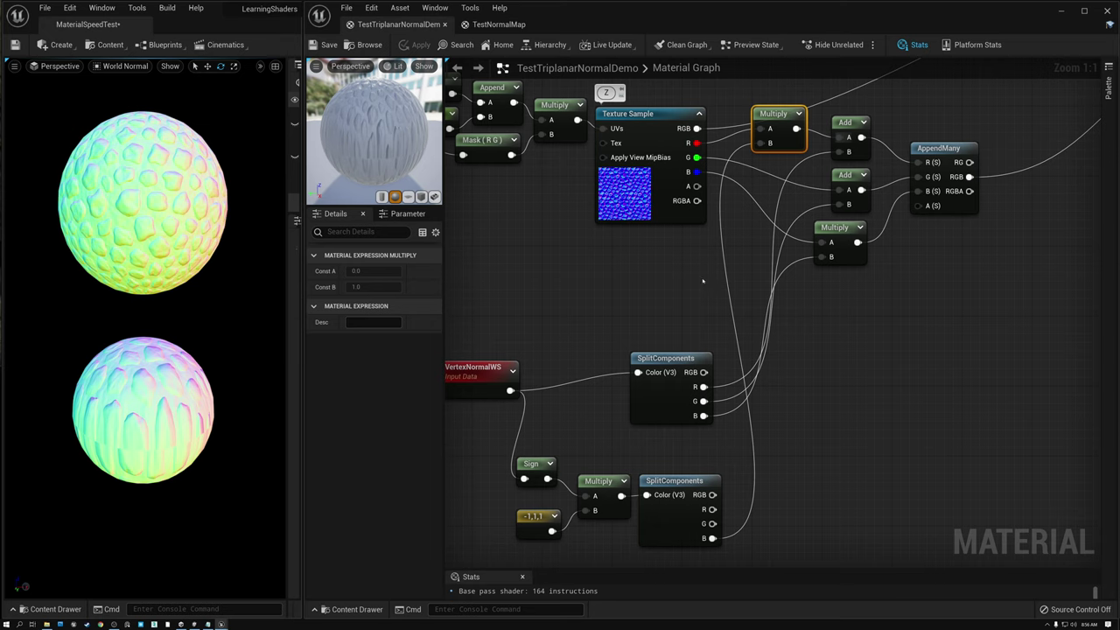
pyautogui.moveTo(698, 267); pyautogui.dragTo(823, 343)
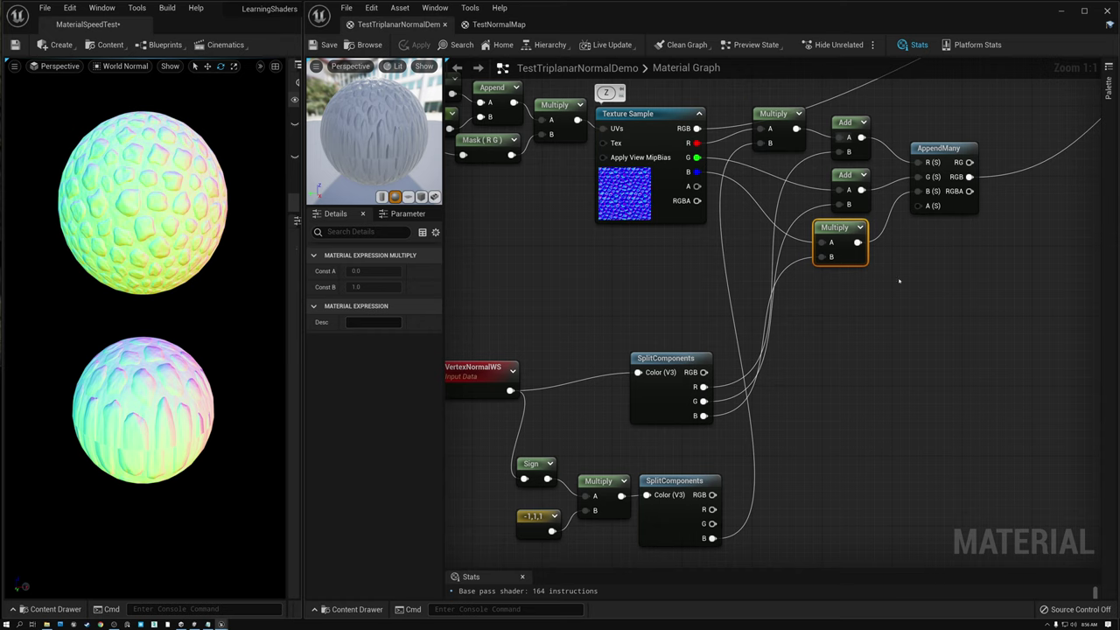
# - Shift the Z sample's Add, Multiply and AppendMany nodes slightly away from the sample, and move the entire Z projection row down
pyautogui.moveTo(982, 313); pyautogui.dragTo(806, 133)
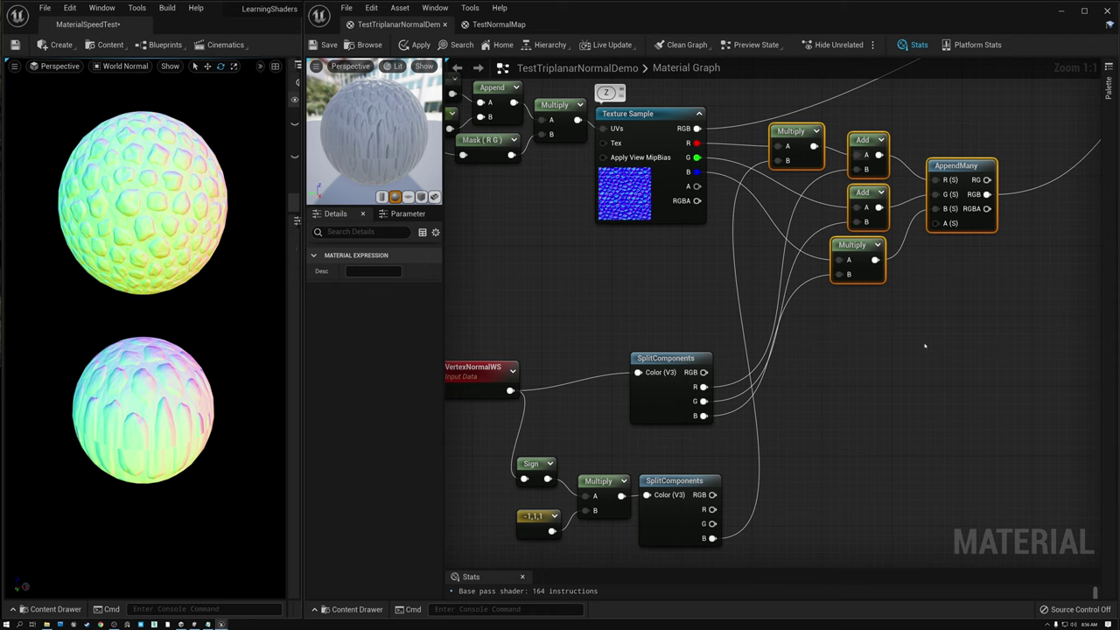
pyautogui.moveTo(869, 333); pyautogui.dragTo(935, 443, button='right')
pyautogui.moveTo(491, 162); pyautogui.dragTo(1038, 375)
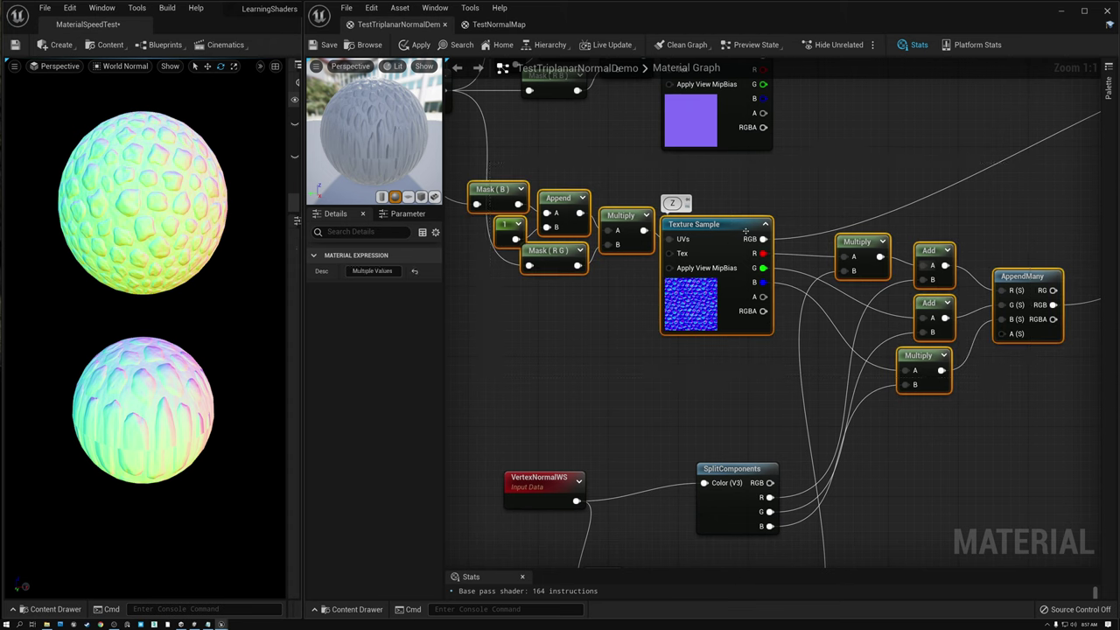
pyautogui.moveTo(722, 230); pyautogui.dragTo(731, 306)
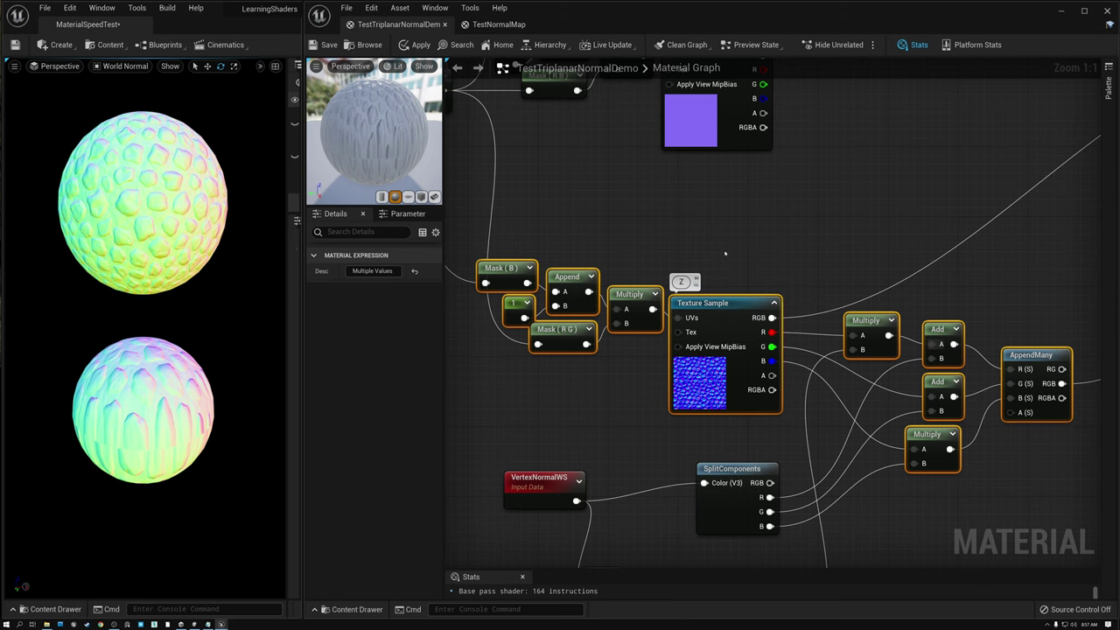
pyautogui.scroll(-4, 724, 253)
pyautogui.scroll(2, 693, 212)
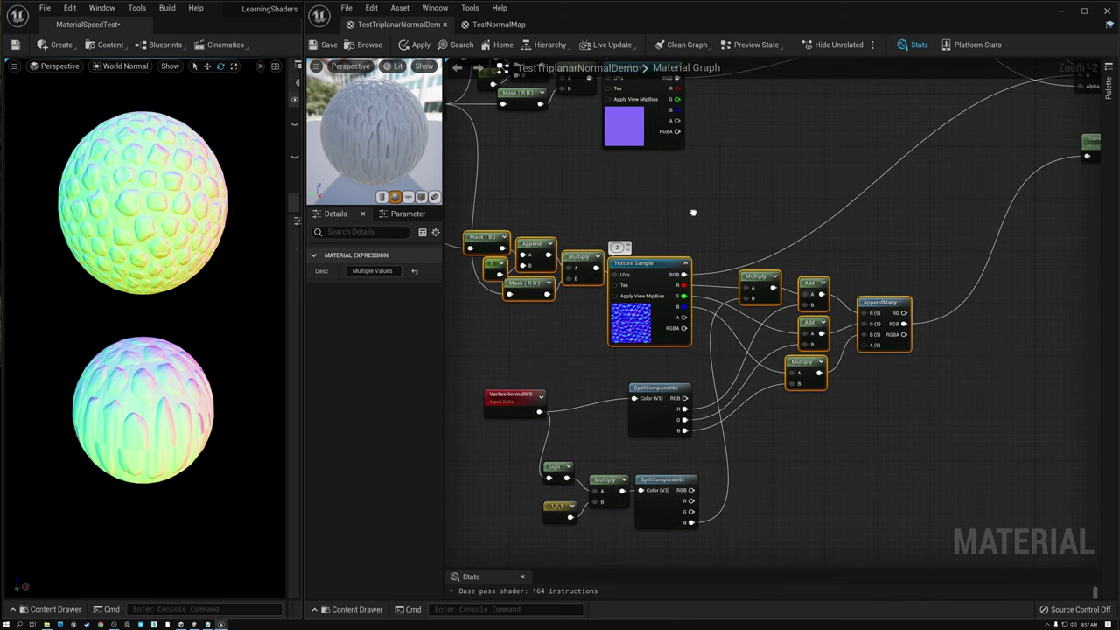
pyautogui.moveTo(506, 366); pyautogui.dragTo(705, 525)
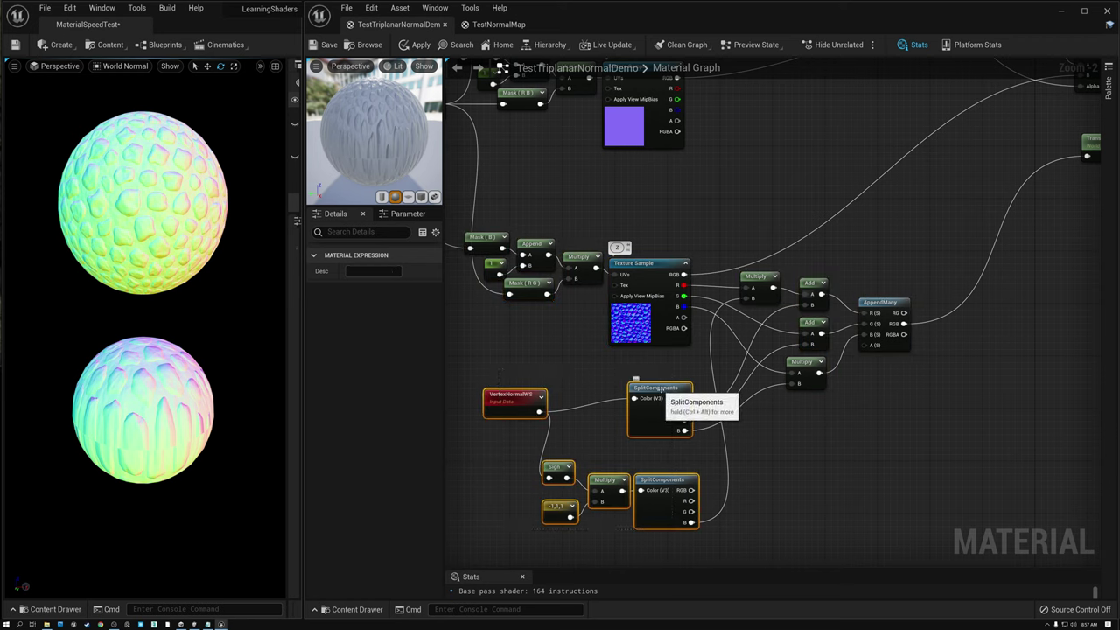
pyautogui.moveTo(482, 198); pyautogui.dragTo(914, 389)
pyautogui.moveTo(882, 306); pyautogui.dragTo(886, 337)
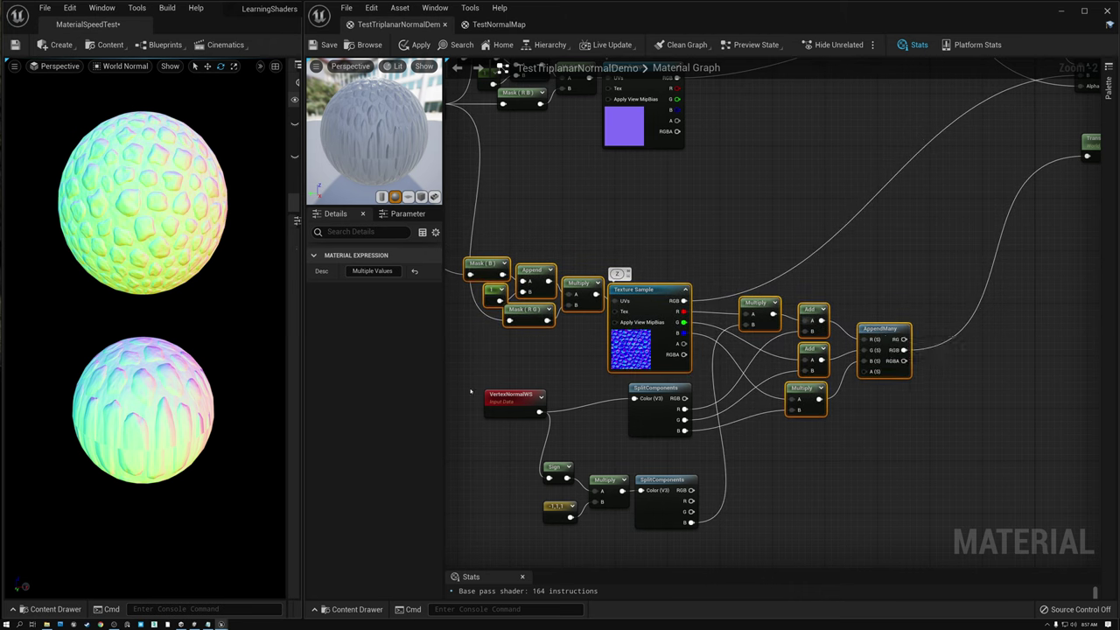
# - Move the VertexNormalWS, Sign, constant, Multiply and both SplitComponents nodes up into the gap between the Y and Z projection rows
pyautogui.moveTo(471, 391); pyautogui.dragTo(687, 515)
pyautogui.moveTo(667, 391); pyautogui.dragTo(721, 299)
pyautogui.moveTo(739, 262); pyautogui.dragTo(723, 140)
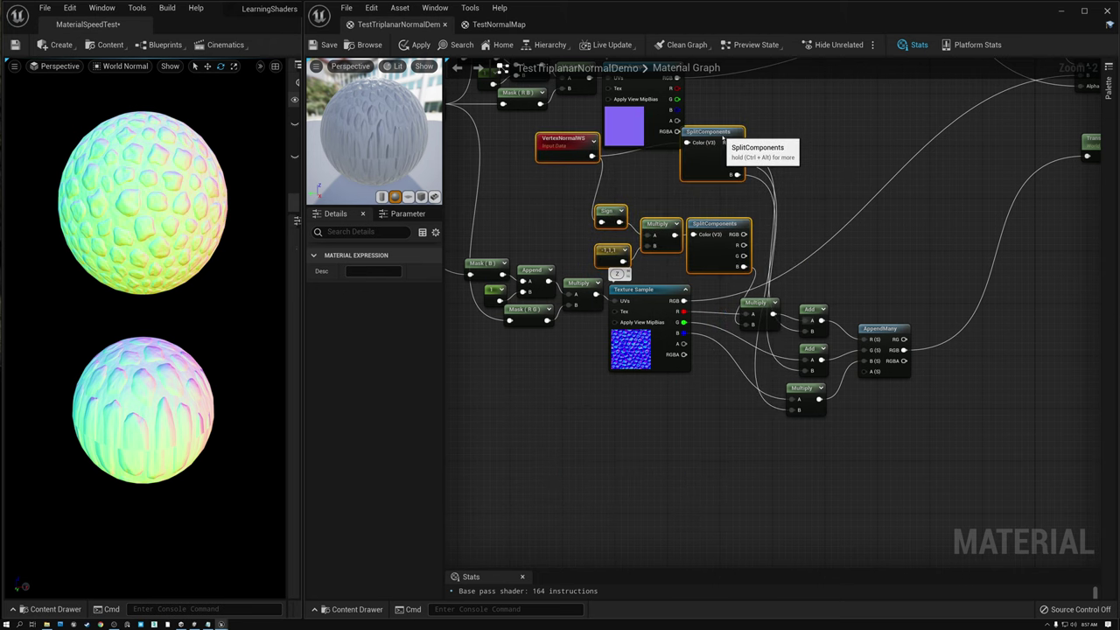
pyautogui.moveTo(634, 428); pyautogui.dragTo(645, 365, button='right')
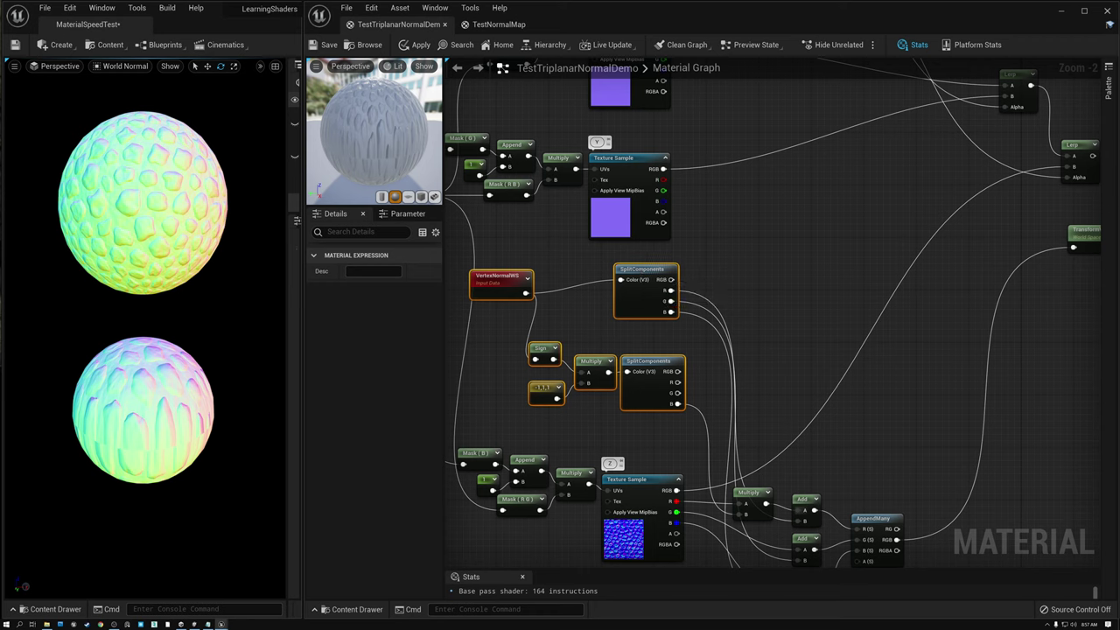
pyautogui.moveTo(722, 226); pyautogui.dragTo(708, 135, button='right')
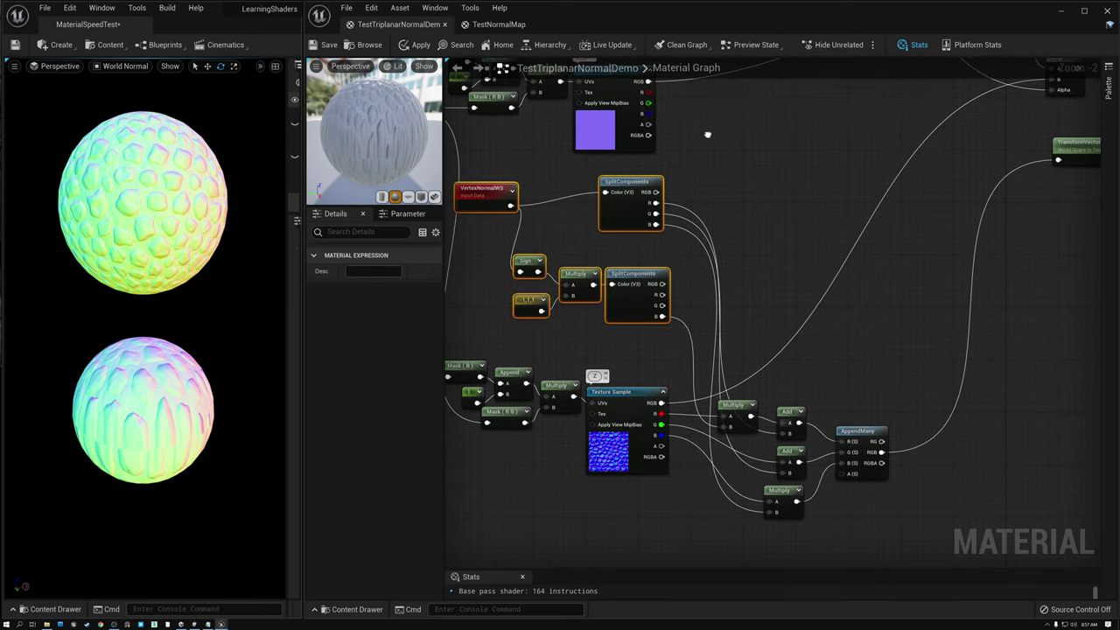
# - Duplicate the Z row's two Adds, lower Multiply and AppendMany, and place the copies beside the Y texture sample
pyautogui.moveTo(799, 401); pyautogui.dragTo(867, 522)
pyautogui.hotkey('ctrl', 'd')
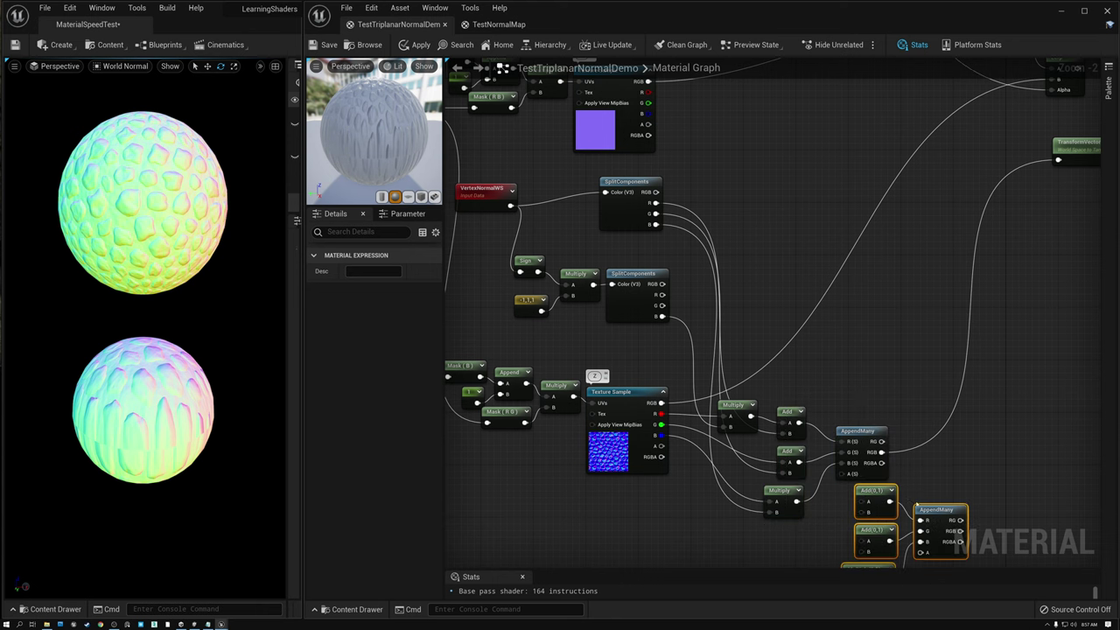
pyautogui.moveTo(872, 491); pyautogui.dragTo(856, 142)
pyautogui.moveTo(764, 199); pyautogui.dragTo(695, 268, button='right')
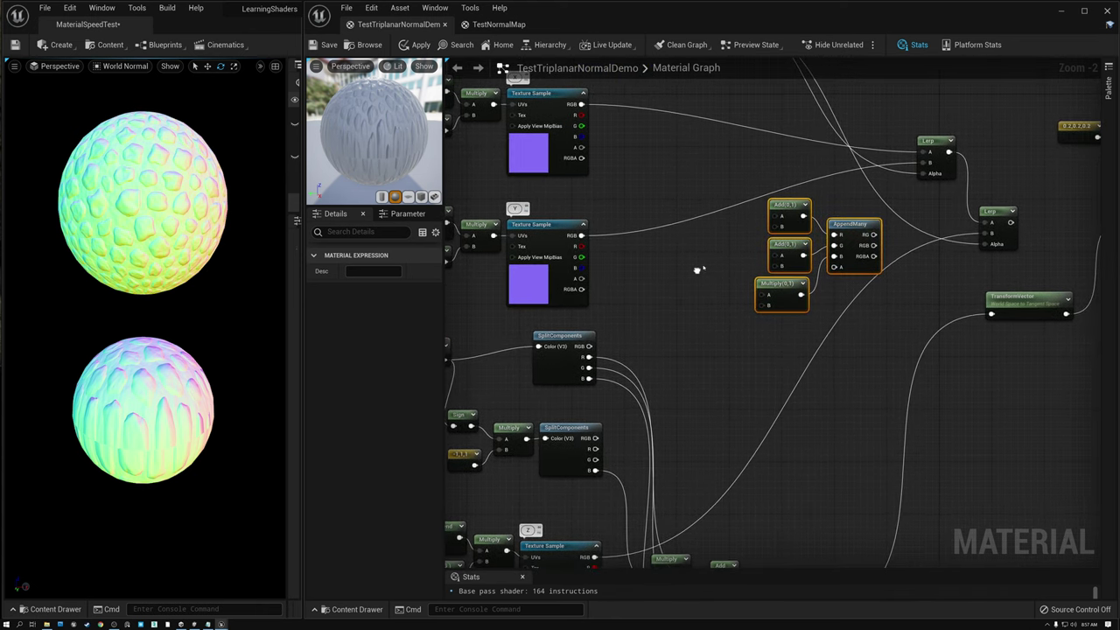
pyautogui.moveTo(777, 210); pyautogui.dragTo(779, 224)
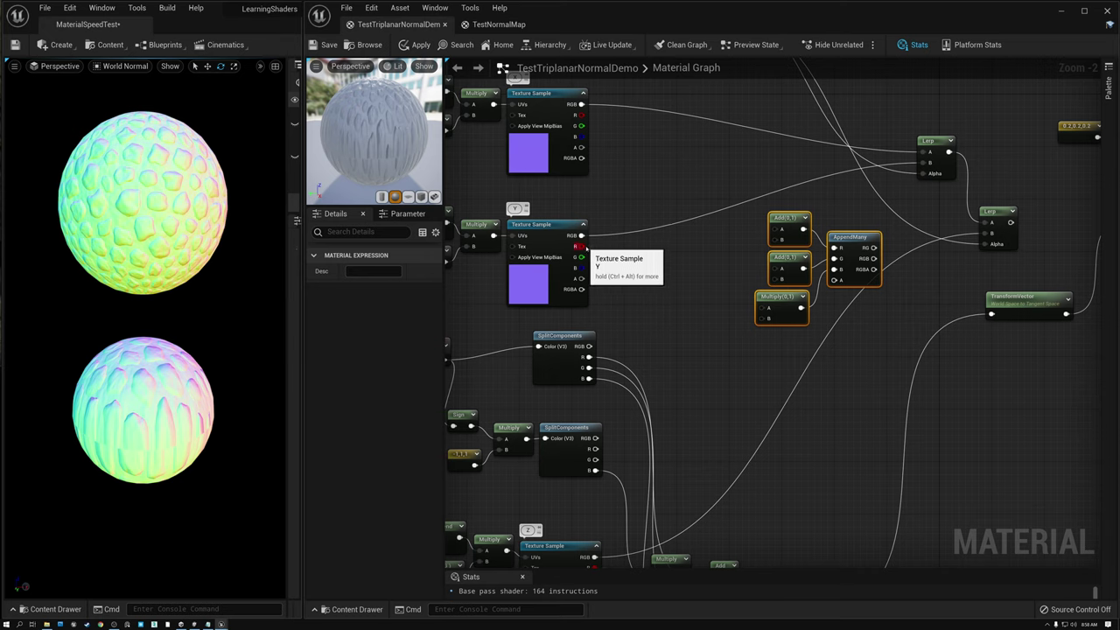
# - Reorder the copied nodes so the Multiply sits between the Adds and feeds AppendMany's G, with the lower Add feeding its B
pyautogui.click(554, 225)
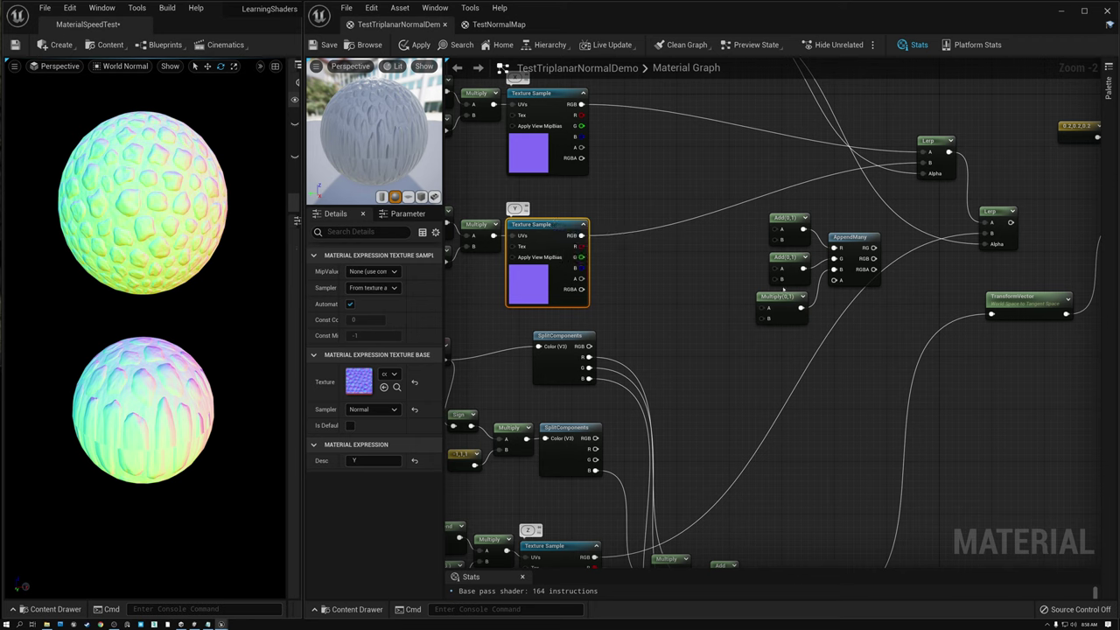
pyautogui.moveTo(788, 300)
pyautogui.mouseDown()
pyautogui.moveTo(753, 289)
pyautogui.moveTo(727, 255)
pyautogui.moveTo(790, 302)
pyautogui.mouseUp()
pyautogui.moveTo(834, 270); pyautogui.dragTo(753, 265)
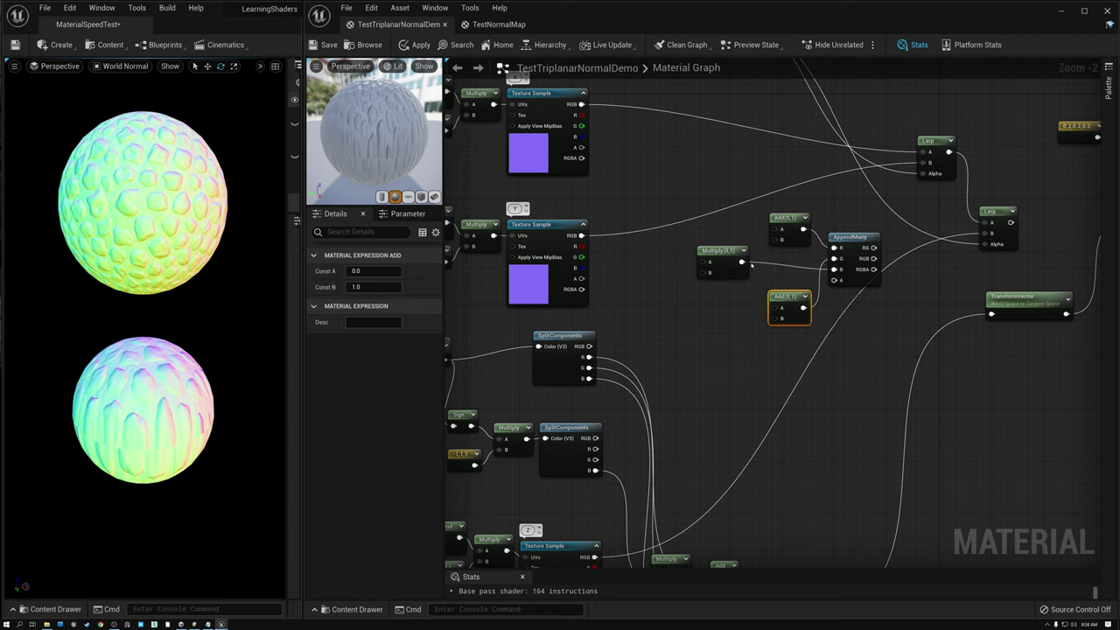
pyautogui.moveTo(743, 262); pyautogui.dragTo(836, 259)
pyautogui.moveTo(803, 307); pyautogui.dragTo(836, 270)
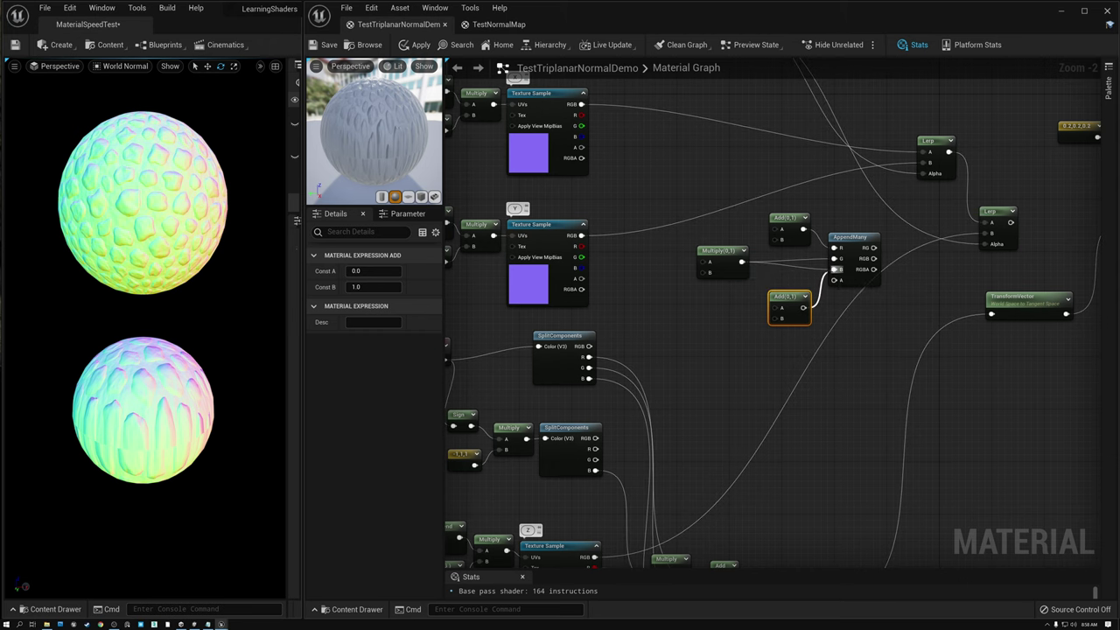
pyautogui.moveTo(717, 253); pyautogui.dragTo(775, 260)
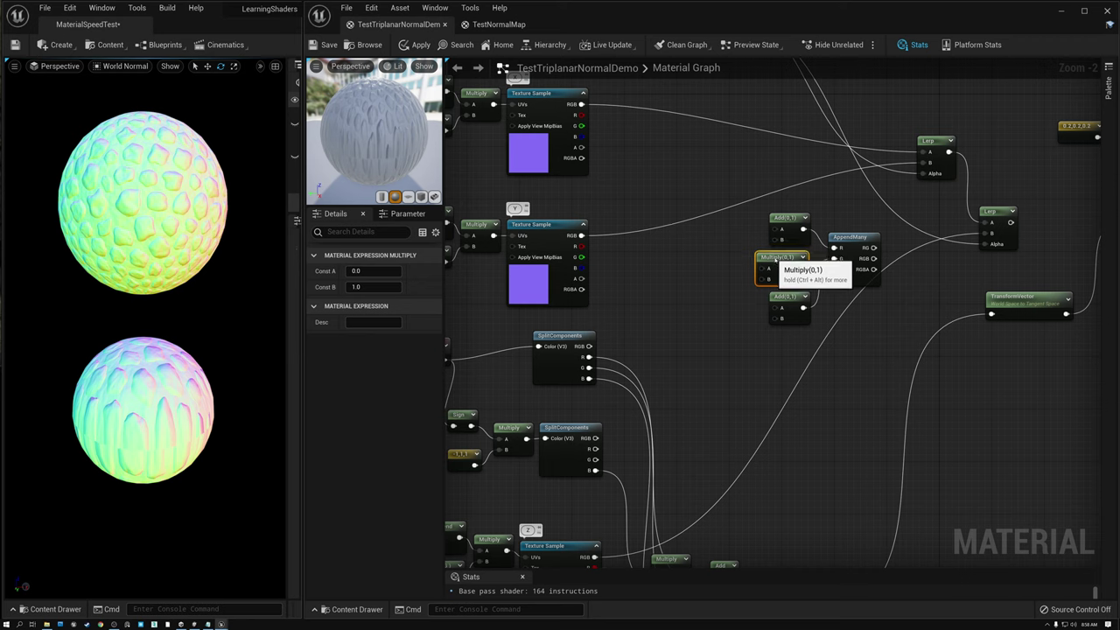
pyautogui.click(791, 300)
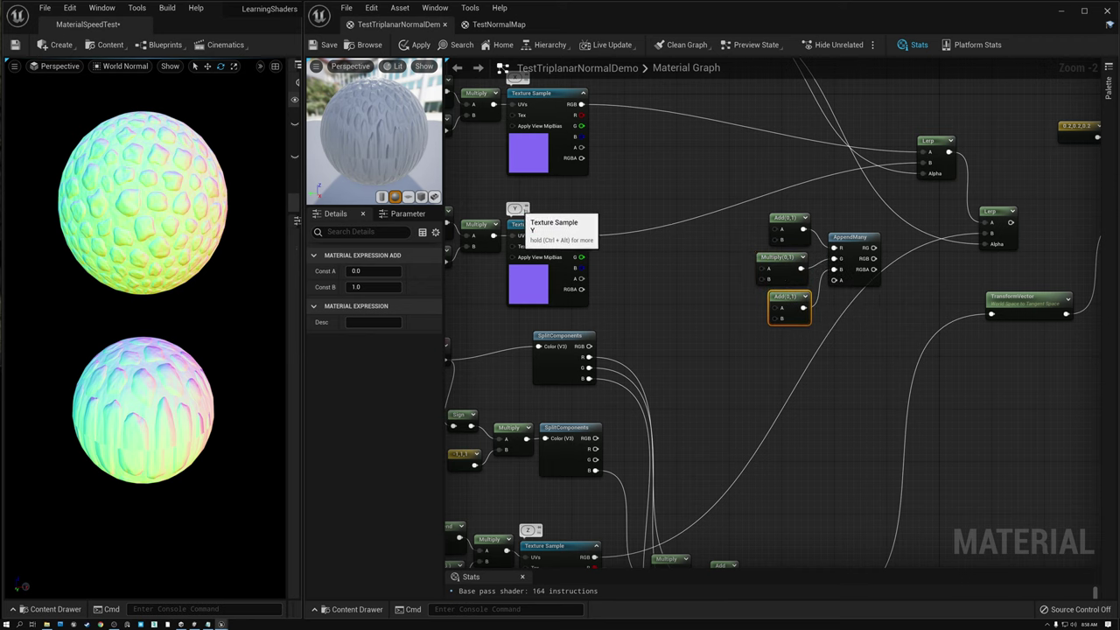
pyautogui.click(782, 258)
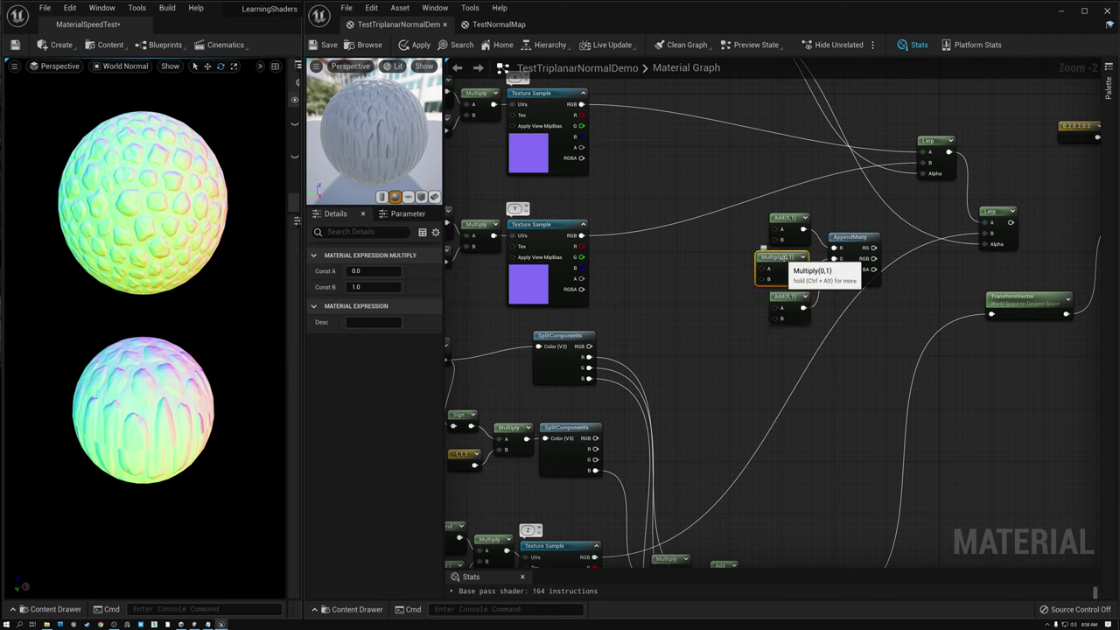
pyautogui.click(779, 214)
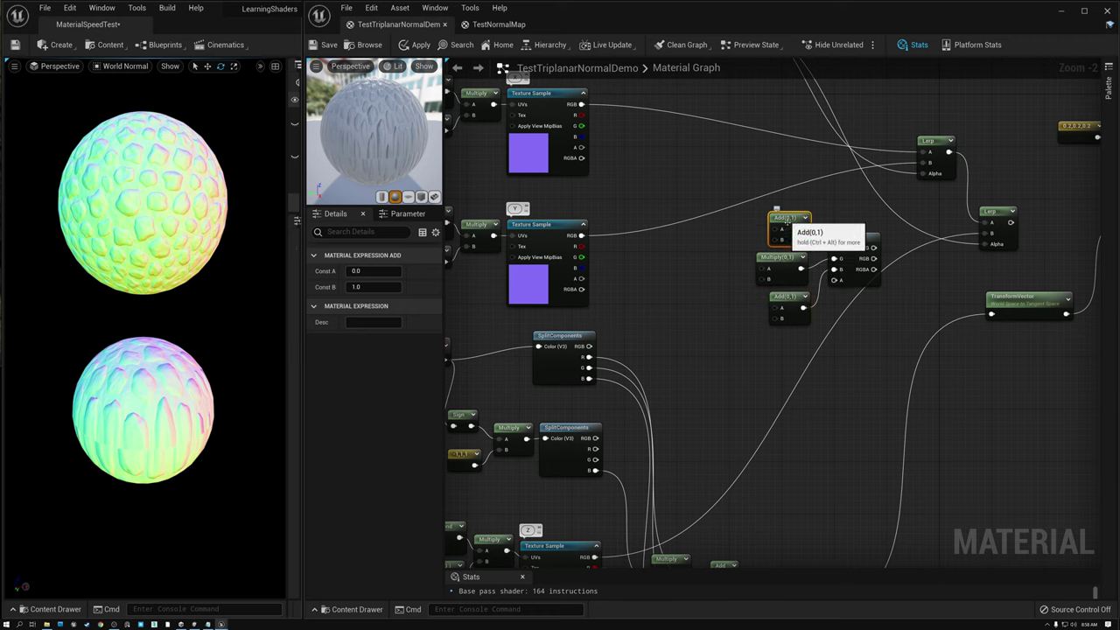
pyautogui.click(787, 298)
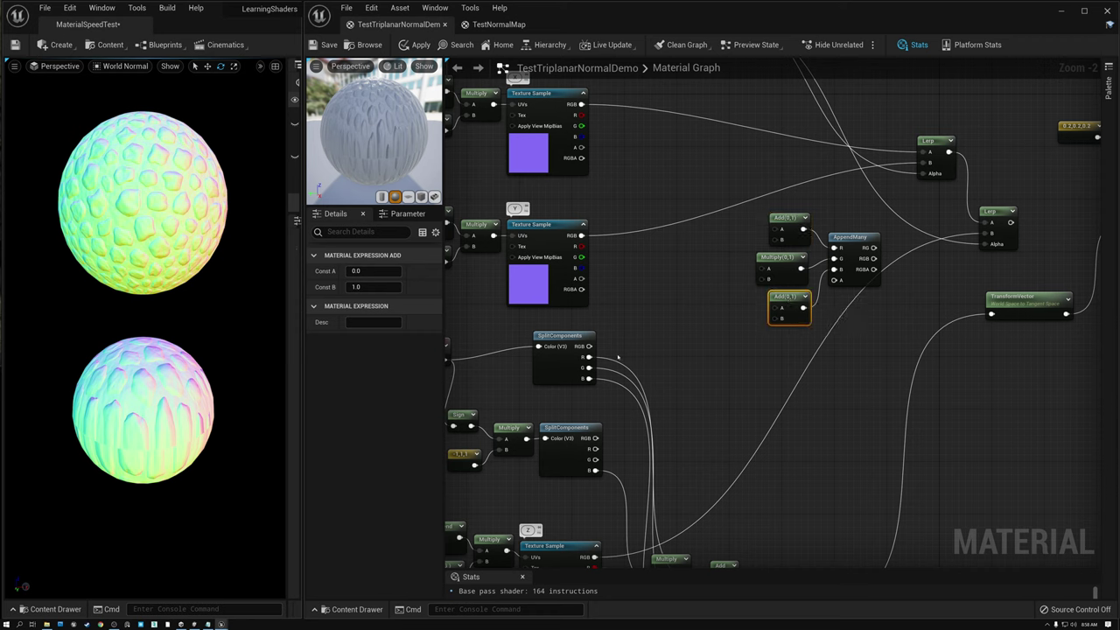
# - Connect the upper SplitComponents' R, G and B to the B inputs of the Y row's top Add, Multiply and lower Add, respectively
pyautogui.moveTo(591, 356); pyautogui.dragTo(776, 241)
pyautogui.moveTo(501, 329); pyautogui.dragTo(554, 318, button='right')
pyautogui.moveTo(486, 333); pyautogui.dragTo(534, 325)
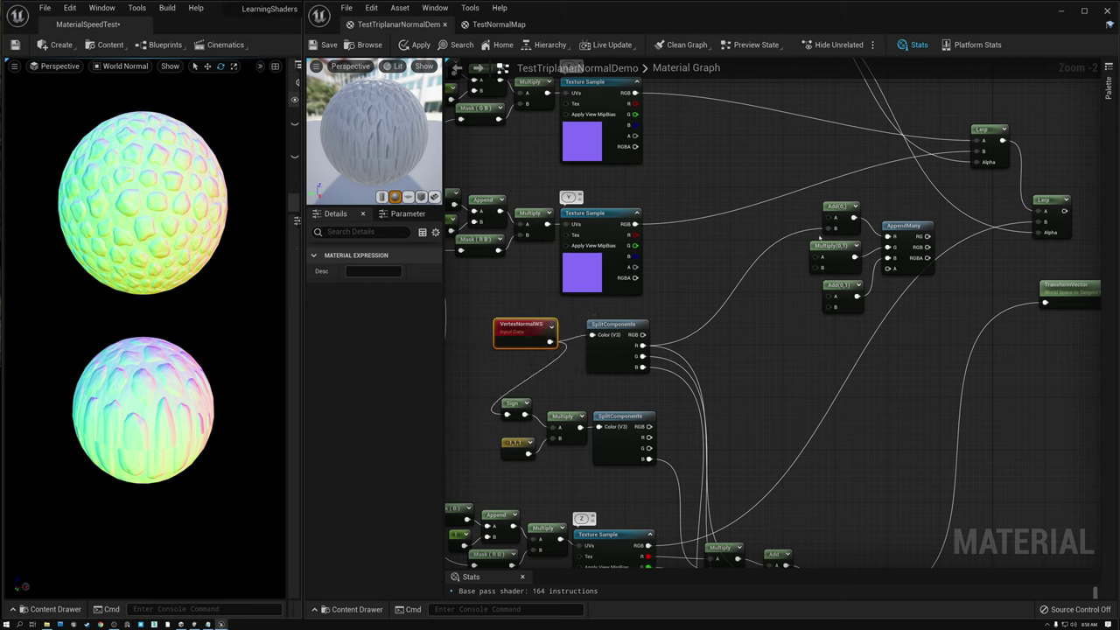
pyautogui.moveTo(642, 356); pyautogui.dragTo(817, 267)
pyautogui.moveTo(643, 368); pyautogui.dragTo(830, 308)
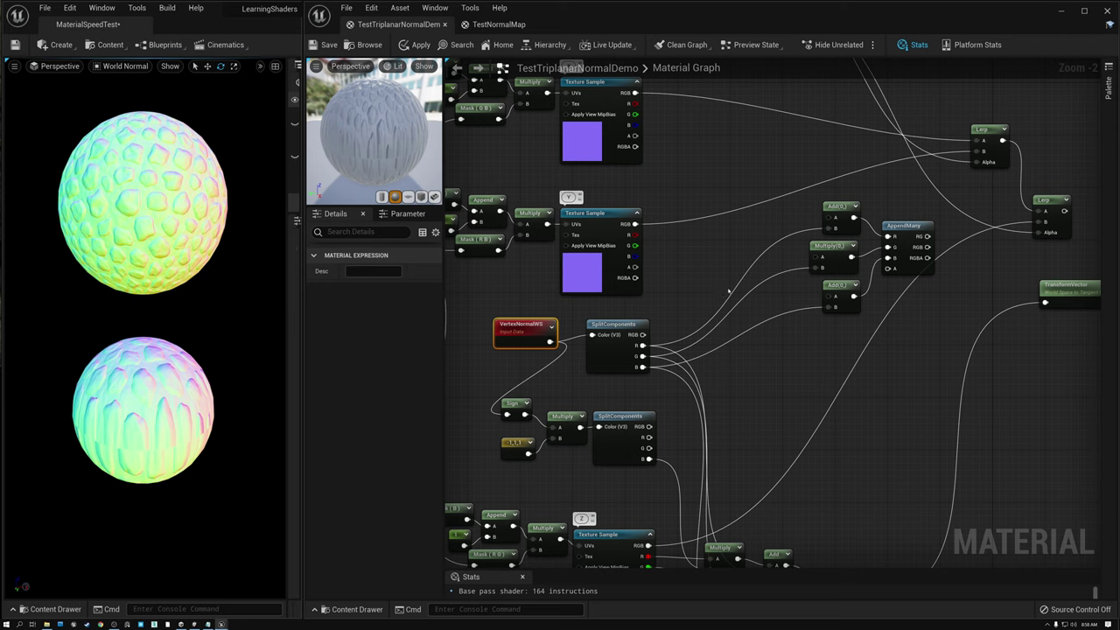
# - Connect the Y sample's R to the top Add's A, its B to the Multiply's A, and its G to the lower Add's A
pyautogui.moveTo(637, 234); pyautogui.dragTo(826, 217)
pyautogui.moveTo(635, 256); pyautogui.dragTo(822, 257)
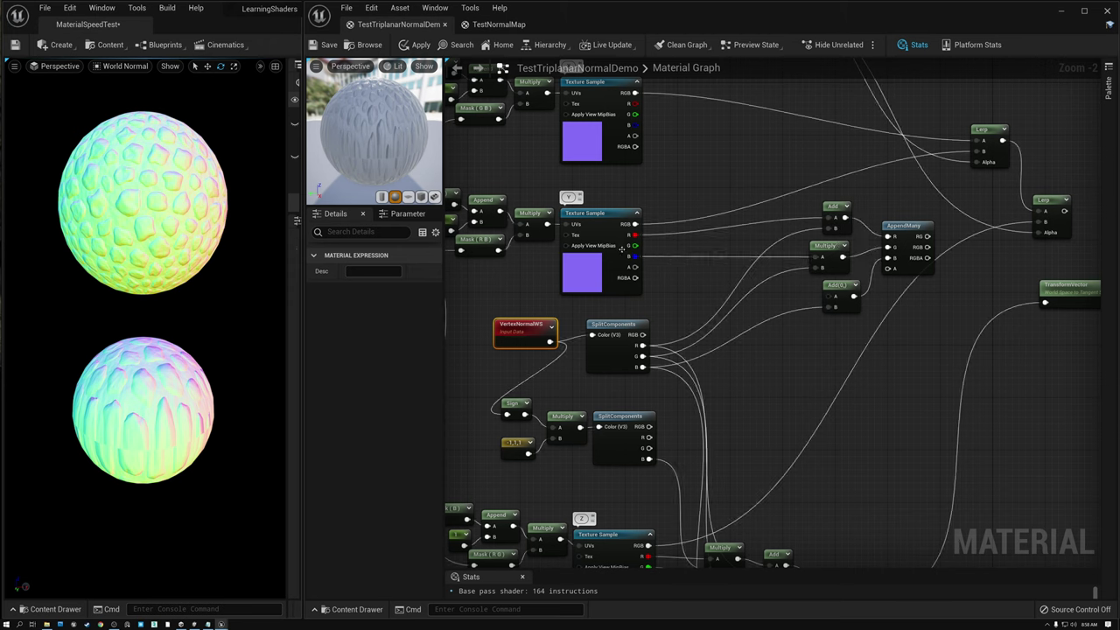
pyautogui.moveTo(636, 246); pyautogui.dragTo(833, 296)
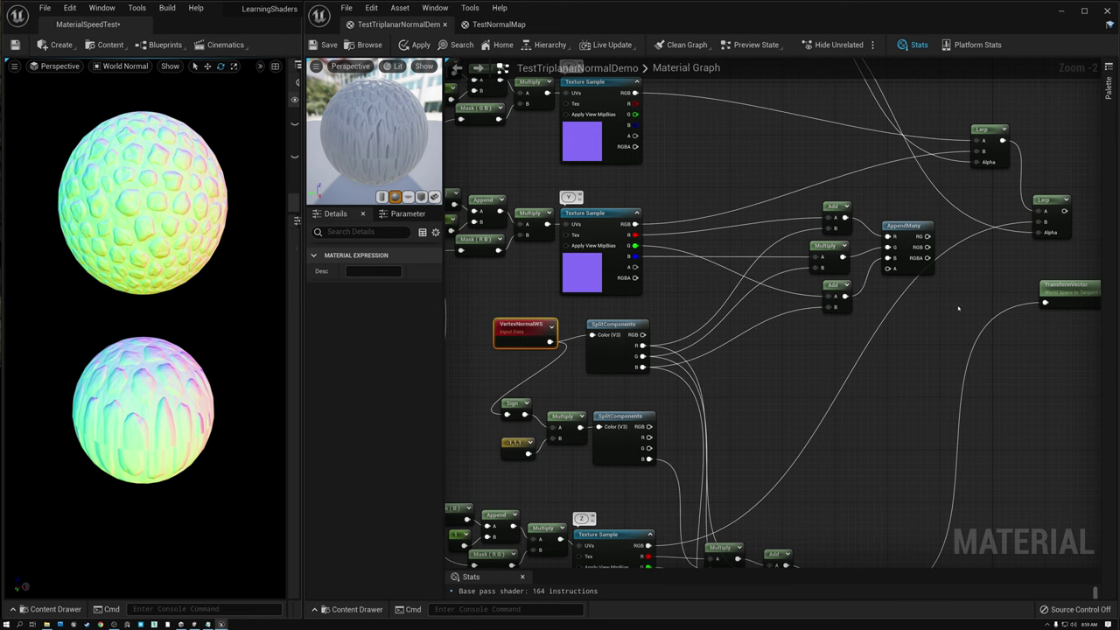
# - Connect the Y row's AppendMany RGB output to the TransformVector input and save the material
pyautogui.moveTo(957, 308); pyautogui.dragTo(867, 305, button='right')
pyautogui.moveTo(744, 193); pyautogui.dragTo(853, 313)
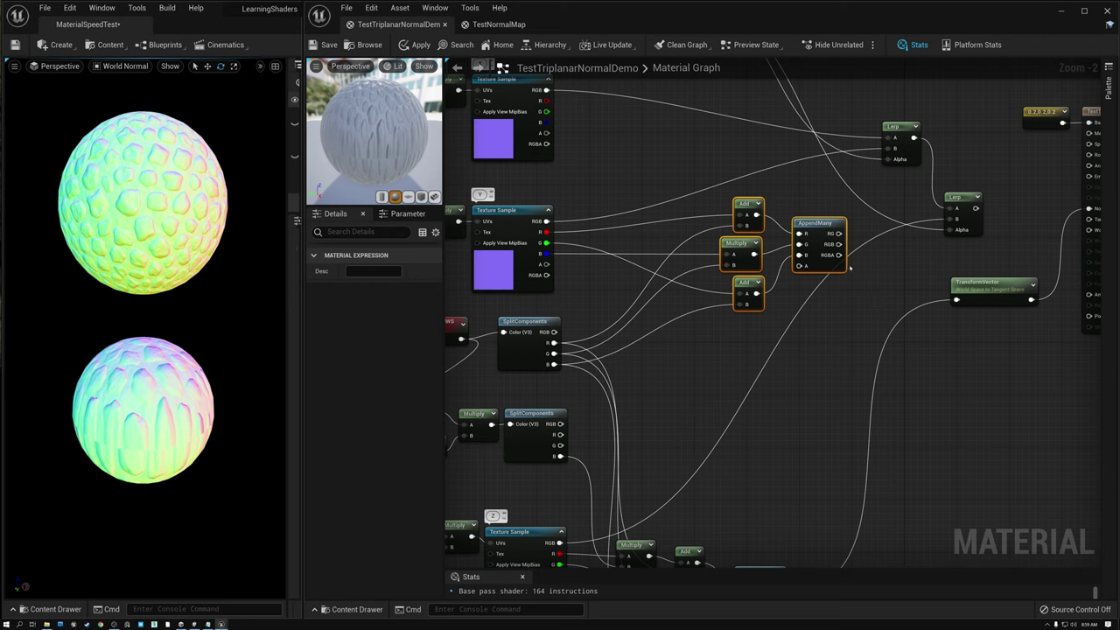
pyautogui.moveTo(840, 244); pyautogui.dragTo(958, 301)
pyautogui.moveTo(956, 300); pyautogui.dragTo(956, 301)
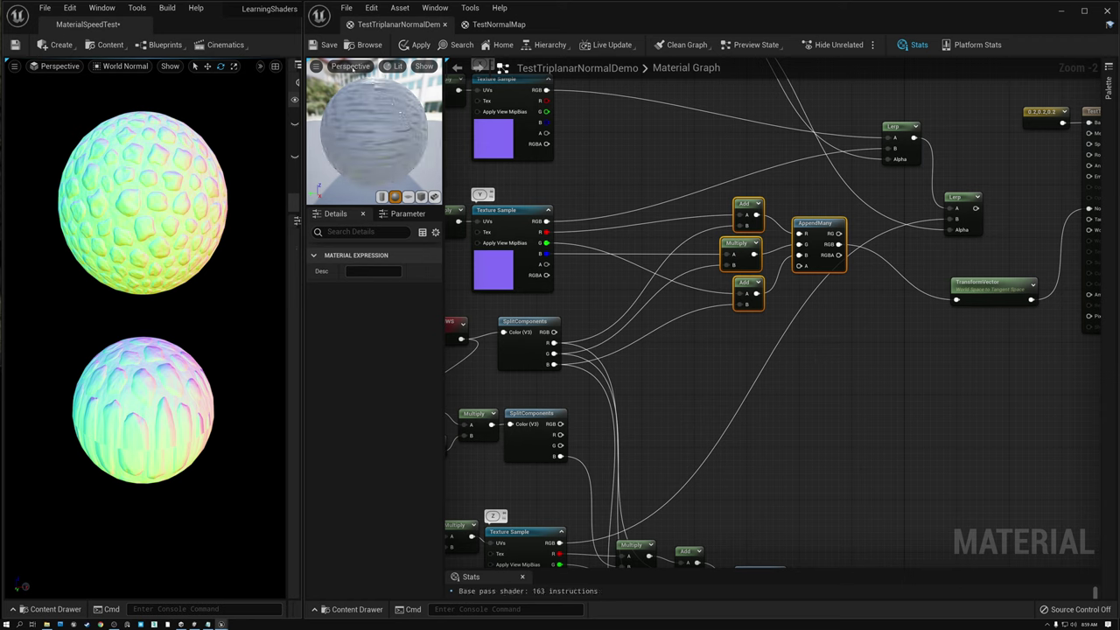
pyautogui.click(324, 45)
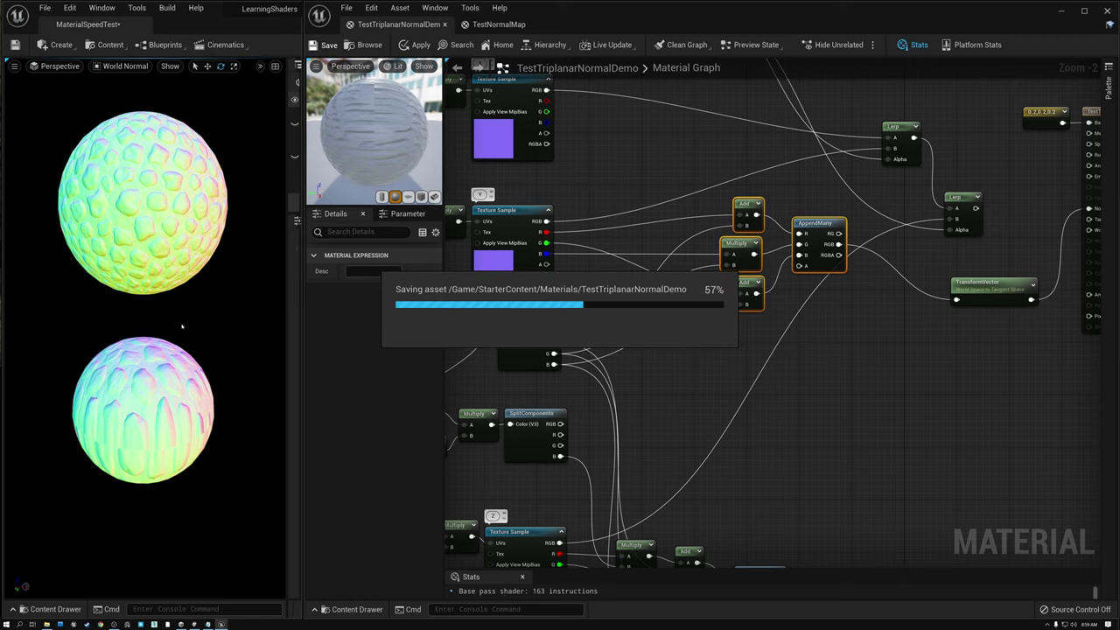
# - Inspect the Y projection's normals on both spheres, from close up and from a distance
pyautogui.moveTo(186, 314)
pyautogui.mouseDown()
pyautogui.moveTo(84, 526)
pyautogui.moveTo(285, 531)
pyautogui.mouseUp()
pyautogui.moveTo(144, 315)
pyautogui.keyDown('alt'); pyautogui.mouseDown()
pyautogui.moveTo(188, 307)
pyautogui.moveTo(150, 316)
pyautogui.mouseUp(); pyautogui.keyUp('alt')
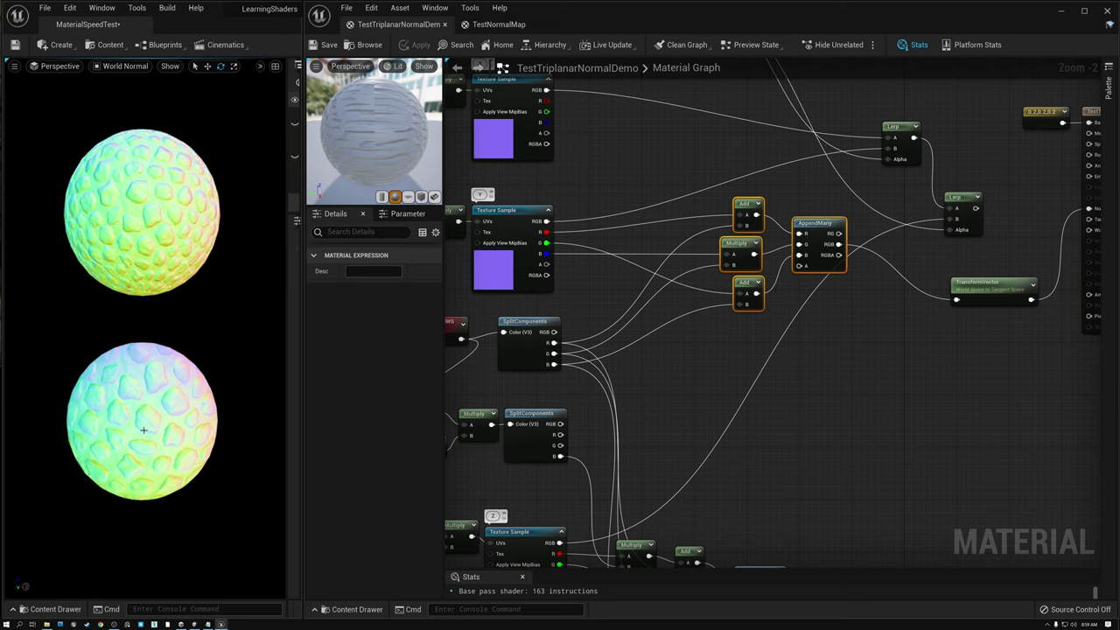
pyautogui.scroll(3, 144, 428)
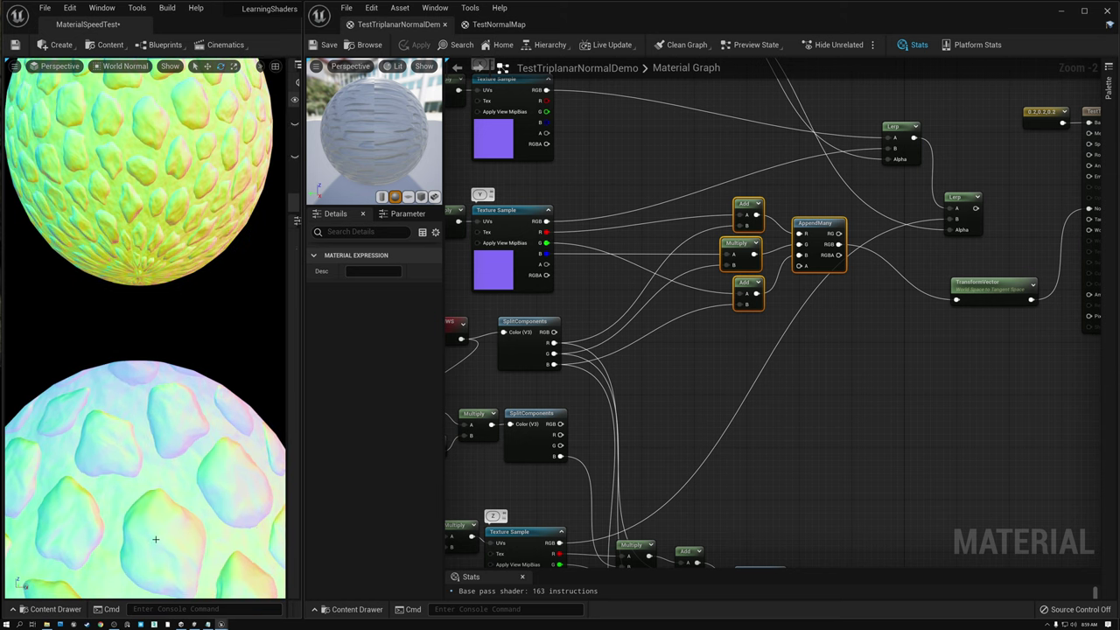
pyautogui.scroll(-4, 156, 539)
pyautogui.scroll(3, 144, 412)
pyautogui.scroll(-3, 148, 438)
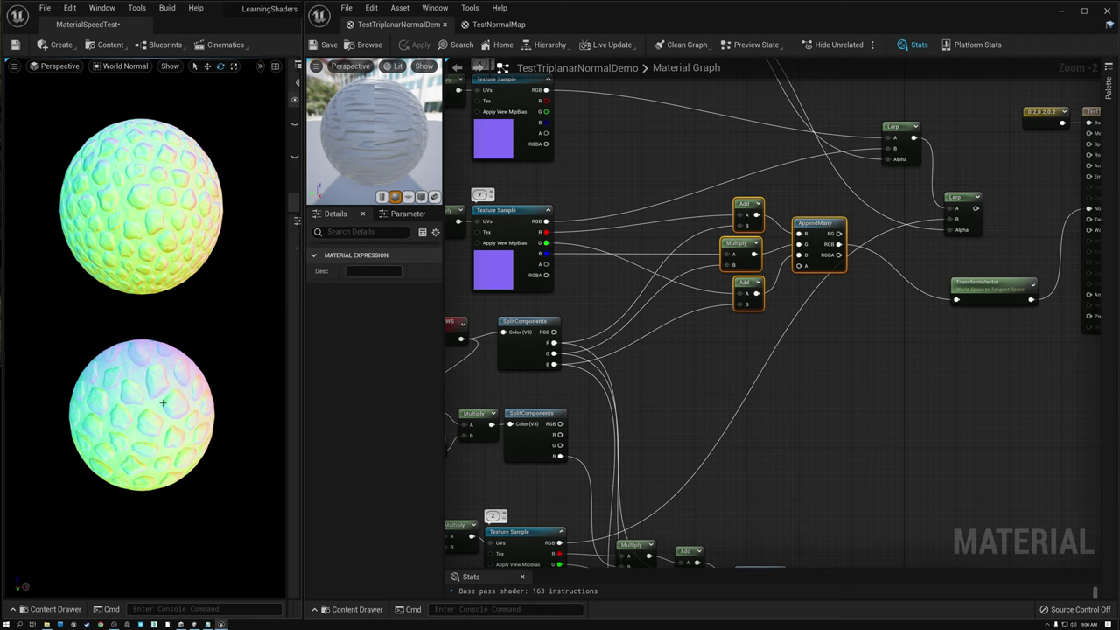
pyautogui.keyDown('alt'); pyautogui.moveTo(143, 423); pyautogui.dragTo(144, 394); pyautogui.keyUp('alt')
pyautogui.moveTo(147, 200); pyautogui.dragTo(145, 184, button='right')
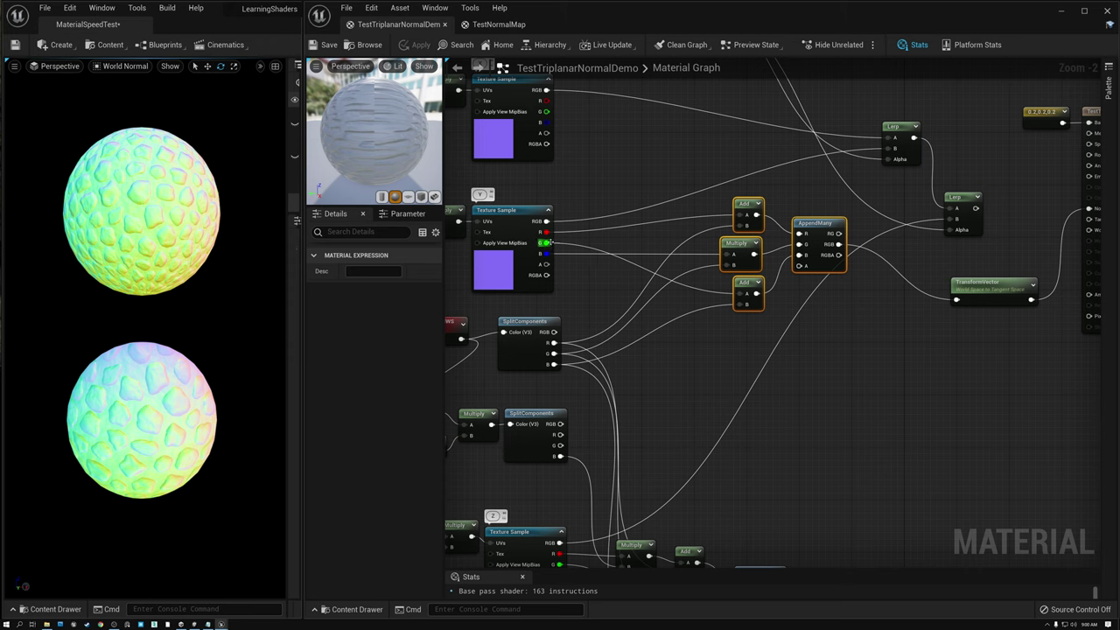
# - Add a Multiply fed by the Y sample's G output and set its Const B to -1
pyautogui.moveTo(544, 242); pyautogui.dragTo(650, 359)
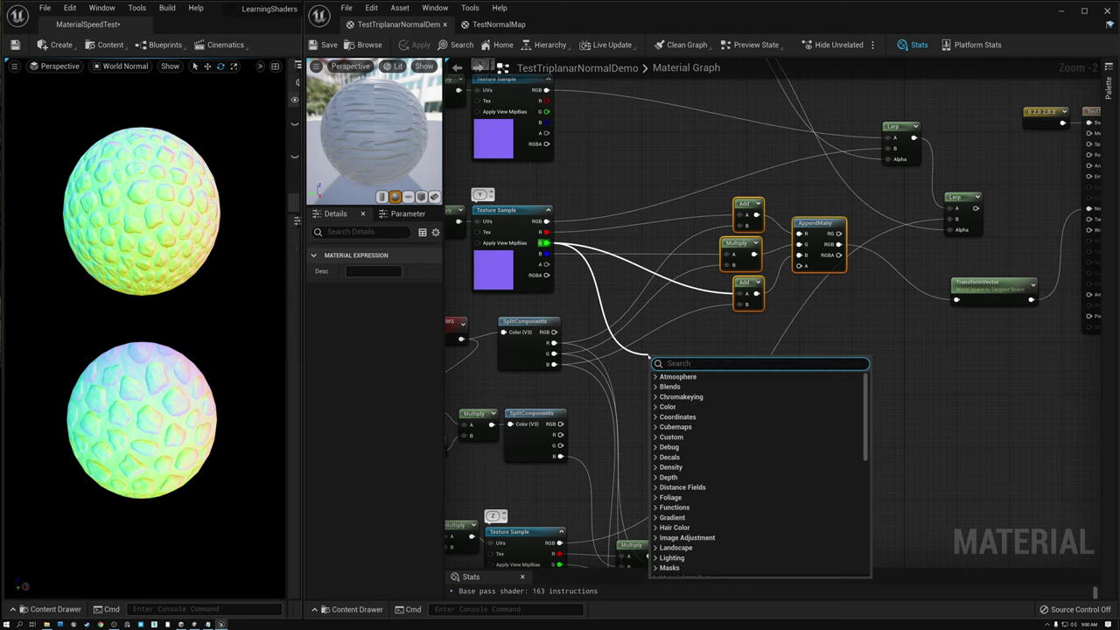
pyautogui.write('mul')
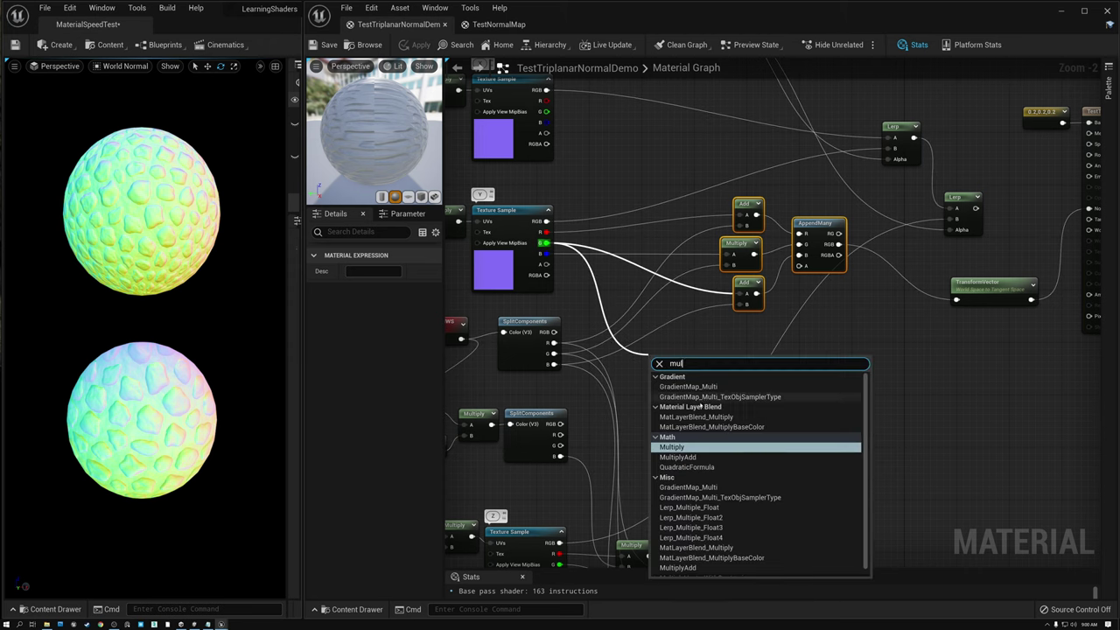
pyautogui.click(672, 447)
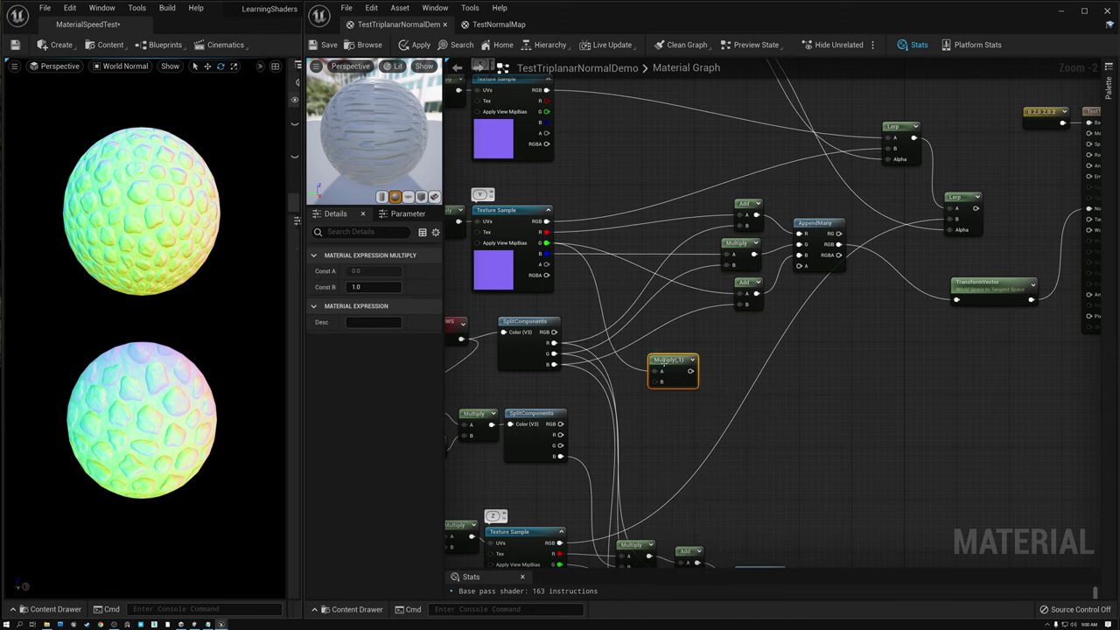
pyautogui.click(376, 287)
pyautogui.write('-1')
pyautogui.press('Return')
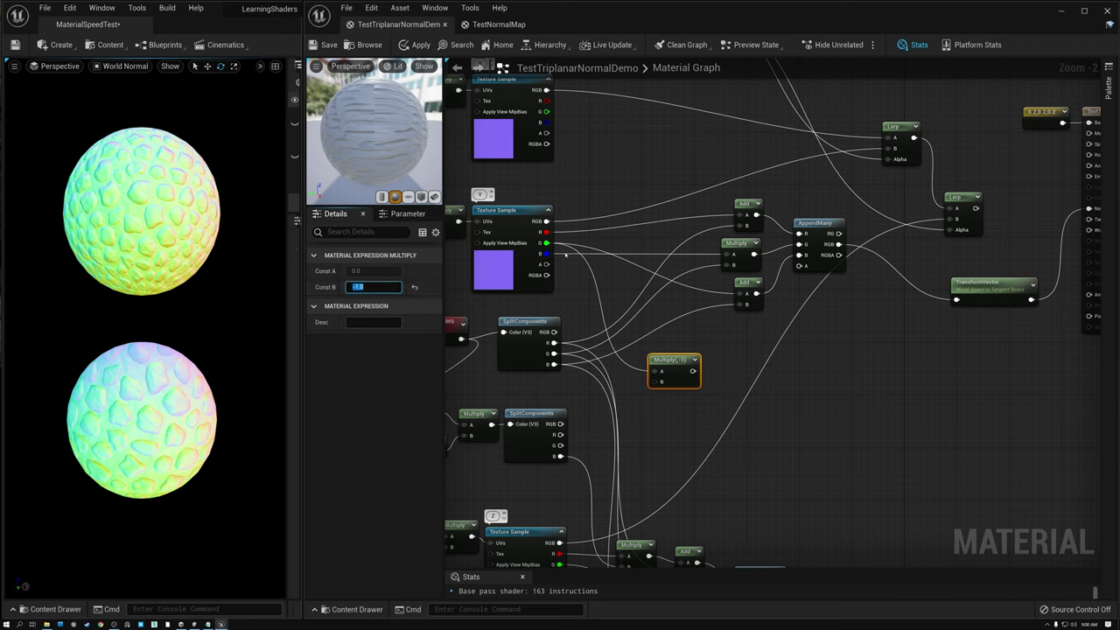
# - Connect the -1 Multiply's output to the lower Add's A input in the Y row, placing the node just before that Add
pyautogui.moveTo(692, 371); pyautogui.dragTo(663, 283)
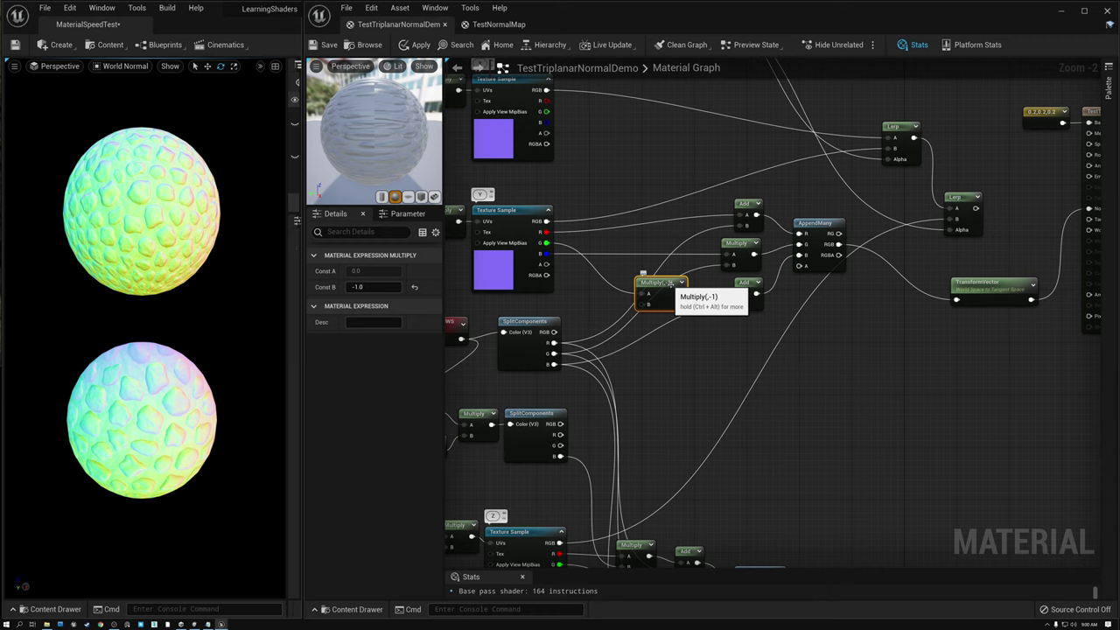
pyautogui.moveTo(689, 398); pyautogui.dragTo(703, 219, button='right')
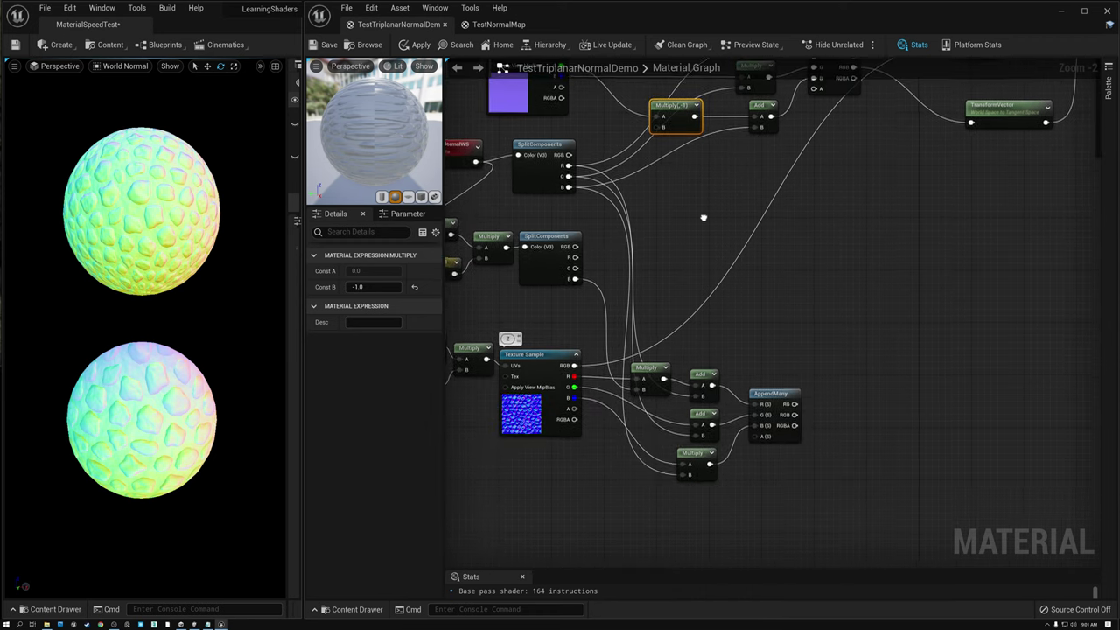
pyautogui.moveTo(710, 220); pyautogui.dragTo(677, 432, button='right')
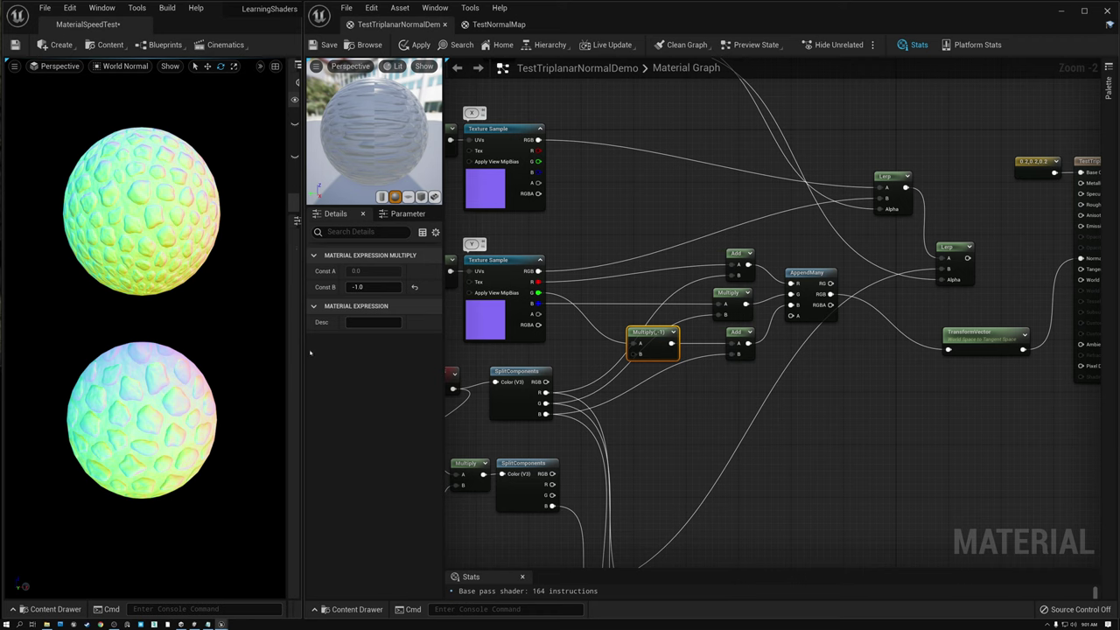
# - Add a Multiply fed by the Y sample's R output and connect the sign-corrected SplitComponents' G output to its B input
pyautogui.moveTo(539, 282); pyautogui.dragTo(615, 280)
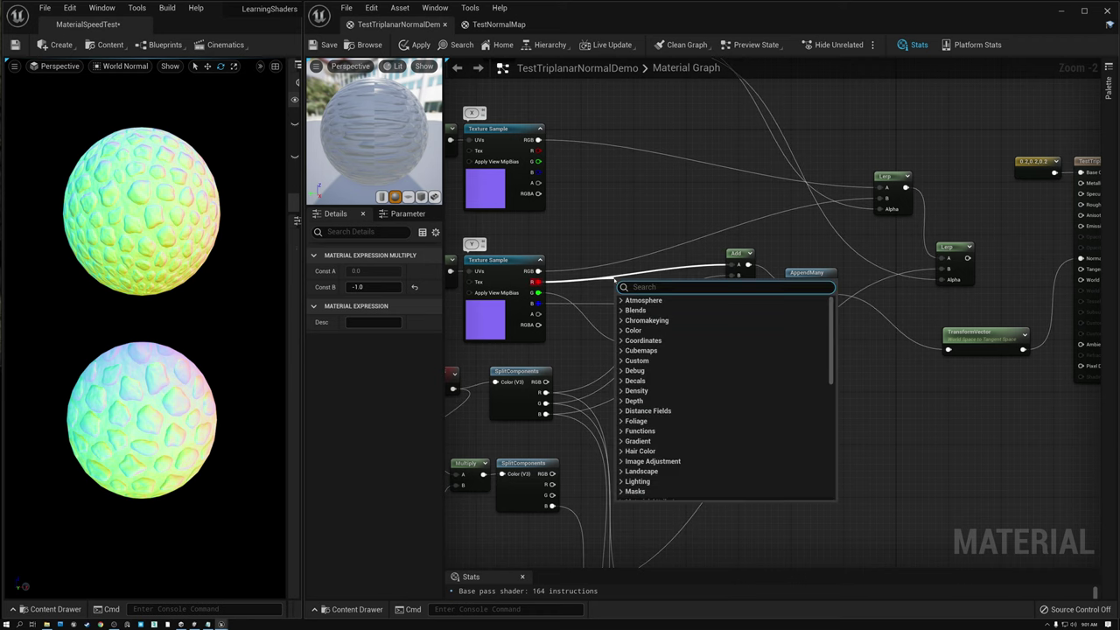
pyautogui.write('mul')
pyautogui.press('Return')
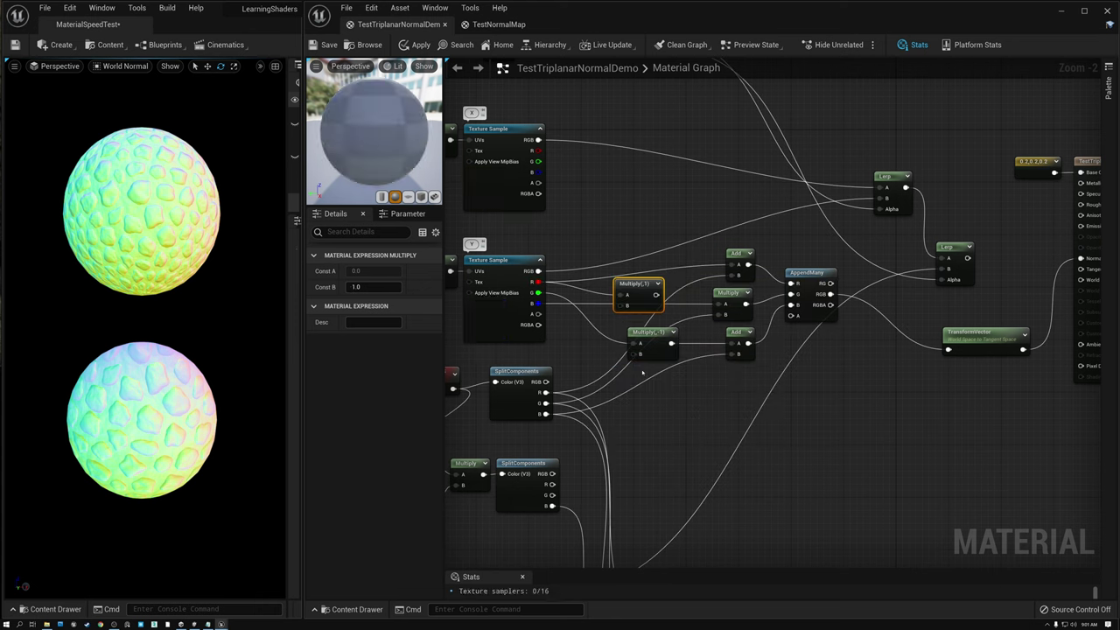
pyautogui.moveTo(649, 289); pyautogui.dragTo(654, 261, button='right')
pyautogui.moveTo(637, 353); pyautogui.dragTo(709, 399, button='right')
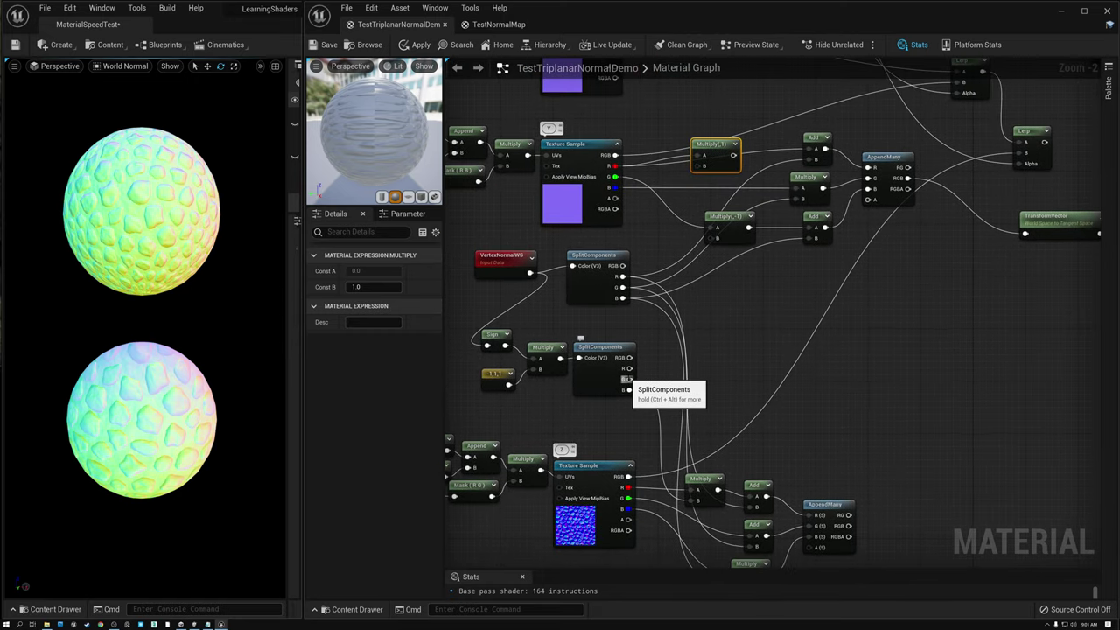
pyautogui.moveTo(630, 378); pyautogui.dragTo(701, 166)
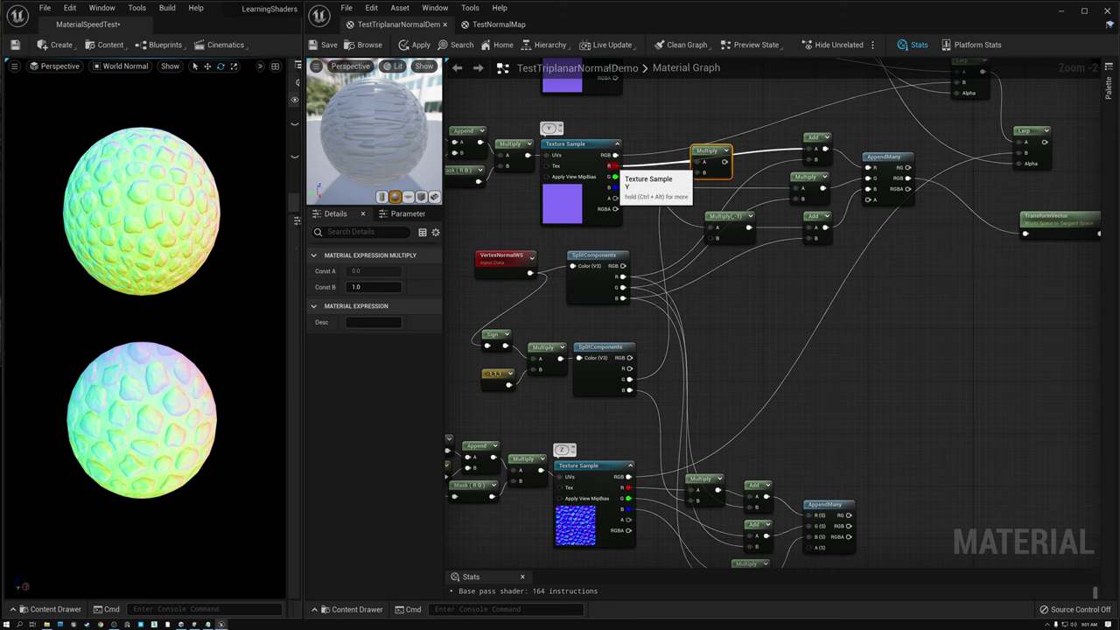
pyautogui.keyDown('alt'); pyautogui.click(612, 167); pyautogui.keyUp('alt')
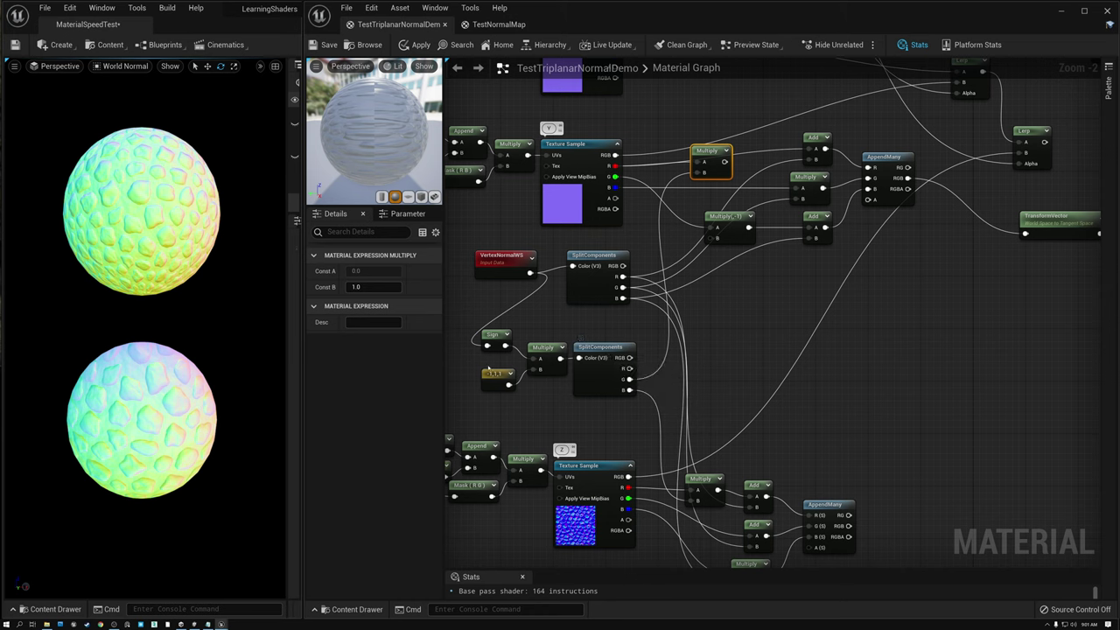
# - Connect the new Multiply's output to the Y row's top Add's A input, position the node before that Add, and save the material
pyautogui.moveTo(471, 322); pyautogui.dragTo(518, 391)
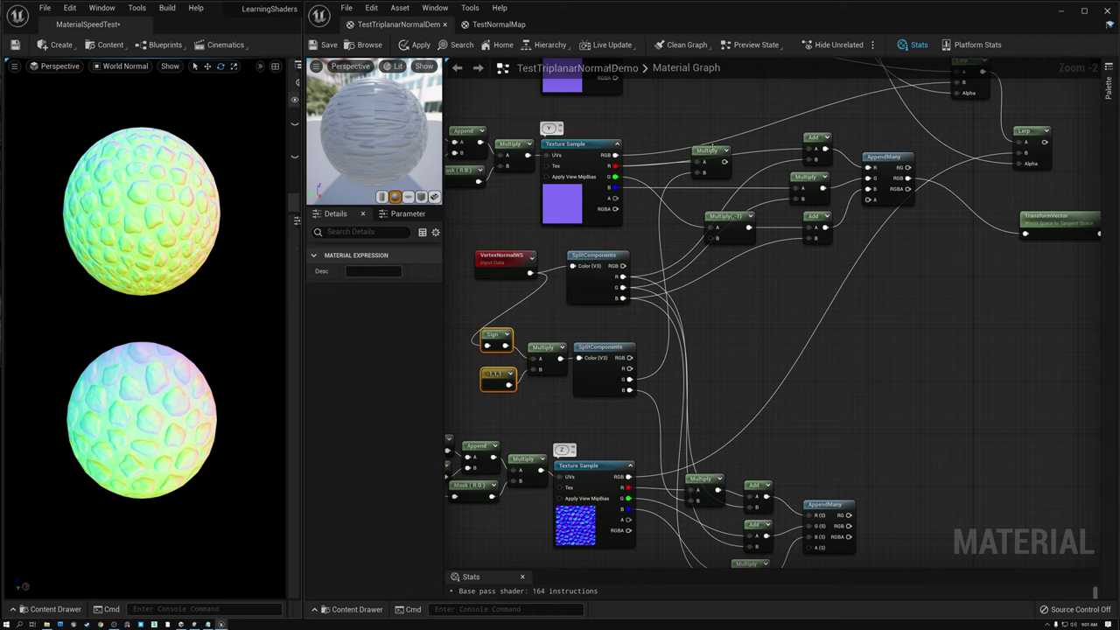
pyautogui.click(700, 154)
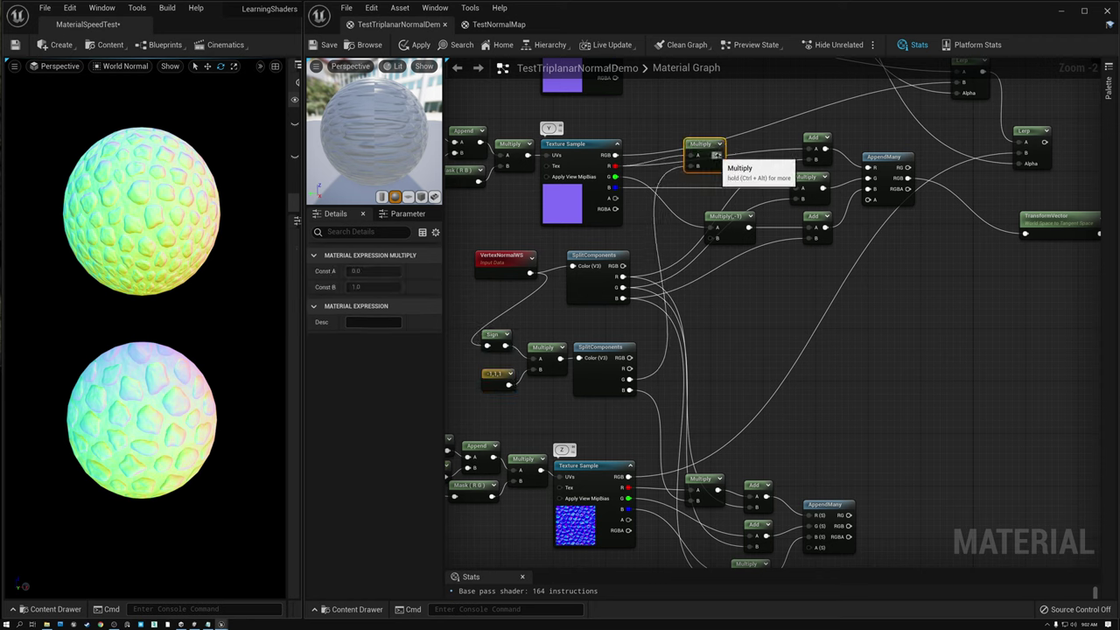
pyautogui.moveTo(723, 143); pyautogui.dragTo(749, 143)
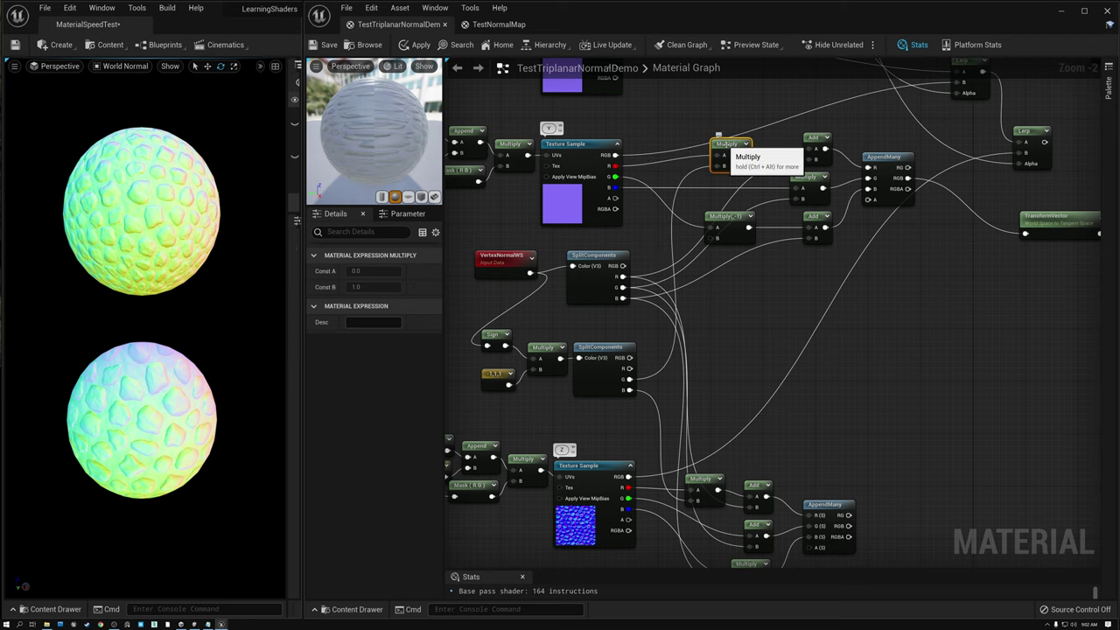
pyautogui.click(324, 44)
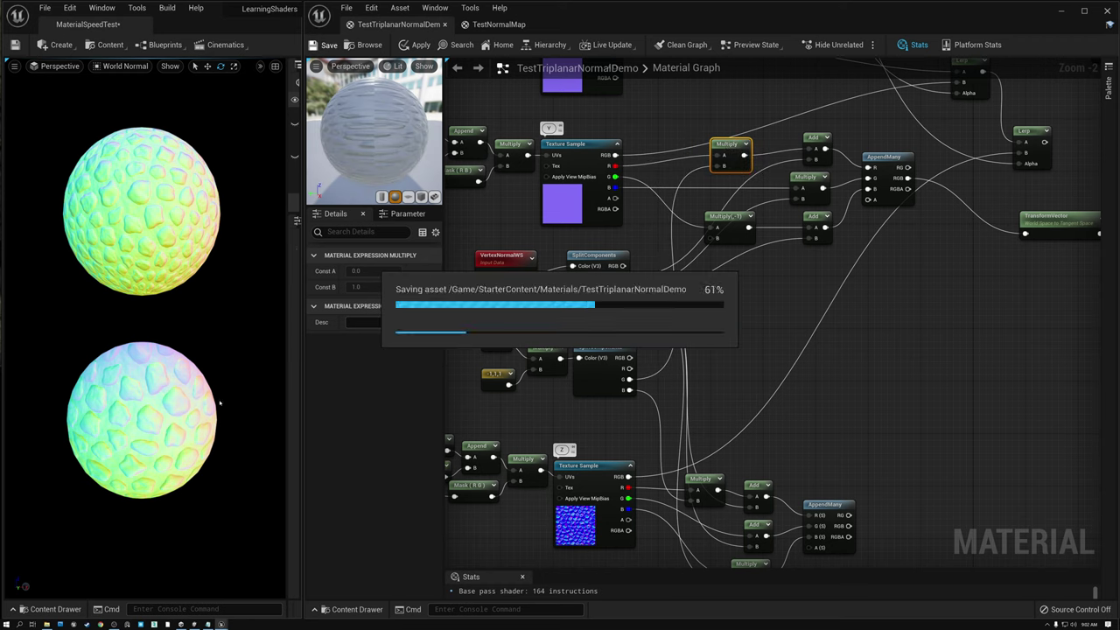
# - Inspect the corrected Y projection normals on both spheres from the front and from the opposite side
pyautogui.moveTo(189, 413)
pyautogui.keyDown('alt'); pyautogui.mouseDown()
pyautogui.moveTo(171, 396)
pyautogui.moveTo(182, 404)
pyautogui.mouseUp(); pyautogui.keyUp('alt')
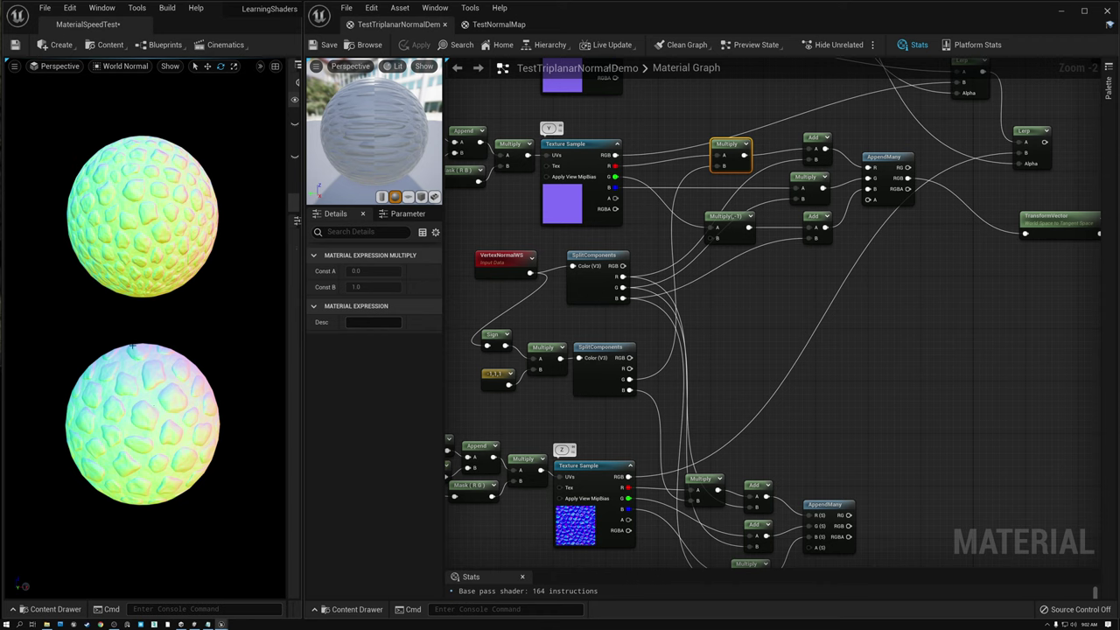
pyautogui.keyDown('alt'); pyautogui.moveTo(143, 289); pyautogui.dragTo(299, 290); pyautogui.keyUp('alt')
pyautogui.keyDown('alt'); pyautogui.moveTo(125, 319); pyautogui.dragTo(111, 336); pyautogui.keyUp('alt')
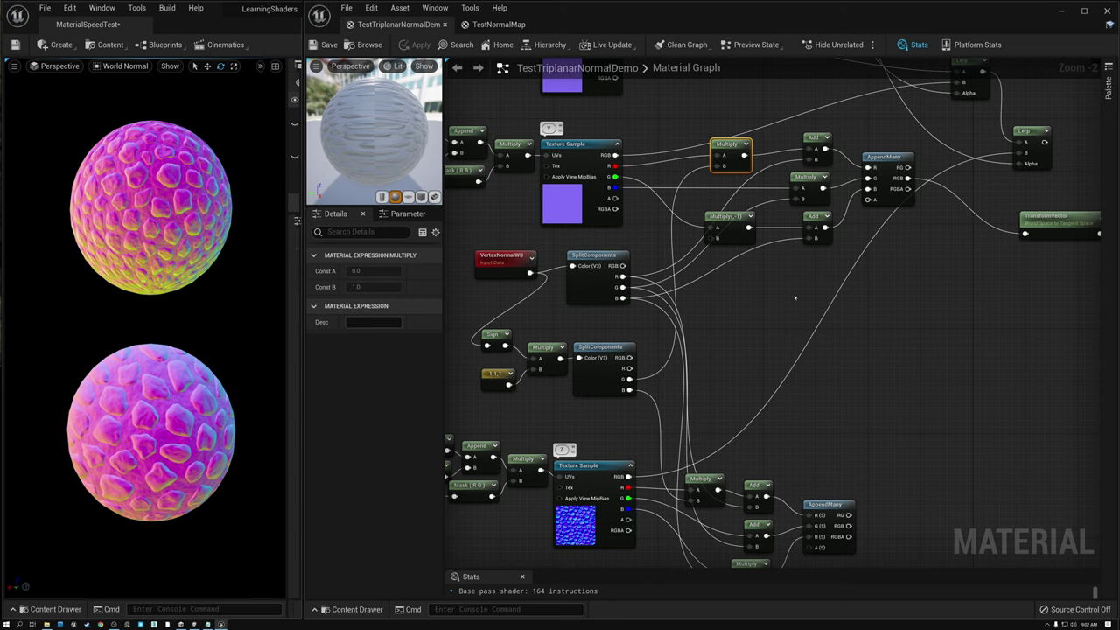
# - Move the Y row's sample and combining nodes down above the Z row, and place the vertex normal and sign nodes between X and Y
pyautogui.click(579, 151)
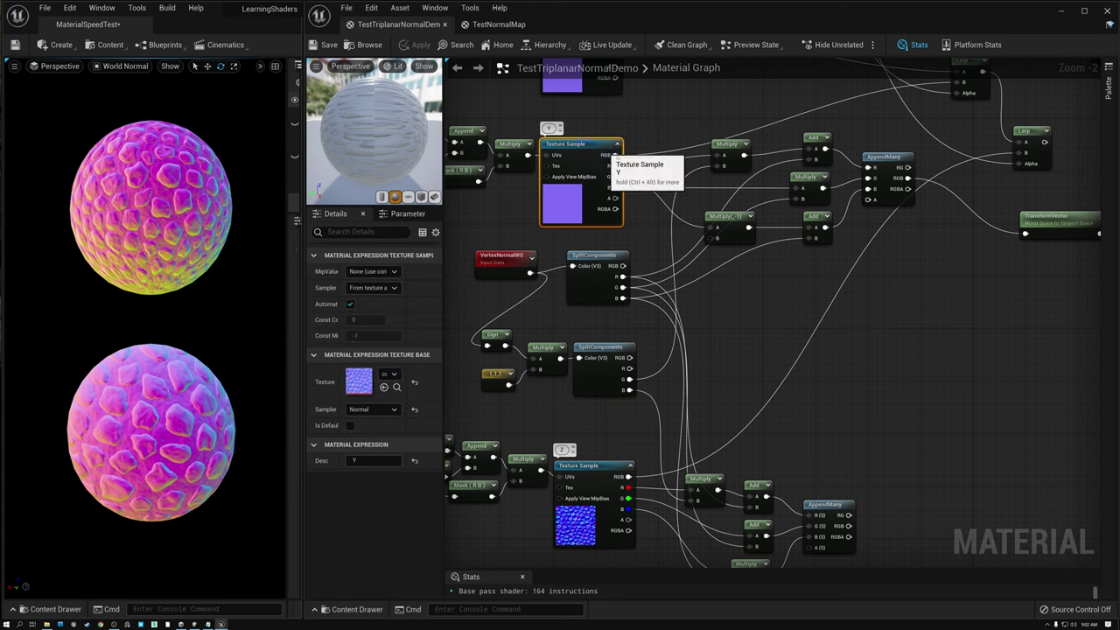
pyautogui.moveTo(711, 131); pyautogui.dragTo(875, 244)
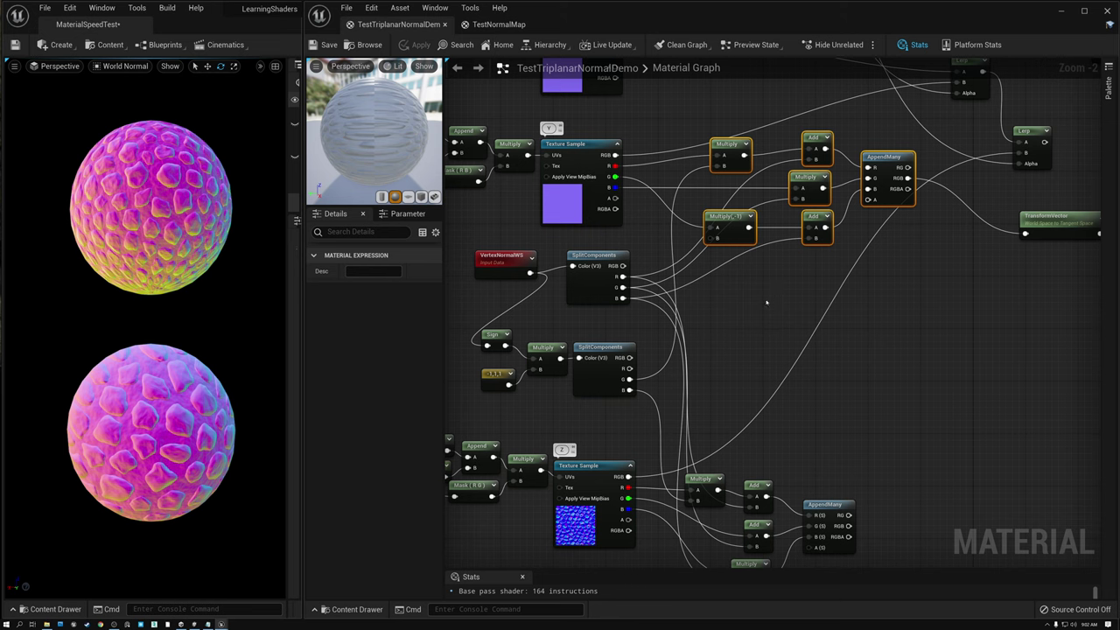
pyautogui.scroll(-2, 796, 375)
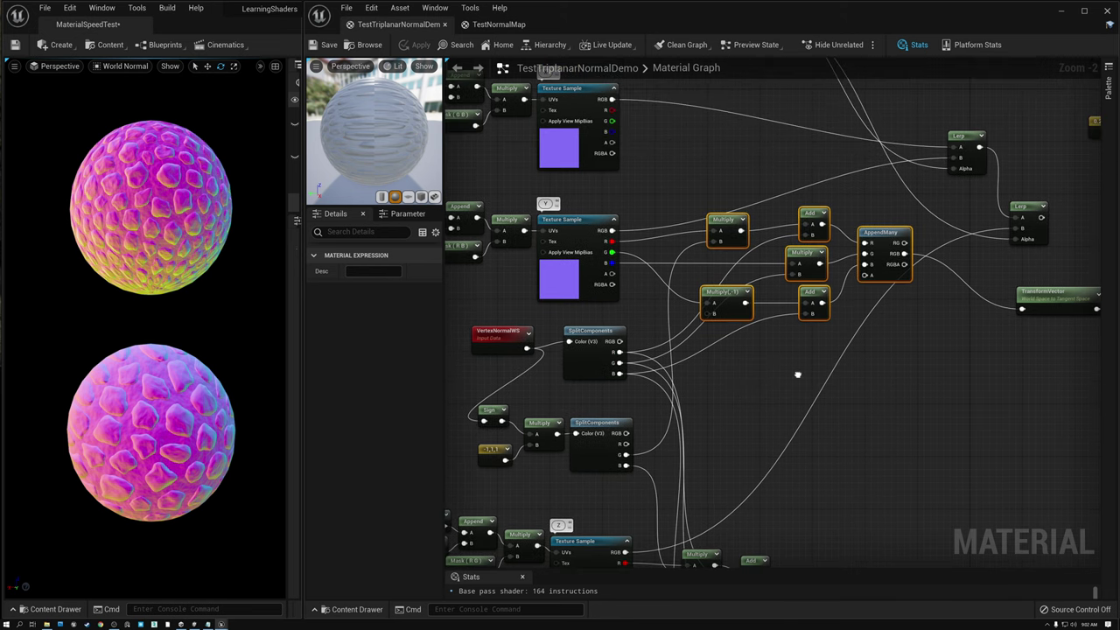
pyautogui.moveTo(787, 383); pyautogui.dragTo(767, 412, button='right')
pyautogui.moveTo(549, 374); pyautogui.dragTo(661, 463)
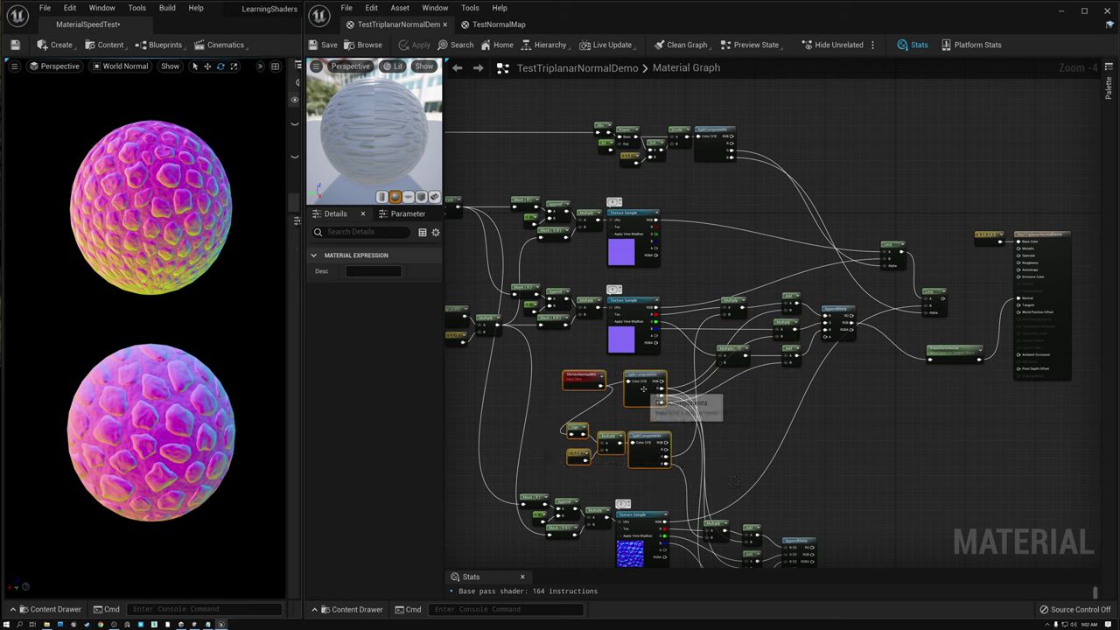
pyautogui.moveTo(629, 369); pyautogui.dragTo(760, 172)
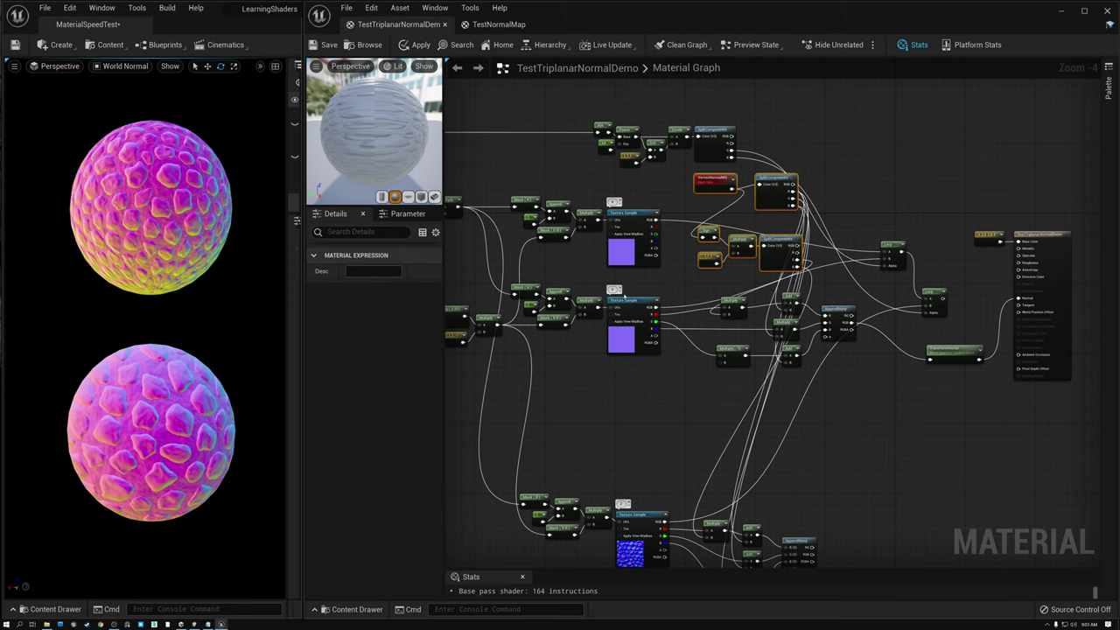
pyautogui.moveTo(632, 291); pyautogui.dragTo(844, 367)
pyautogui.moveTo(834, 313); pyautogui.dragTo(836, 435)
pyautogui.moveTo(681, 181); pyautogui.dragTo(805, 273)
pyautogui.moveTo(770, 187); pyautogui.dragTo(706, 293)
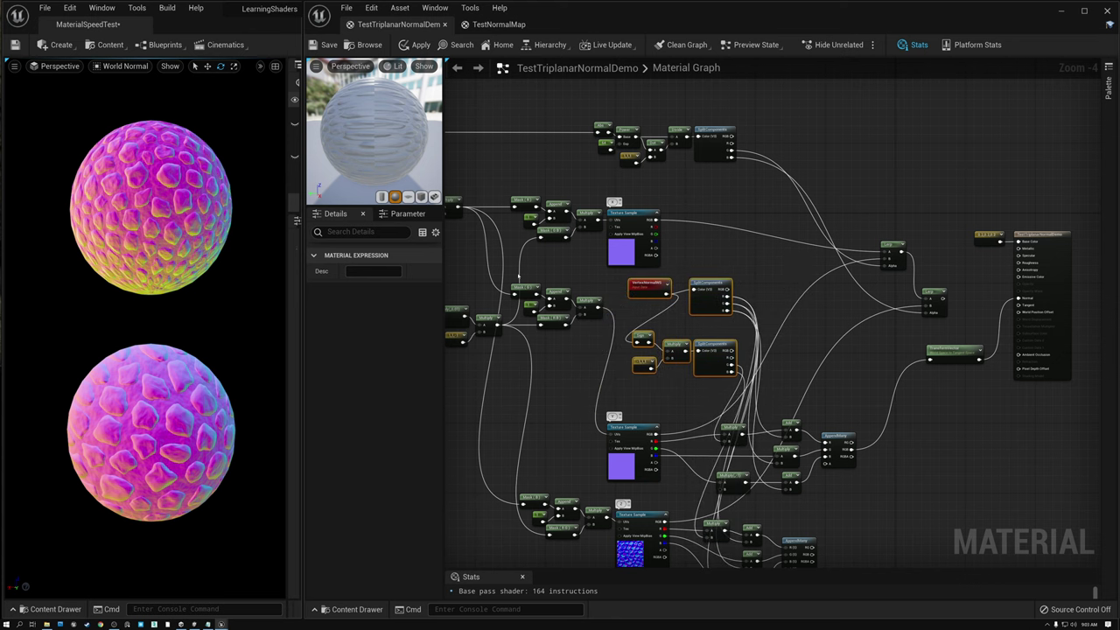
# - Move the Y row's UV nodes down beside its sample and align the vertex normal and sign nodes under the X sample
pyautogui.moveTo(491, 281); pyautogui.dragTo(567, 263, button='right')
pyautogui.moveTo(493, 251); pyautogui.dragTo(676, 334)
pyautogui.moveTo(662, 288); pyautogui.dragTo(640, 407)
pyautogui.moveTo(684, 261); pyautogui.dragTo(718, 333)
pyautogui.moveTo(793, 254); pyautogui.dragTo(696, 274, button='right')
pyautogui.scroll(5, 697, 274)
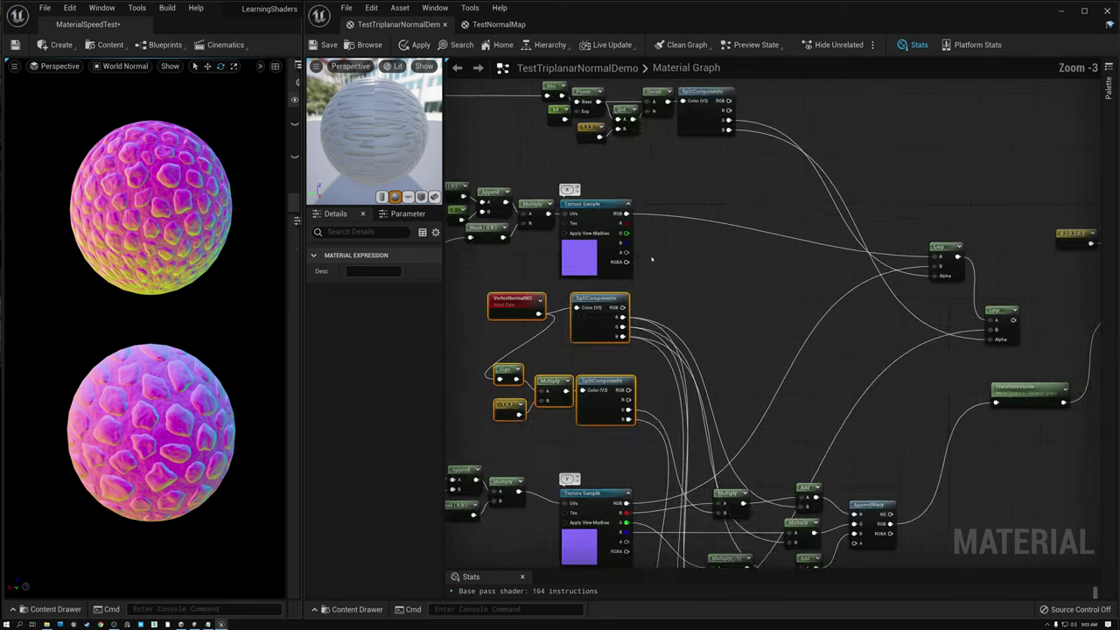
pyautogui.moveTo(627, 264); pyautogui.dragTo(694, 247, button='right')
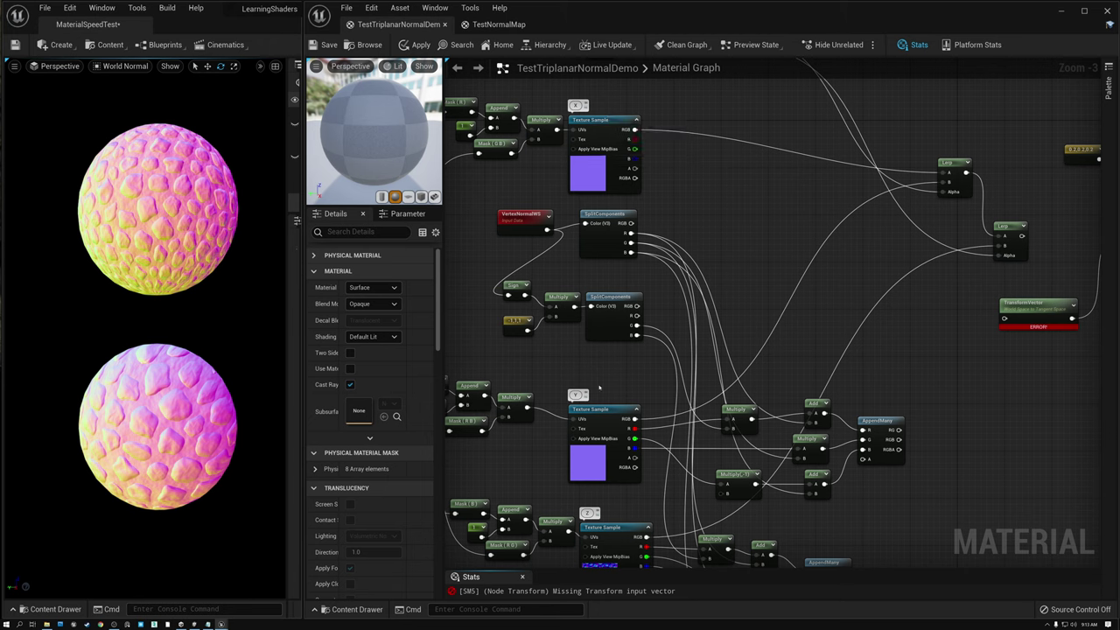
# - Duplicate the Y row's two Adds, the Multiply between them and the AppendMany, and place the copies in the X row
pyautogui.click(591, 120)
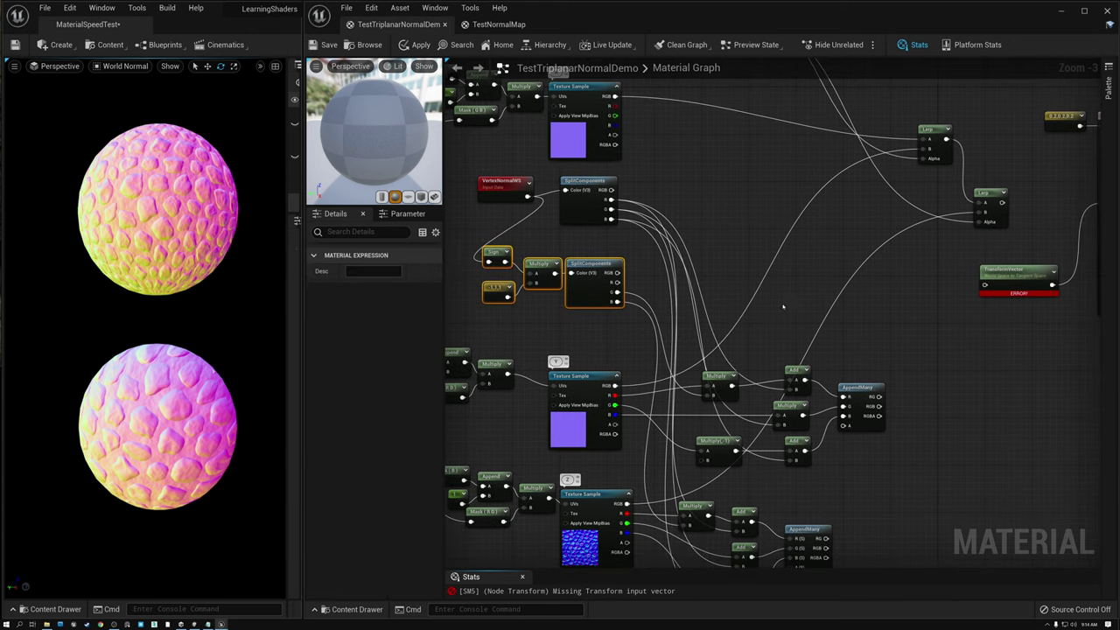
pyautogui.moveTo(796, 351); pyautogui.dragTo(876, 470)
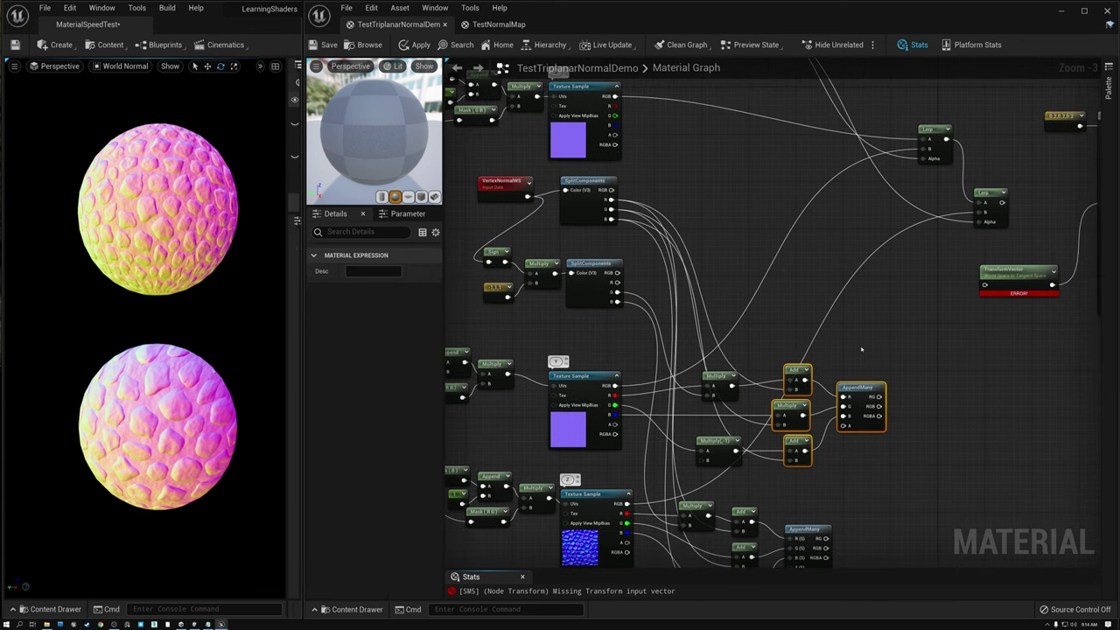
pyautogui.hotkey('ctrl', 'c')
pyautogui.hotkey('ctrl', 'v')
pyautogui.moveTo(873, 324); pyautogui.dragTo(821, 84)
pyautogui.moveTo(731, 158); pyautogui.dragTo(703, 288, button='right')
pyautogui.scroll(2, 739, 288)
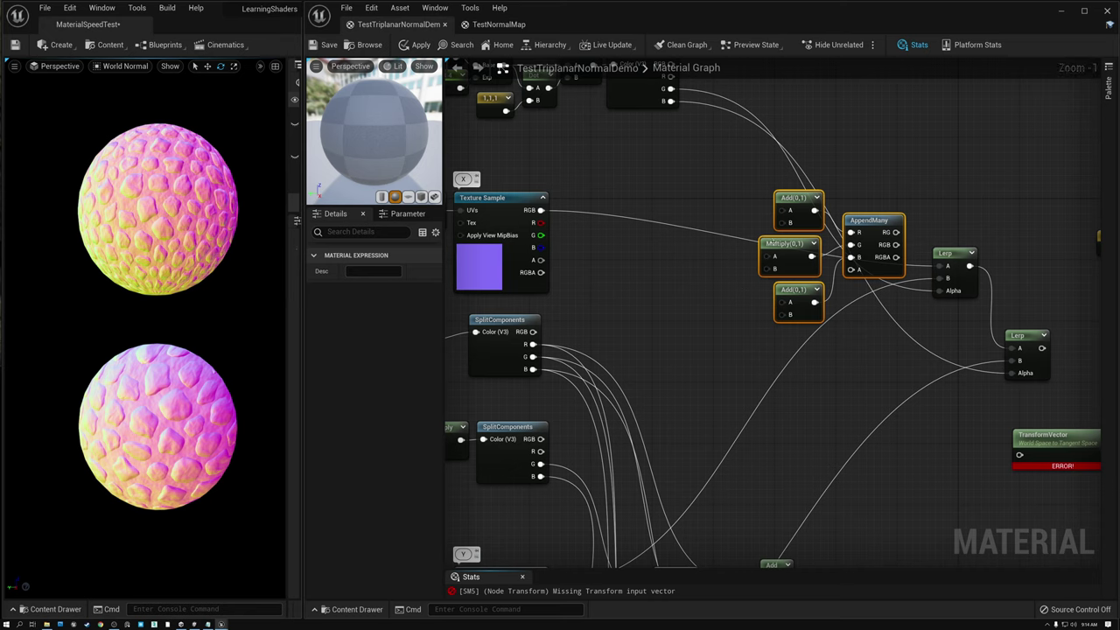
# - Rearrange the X row's copied nodes with the Multiply above the two Adds, feeding the AppendMany's R, G and B in order
pyautogui.click(775, 247)
pyautogui.moveTo(775, 247); pyautogui.dragTo(800, 262)
pyautogui.click(786, 173)
pyautogui.moveTo(785, 169); pyautogui.dragTo(850, 263)
pyautogui.scroll(1, 800, 209)
pyautogui.moveTo(807, 315); pyautogui.dragTo(829, 307)
pyautogui.click(693, 279)
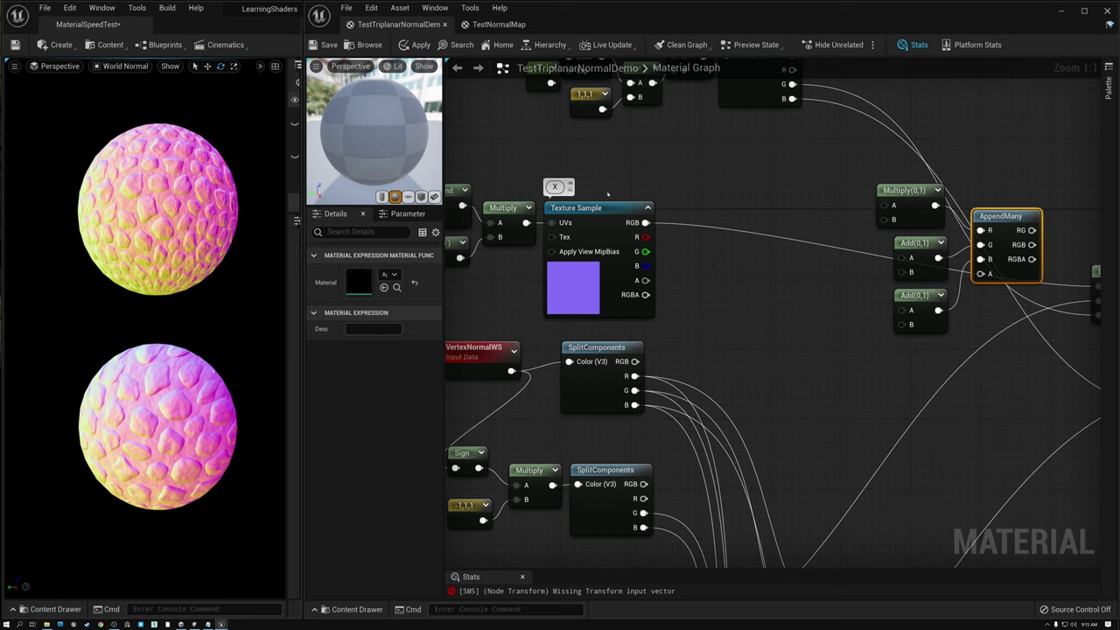
# - Connect the X sample's B to the Multiply's A, its R to the upper Add's A, and its G to the lower Add's A
pyautogui.click(601, 210)
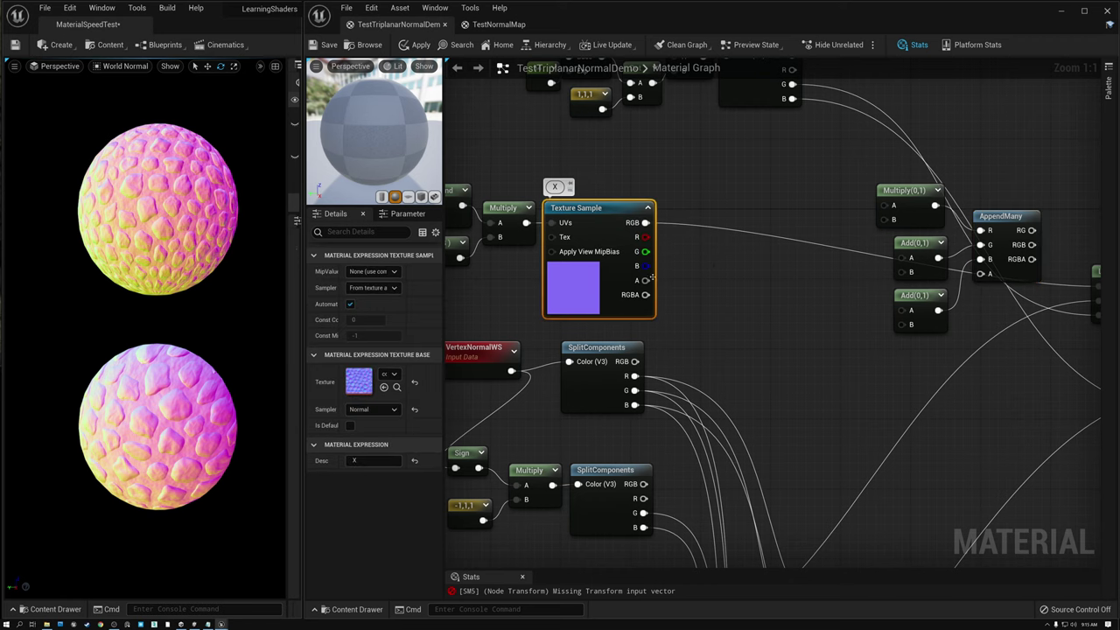
pyautogui.moveTo(646, 266); pyautogui.dragTo(884, 205)
pyautogui.moveTo(646, 236); pyautogui.dragTo(902, 257)
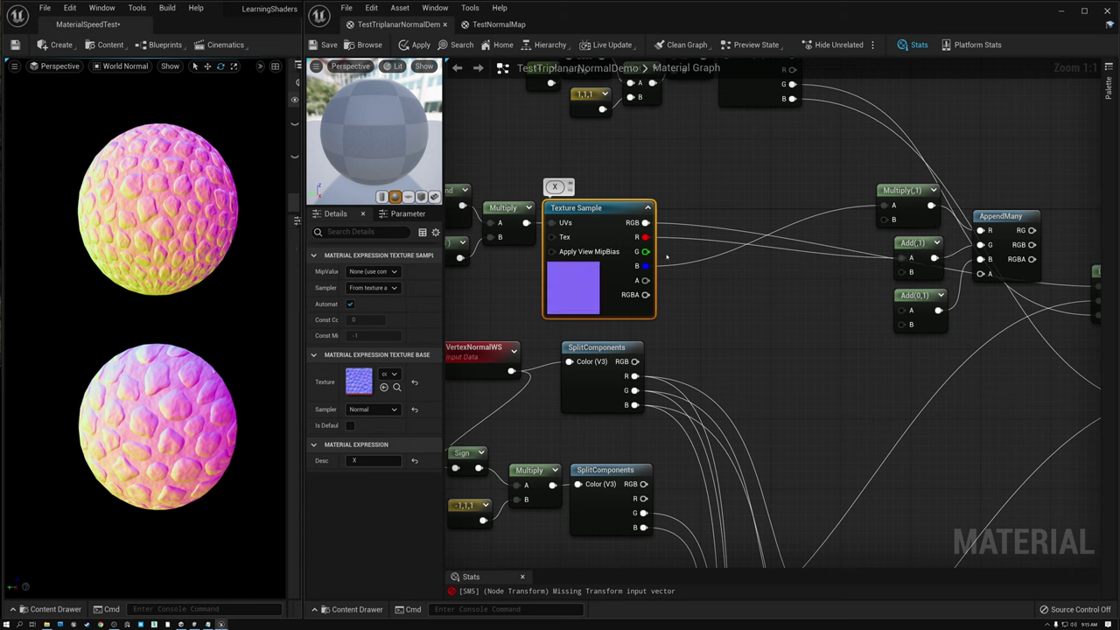
pyautogui.moveTo(645, 251); pyautogui.dragTo(902, 310)
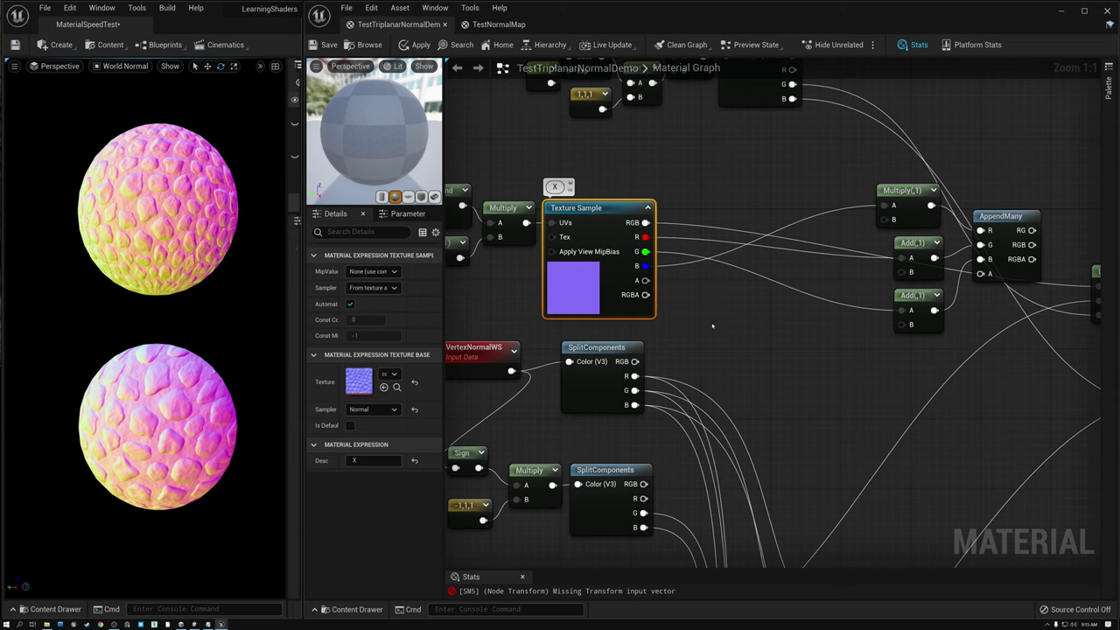
# - Connect the vertex normal SplitComponents' R to the Multiply's B, G to the upper Add's B, and B to the lower Add's B
pyautogui.moveTo(634, 375); pyautogui.dragTo(888, 220)
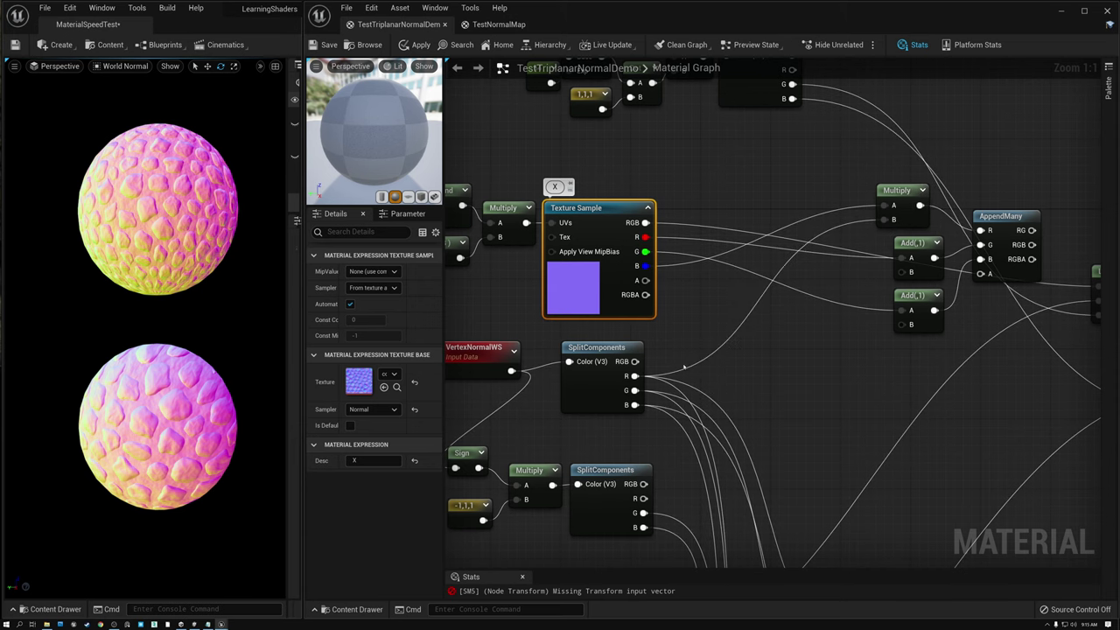
pyautogui.moveTo(634, 391); pyautogui.dragTo(897, 273)
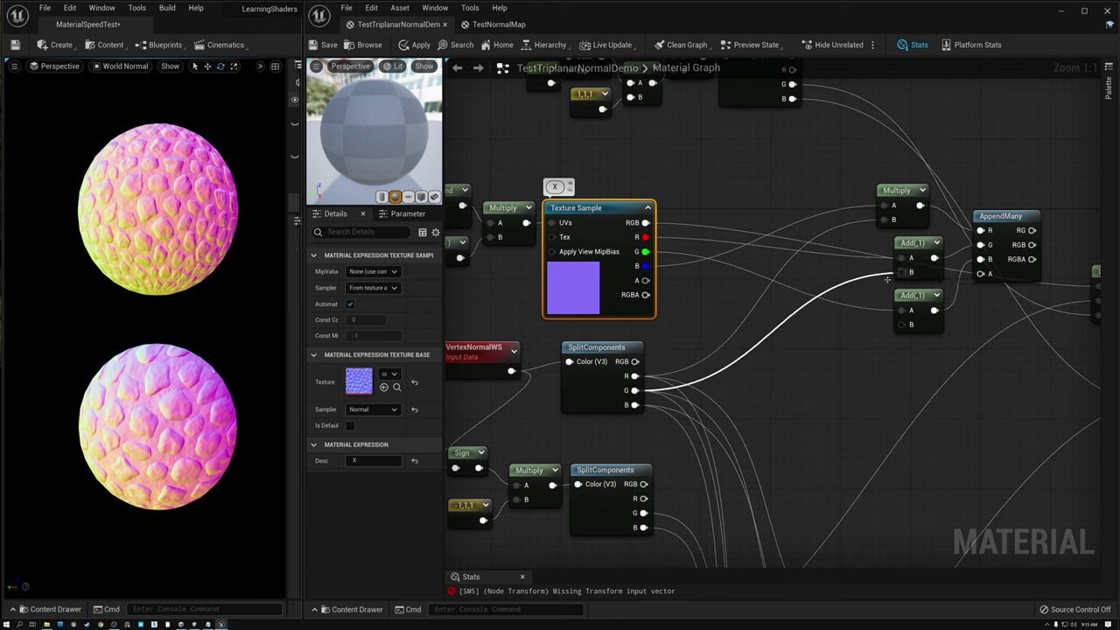
pyautogui.moveTo(634, 404); pyautogui.dragTo(904, 325)
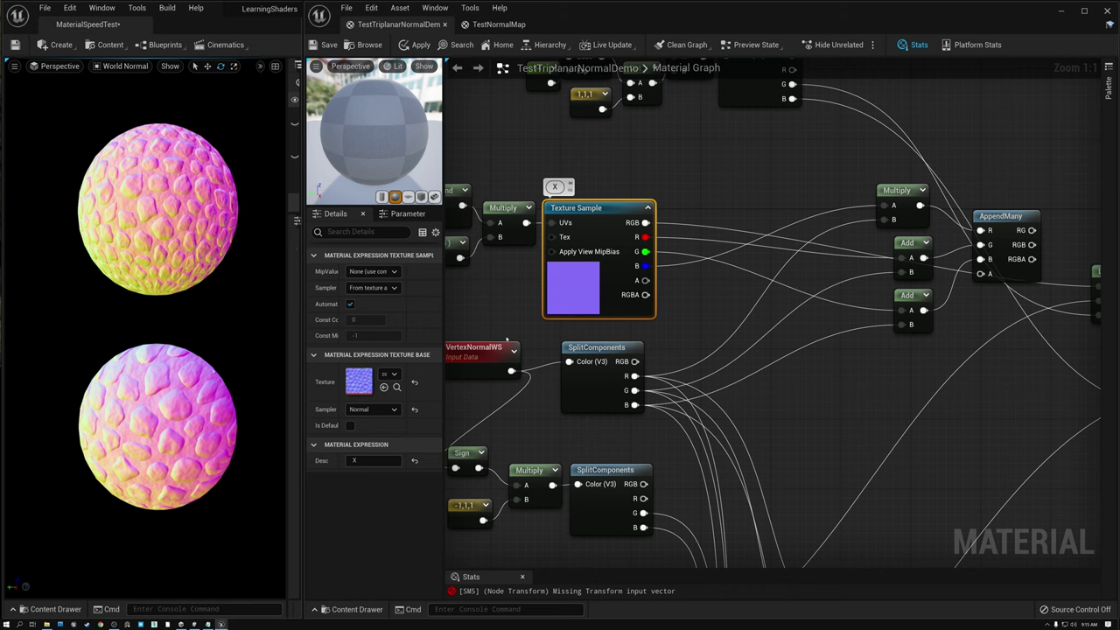
# - Connect the X row's AppendMany RGB output to the TransformVector input and save the material
pyautogui.moveTo(923, 310); pyautogui.dragTo(561, 231, button='right')
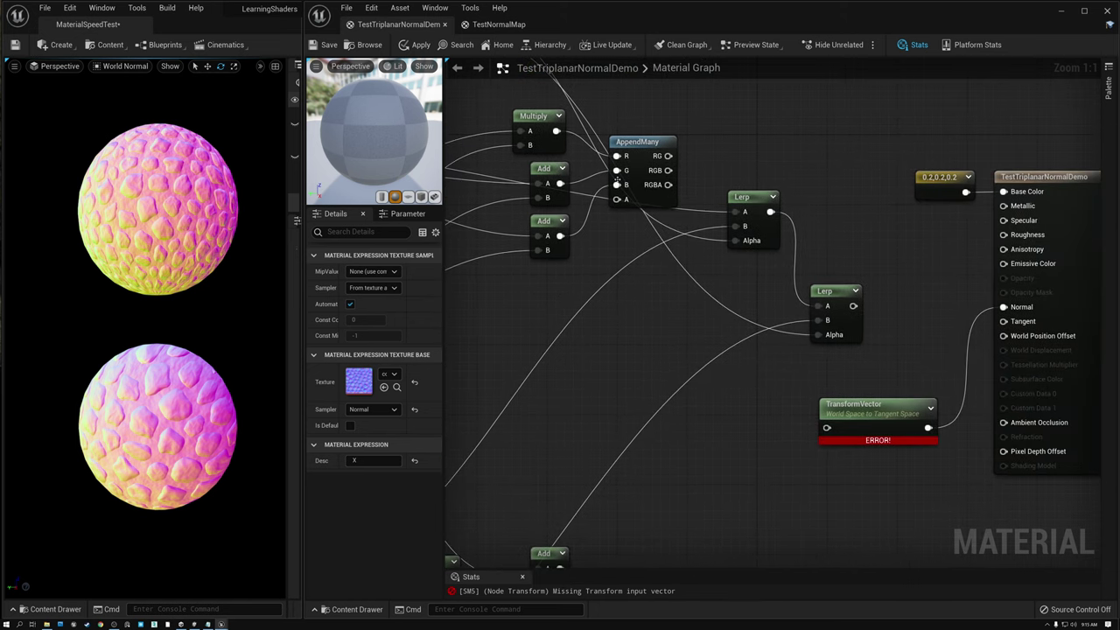
pyautogui.moveTo(770, 211); pyautogui.dragTo(826, 428)
pyautogui.click(328, 45)
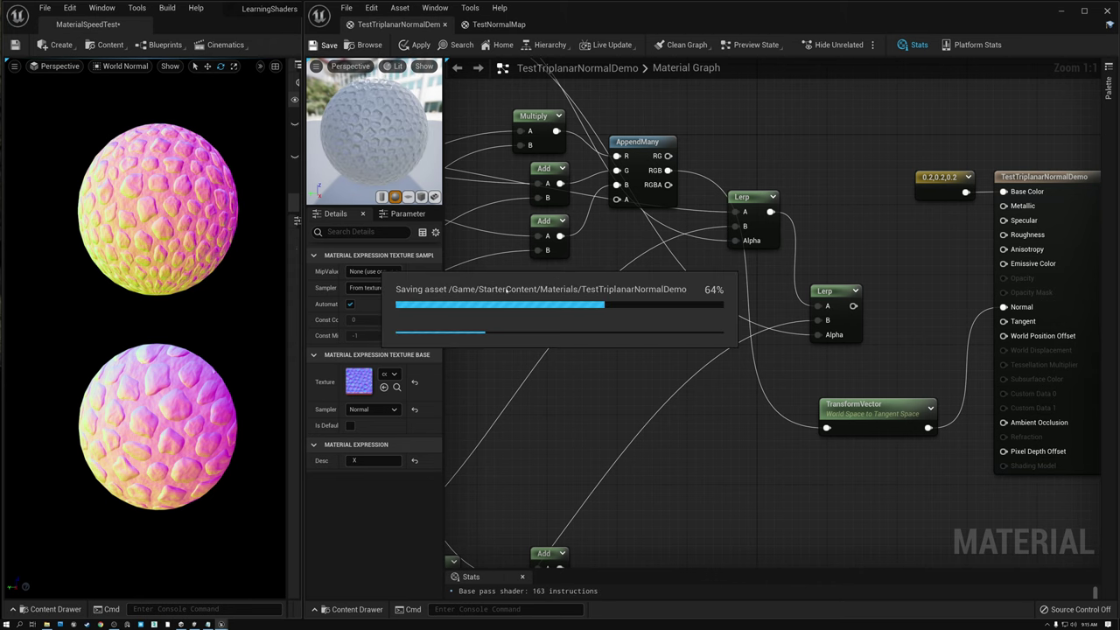
pyautogui.moveTo(502, 288); pyautogui.dragTo(861, 380, button='right')
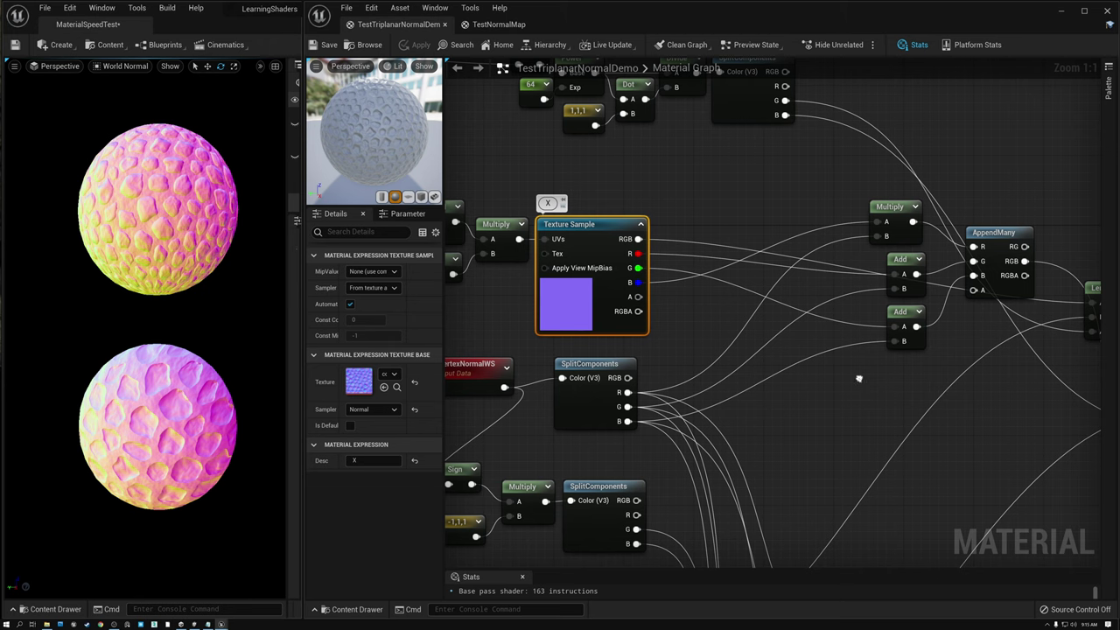
# - Move the X row's Multiply, two Adds and AppendMany closer to the X Texture Sample
pyautogui.keyDown('alt'); pyautogui.moveTo(137, 392); pyautogui.dragTo(107, 430); pyautogui.keyUp('alt')
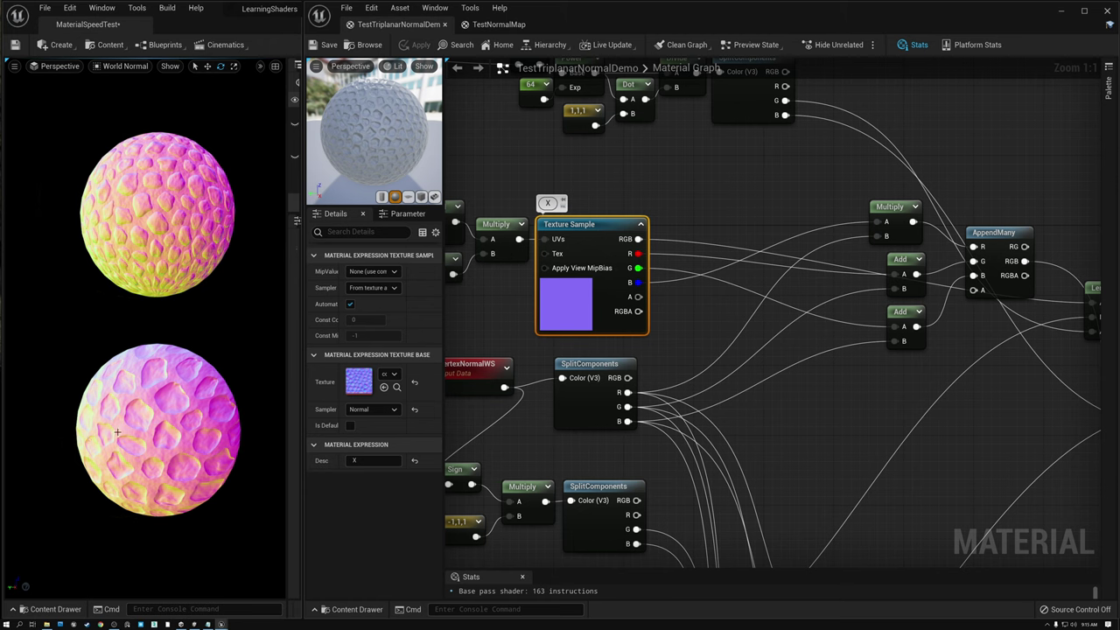
pyautogui.moveTo(168, 421); pyautogui.dragTo(155, 421)
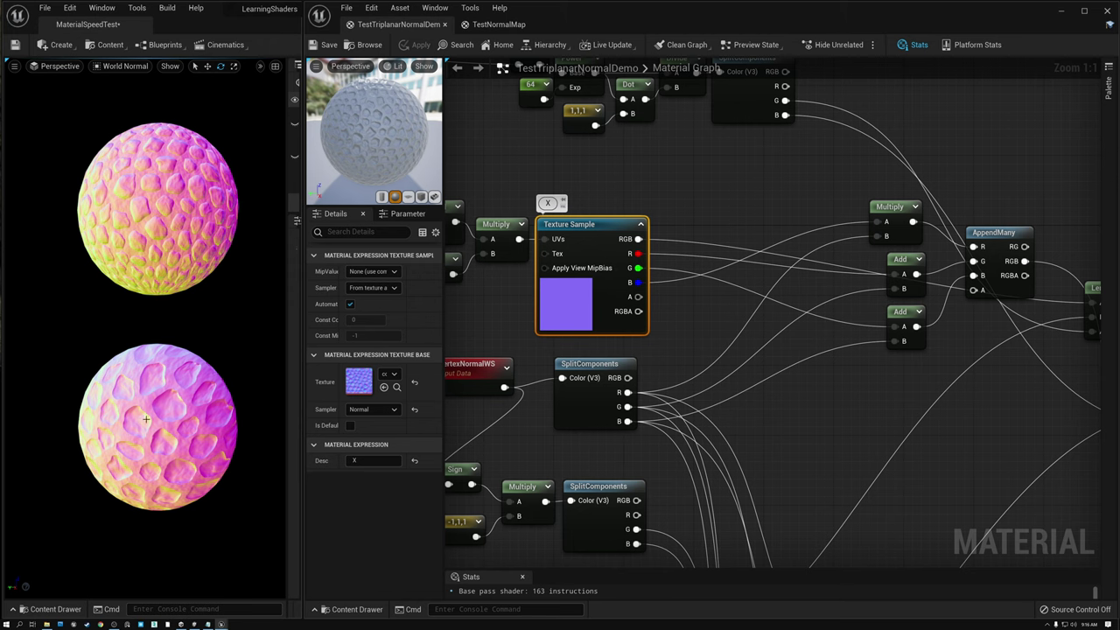
pyautogui.keyDown('alt'); pyautogui.moveTo(154, 421); pyautogui.dragTo(164, 399); pyautogui.keyUp('alt')
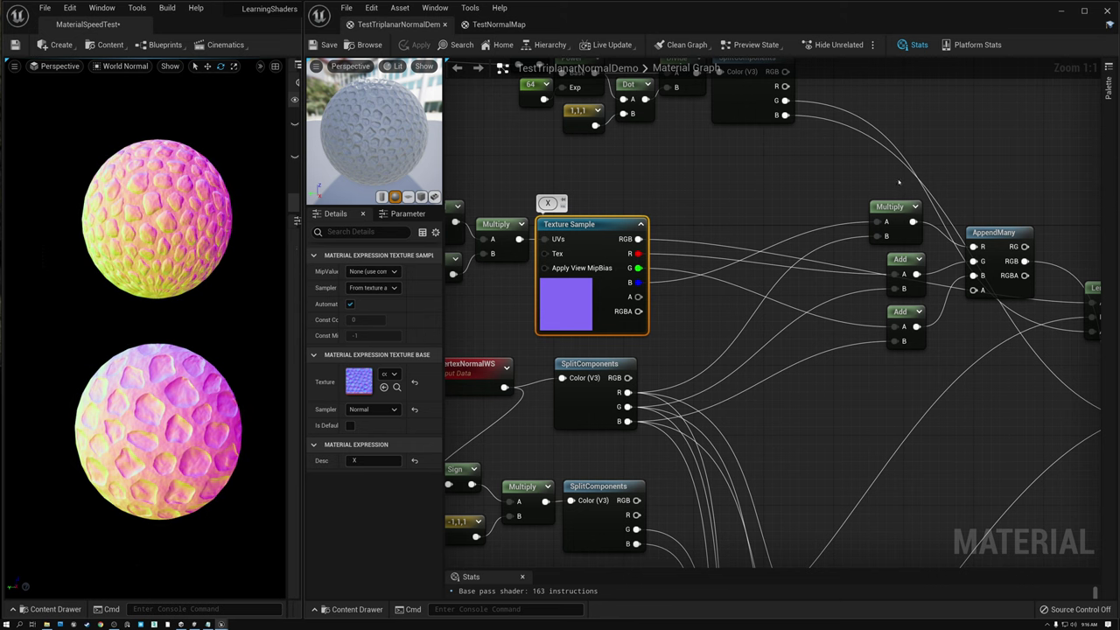
pyautogui.moveTo(899, 182); pyautogui.dragTo(971, 350)
pyautogui.moveTo(980, 245); pyautogui.dragTo(945, 236)
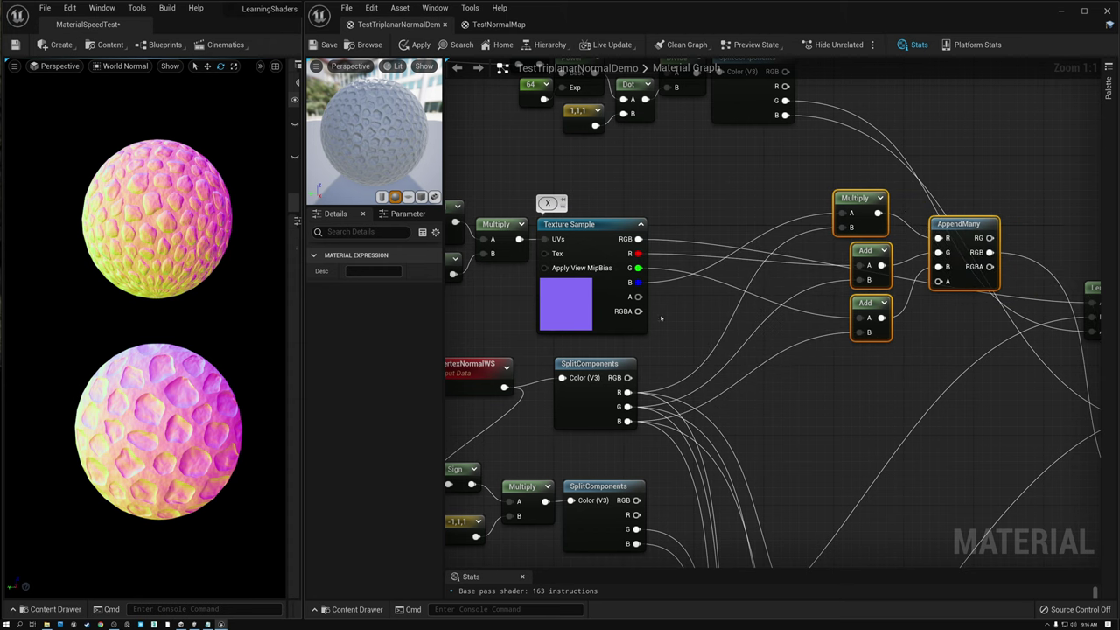
# - Insert a Multiply with Const B set to -1 between the X Texture Sample's G and the lower Add's A
pyautogui.moveTo(637, 268); pyautogui.dragTo(700, 326)
pyautogui.write('mul')
pyautogui.press('Return')
pyautogui.click(374, 287)
pyautogui.press('Return')
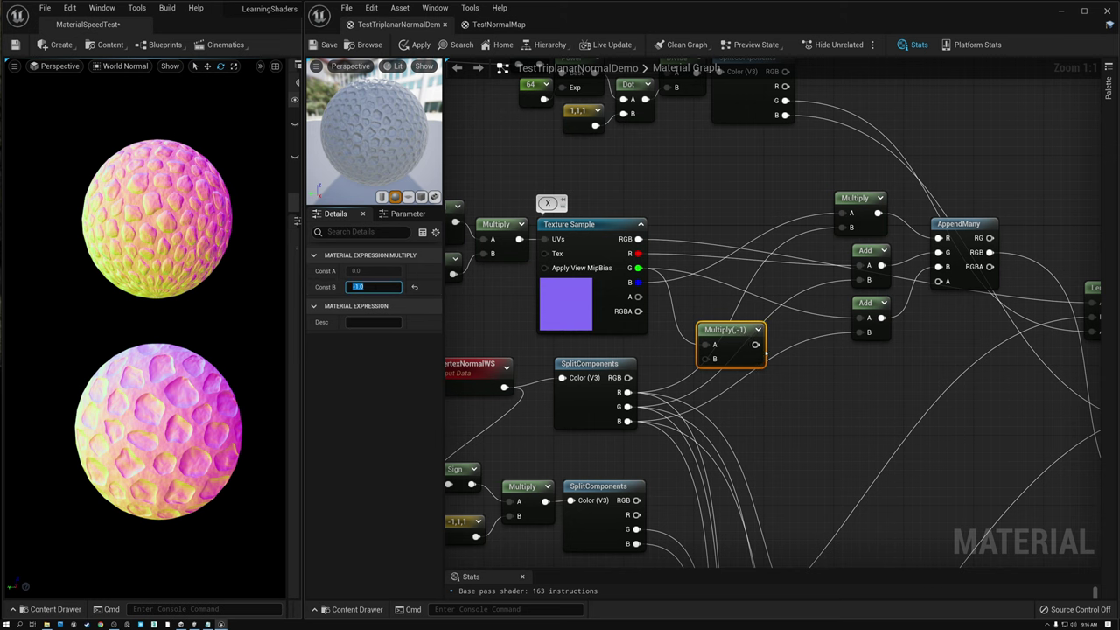
pyautogui.moveTo(756, 344); pyautogui.dragTo(860, 320)
pyautogui.moveTo(726, 331); pyautogui.dragTo(750, 304)
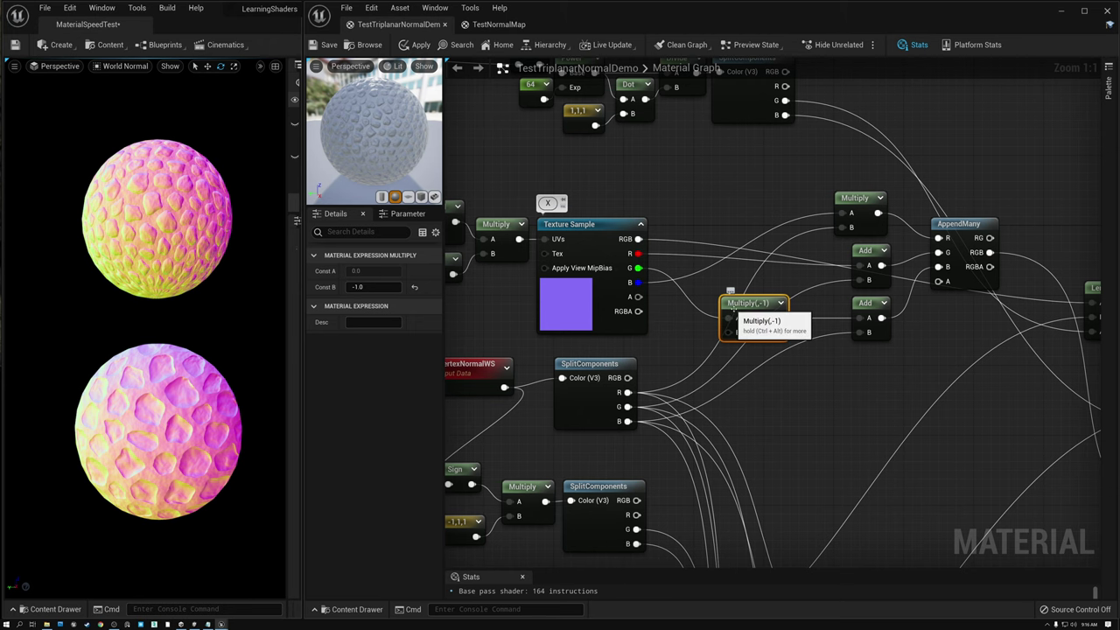
# - Add a Multiply node fed by the X Texture Sample's R and place it above the -1 Multiply
pyautogui.moveTo(638, 253); pyautogui.dragTo(694, 227)
pyautogui.write('mul')
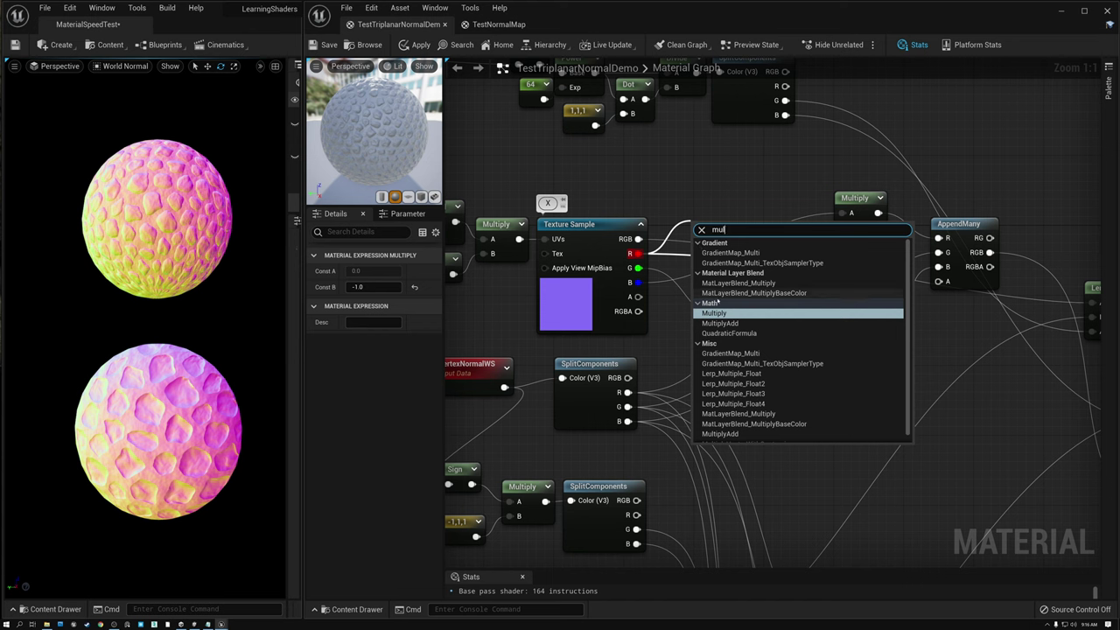
pyautogui.click(709, 313)
pyautogui.moveTo(718, 230); pyautogui.dragTo(722, 181)
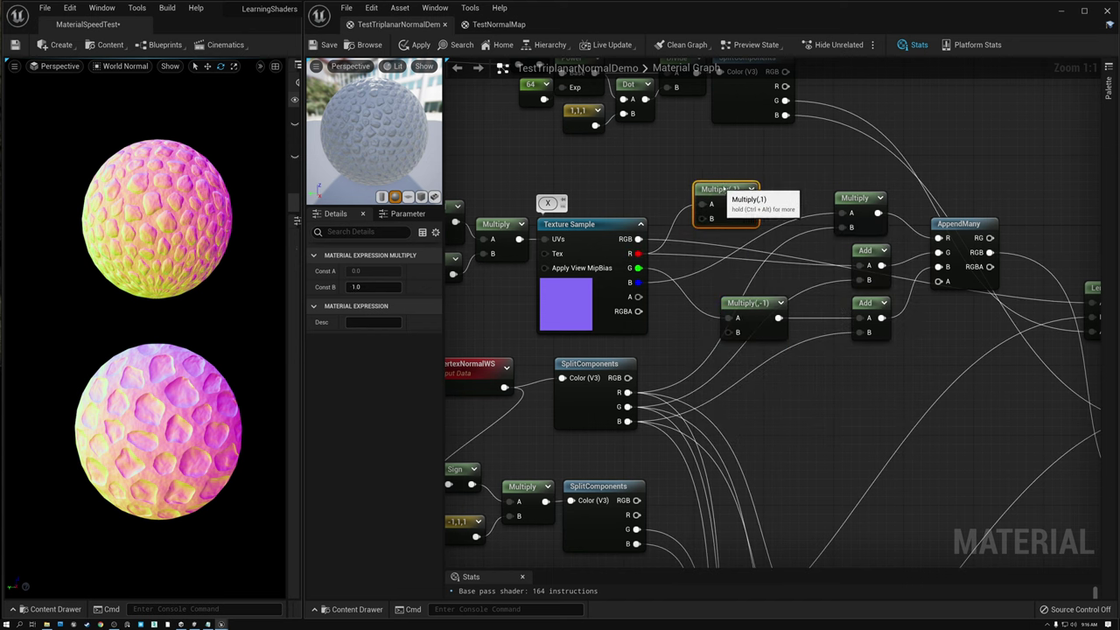
# - Connect the R of the sign-based SplitComponents to the B input of the new X-row Multiply
pyautogui.moveTo(666, 432); pyautogui.dragTo(733, 424, button='right')
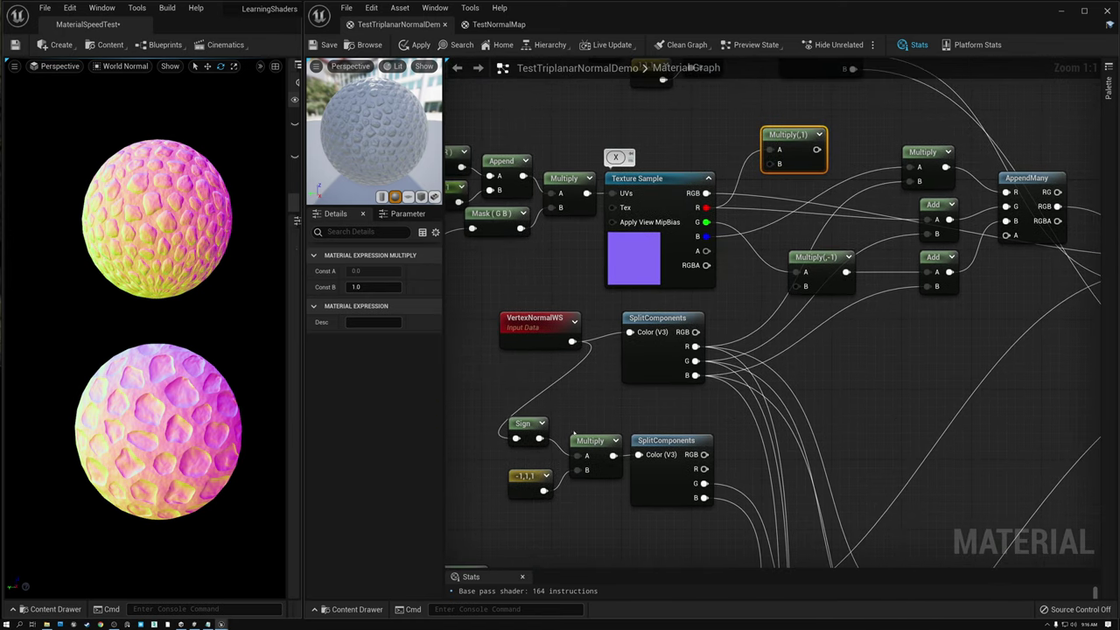
pyautogui.click(519, 420)
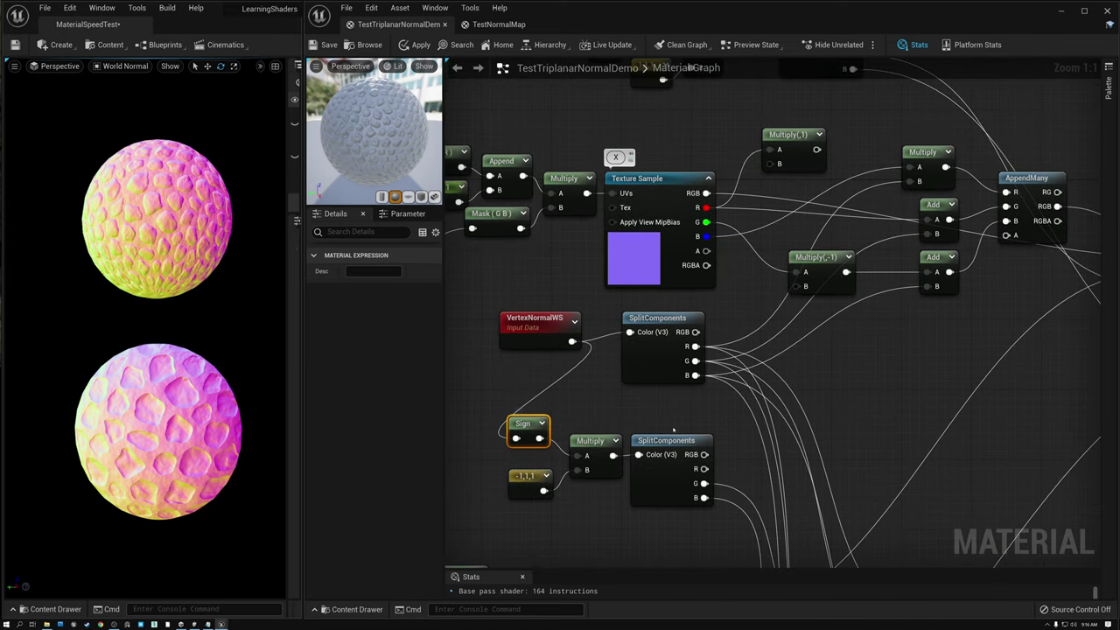
pyautogui.click(667, 443)
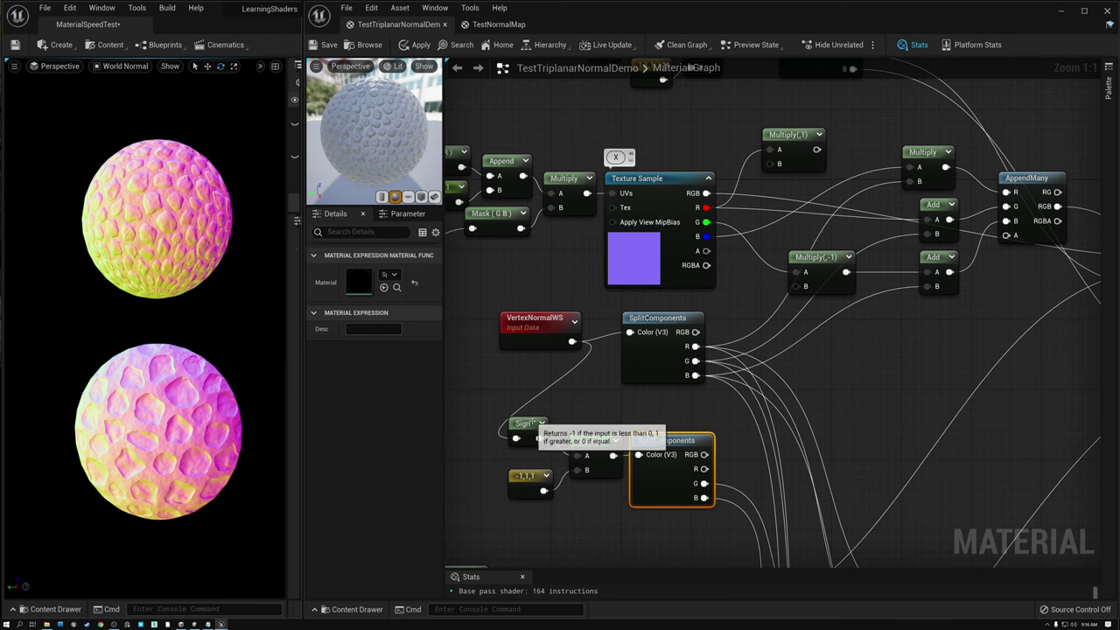
pyautogui.click(522, 422)
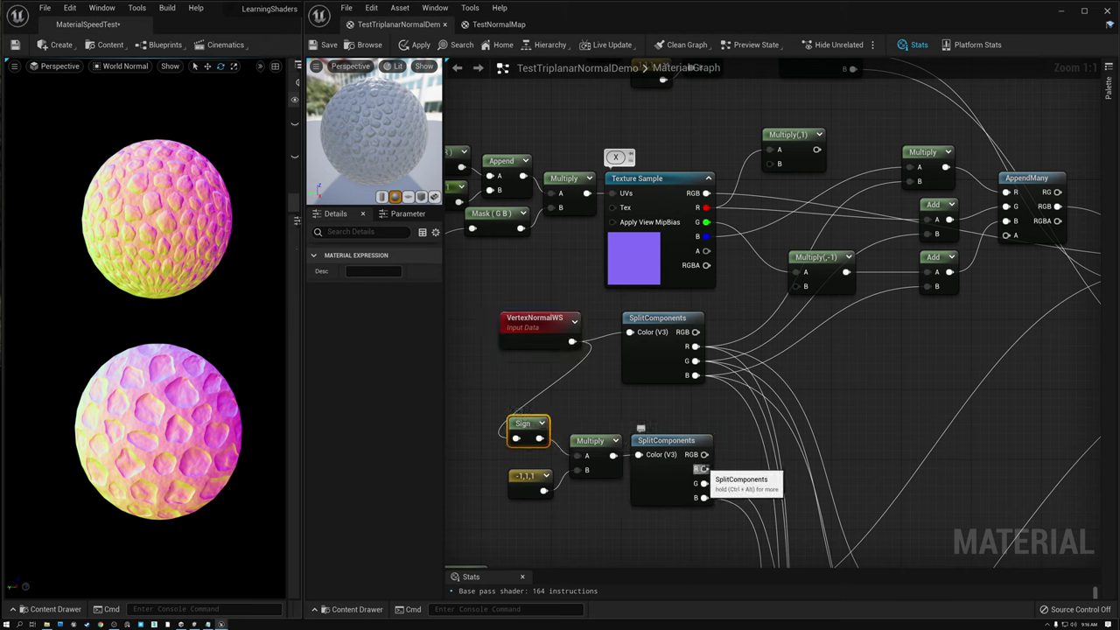
pyautogui.moveTo(704, 469); pyautogui.dragTo(803, 143)
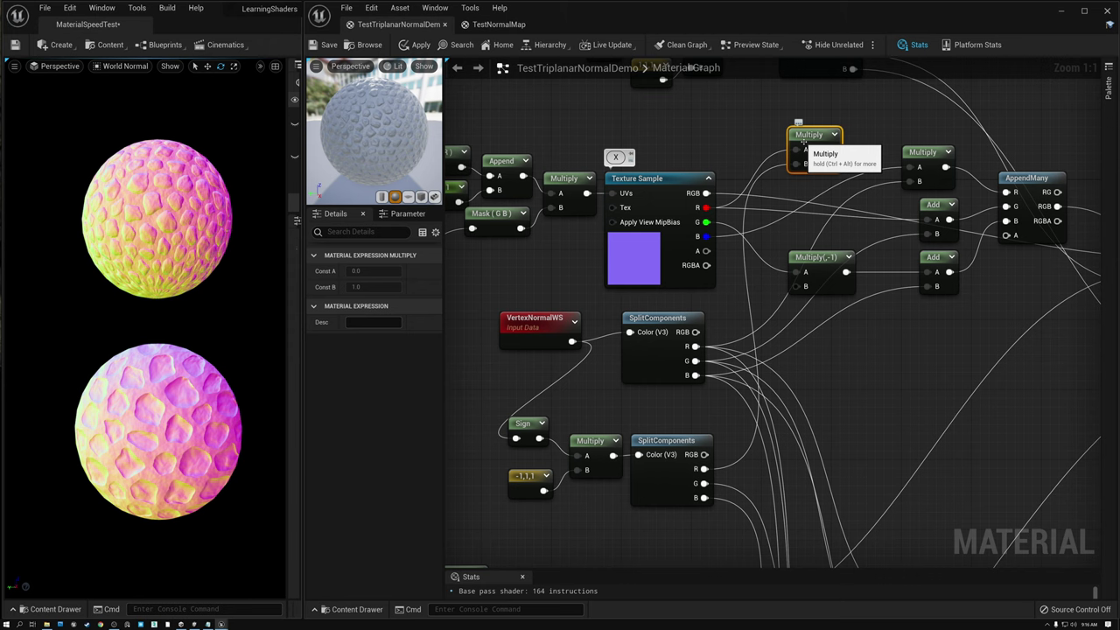
# - Align the sign Multiply above the -1 Multiply, connect its output to the upper Add's A, and save the material
pyautogui.moveTo(804, 143); pyautogui.dragTo(935, 220)
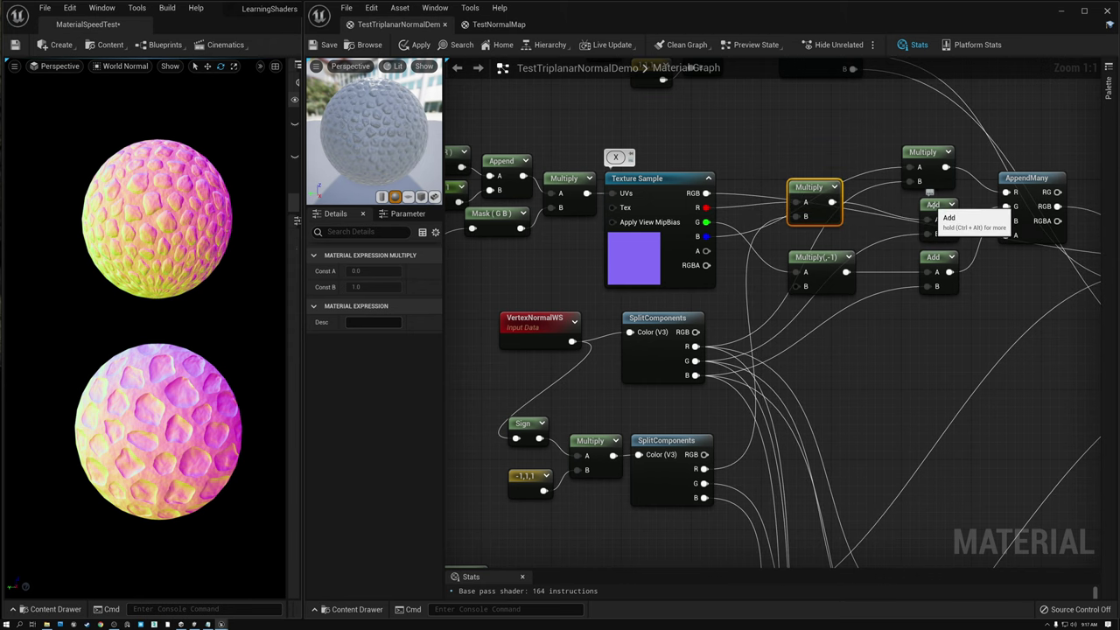
pyautogui.moveTo(888, 201); pyautogui.dragTo(757, 209, button='right')
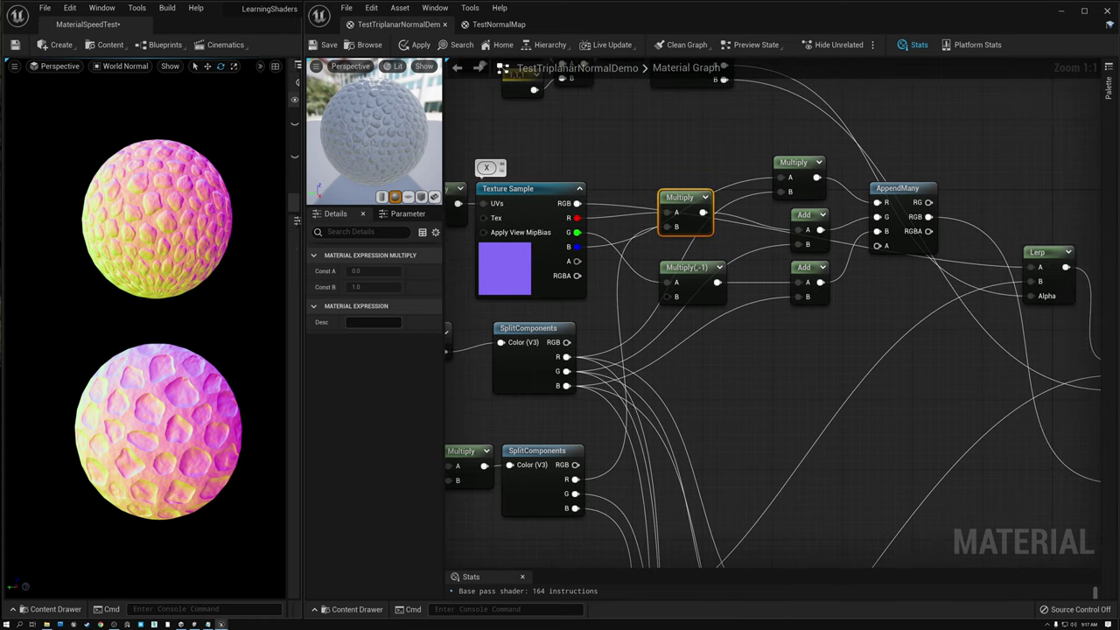
pyautogui.click(322, 45)
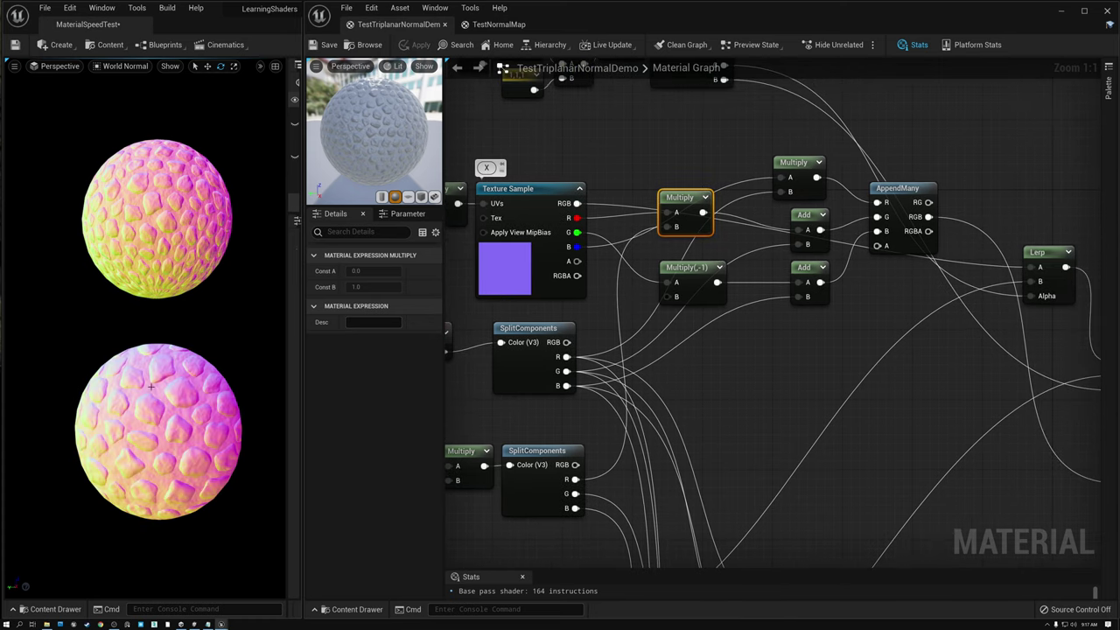
# - Inspect the X-axis normals on both spheres from several sides, along with the X Texture Sample and VertexNormalWS nodes
pyautogui.keyDown('alt'); pyautogui.moveTo(165, 406); pyautogui.dragTo(172, 424); pyautogui.keyUp('alt')
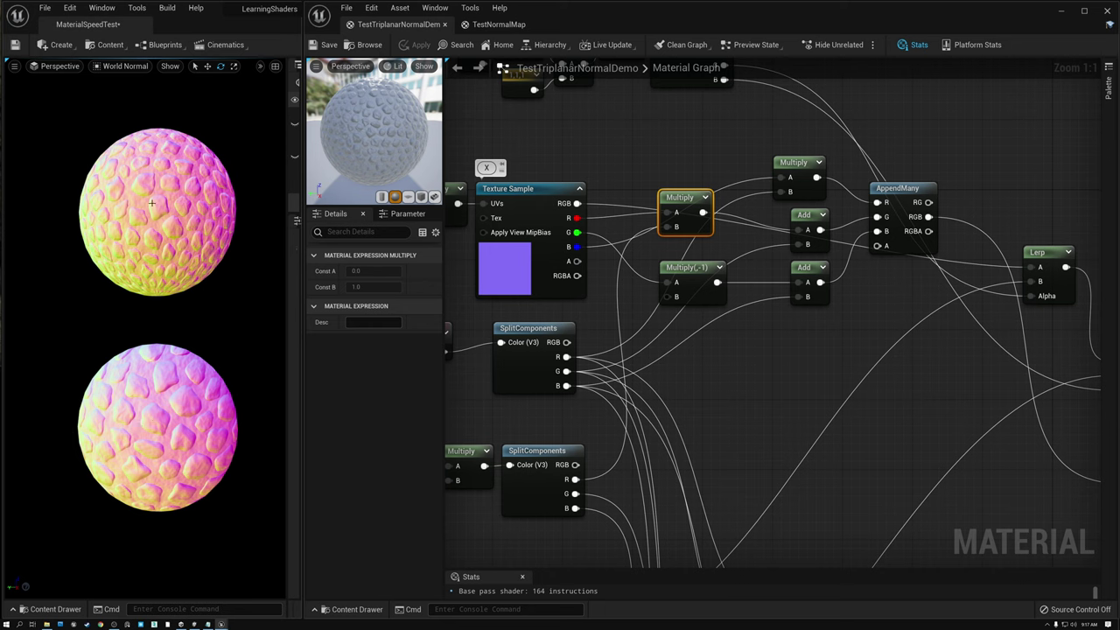
pyautogui.keyDown('alt'); pyautogui.moveTo(173, 424); pyautogui.dragTo(66, 419); pyautogui.keyUp('alt')
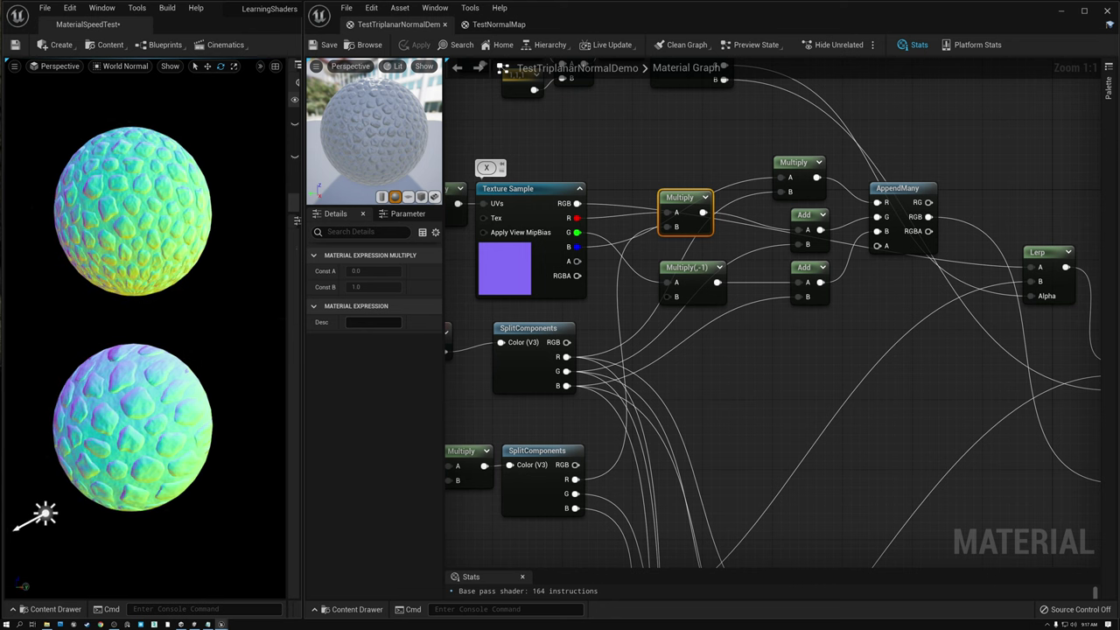
pyautogui.moveTo(45, 517); pyautogui.dragTo(37, 483)
pyautogui.moveTo(138, 204)
pyautogui.keyDown('alt'); pyautogui.mouseDown()
pyautogui.moveTo(128, 216)
pyautogui.moveTo(155, 192)
pyautogui.mouseUp(); pyautogui.keyUp('alt')
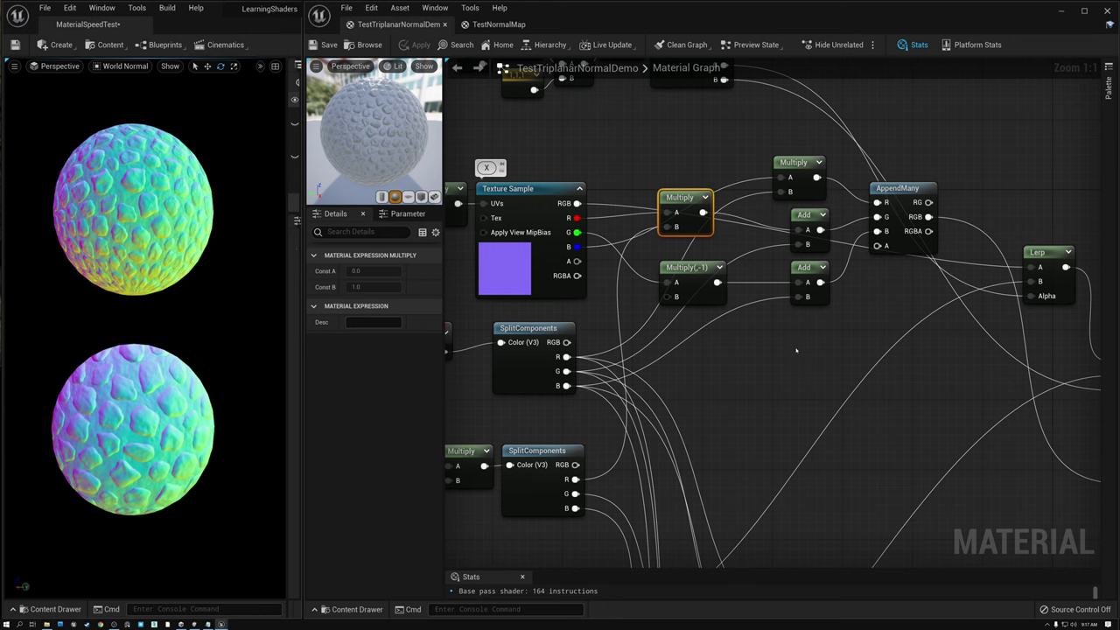
pyautogui.scroll(-1, 795, 351)
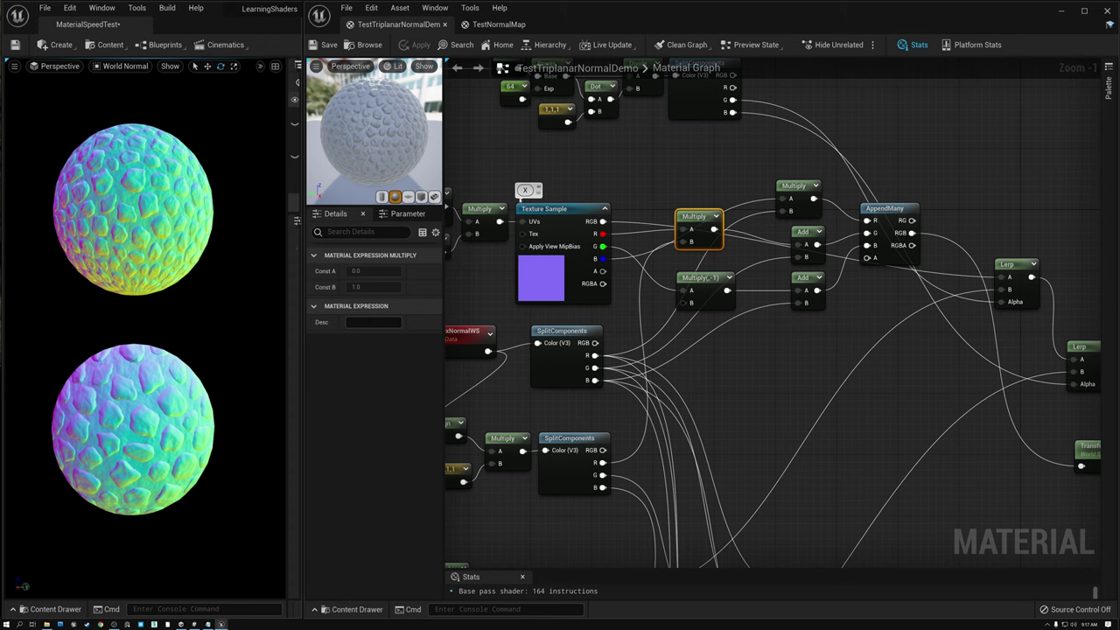
pyautogui.click(548, 208)
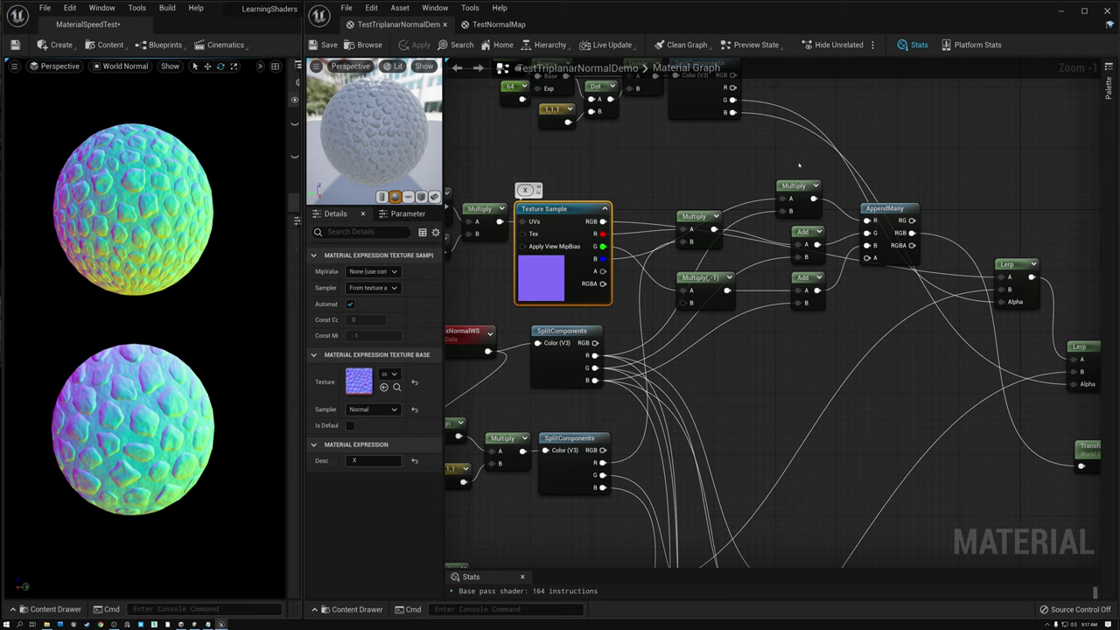
pyautogui.click(465, 336)
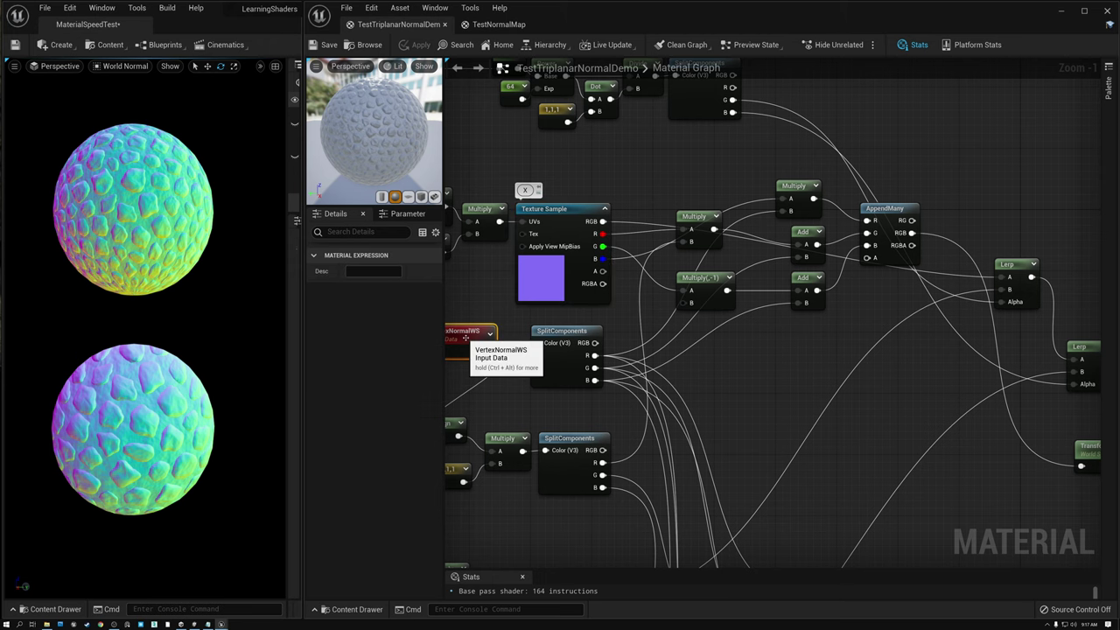
# - Tidy the X row by lowering the Adds, their Multiply and AppendMany, and raising the sign Multiply and -1 Multiply
pyautogui.moveTo(792, 170); pyautogui.dragTo(901, 358)
pyautogui.moveTo(815, 180); pyautogui.dragTo(800, 207)
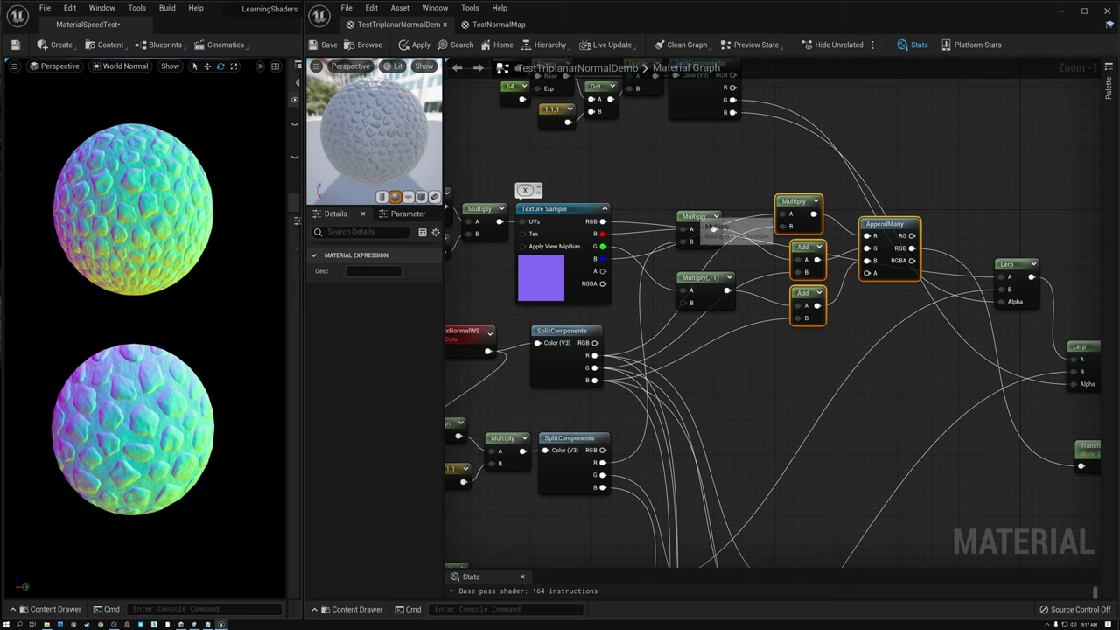
pyautogui.moveTo(689, 225); pyautogui.dragTo(693, 179)
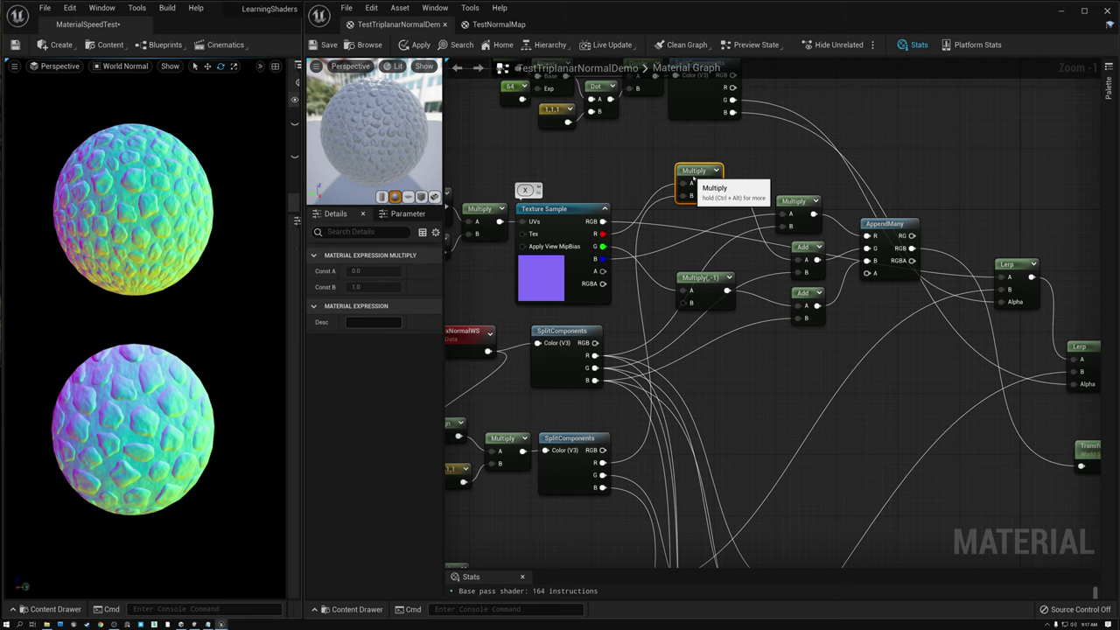
pyautogui.moveTo(692, 180); pyautogui.dragTo(700, 188)
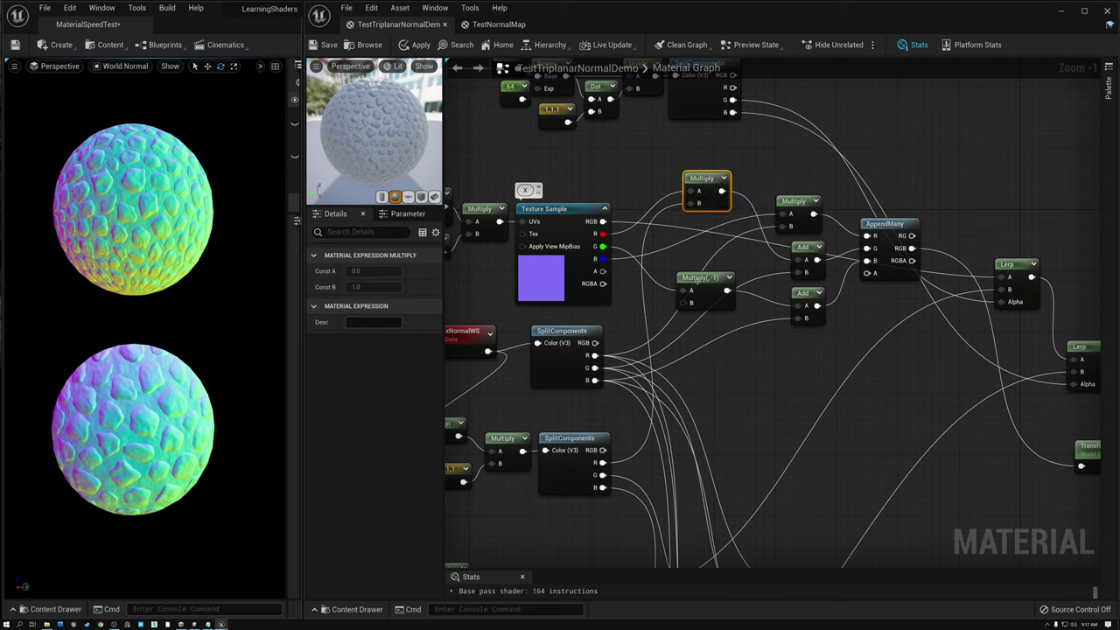
pyautogui.moveTo(706, 283); pyautogui.dragTo(706, 260)
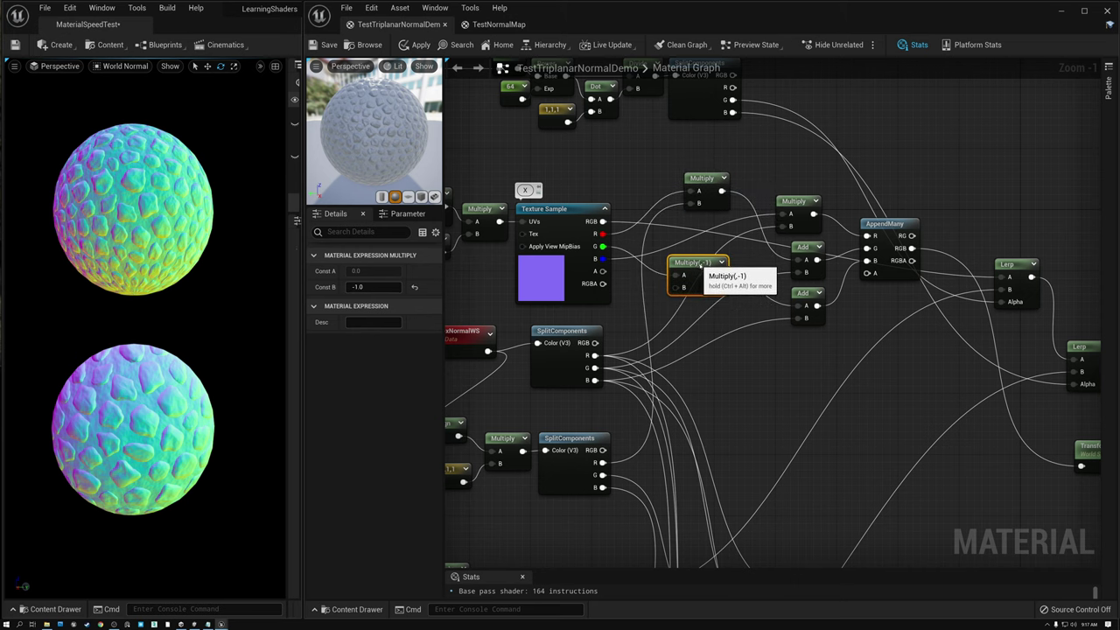
# - Move the VertexNormalWS, Sign and SplitComponents group below the Z row, and shift the Y and Z rows up toward the X row
pyautogui.scroll(-4, 760, 380)
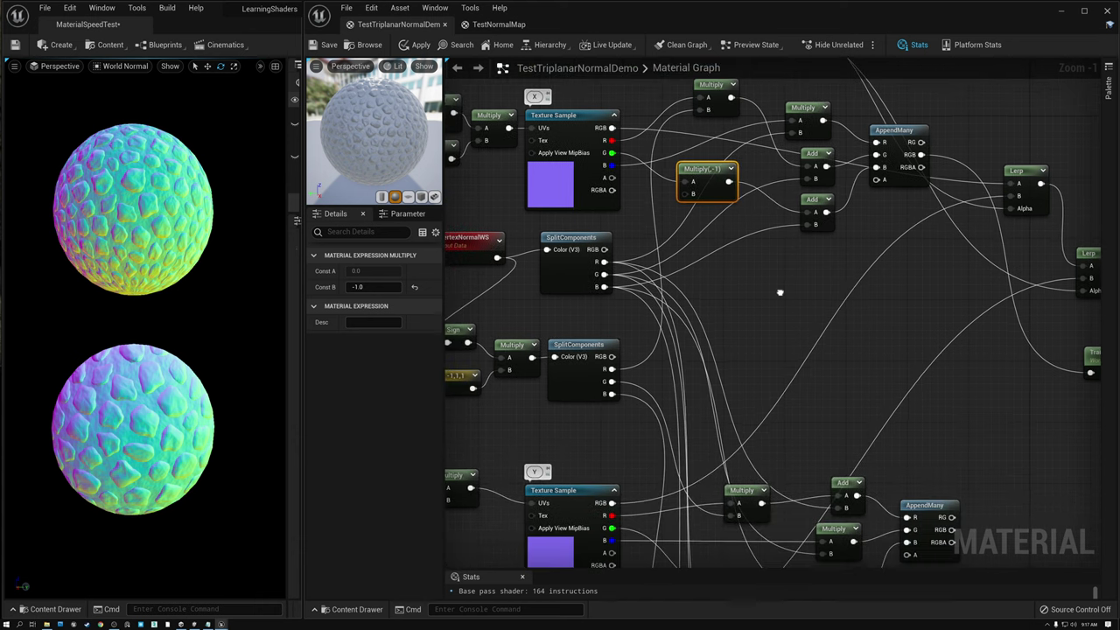
pyautogui.moveTo(632, 230); pyautogui.dragTo(718, 308)
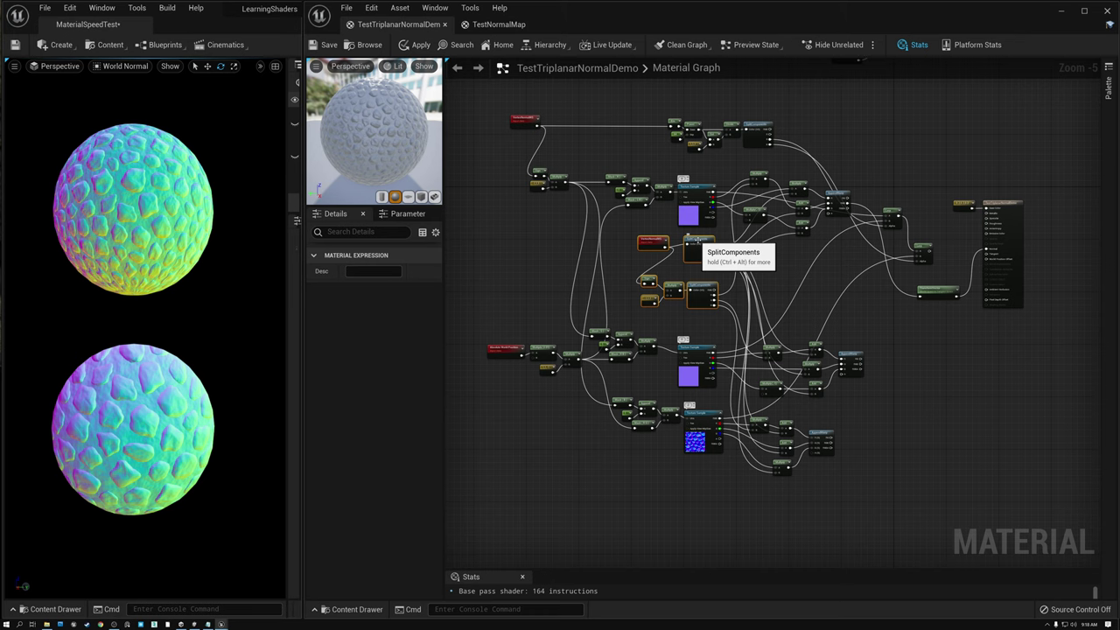
pyautogui.moveTo(698, 241); pyautogui.dragTo(726, 523)
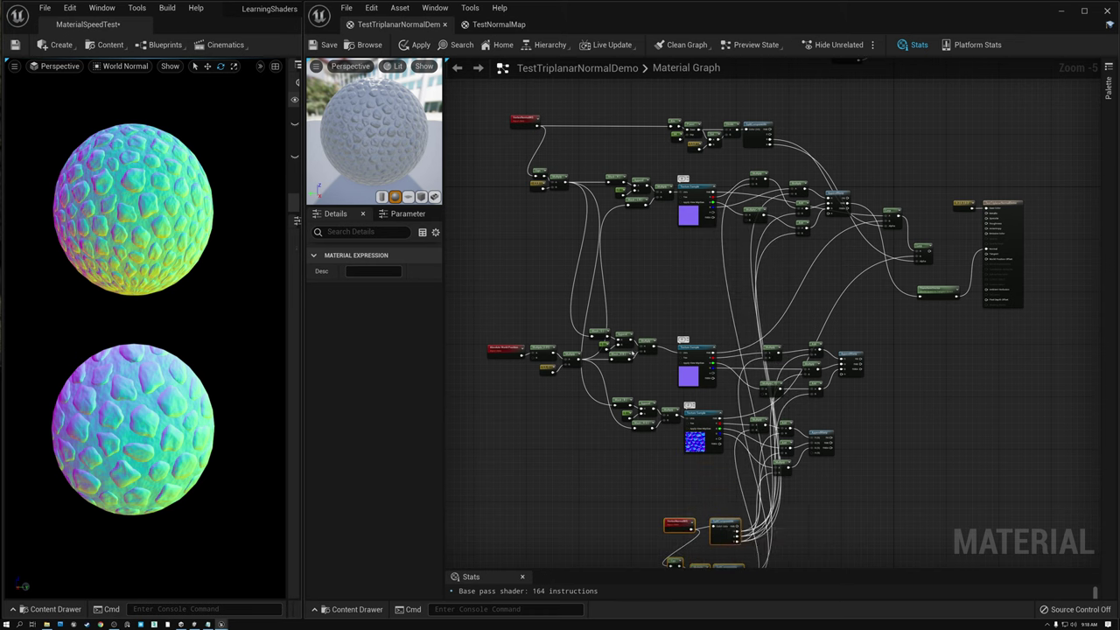
pyautogui.moveTo(596, 313); pyautogui.dragTo(879, 468)
pyautogui.moveTo(851, 339); pyautogui.dragTo(848, 274)
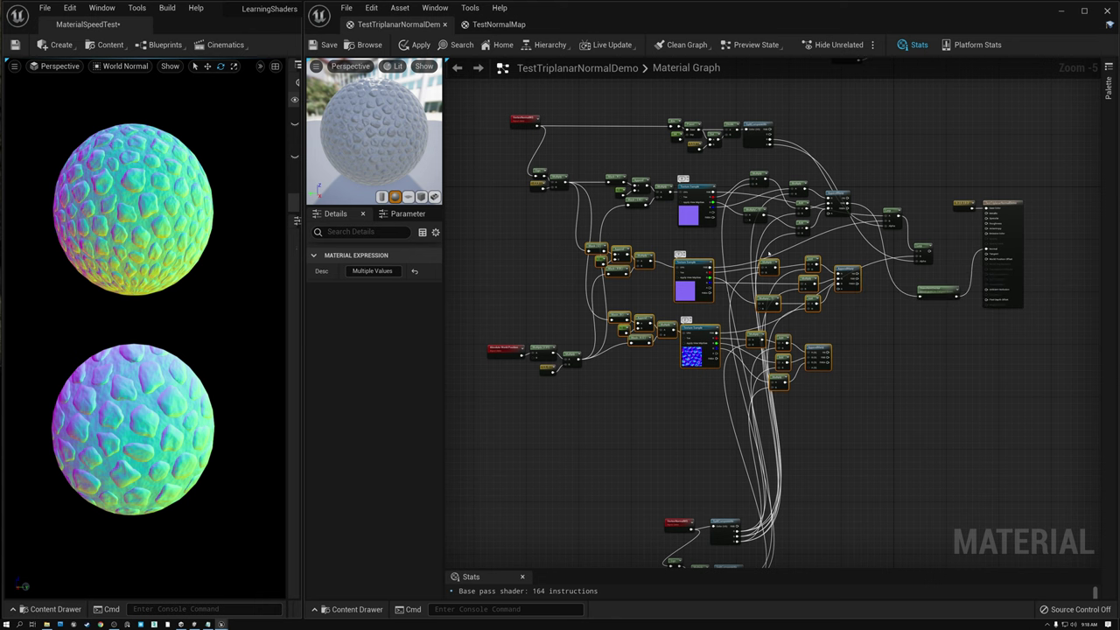
# - Connect the X AppendMany's RGB to the first Lerp's A and the Y AppendMany's RGB to its B
pyautogui.scroll(1, 768, 254)
pyautogui.scroll(1, 908, 253)
pyautogui.moveTo(855, 297)
pyautogui.mouseDown(button='right')
pyautogui.moveTo(867, 308)
pyautogui.moveTo(867, 287)
pyautogui.mouseUp(button='right')
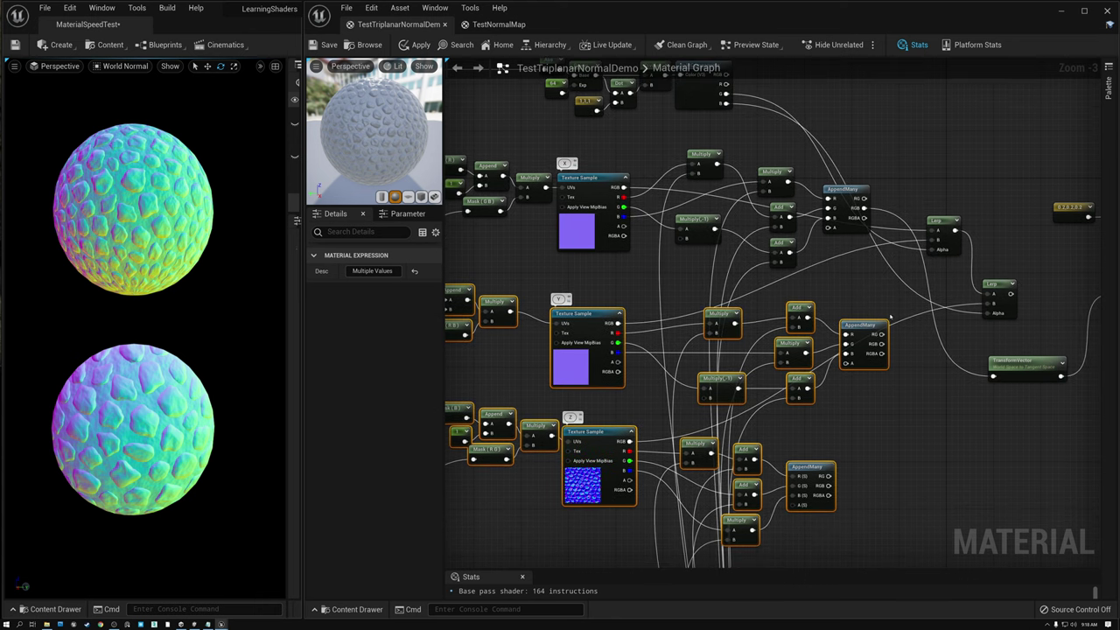
pyautogui.click(903, 359)
pyautogui.moveTo(865, 209); pyautogui.dragTo(935, 230)
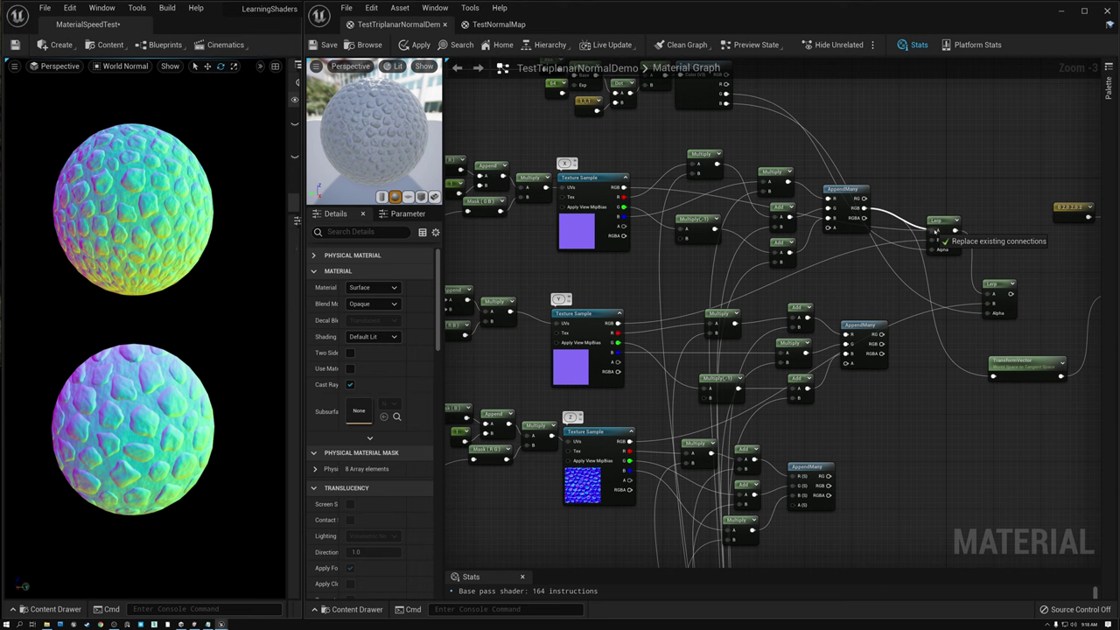
pyautogui.moveTo(881, 343); pyautogui.dragTo(933, 239)
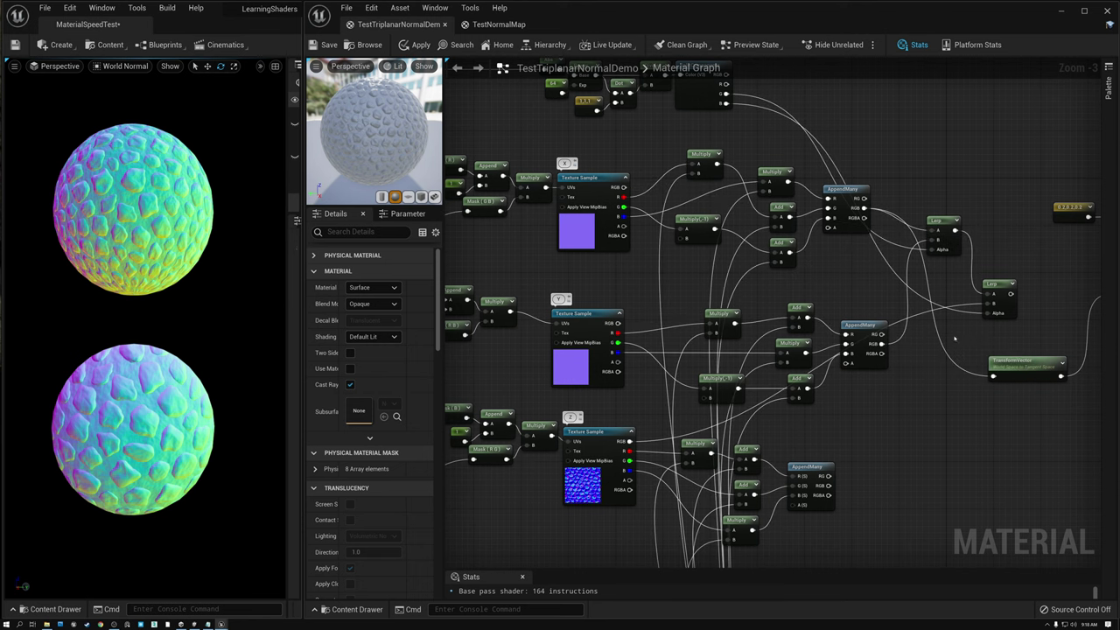
# - Connect the Z AppendMany's RGB to the second Lerp's B, feed that Lerp into TransformVector, and place TransformVector beside it
pyautogui.moveTo(833, 482); pyautogui.dragTo(993, 377)
pyautogui.moveTo(992, 377); pyautogui.dragTo(819, 413, button='right')
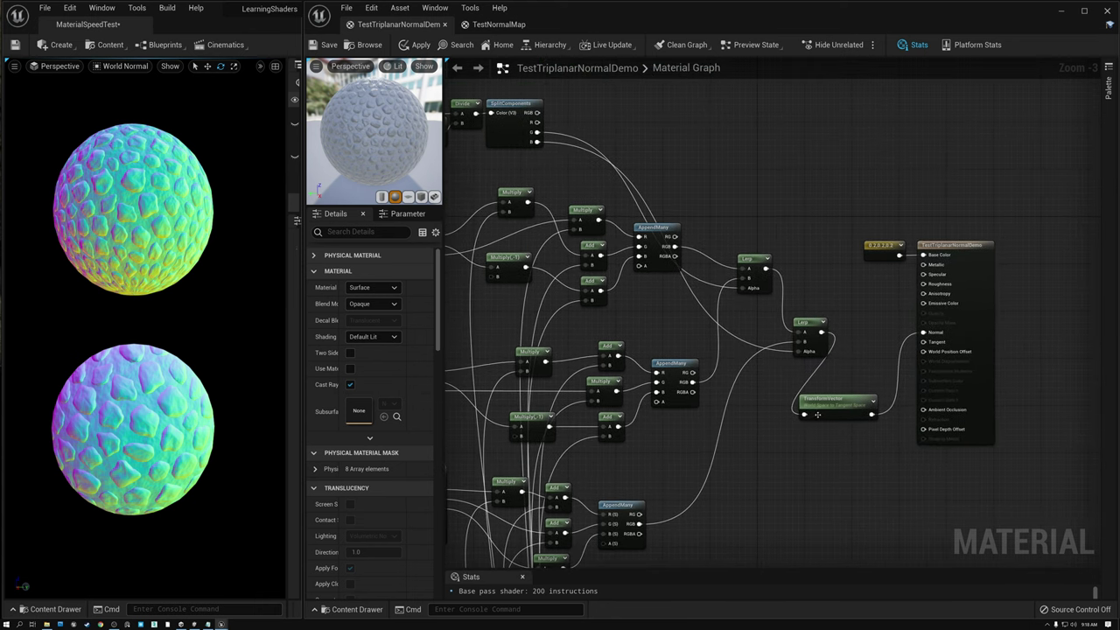
pyautogui.moveTo(831, 405); pyautogui.dragTo(866, 319)
# - Line up the TransformVector node directly beside the second Lerp's output
pyautogui.moveTo(866, 320); pyautogui.dragTo(996, 250, button='right')
pyautogui.moveTo(677, 164); pyautogui.dragTo(856, 309)
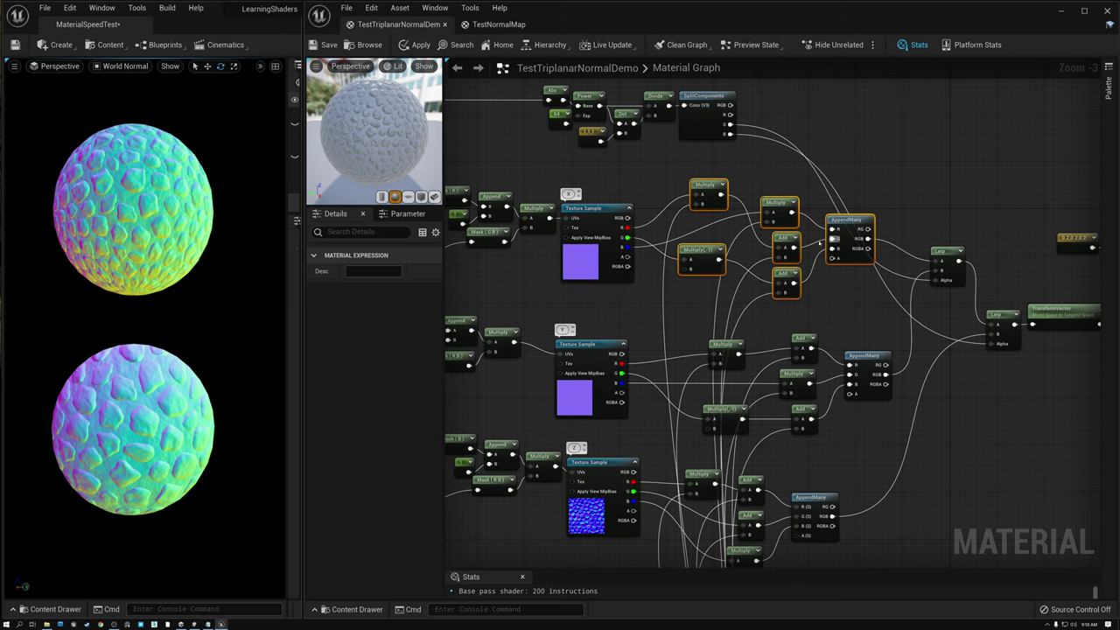
pyautogui.moveTo(857, 305); pyautogui.dragTo(757, 294, button='right')
pyautogui.click(949, 306)
pyautogui.moveTo(949, 306); pyautogui.dragTo(955, 306)
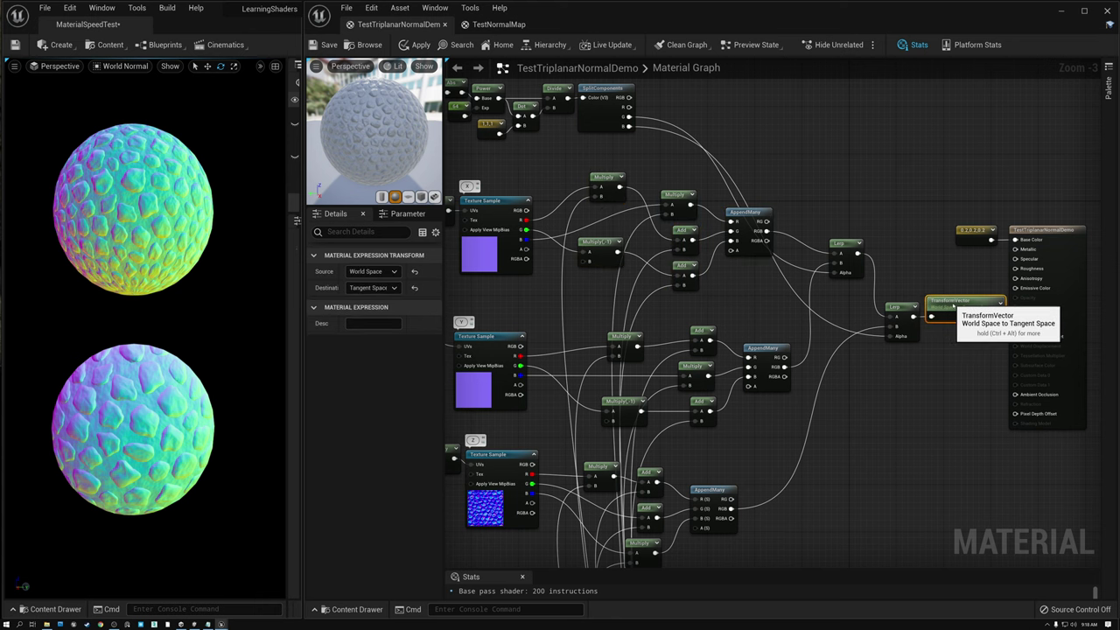
# - Tidy the Y row by moving its sign Multiply up and closer to the Texture Sample, and the -1 Multiply slightly up and closer too
pyautogui.moveTo(756, 295); pyautogui.dragTo(831, 200, button='right')
pyautogui.scroll(2, 634, 199)
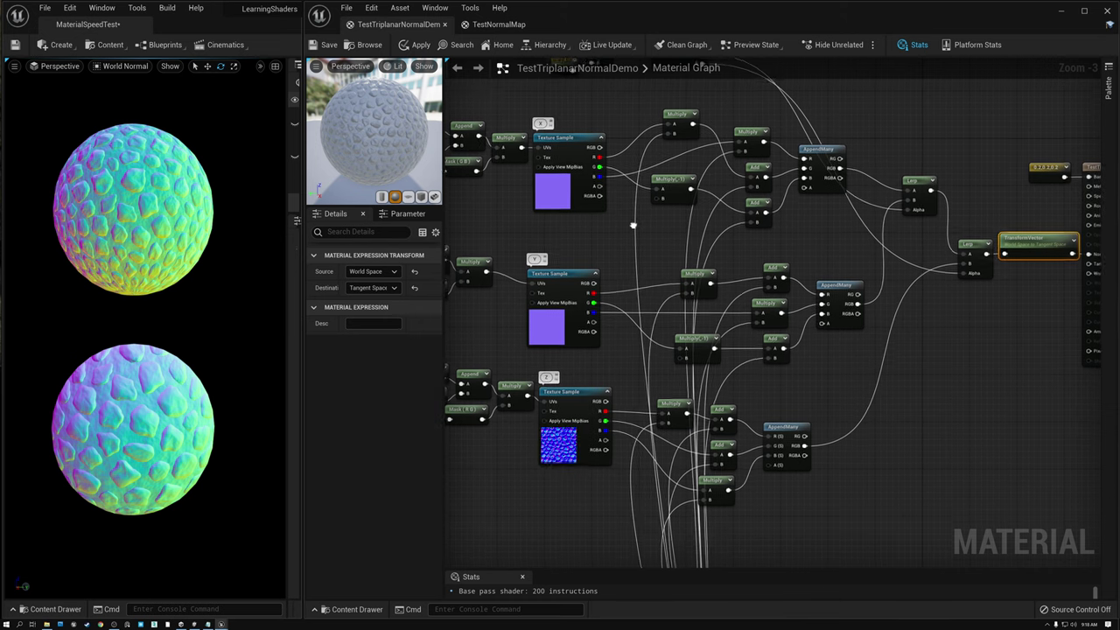
pyautogui.scroll(1, 615, 201)
pyautogui.moveTo(616, 214); pyautogui.dragTo(610, 164, button='right')
pyautogui.click(840, 184)
pyautogui.click(832, 238)
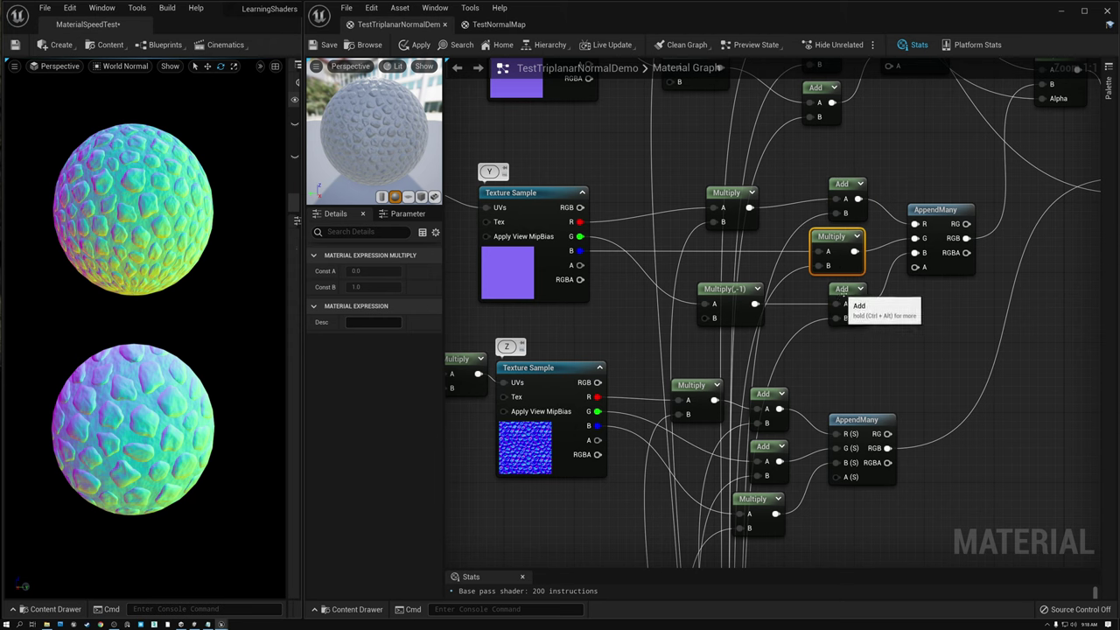
pyautogui.click(840, 295)
pyautogui.moveTo(737, 199); pyautogui.dragTo(710, 181)
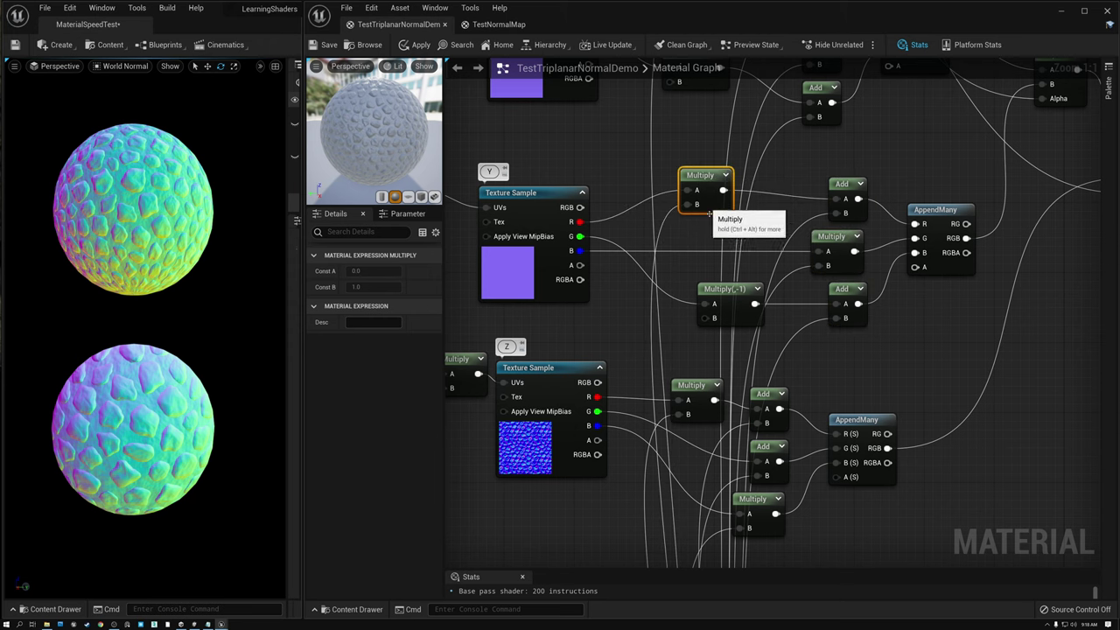
pyautogui.moveTo(727, 293)
pyautogui.mouseDown()
pyautogui.moveTo(709, 267)
pyautogui.moveTo(711, 280)
pyautogui.mouseUp()
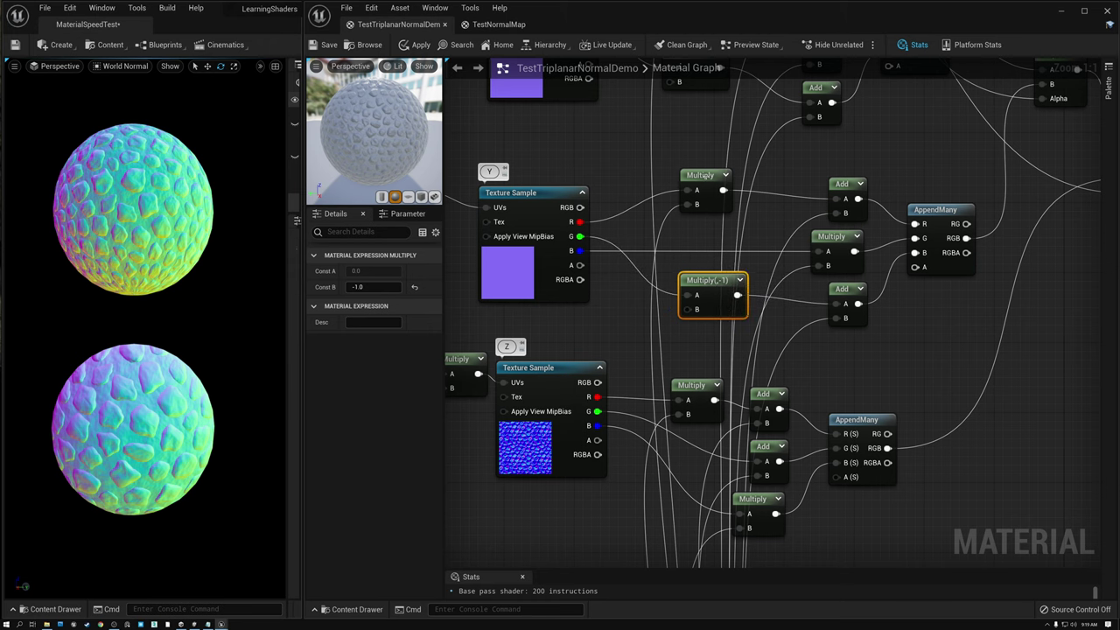
pyautogui.moveTo(716, 178); pyautogui.dragTo(707, 178)
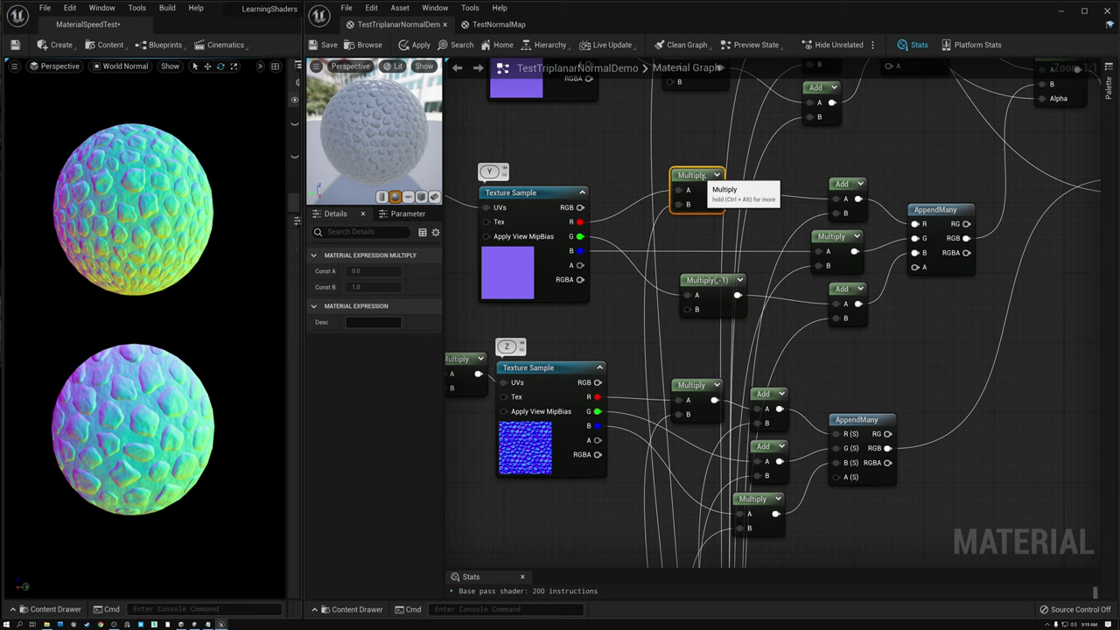
# - Tidy the Z row by shifting the Adds, lower Multiply and AppendMany away from the Texture Sample, and raising the sign Multiply slightly
pyautogui.moveTo(702, 234); pyautogui.dragTo(709, 62, button='right')
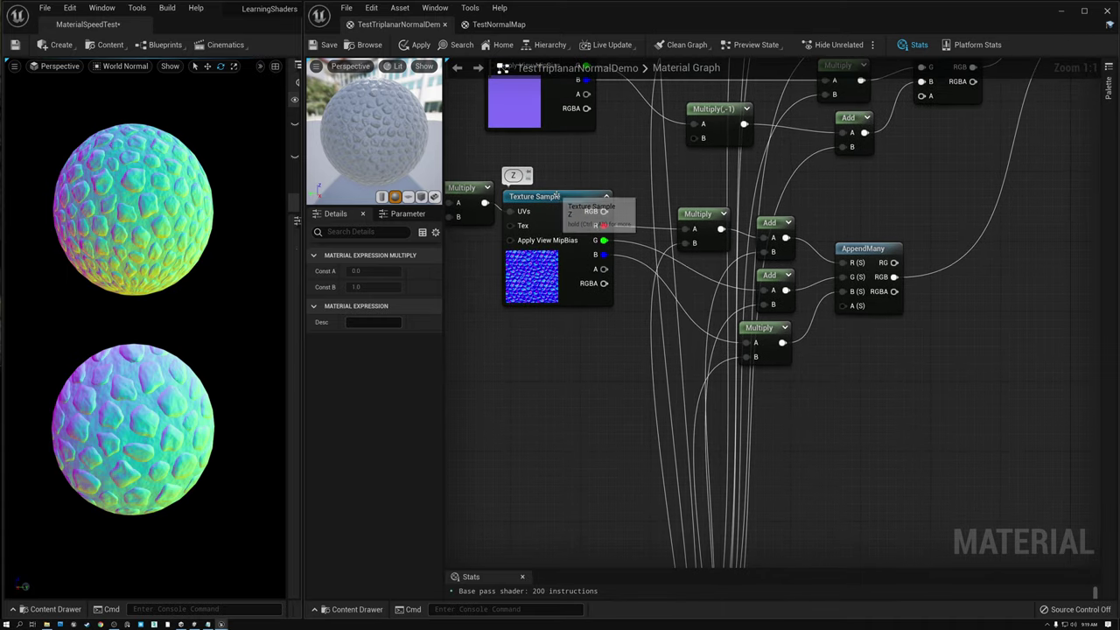
pyautogui.moveTo(782, 210); pyautogui.dragTo(884, 341)
pyautogui.moveTo(874, 256); pyautogui.dragTo(919, 249)
pyautogui.moveTo(697, 214); pyautogui.dragTo(706, 205)
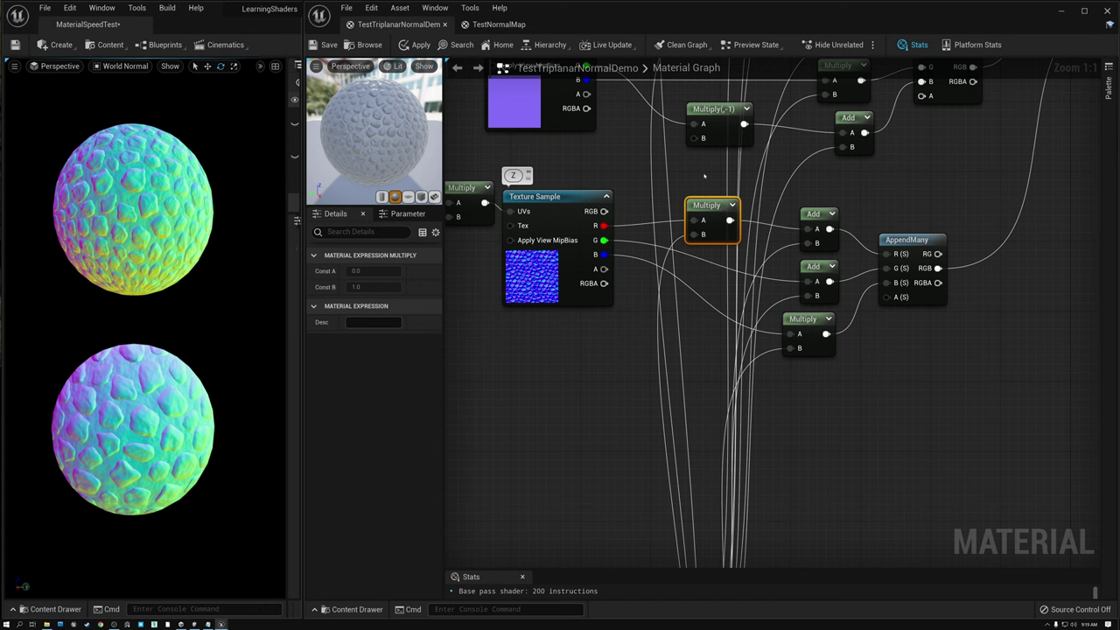
# - Review the X, Y and Z sample rows one after another, then the TransformVector that converts the blend to tangent space
pyautogui.scroll(-5, 706, 207)
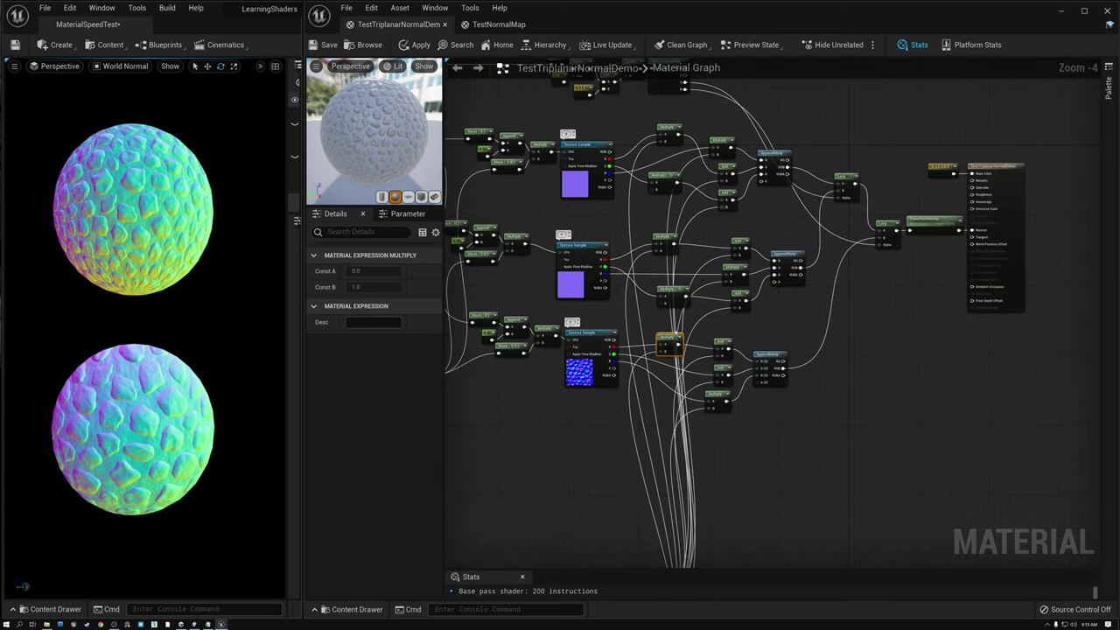
pyautogui.moveTo(586, 124); pyautogui.dragTo(739, 199)
pyautogui.moveTo(589, 123); pyautogui.dragTo(777, 208)
pyautogui.moveTo(589, 220); pyautogui.dragTo(791, 299)
pyautogui.moveTo(600, 322); pyautogui.dragTo(774, 415)
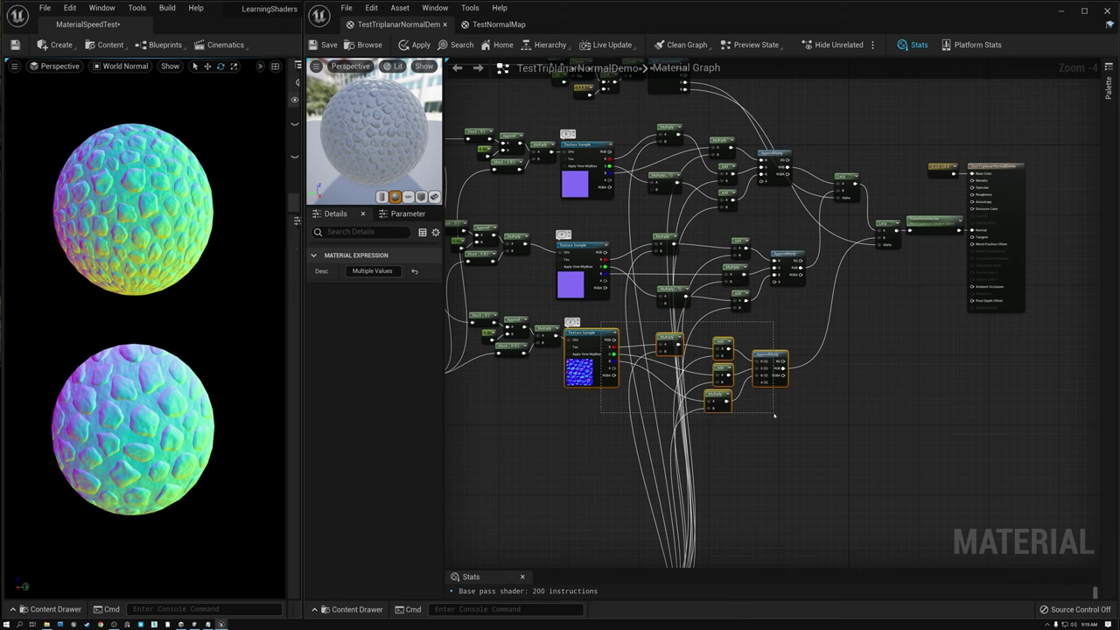
pyautogui.moveTo(874, 318); pyautogui.dragTo(803, 333, button='right')
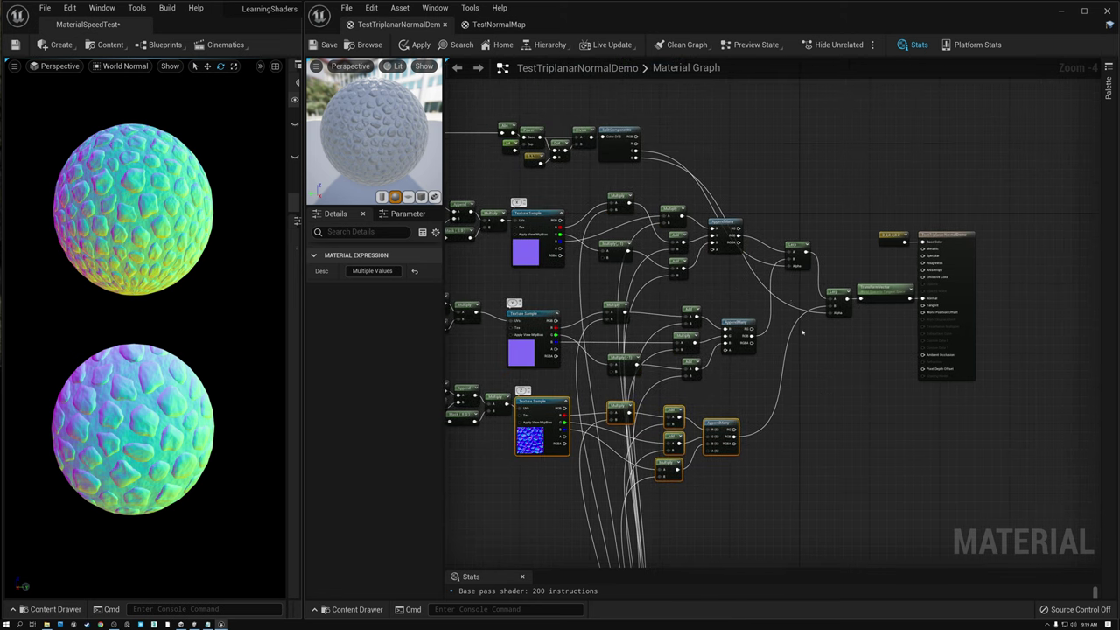
pyautogui.click(885, 294)
pyautogui.moveTo(853, 364); pyautogui.dragTo(975, 409, button='right')
pyautogui.scroll(2, 960, 350)
pyautogui.scroll(-1, 945, 354)
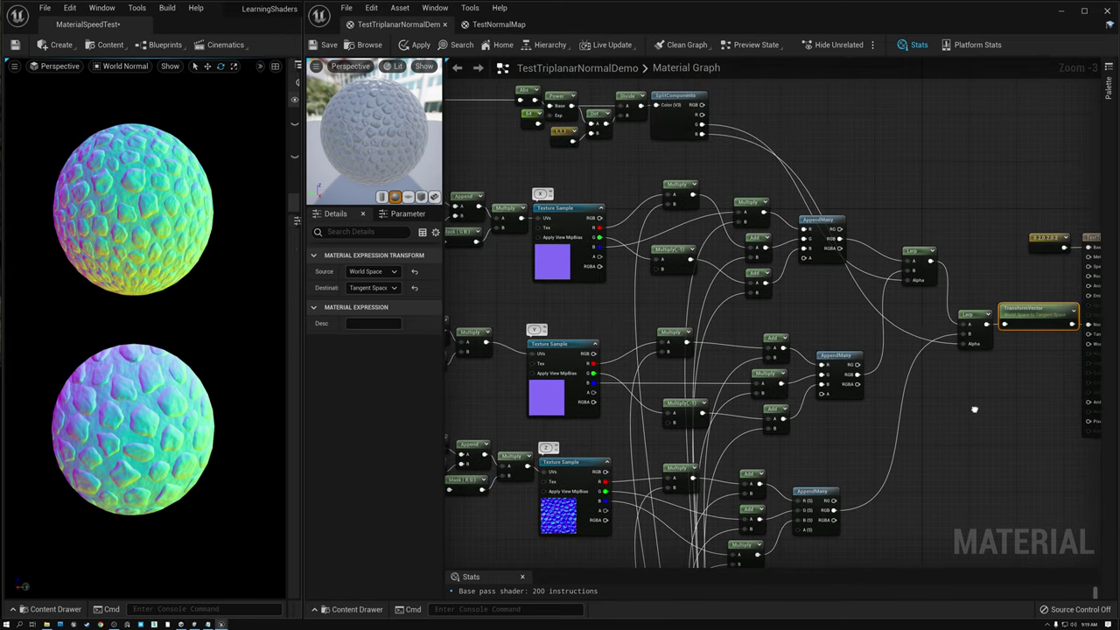
# - Save the material and check the updated spheres in the level viewport against the three Texture Samples
pyautogui.click(323, 45)
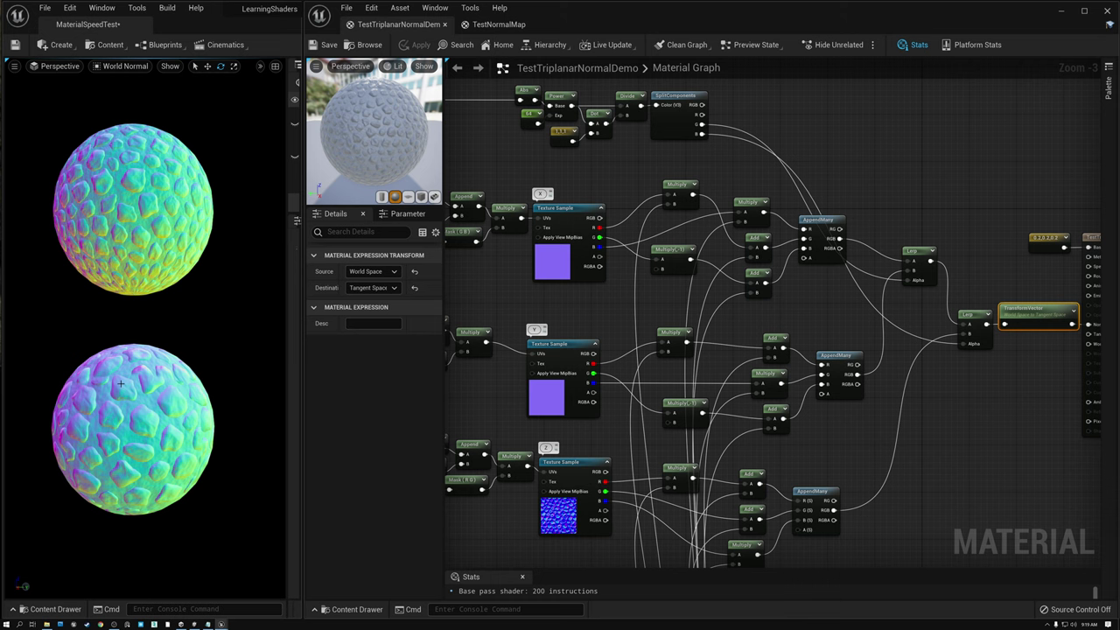
pyautogui.keyDown('alt'); pyautogui.moveTo(131, 328); pyautogui.dragTo(156, 397); pyautogui.keyUp('alt')
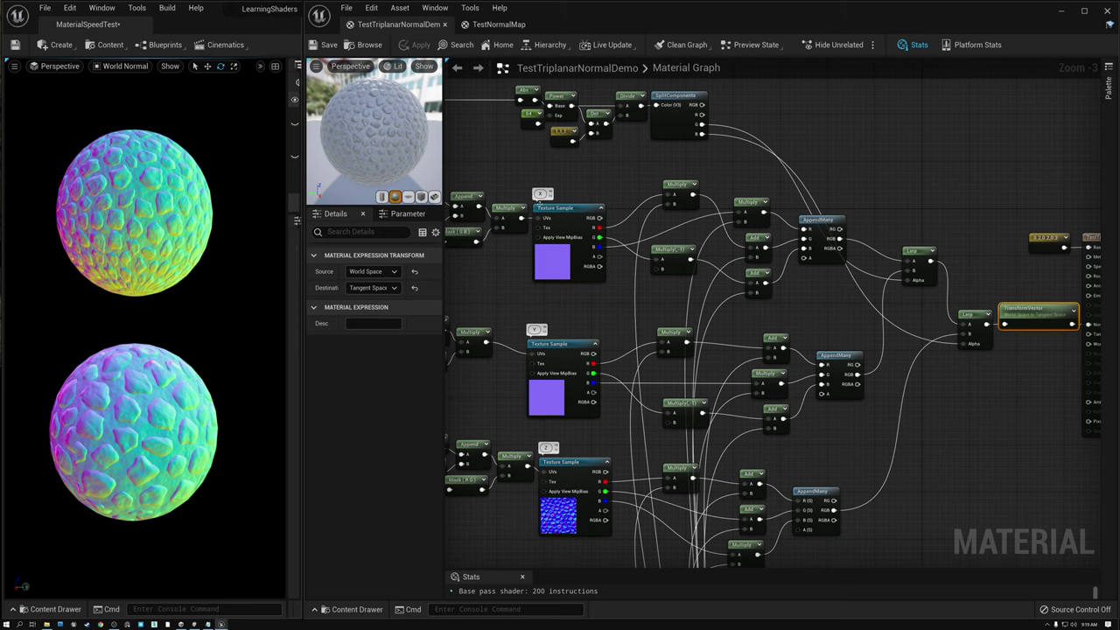
pyautogui.moveTo(574, 179); pyautogui.dragTo(579, 547)
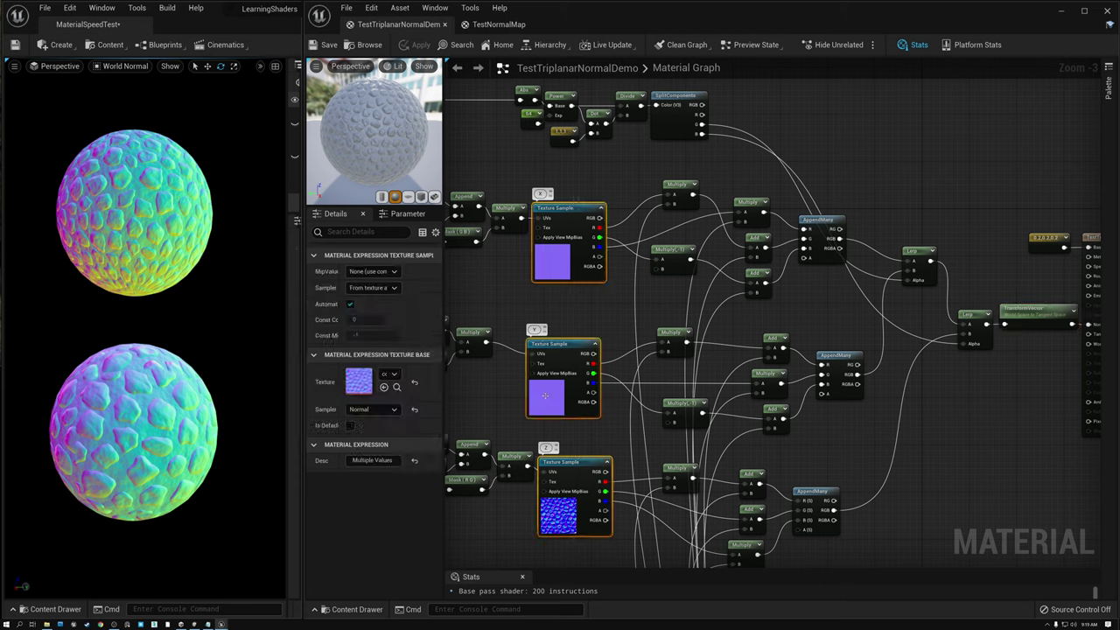
pyautogui.moveTo(101, 447)
pyautogui.keyDown('alt'); pyautogui.mouseDown()
pyautogui.moveTo(228, 445)
pyautogui.moveTo(92, 440)
pyautogui.mouseUp(); pyautogui.keyUp('alt')
pyautogui.scroll(-1, 126, 433)
pyautogui.scroll(1, 126, 433)
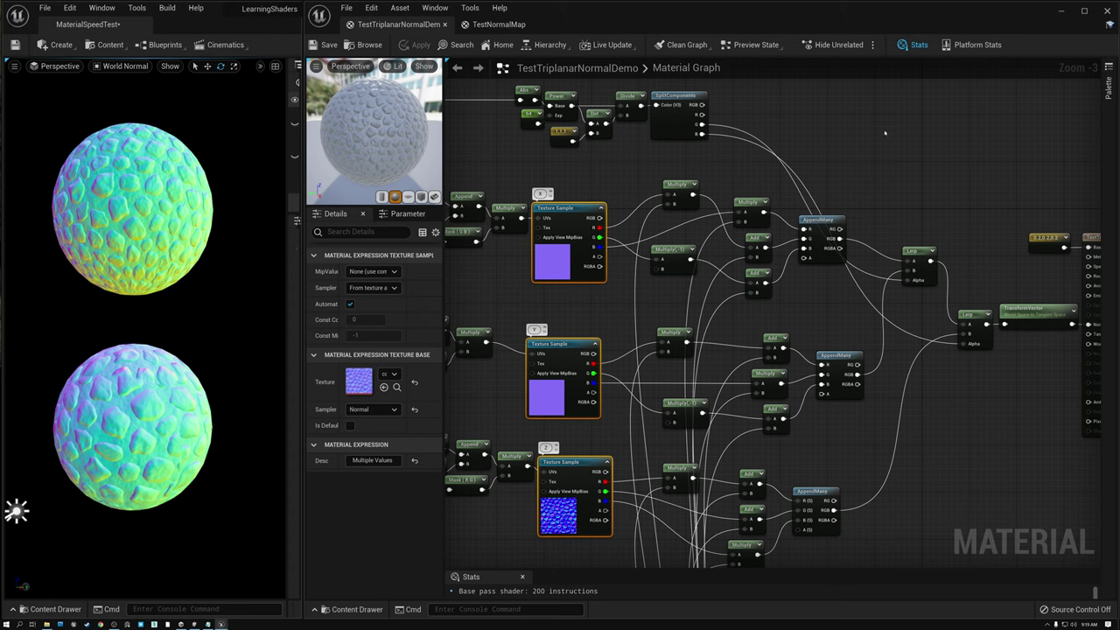
# - Orbit around both spheres to examine their world normals from several sides
pyautogui.moveTo(879, 117); pyautogui.dragTo(674, 463, button='right')
pyautogui.moveTo(569, 195); pyautogui.dragTo(726, 430)
pyautogui.moveTo(726, 430); pyautogui.dragTo(646, 108, button='right')
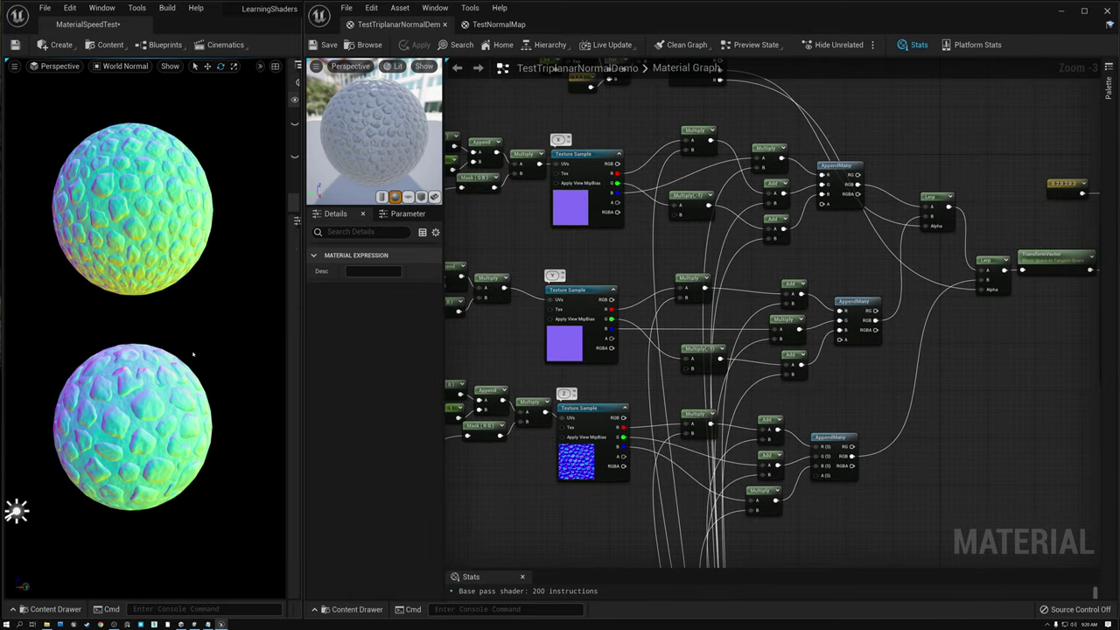
pyautogui.keyDown('alt'); pyautogui.moveTo(160, 424); pyautogui.dragTo(205, 413); pyautogui.keyUp('alt')
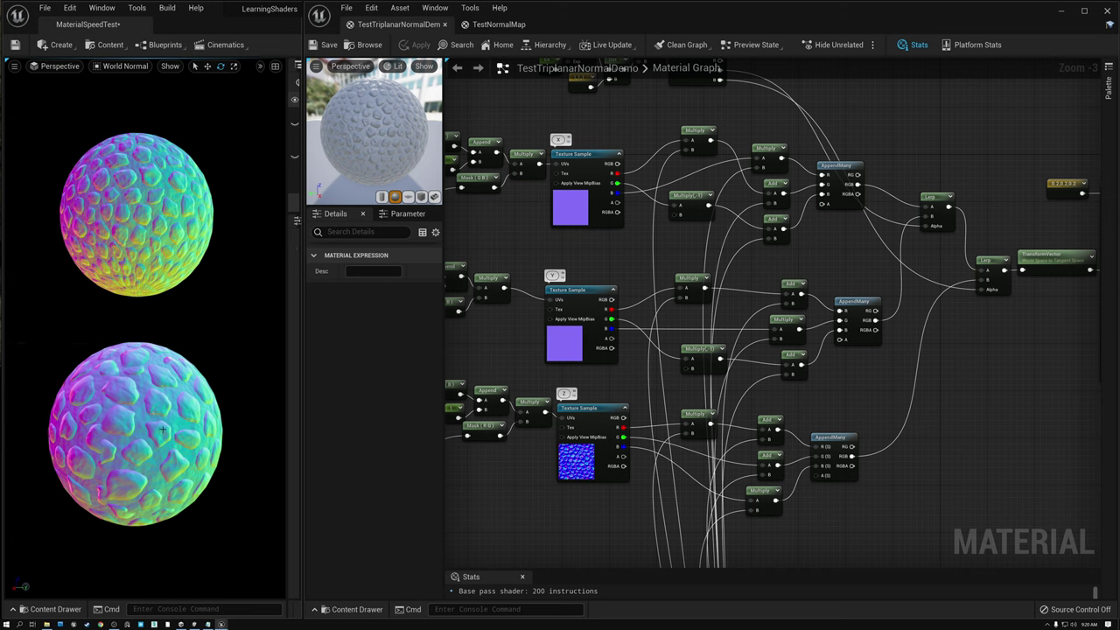
pyautogui.keyDown('alt'); pyautogui.moveTo(209, 430); pyautogui.dragTo(54, 421); pyautogui.keyUp('alt')
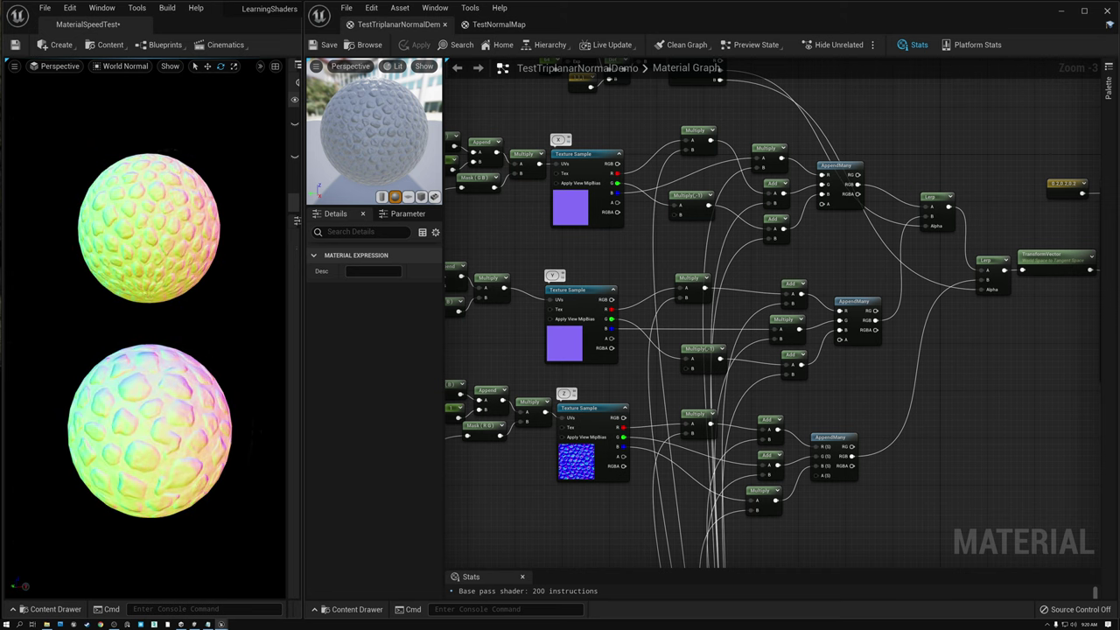
pyautogui.keyDown('alt'); pyautogui.moveTo(162, 381); pyautogui.dragTo(136, 413); pyautogui.keyUp('alt')
pyautogui.keyDown('alt'); pyautogui.moveTo(217, 407); pyautogui.dragTo(136, 401); pyautogui.keyUp('alt')
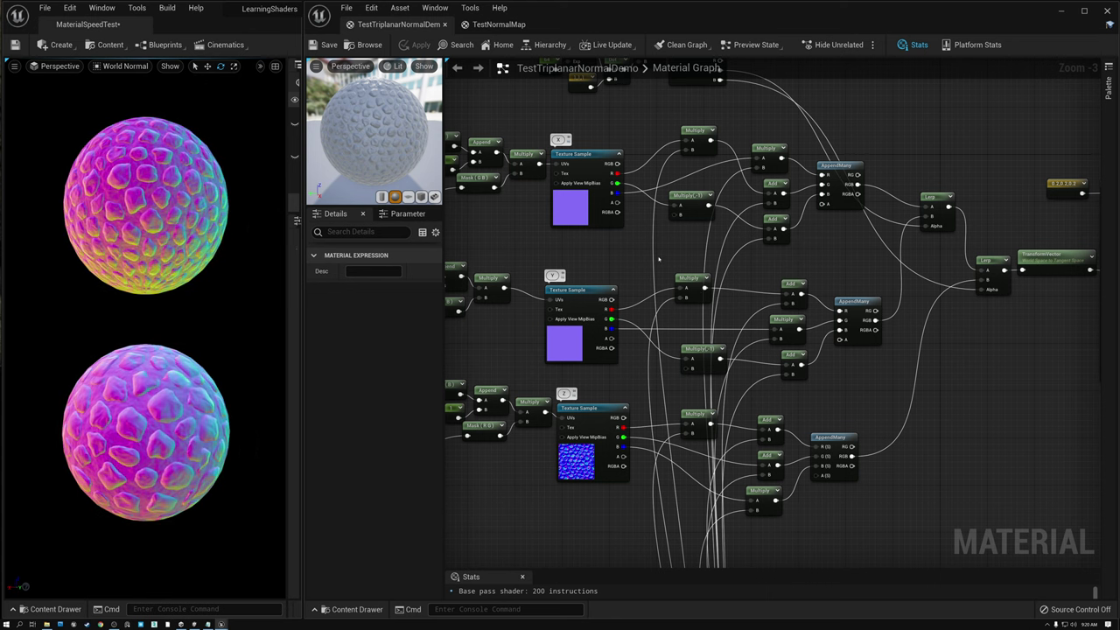
# - Review the whole triplanar graph, from VertexNormalWS and Absolute World Position through the three rows to the Lerps
pyautogui.scroll(-1, 659, 258)
pyautogui.scroll(1, 659, 258)
pyautogui.moveTo(659, 258); pyautogui.dragTo(694, 271, button='right')
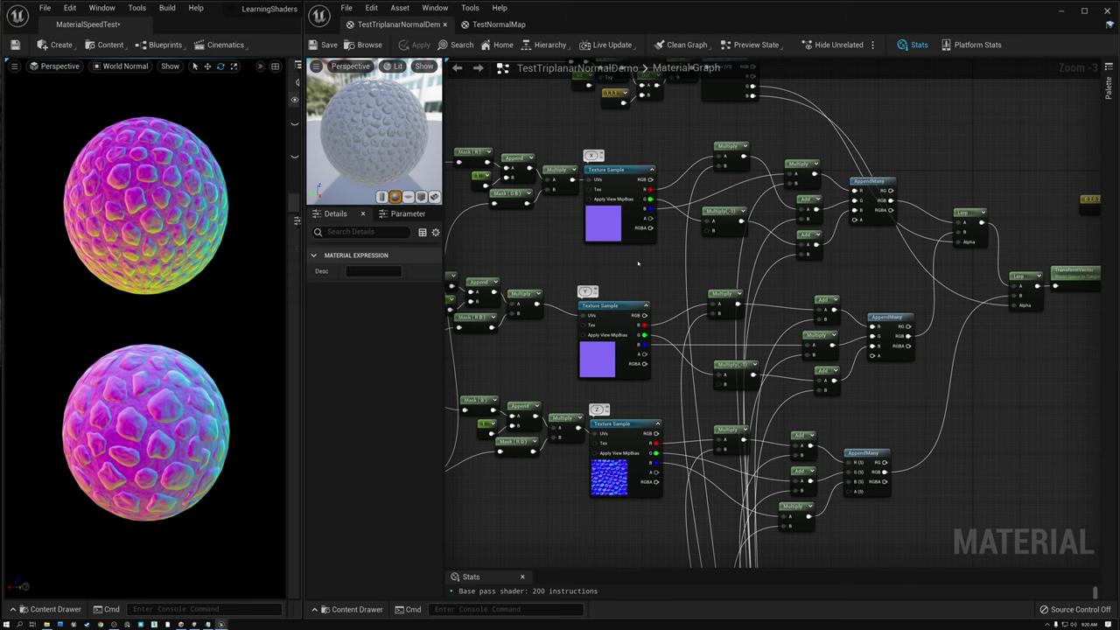
pyautogui.scroll(-1, 638, 262)
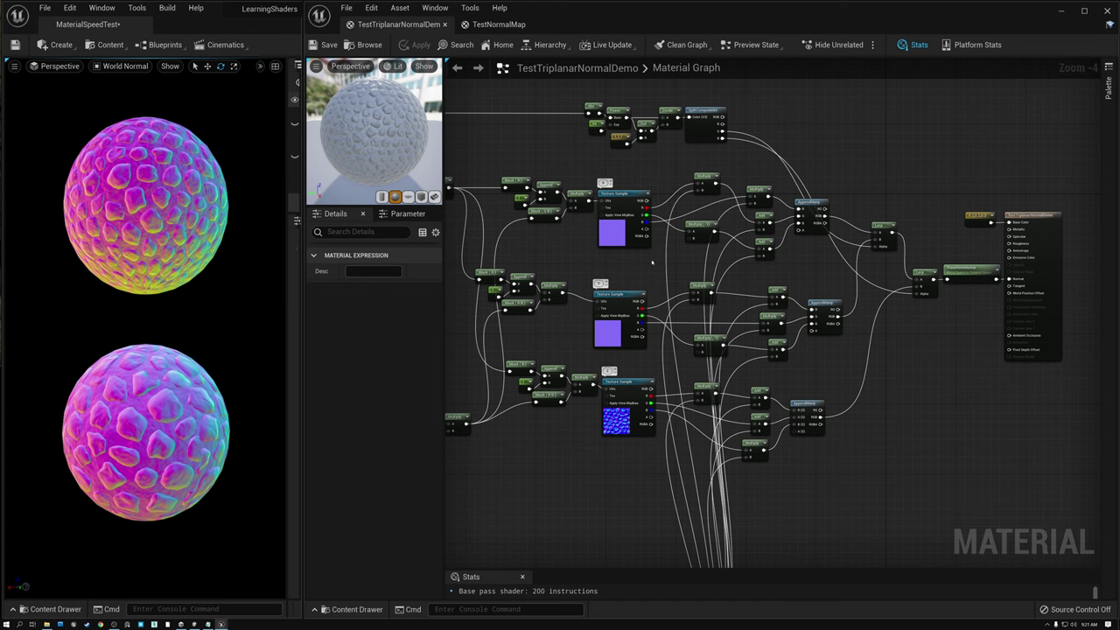
pyautogui.moveTo(623, 271); pyautogui.dragTo(709, 269, button='right')
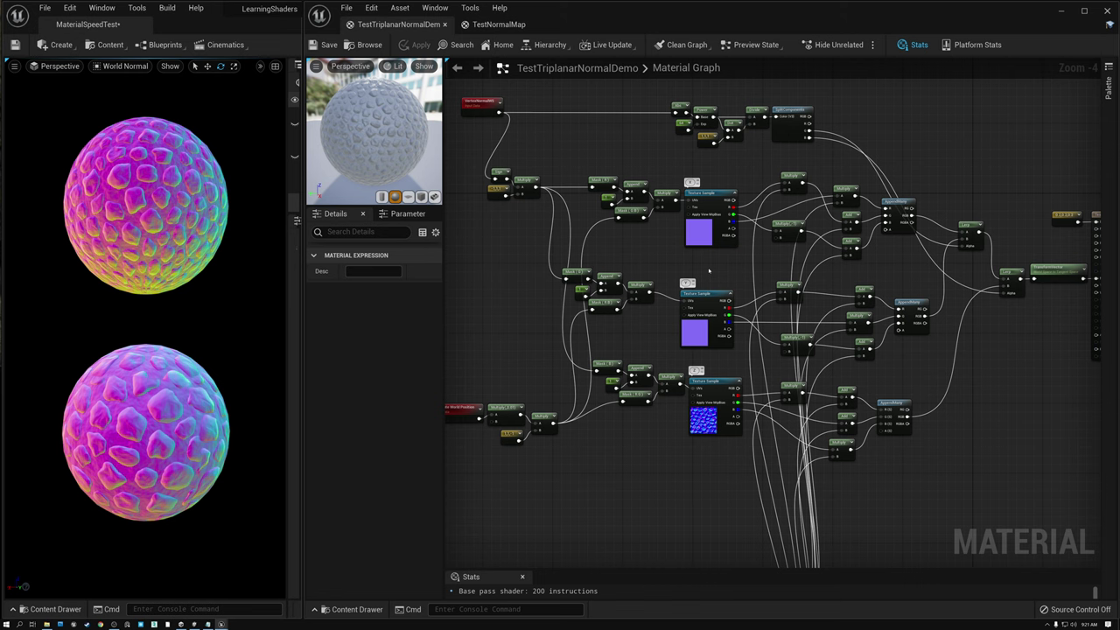
pyautogui.moveTo(453, 85); pyautogui.dragTo(1068, 506)
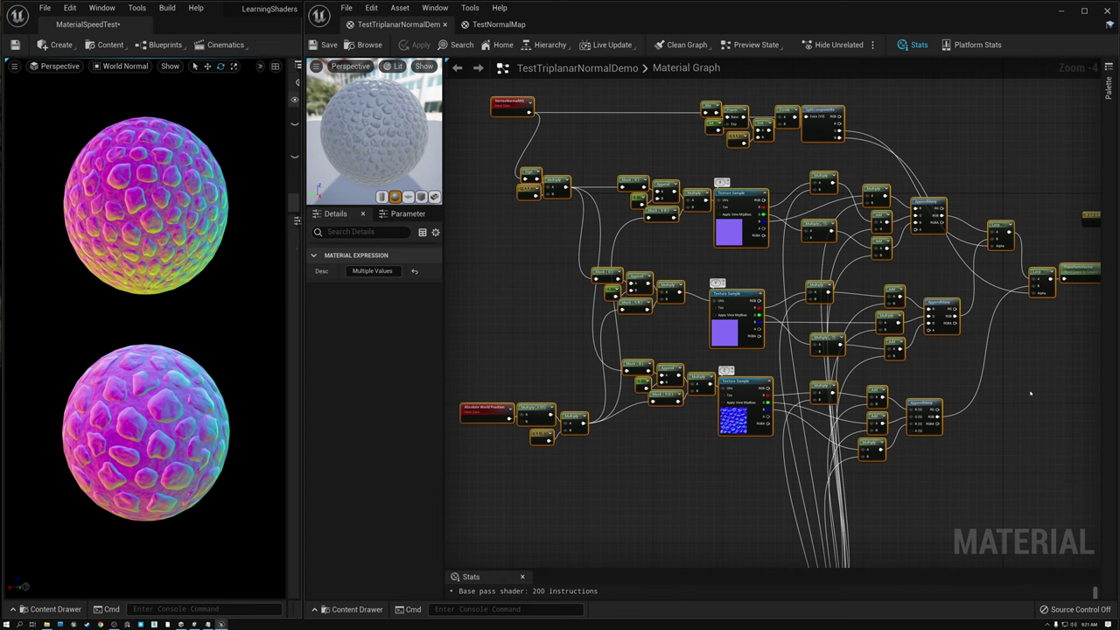
pyautogui.click(701, 307)
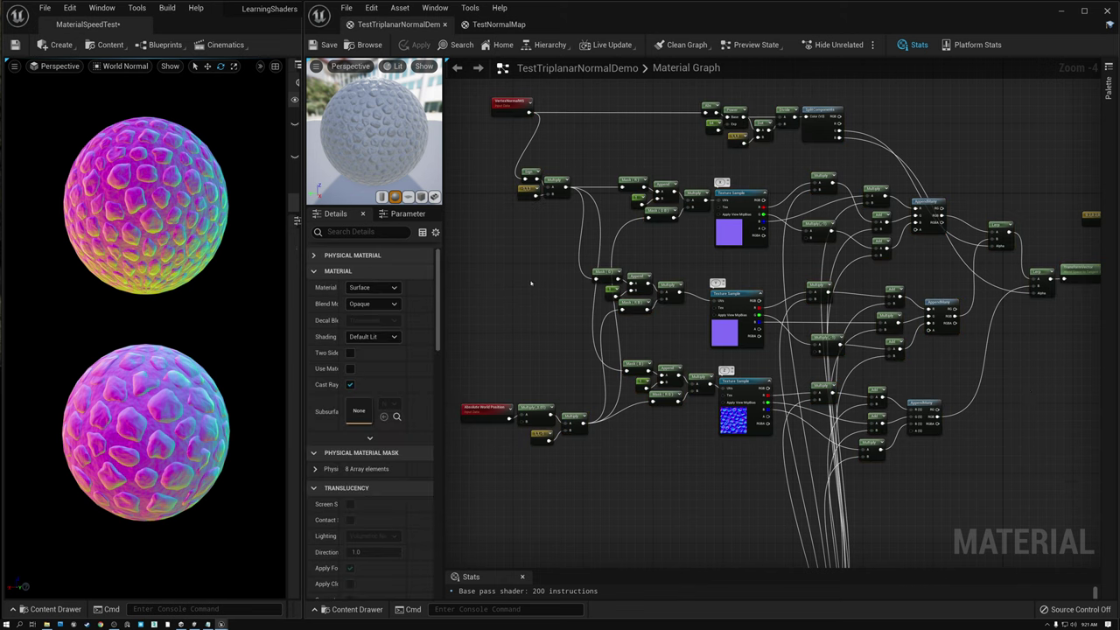
# - Space out the blend-weight nodes by moving the 1,1,1 constant further below Dot and the 64 constant away from Power
pyautogui.scroll(4, 751, 132)
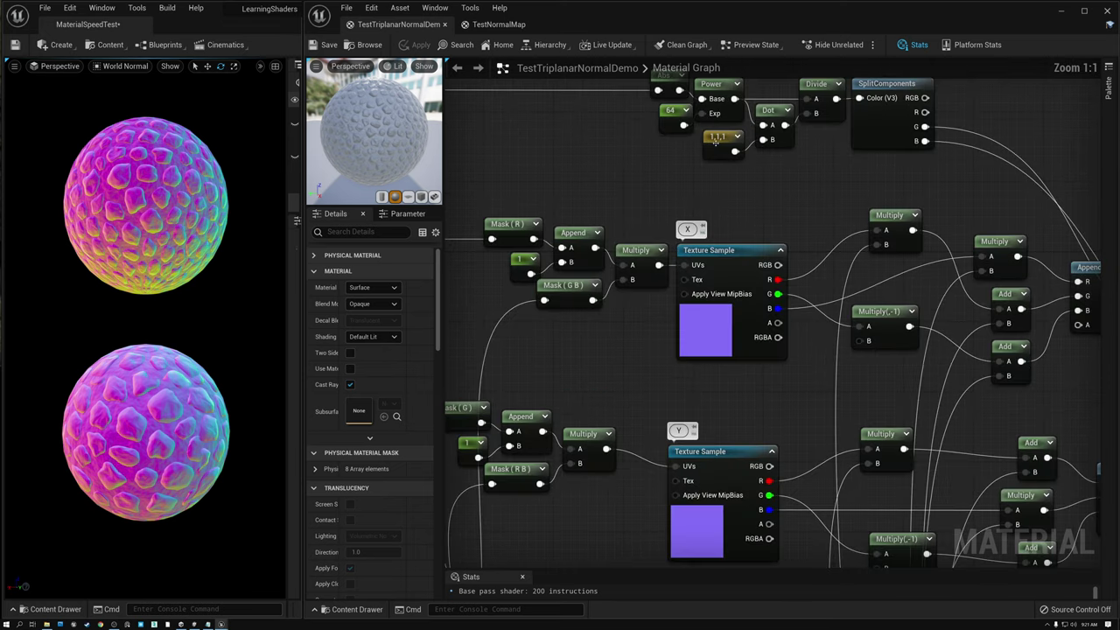
pyautogui.moveTo(713, 144)
pyautogui.mouseDown()
pyautogui.moveTo(702, 163)
pyautogui.moveTo(725, 155)
pyautogui.mouseUp()
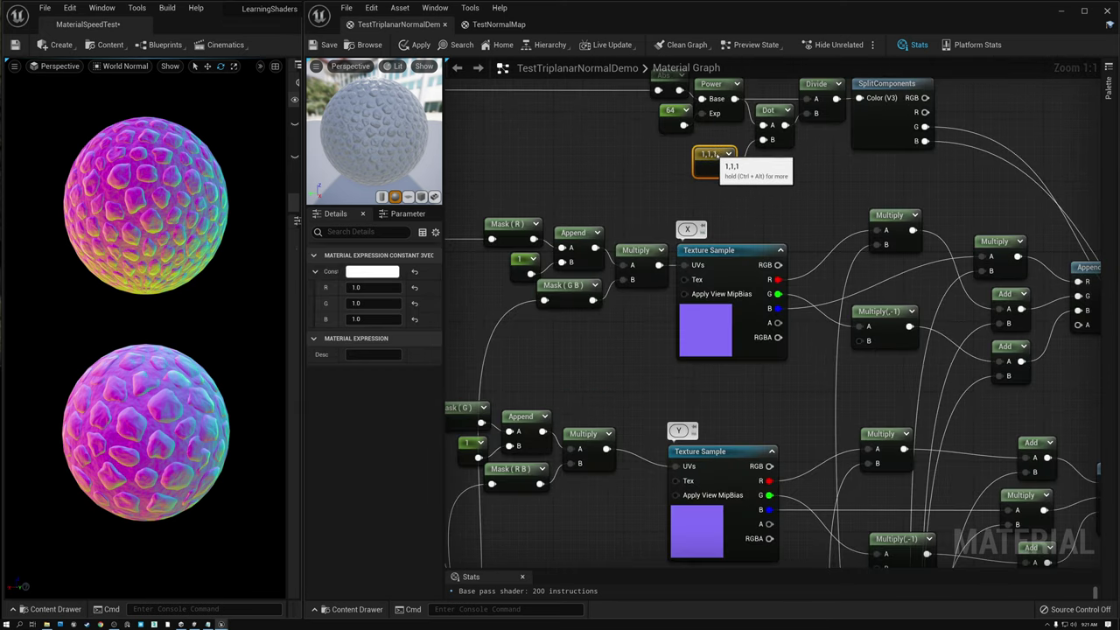
pyautogui.moveTo(677, 112); pyautogui.dragTo(641, 129)
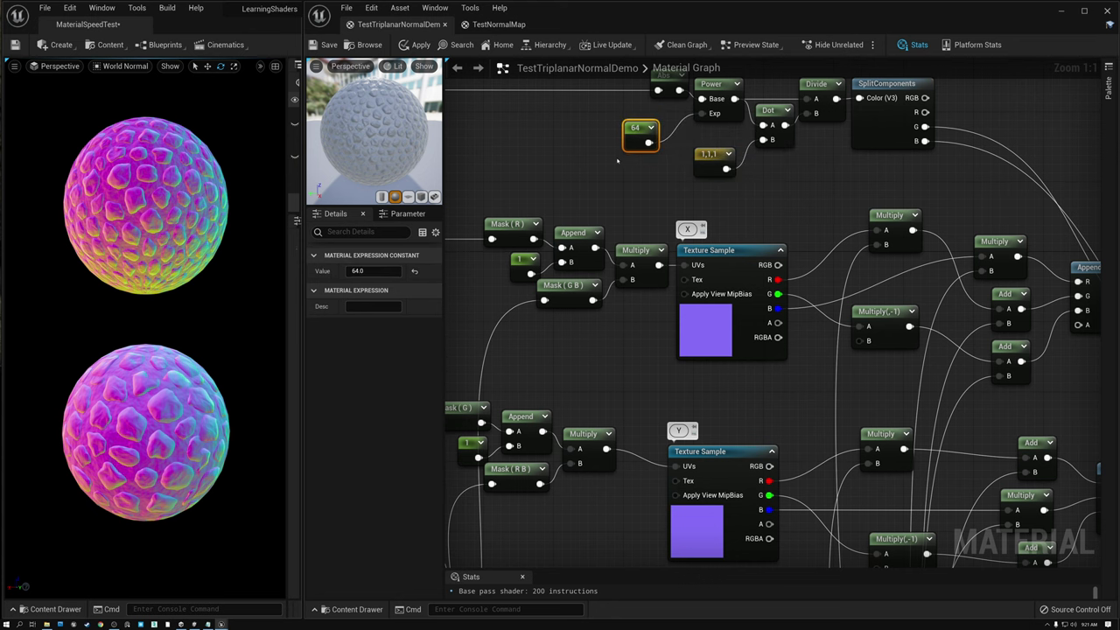
pyautogui.scroll(-3, 629, 154)
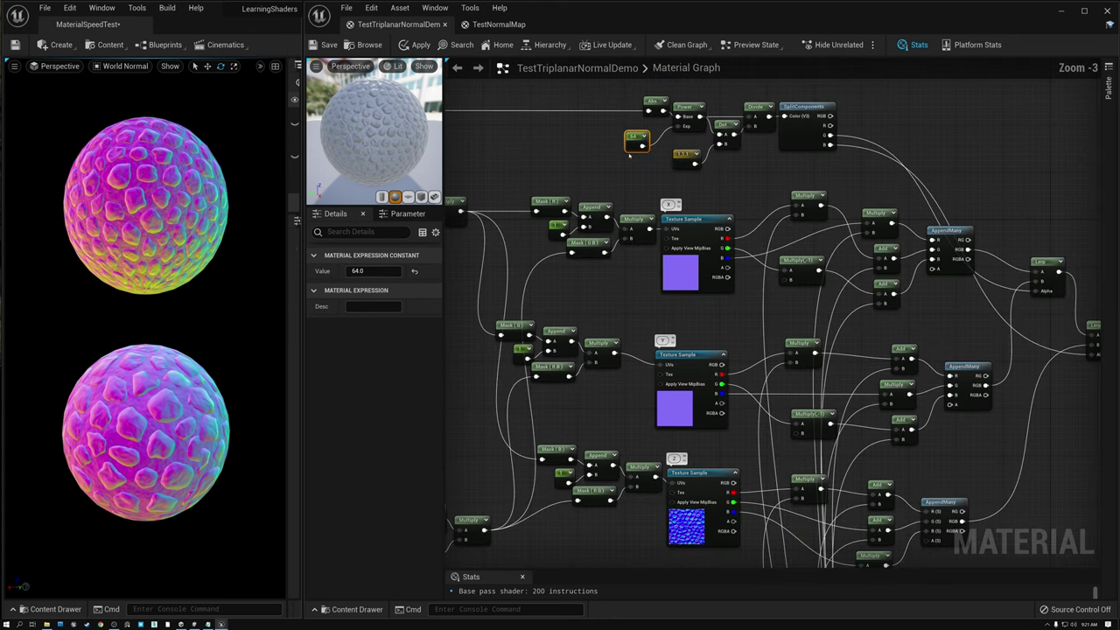
pyautogui.scroll(-2, 629, 157)
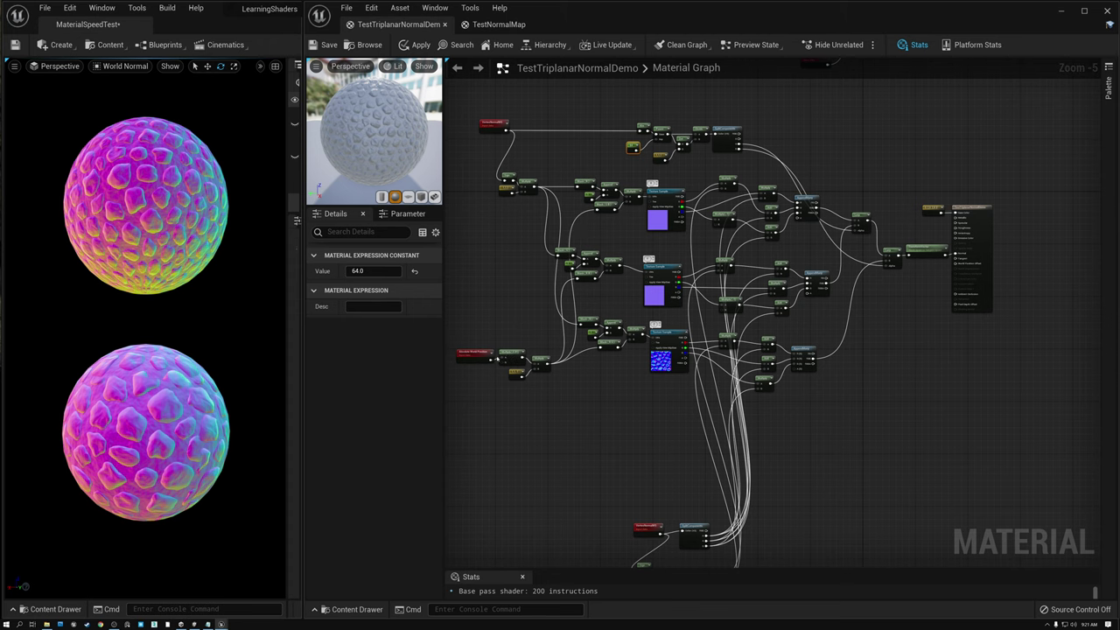
pyautogui.scroll(6, 516, 372)
pyautogui.moveTo(514, 374); pyautogui.dragTo(583, 331, button='right')
pyautogui.moveTo(721, 227); pyautogui.dragTo(465, 334, button='right')
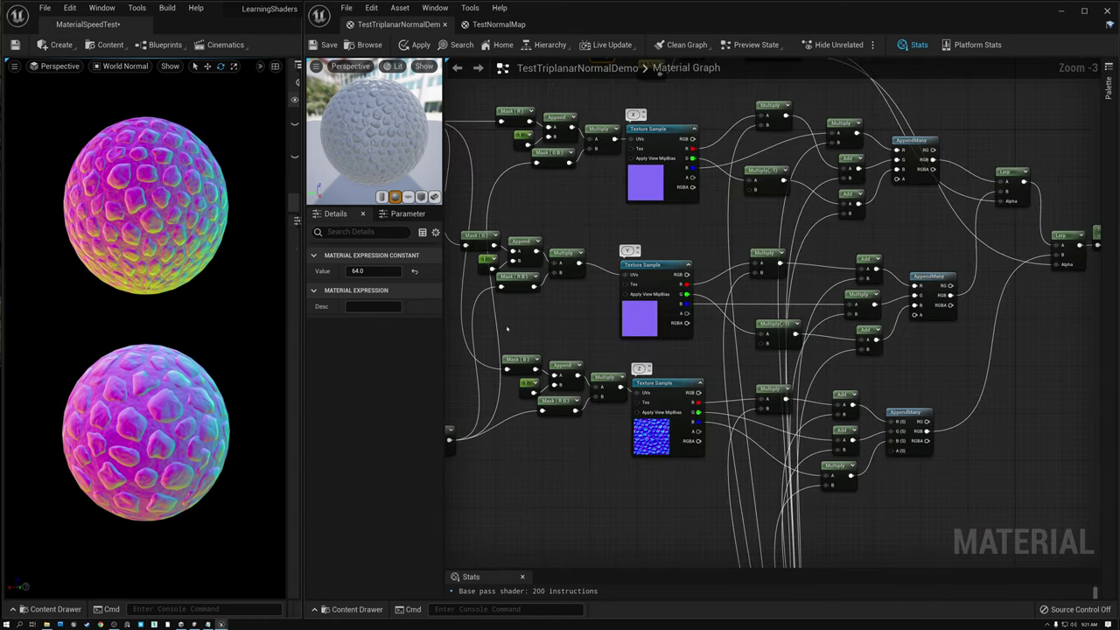
pyautogui.scroll(-1, 520, 318)
pyautogui.moveTo(520, 317); pyautogui.dragTo(662, 352, button='right')
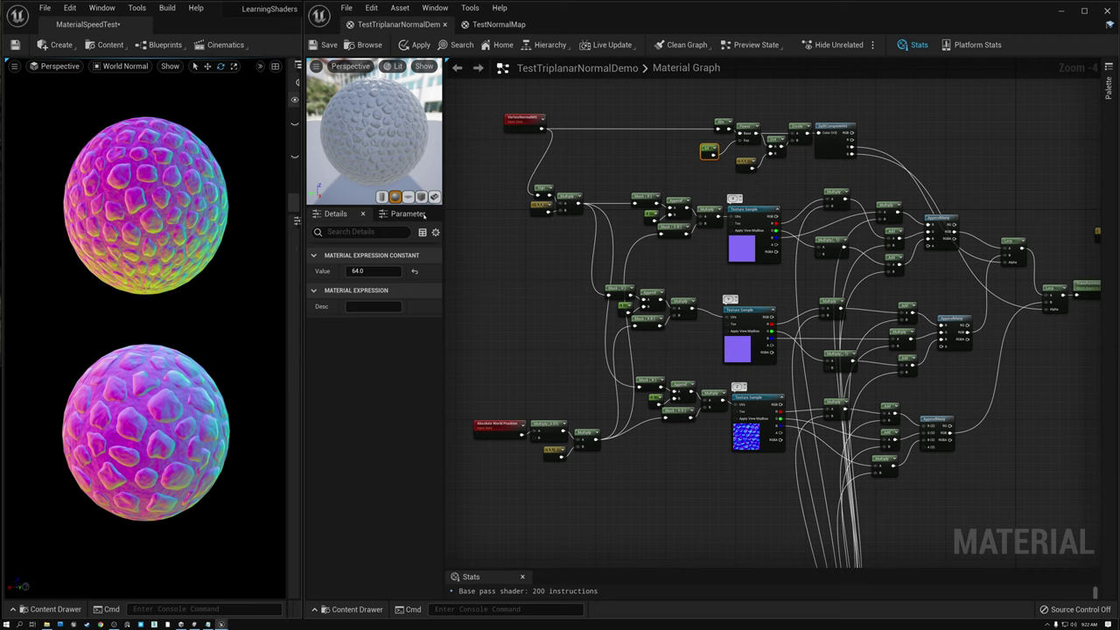
# - Switch the level viewport from World Normal to Lit and orbit to the illuminated side of the two spheres
pyautogui.click(106, 67)
pyautogui.click(132, 95)
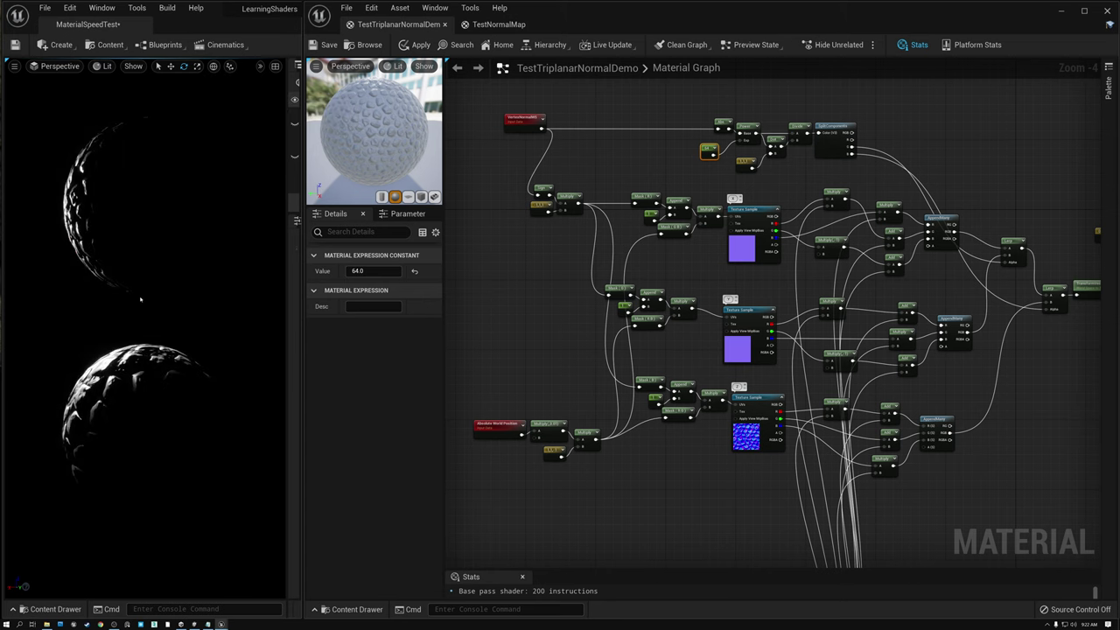
pyautogui.moveTo(114, 315)
pyautogui.keyDown('alt'); pyautogui.mouseDown()
pyautogui.moveTo(280, 311)
pyautogui.moveTo(159, 311)
pyautogui.moveTo(223, 310)
pyautogui.mouseUp(); pyautogui.keyUp('alt')
pyautogui.moveTo(219, 493); pyautogui.dragTo(257, 481)
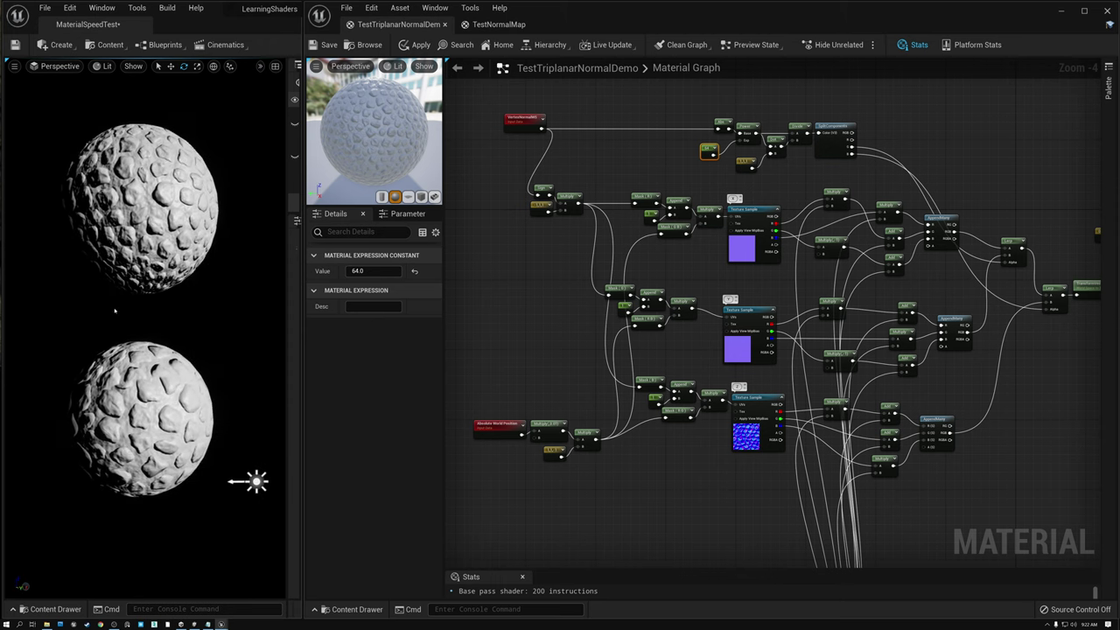
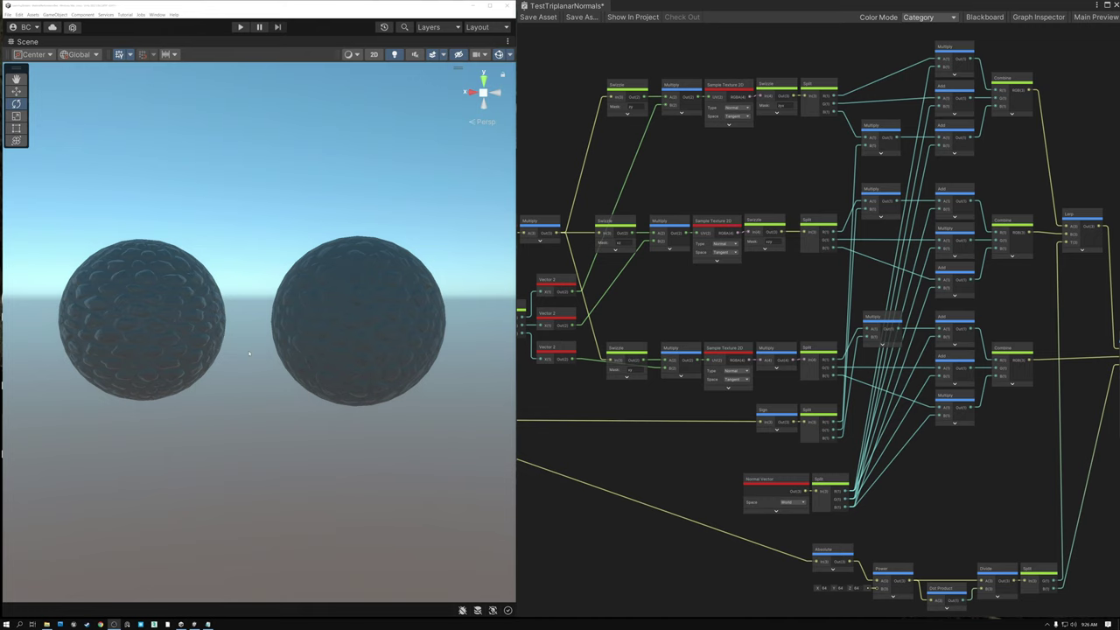
# - In Unity, orbit around the two lit spheres in the scene and look over the TestTriplanarNormals graph
pyautogui.keyDown('alt'); pyautogui.moveTo(355, 343); pyautogui.dragTo(377, 308); pyautogui.keyUp('alt')
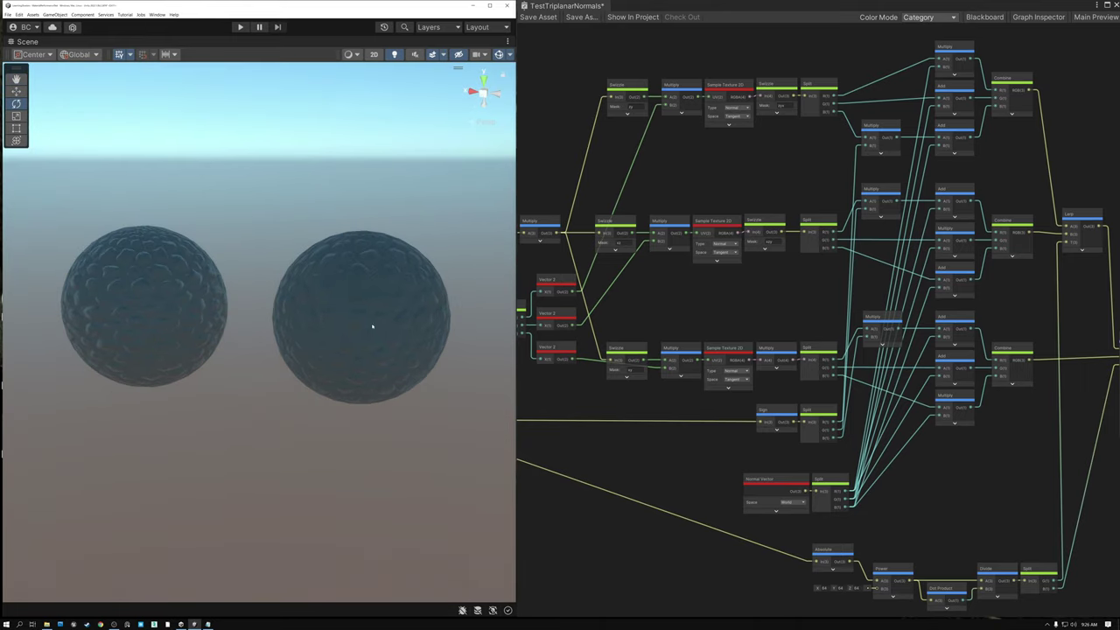
pyautogui.scroll(-4, 648, 298)
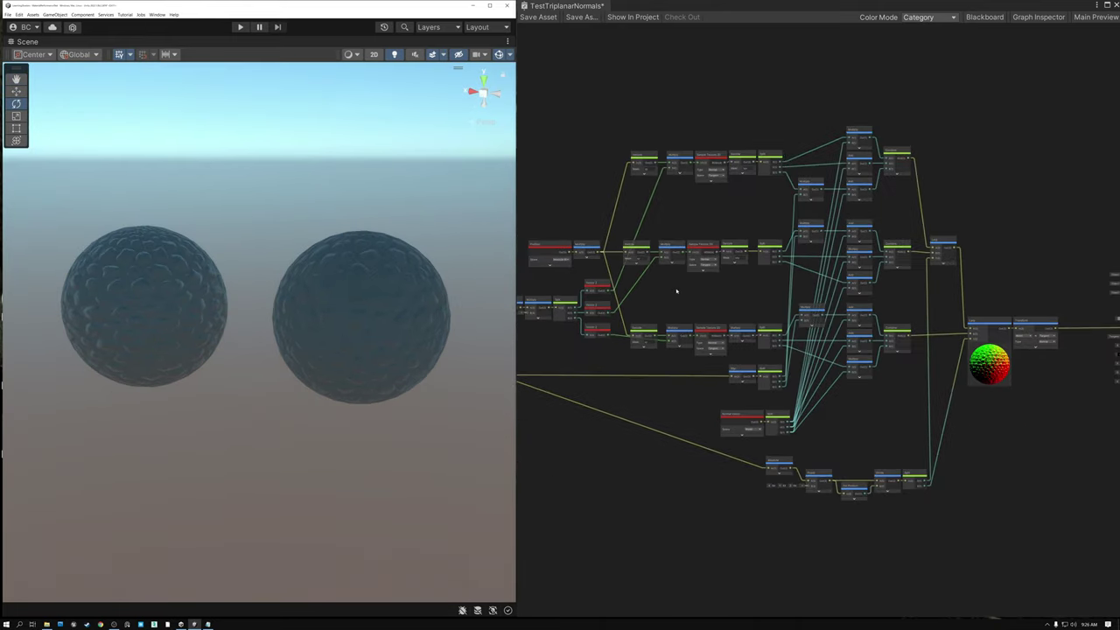
pyautogui.scroll(4, 643, 297)
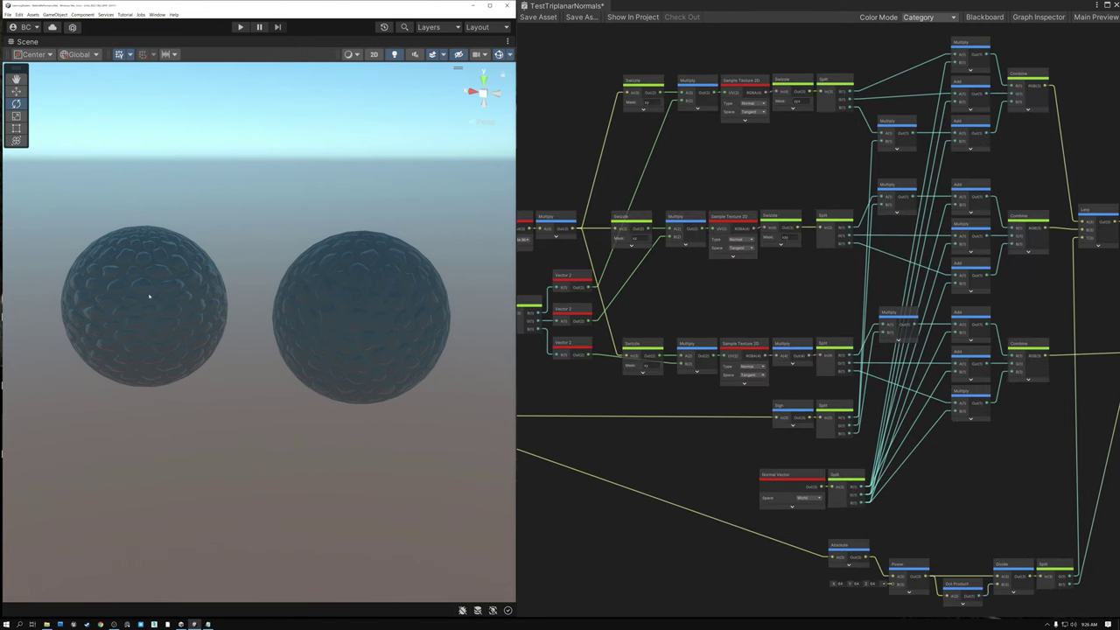
pyautogui.keyDown('alt'); pyautogui.moveTo(158, 312); pyautogui.dragTo(167, 289); pyautogui.keyUp('alt')
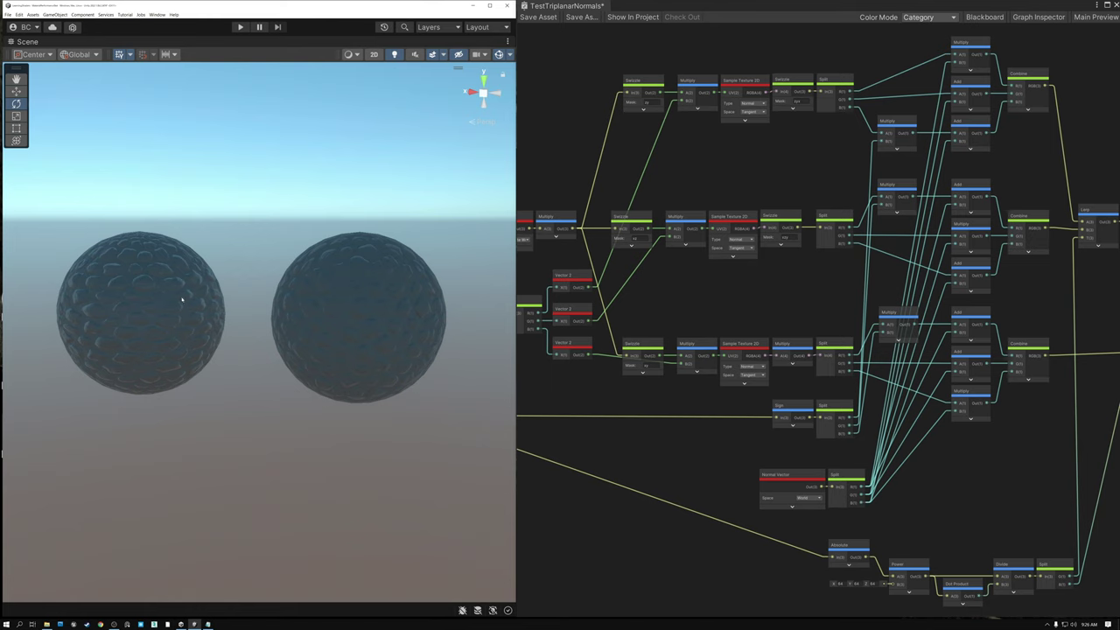
pyautogui.scroll(1, 228, 308)
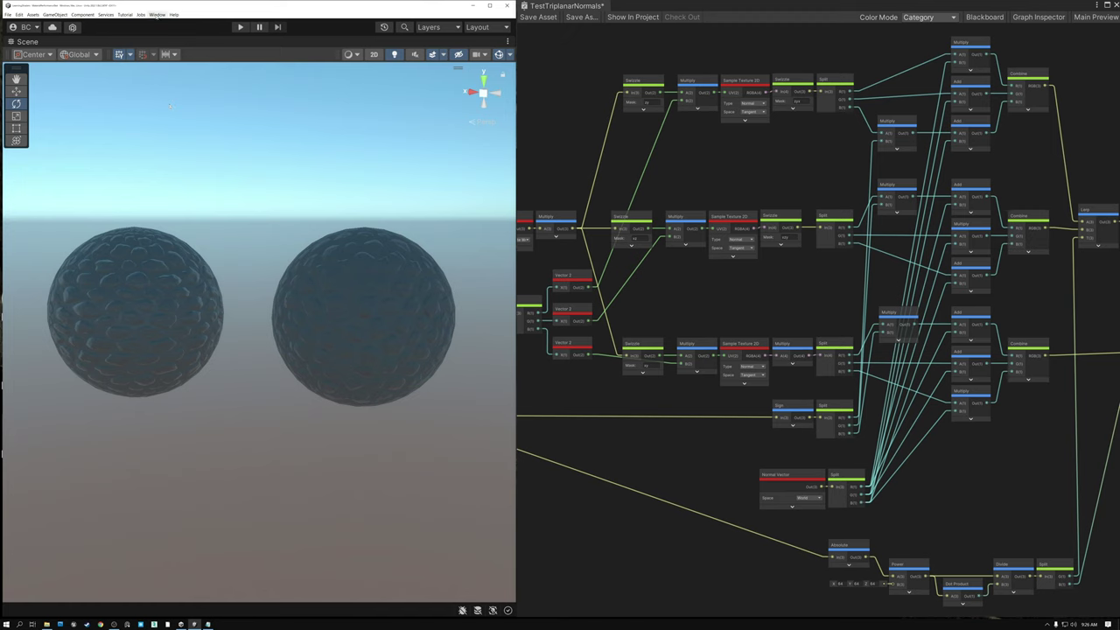
# - Open the Rendering Debugger and set its Common Material Properties to Normal
pyautogui.click(156, 15)
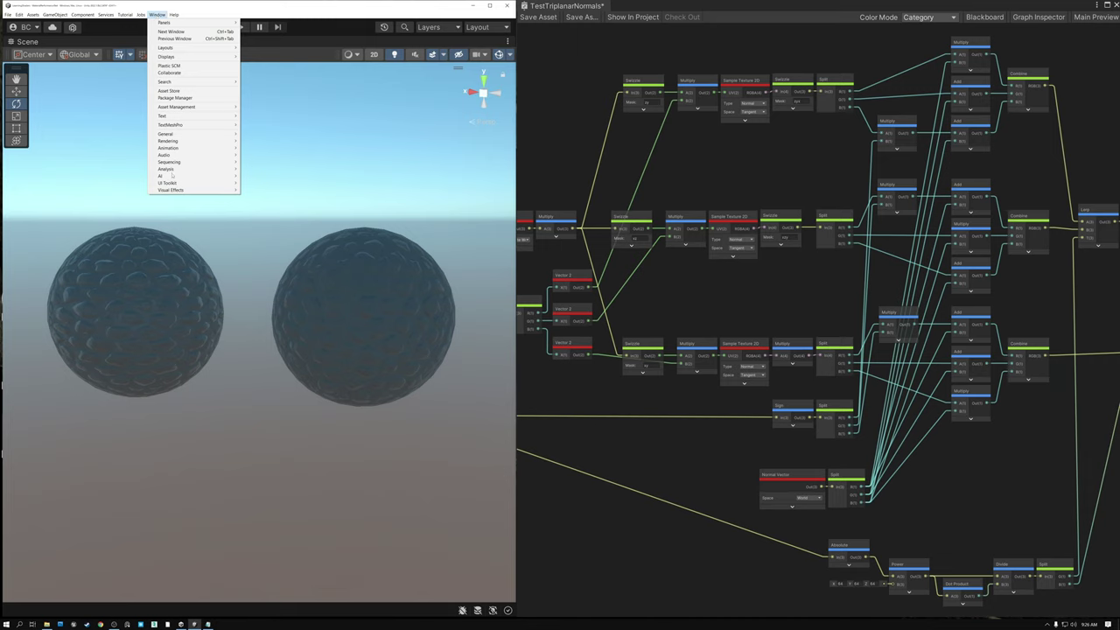
pyautogui.moveTo(180, 170)
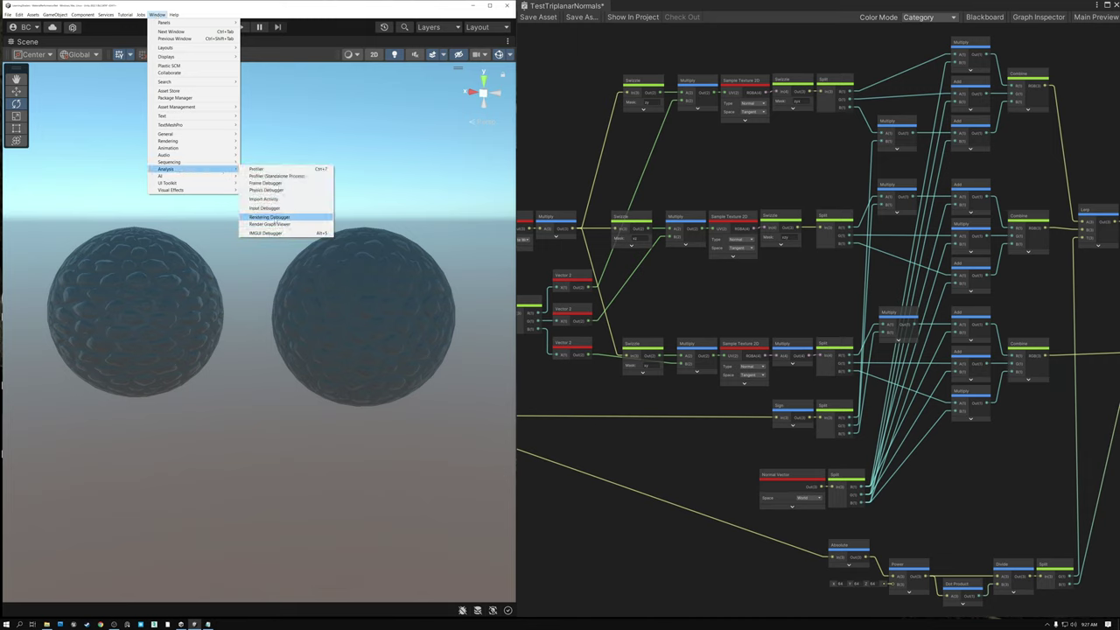
pyautogui.click(269, 217)
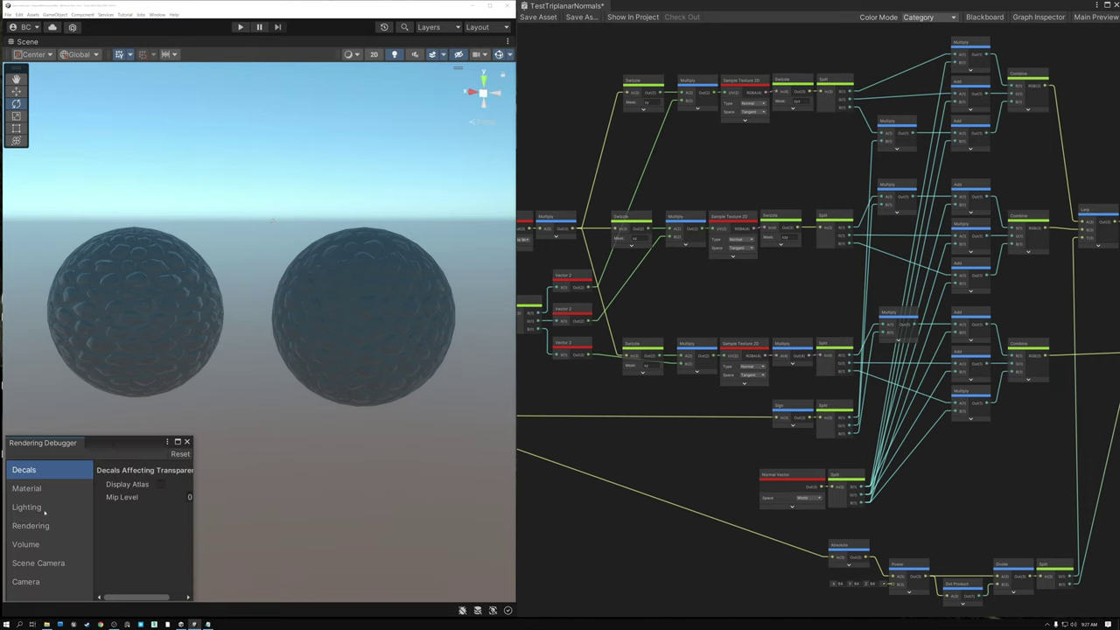
pyautogui.click(26, 489)
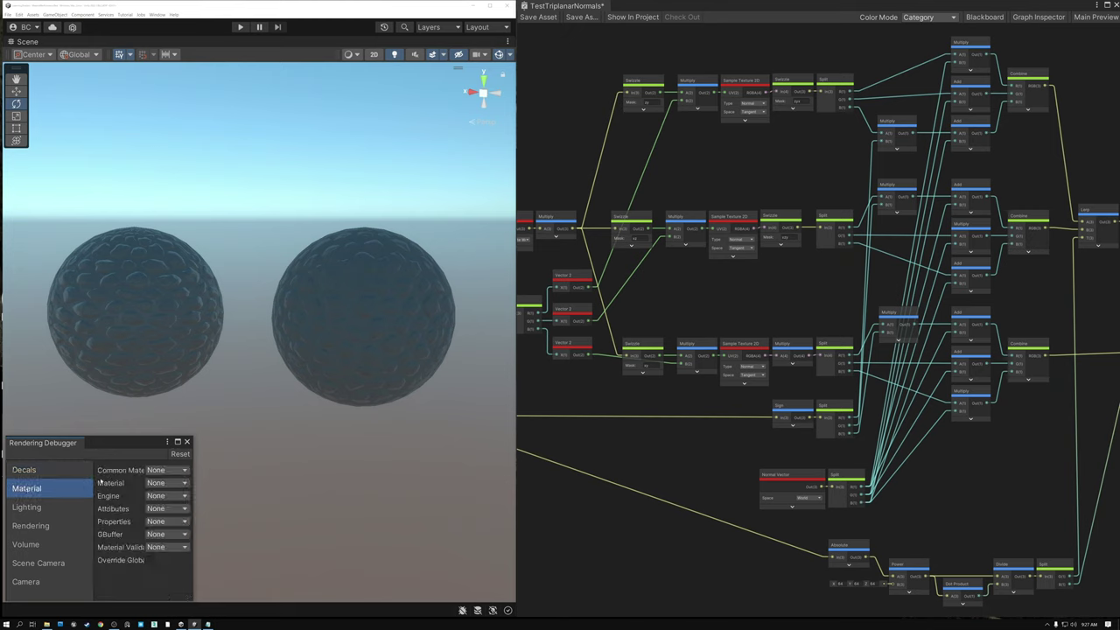
pyautogui.click(186, 471)
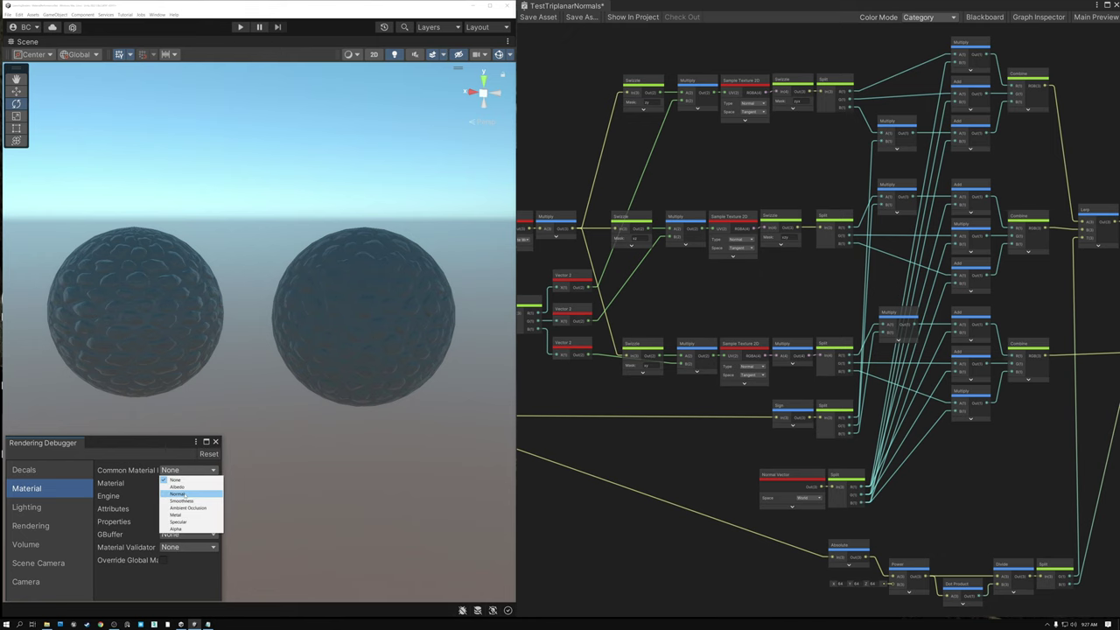
pyautogui.click(178, 494)
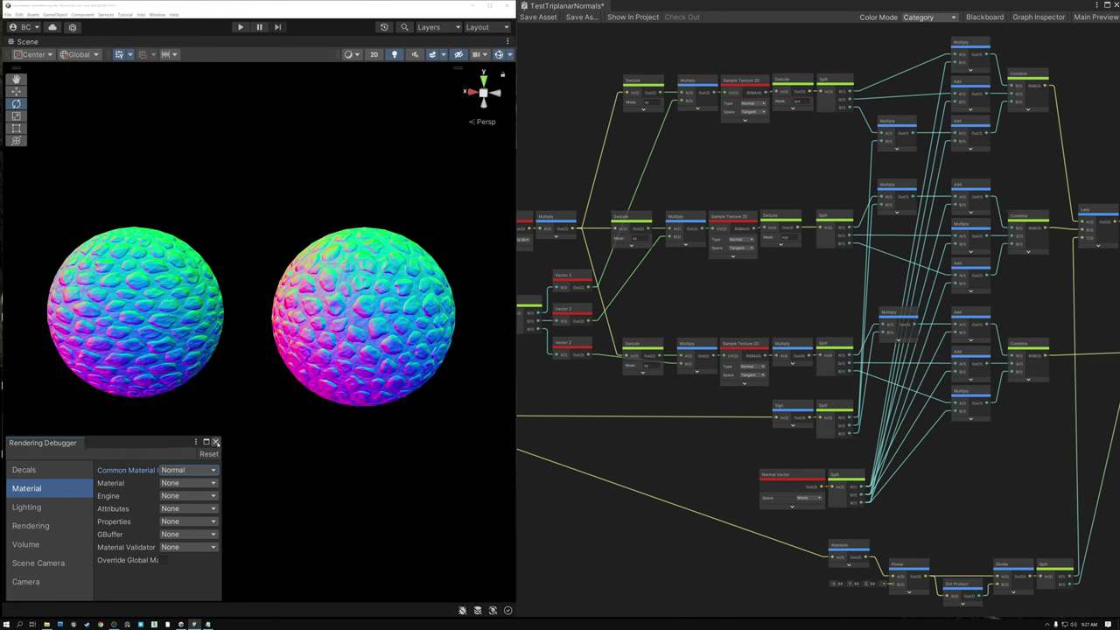
# - Orbit around both spheres to examine their debug normals from several sides
pyautogui.keyDown('alt'); pyautogui.moveTo(209, 364); pyautogui.dragTo(239, 351); pyautogui.keyUp('alt')
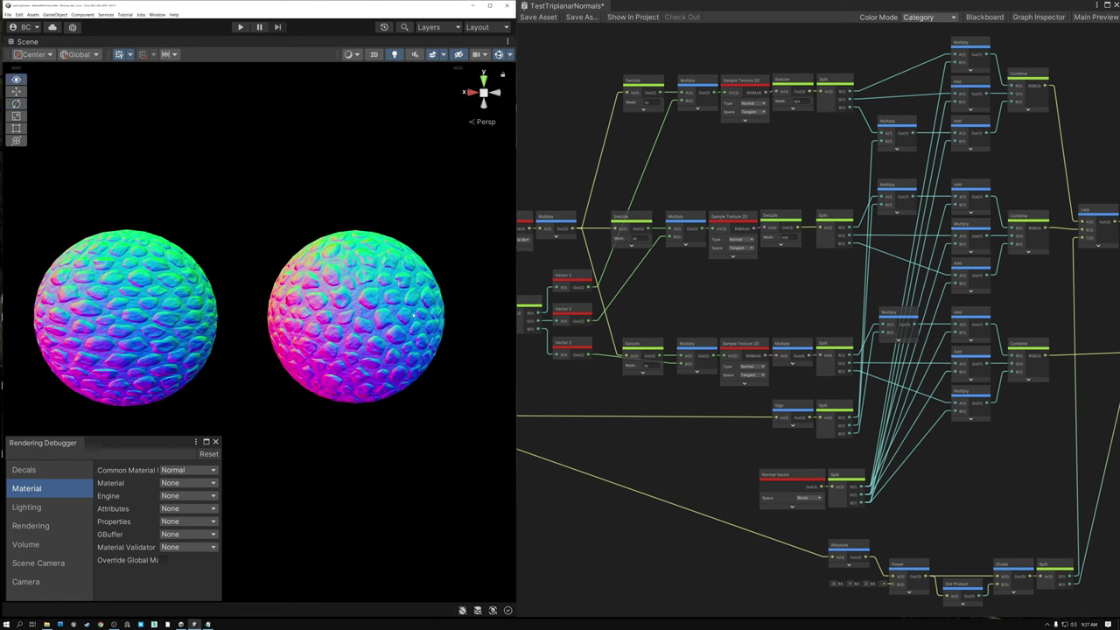
pyautogui.keyDown('alt'); pyautogui.moveTo(399, 317); pyautogui.dragTo(374, 317); pyautogui.keyUp('alt')
pyautogui.moveTo(263, 316)
pyautogui.keyDown('alt'); pyautogui.mouseDown()
pyautogui.moveTo(40, 313)
pyautogui.moveTo(1051, 310)
pyautogui.moveTo(984, 308)
pyautogui.moveTo(935, 232)
pyautogui.moveTo(1020, 328)
pyautogui.moveTo(160, 310)
pyautogui.moveTo(394, 308)
pyautogui.moveTo(387, 170)
pyautogui.moveTo(393, 517)
pyautogui.moveTo(384, 274)
pyautogui.moveTo(463, 277)
pyautogui.moveTo(434, 281)
pyautogui.mouseUp(); pyautogui.keyUp('alt')
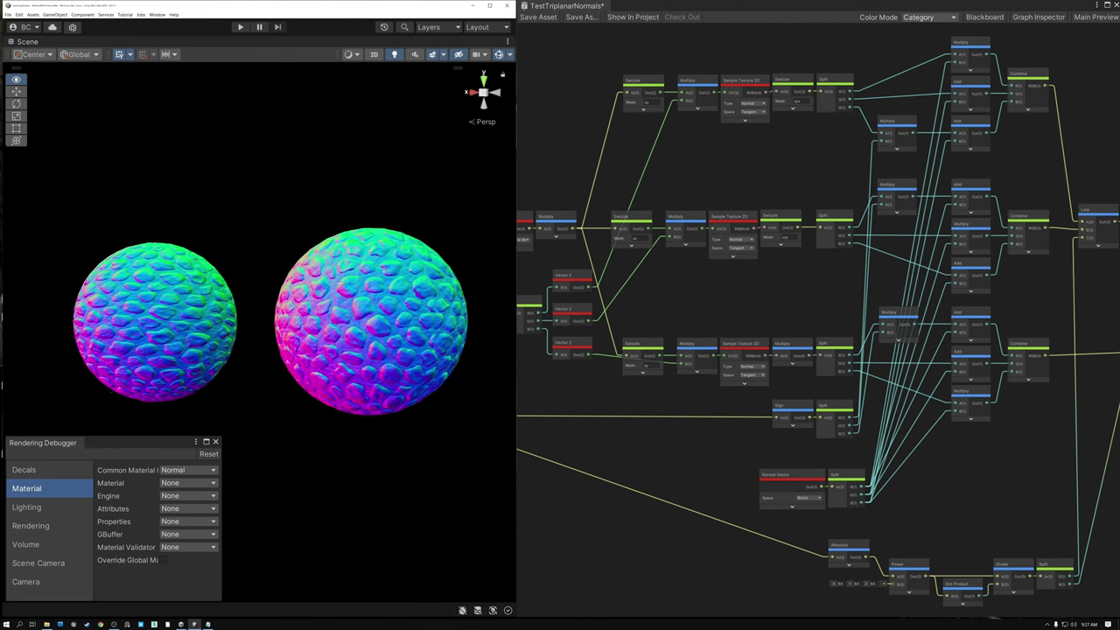
pyautogui.moveTo(260, 283)
pyautogui.keyDown('alt'); pyautogui.mouseDown()
pyautogui.moveTo(348, 289)
pyautogui.moveTo(270, 293)
pyautogui.moveTo(1114, 295)
pyautogui.moveTo(945, 300)
pyautogui.mouseUp(); pyautogui.keyUp('alt')
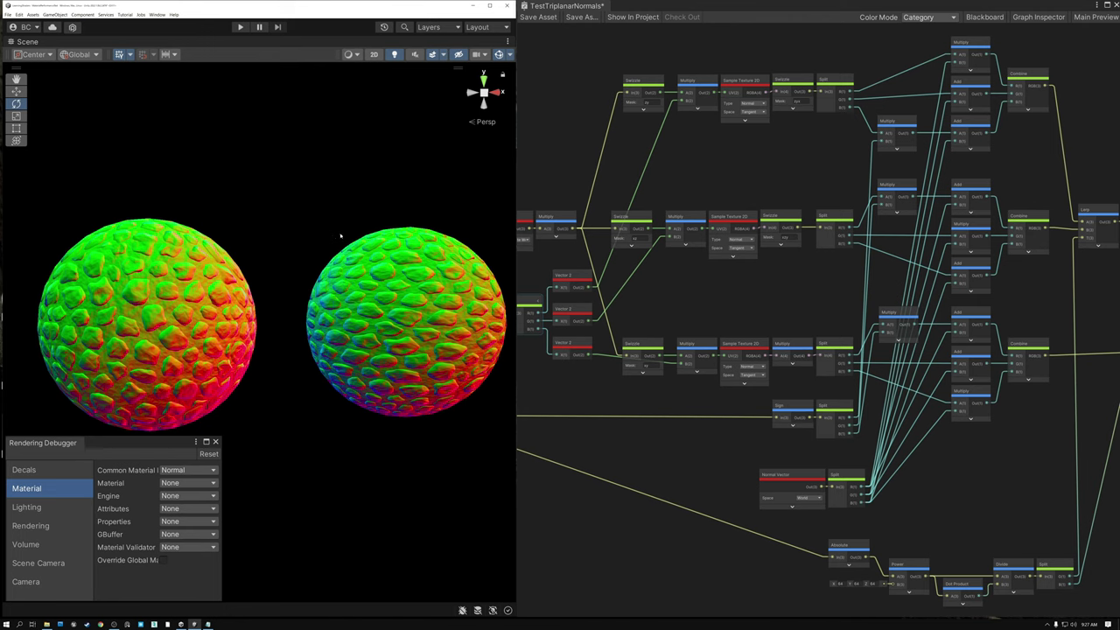
pyautogui.keyDown('alt'); pyautogui.moveTo(409, 307); pyautogui.dragTo(287, 308); pyautogui.keyUp('alt')
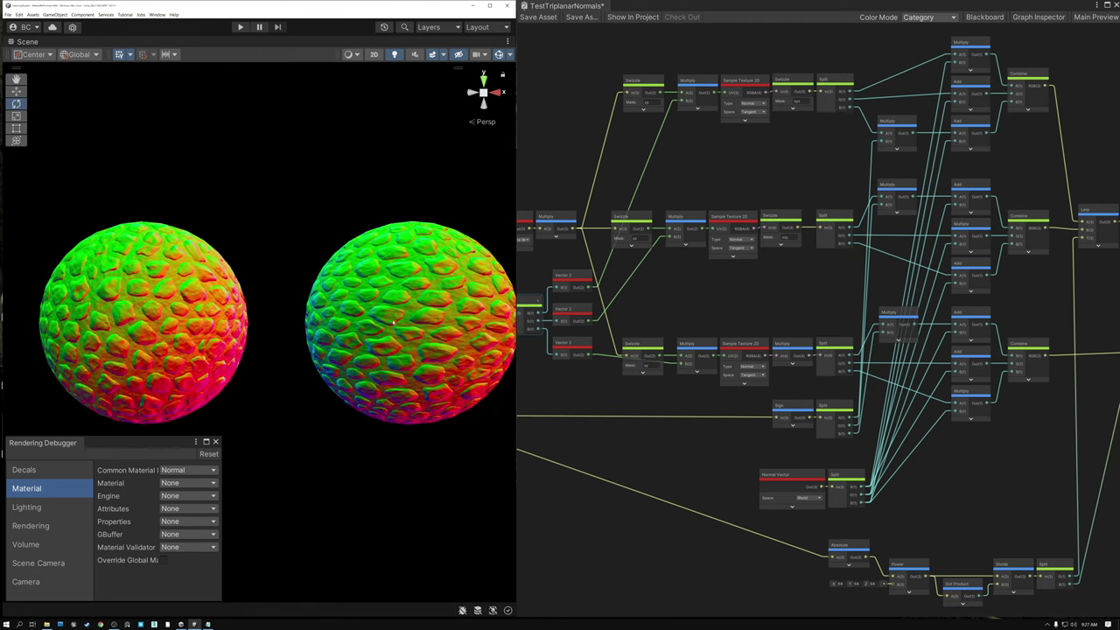
pyautogui.moveTo(392, 322)
pyautogui.keyDown('alt'); pyautogui.mouseDown()
pyautogui.moveTo(361, 322)
pyautogui.moveTo(395, 323)
pyautogui.mouseUp(); pyautogui.keyUp('alt')
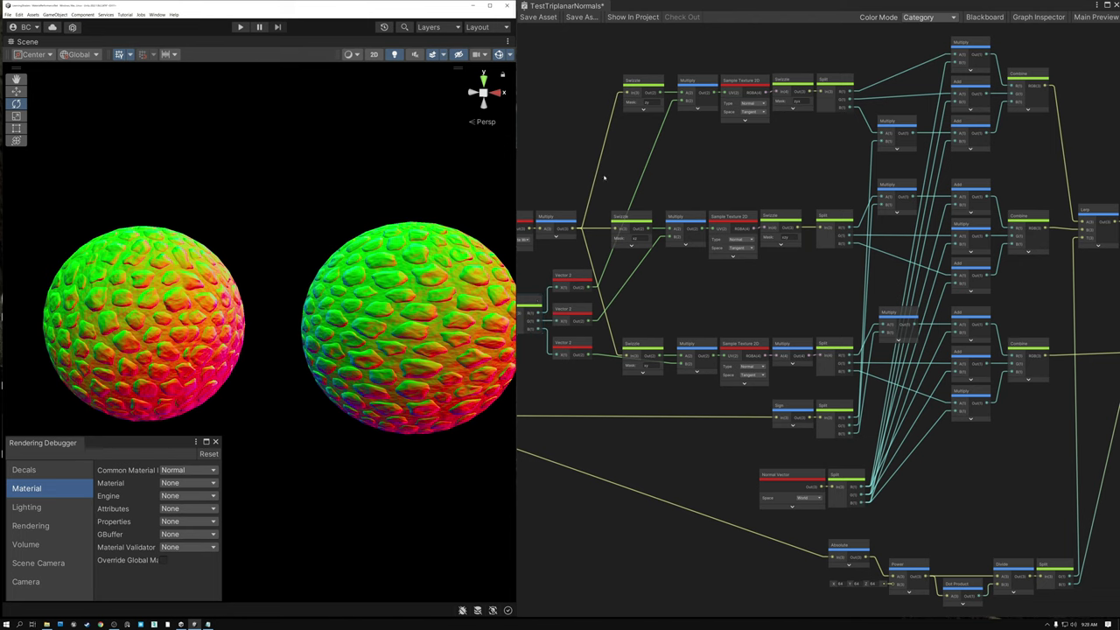
# - Review the first projection row, from Sample Texture 2D through the zyx Swizzle and Split to the Multiply and Add nodes
pyautogui.click(817, 153)
pyautogui.rightClick(777, 155)
pyautogui.click(792, 152)
pyautogui.moveTo(818, 155); pyautogui.dragTo(743, 169, button='middle')
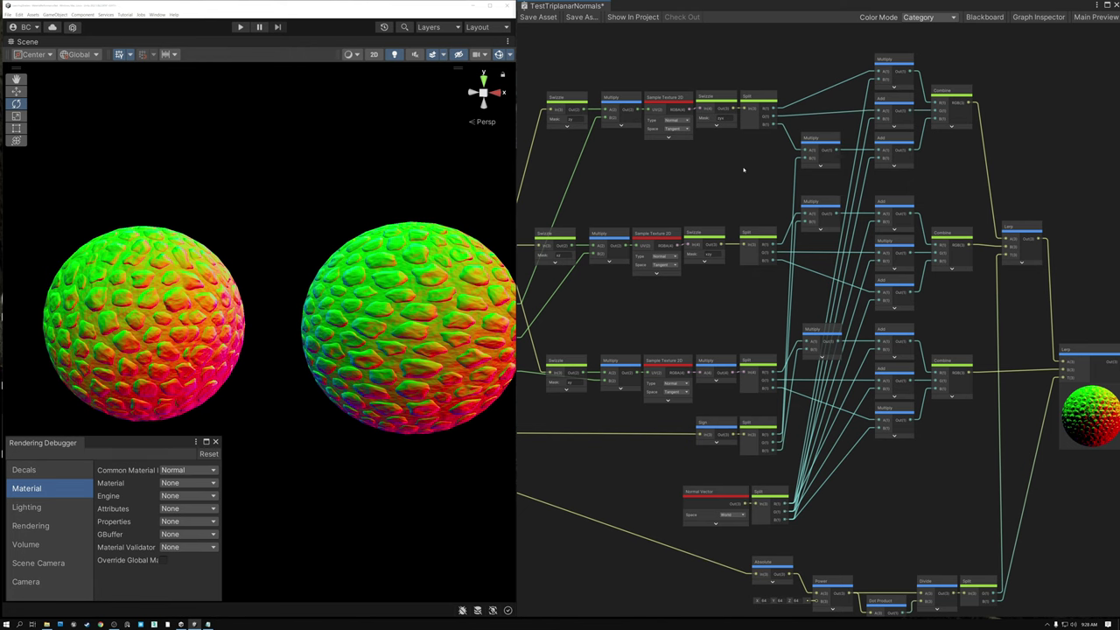
pyautogui.scroll(5, 744, 169)
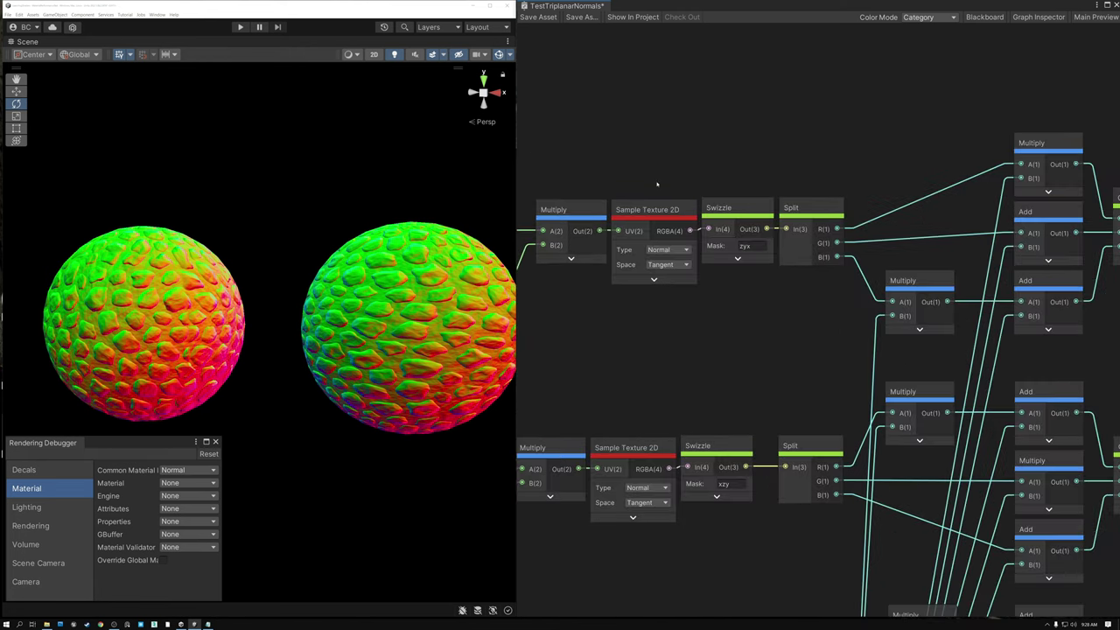
pyautogui.click(658, 209)
pyautogui.moveTo(824, 153); pyautogui.dragTo(752, 157, button='middle')
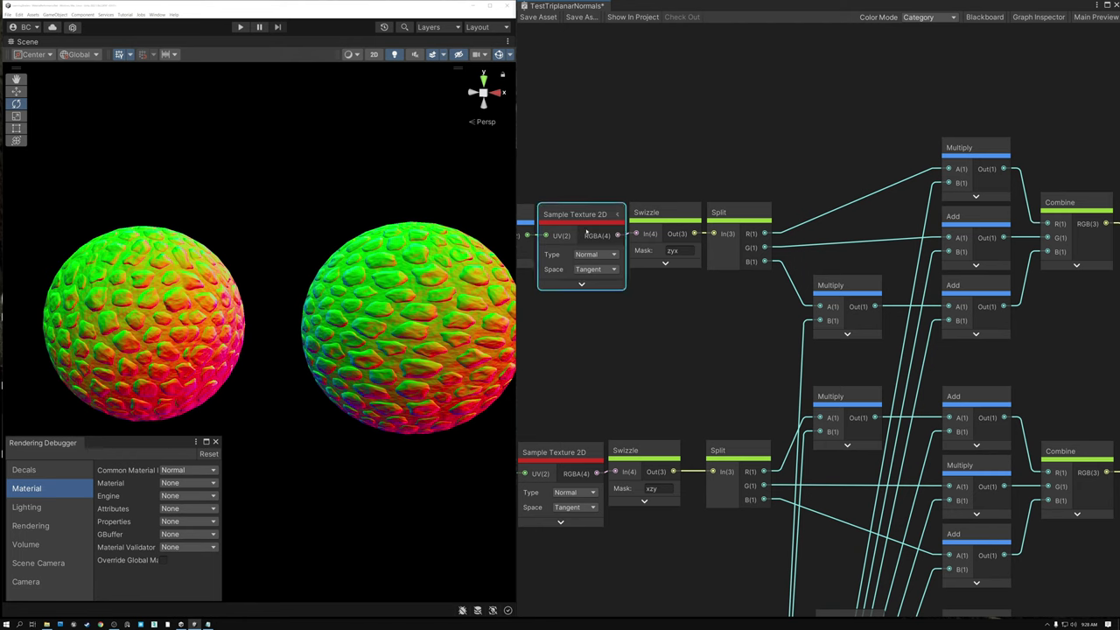
pyautogui.click(664, 213)
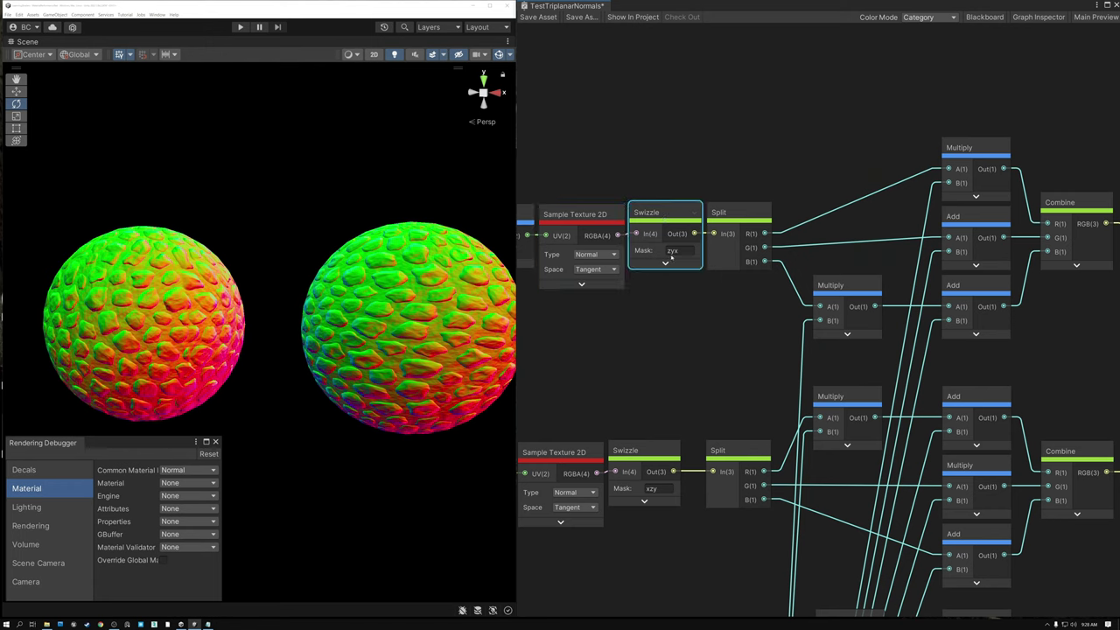
pyautogui.click(672, 252)
pyautogui.click(674, 214)
pyautogui.click(732, 212)
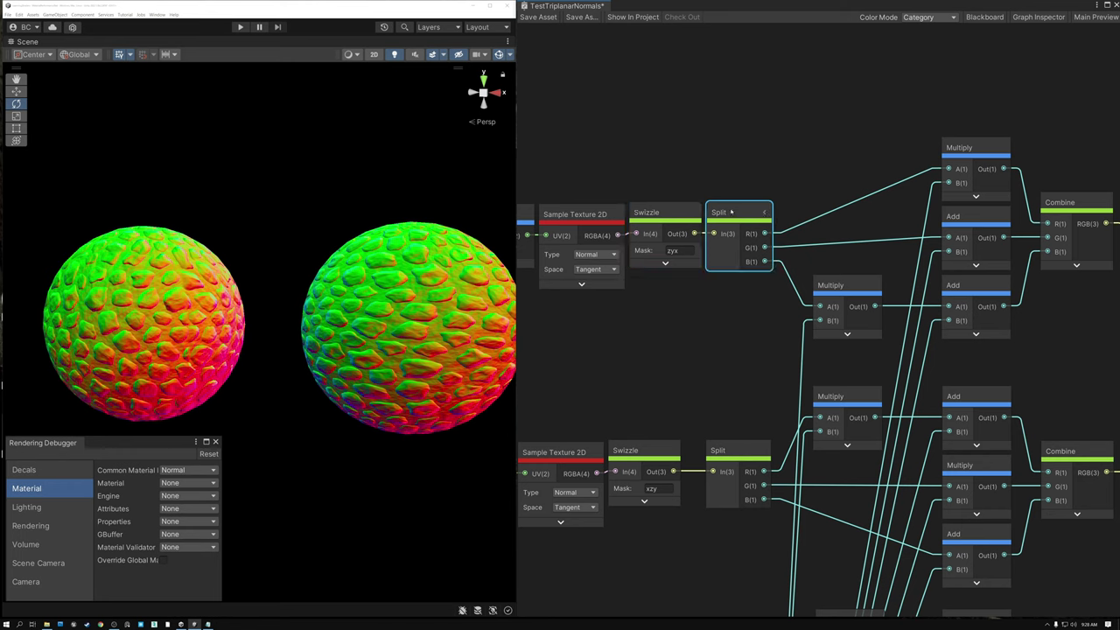
pyautogui.click(977, 142)
pyautogui.click(973, 289)
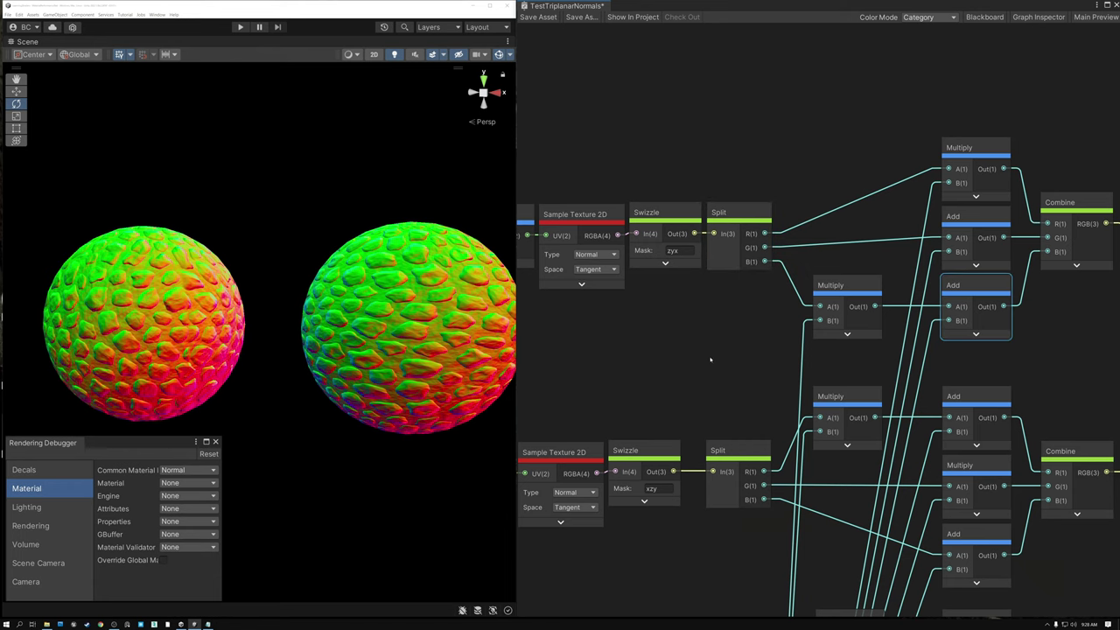
# - Move the world-space Normal Vector node and its Split up between the zyx and xzy rows
pyautogui.scroll(-2, 714, 348)
pyautogui.rightClick(715, 311)
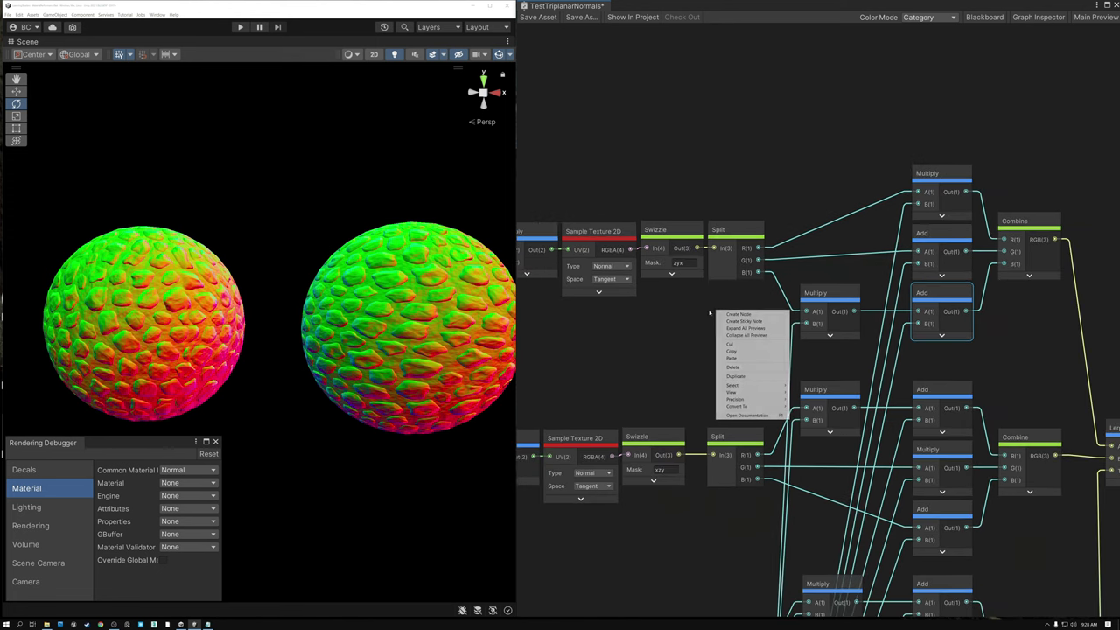
pyautogui.click(691, 373)
pyautogui.moveTo(721, 368); pyautogui.dragTo(714, 138, button='middle')
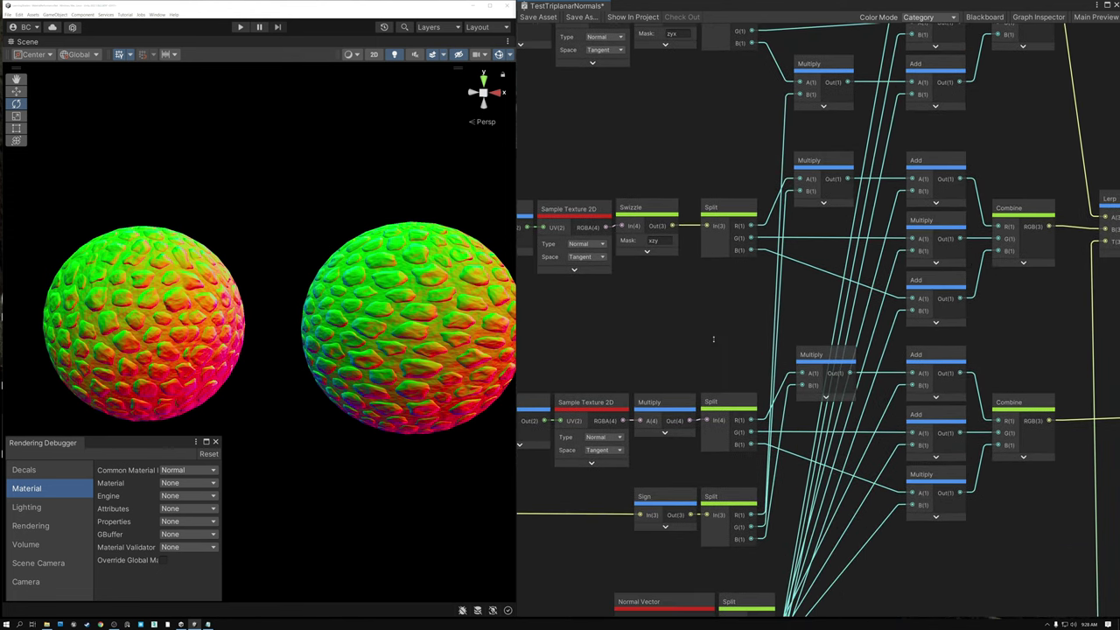
pyautogui.moveTo(715, 338); pyautogui.dragTo(703, 256, button='middle')
pyautogui.scroll(-1, 702, 256)
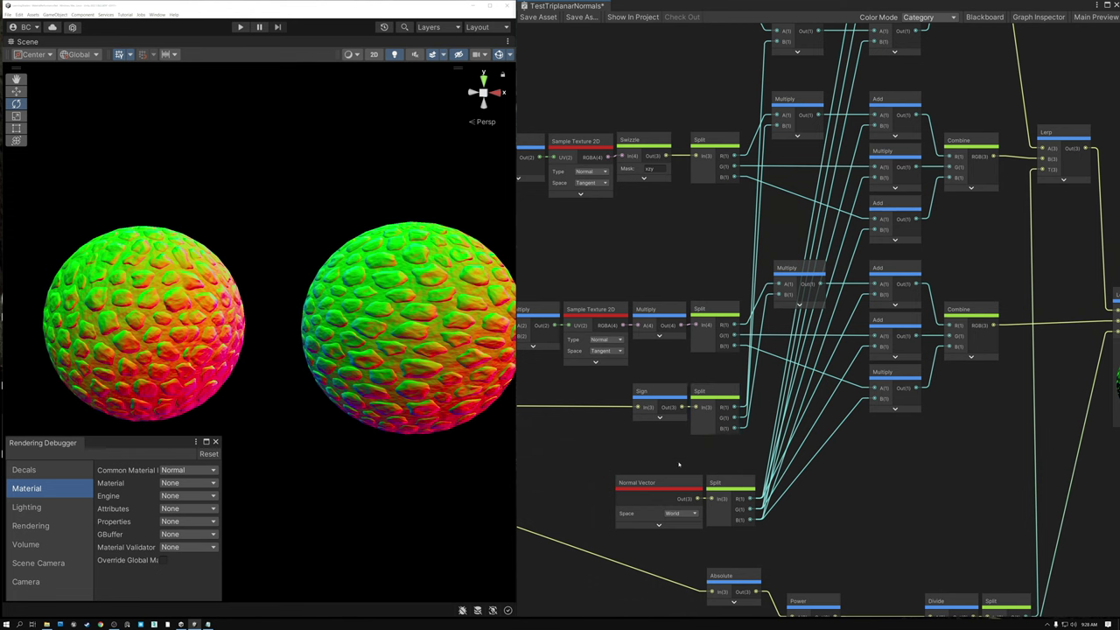
pyautogui.moveTo(745, 507); pyautogui.dragTo(747, 508)
pyautogui.scroll(-2, 749, 467)
pyautogui.moveTo(811, 467); pyautogui.dragTo(812, 502, button='middle')
pyautogui.moveTo(732, 516); pyautogui.dragTo(711, 183)
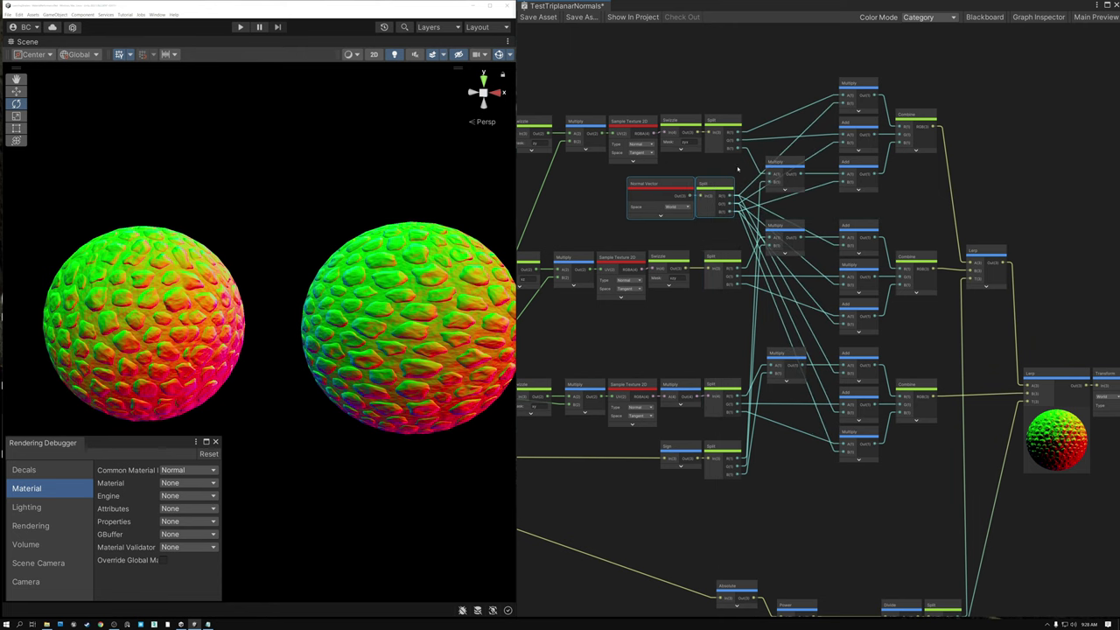
pyautogui.scroll(3, 737, 169)
pyautogui.moveTo(780, 164); pyautogui.dragTo(748, 255, button='middle')
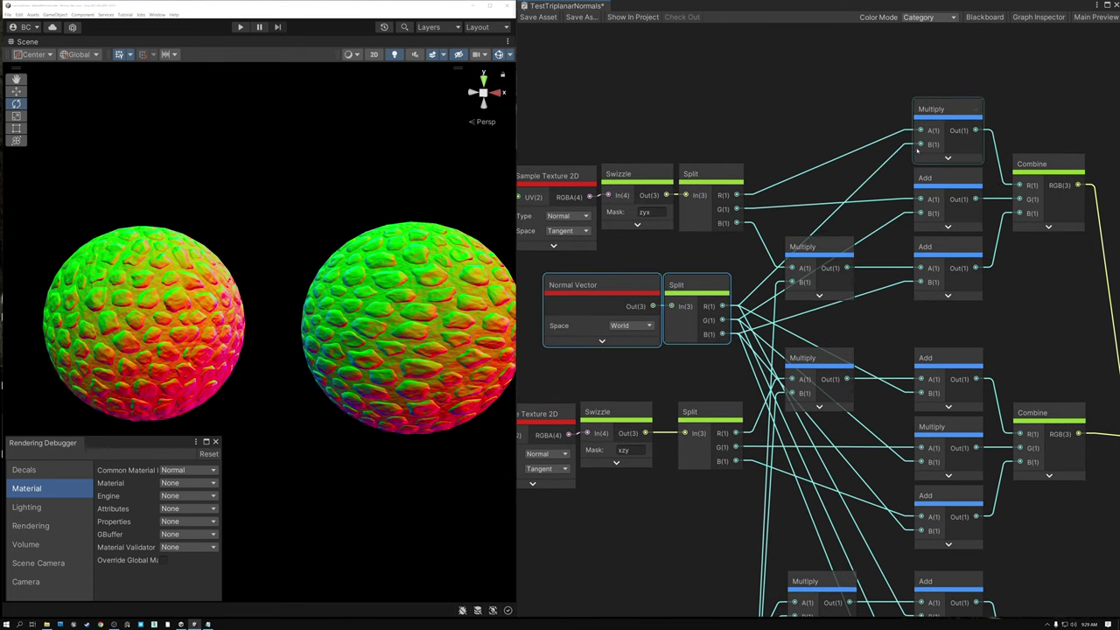
# - Check the first row's Multiply and Add nodes, and move Normal Vector and its Split back below the Sign node
pyautogui.click(936, 114)
pyautogui.click(939, 182)
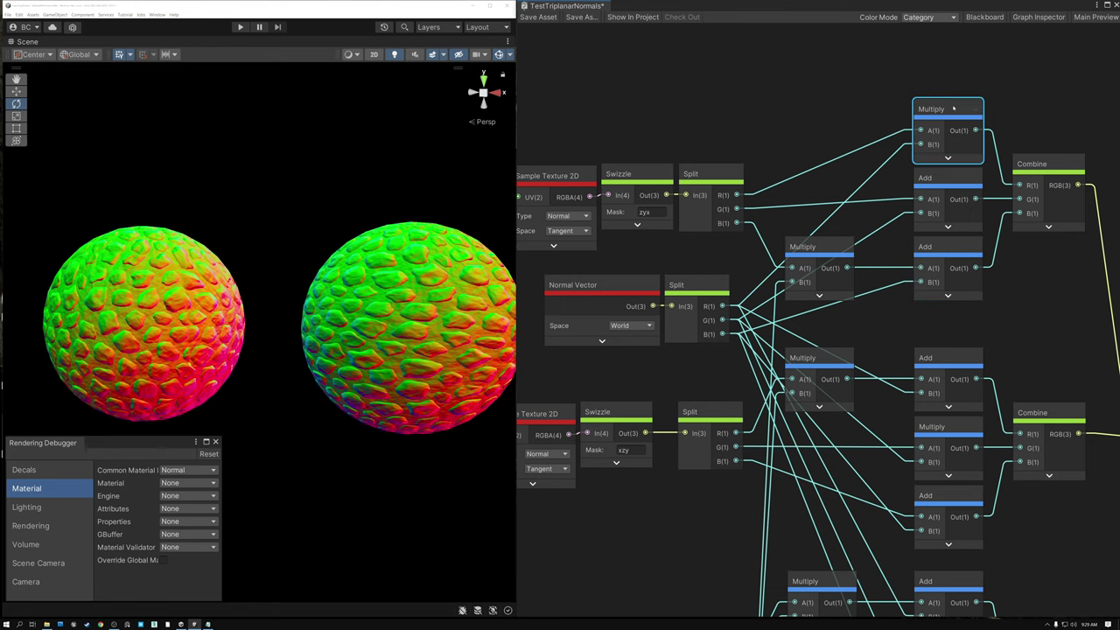
pyautogui.scroll(-3, 685, 247)
pyautogui.moveTo(666, 253); pyautogui.dragTo(719, 544)
# - Trace how the Split after the Sign node feeds the Multiply nodes that correct the sign in each row
pyautogui.scroll(3, 735, 129)
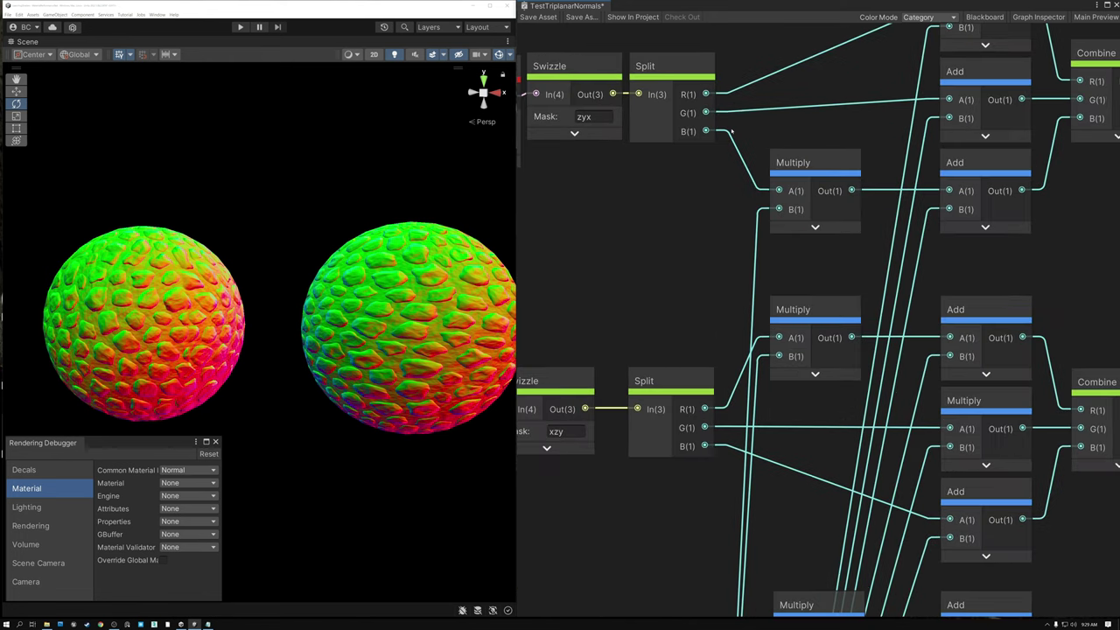
pyautogui.scroll(-3, 680, 228)
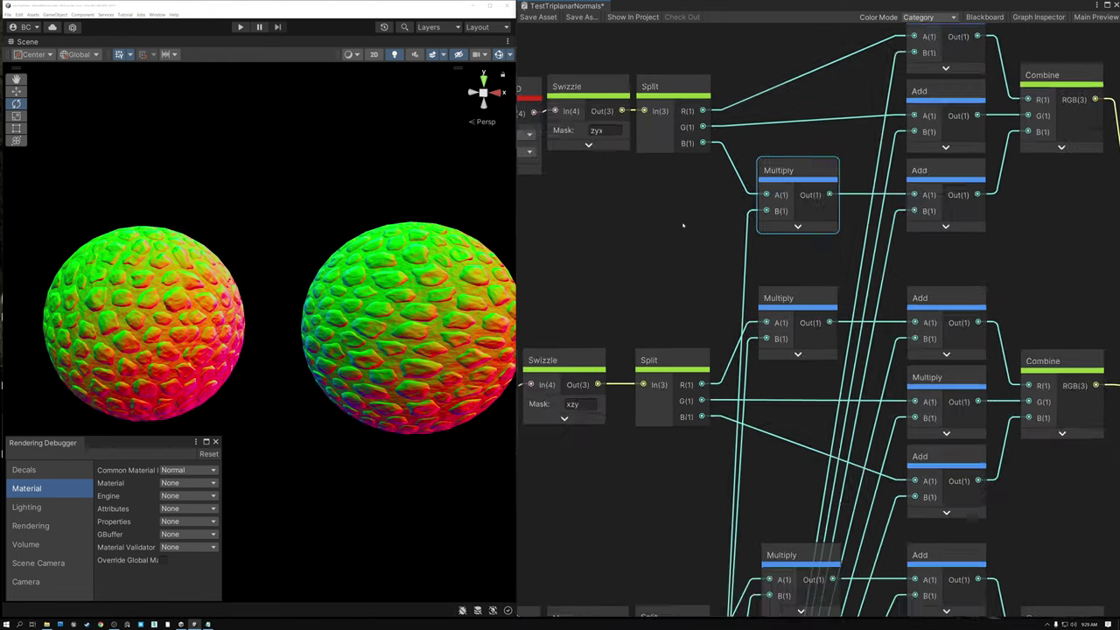
pyautogui.moveTo(665, 471); pyautogui.dragTo(698, 461, button='middle')
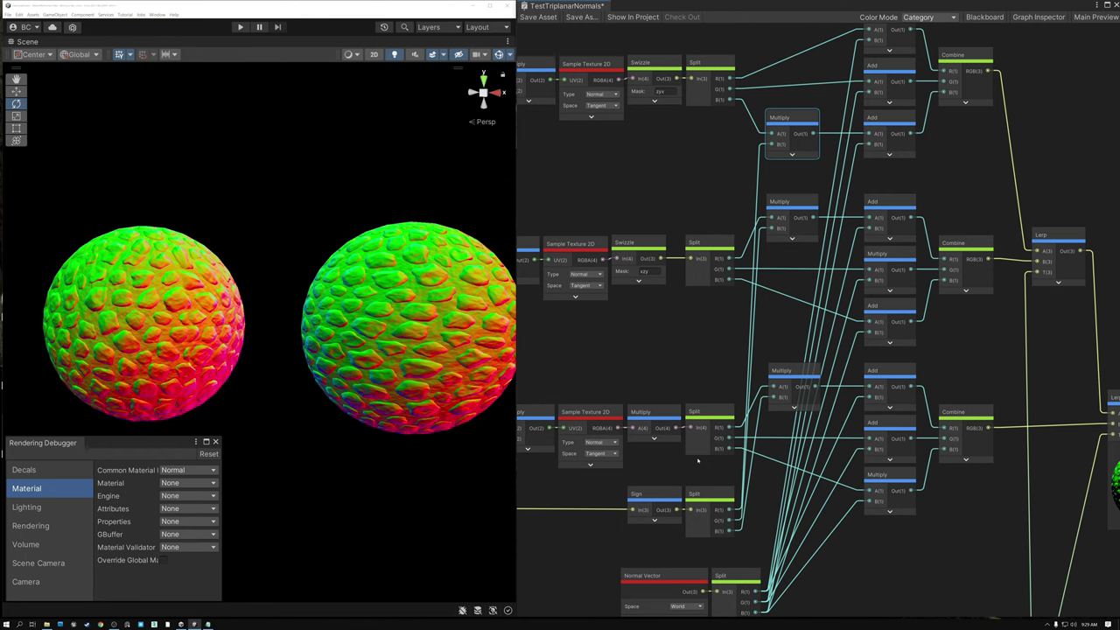
pyautogui.click(651, 495)
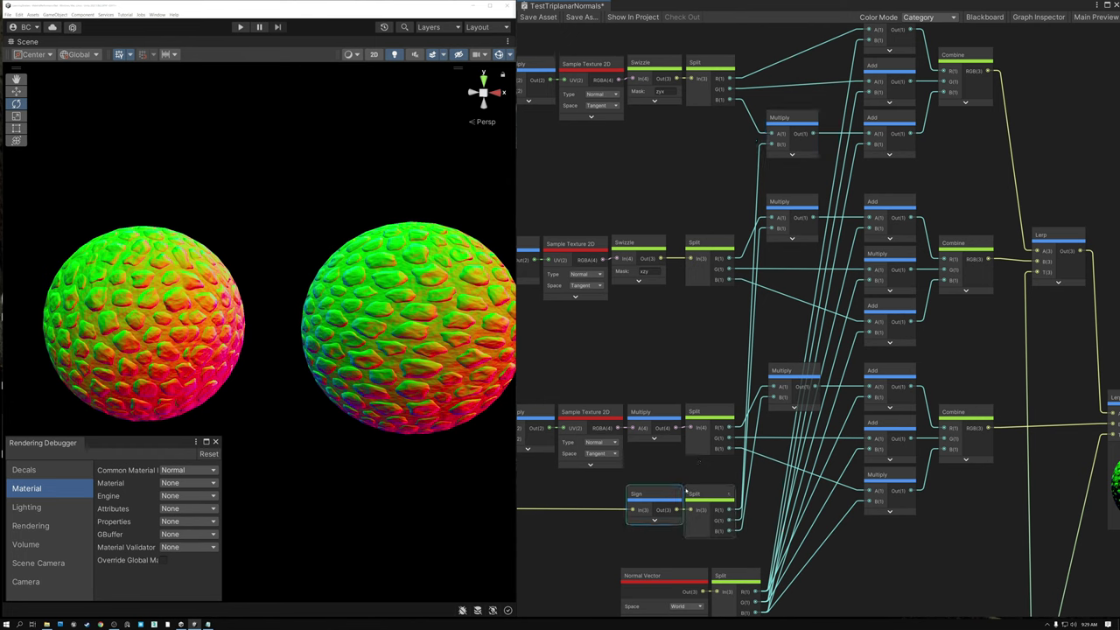
pyautogui.click(709, 494)
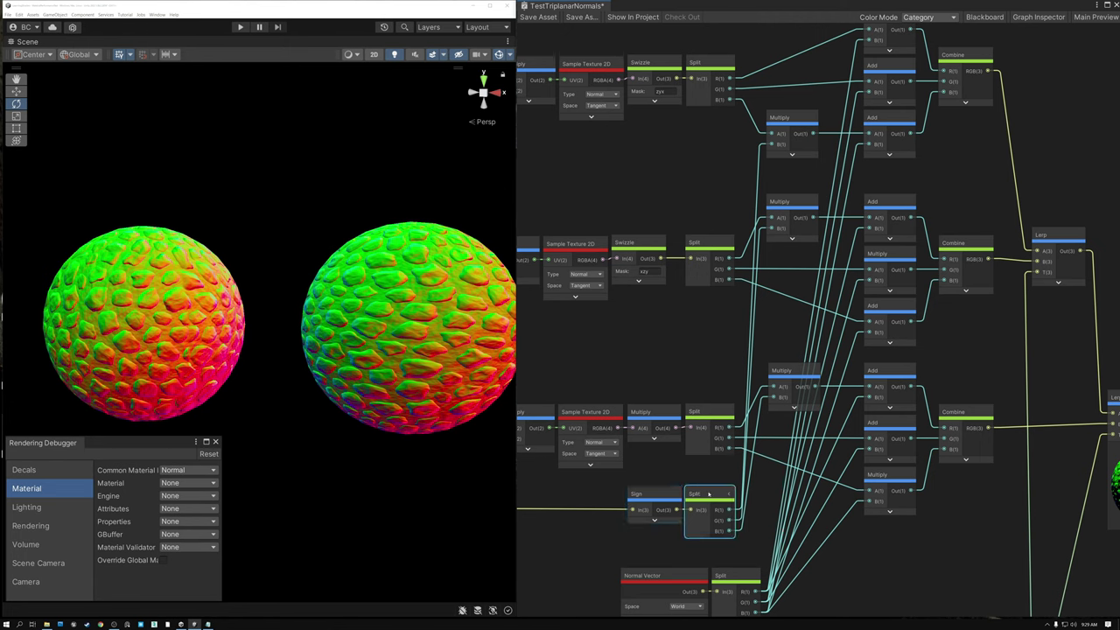
pyautogui.click(741, 486)
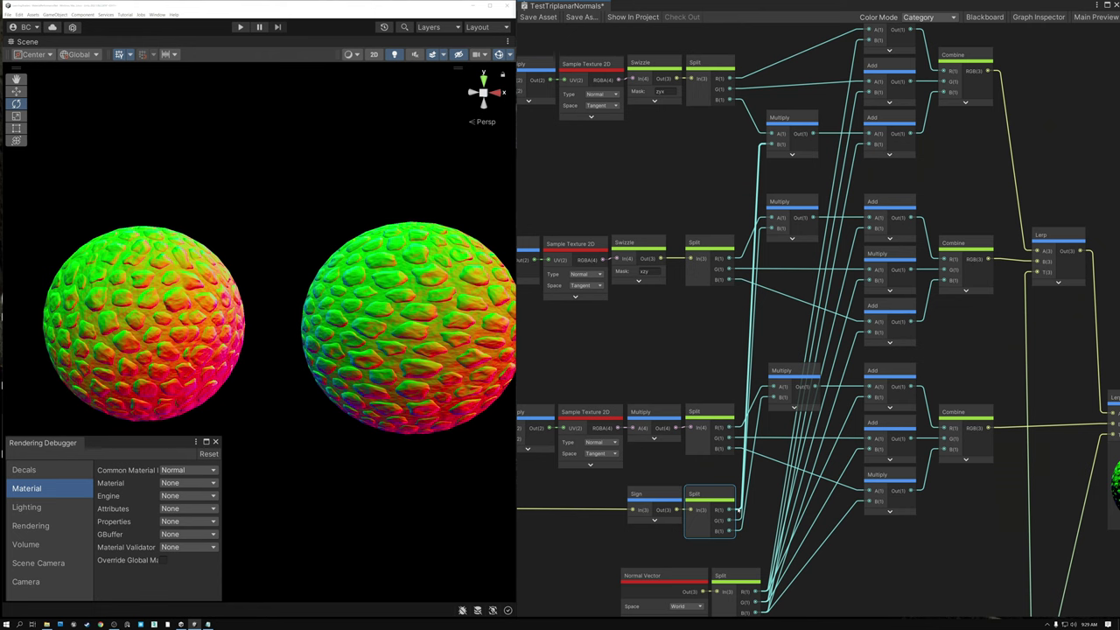
# - Review the second projection row, from Sample Texture 2D through the xzy Swizzle and Split to its Multiply and Add nodes
pyautogui.moveTo(664, 335); pyautogui.dragTo(682, 338, button='middle')
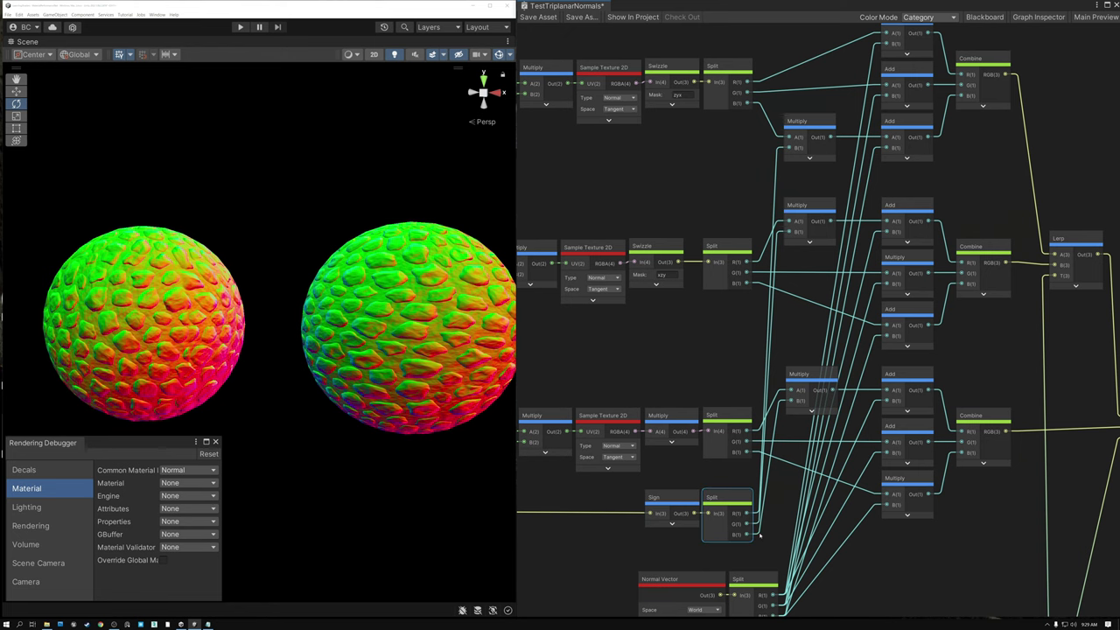
pyautogui.moveTo(662, 333); pyautogui.dragTo(716, 395, button='middle')
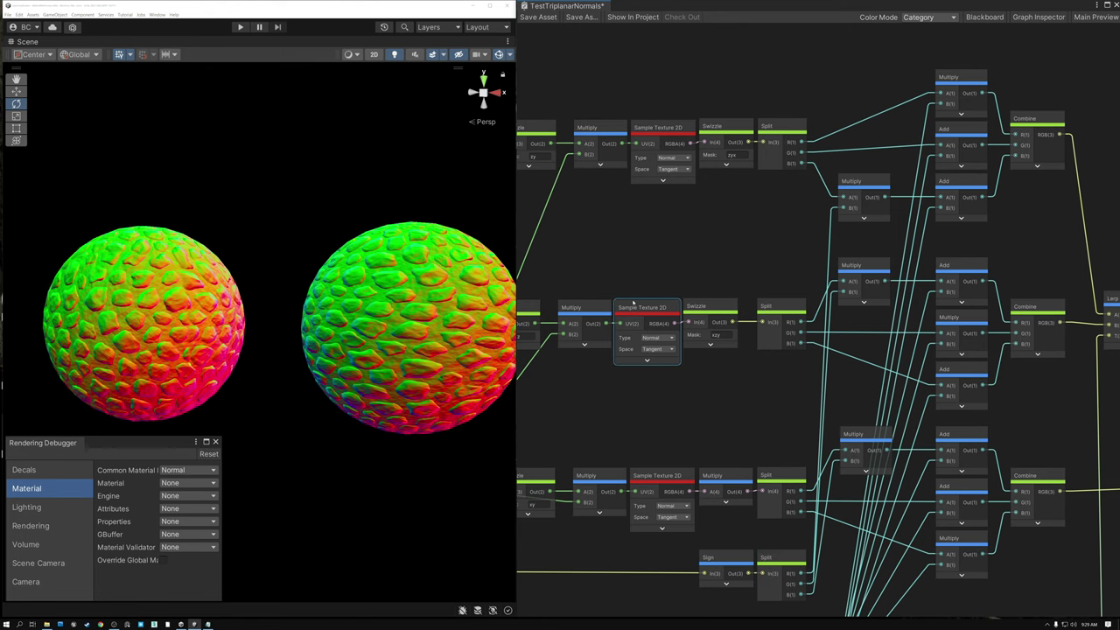
pyautogui.click(714, 334)
pyautogui.scroll(5, 715, 336)
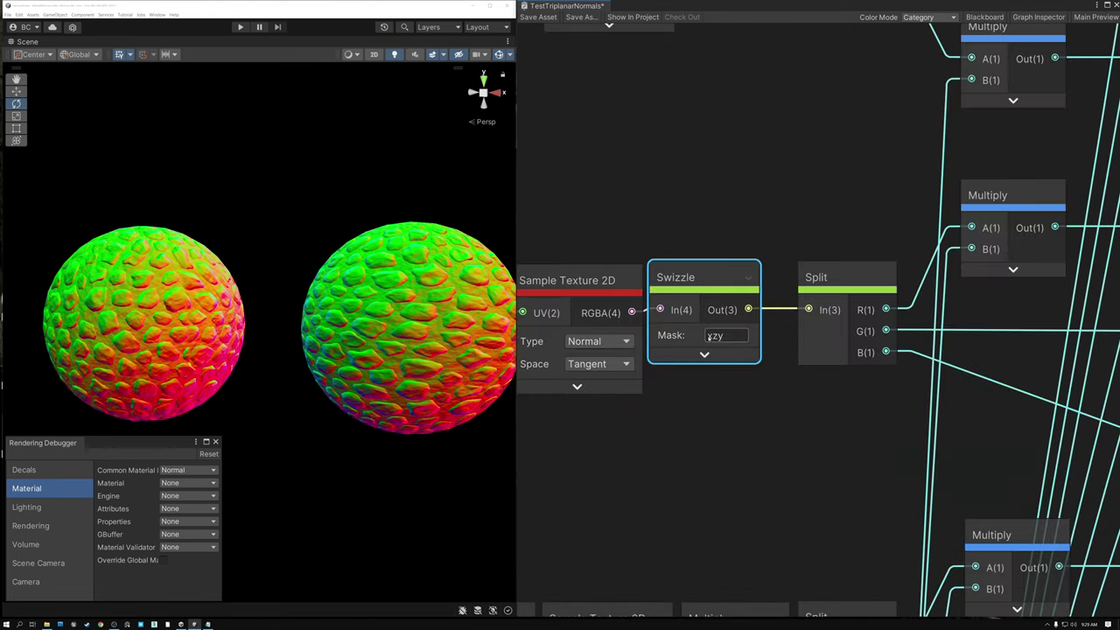
pyautogui.scroll(-3, 726, 381)
pyautogui.moveTo(725, 398); pyautogui.dragTo(652, 397, button='middle')
pyautogui.click(915, 262)
pyautogui.click(921, 393)
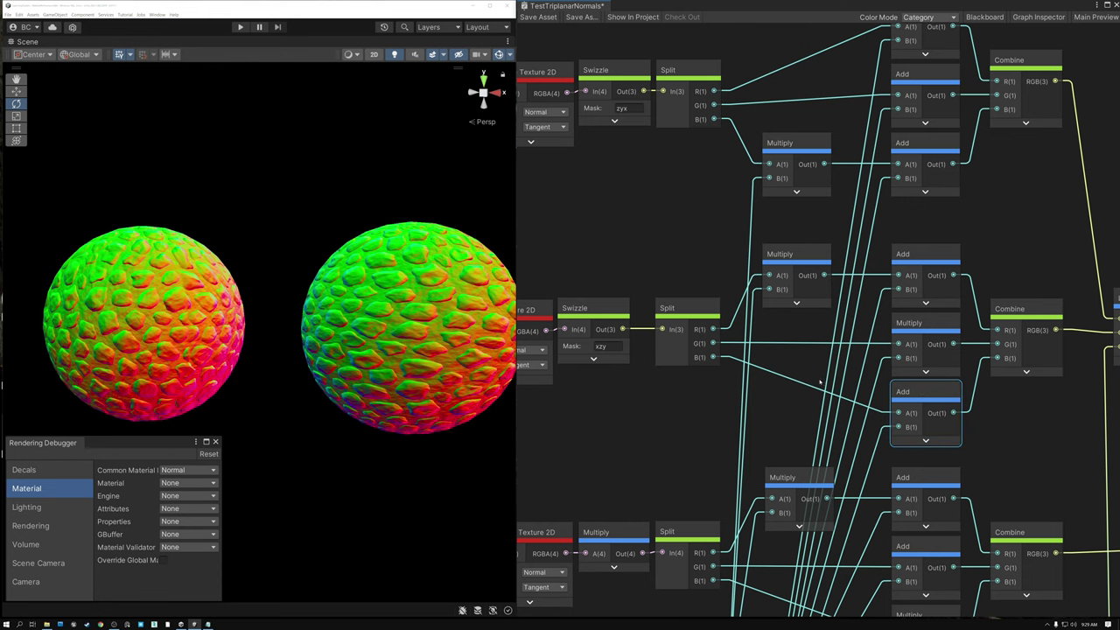
pyautogui.click(792, 254)
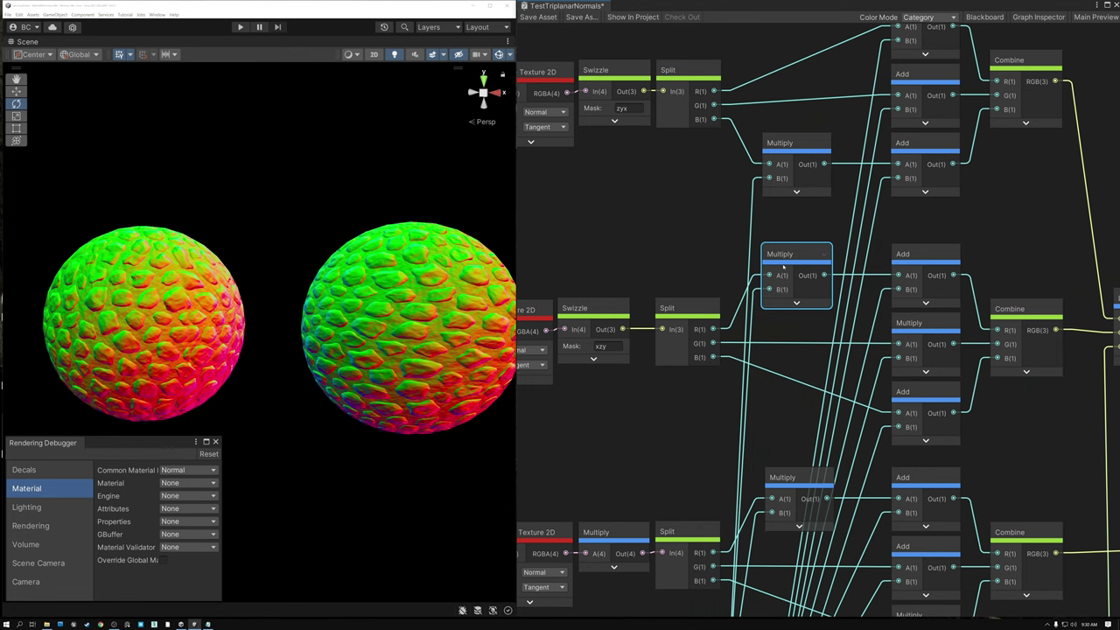
# - Compare the second row's xzy Swizzle with the Multiply node in the same place in the third row
pyautogui.scroll(-3, 784, 267)
pyautogui.rightClick(702, 361)
pyautogui.click(685, 404)
pyautogui.moveTo(686, 403); pyautogui.dragTo(717, 302, button='middle')
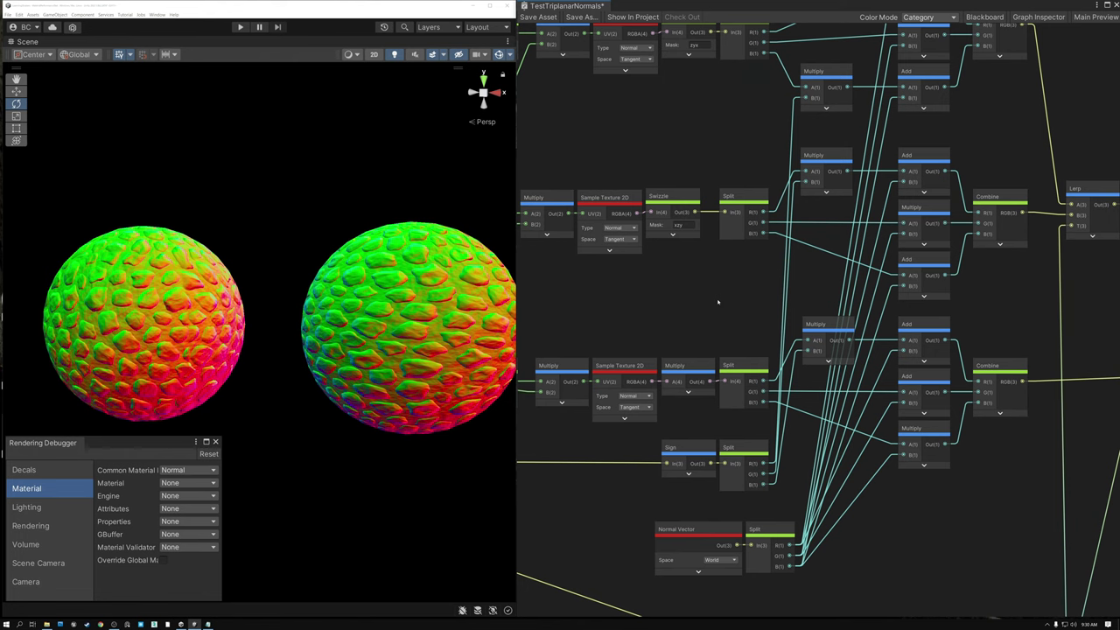
pyautogui.click(670, 197)
pyautogui.keyDown('shift'); pyautogui.click(683, 366); pyautogui.keyUp('shift')
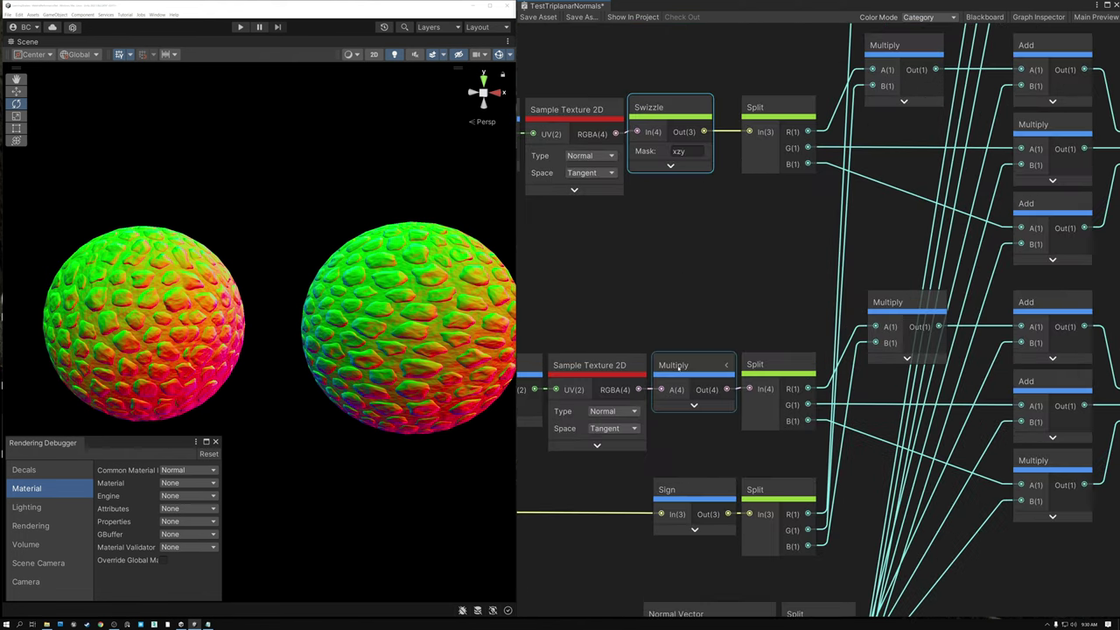
pyautogui.scroll(2, 691, 367)
# - Shift the third row's Multiply and Split toward the Combine node, expand both, and lift the Multiply above the row
pyautogui.moveTo(711, 335); pyautogui.dragTo(772, 389)
pyautogui.moveTo(775, 369); pyautogui.dragTo(814, 370)
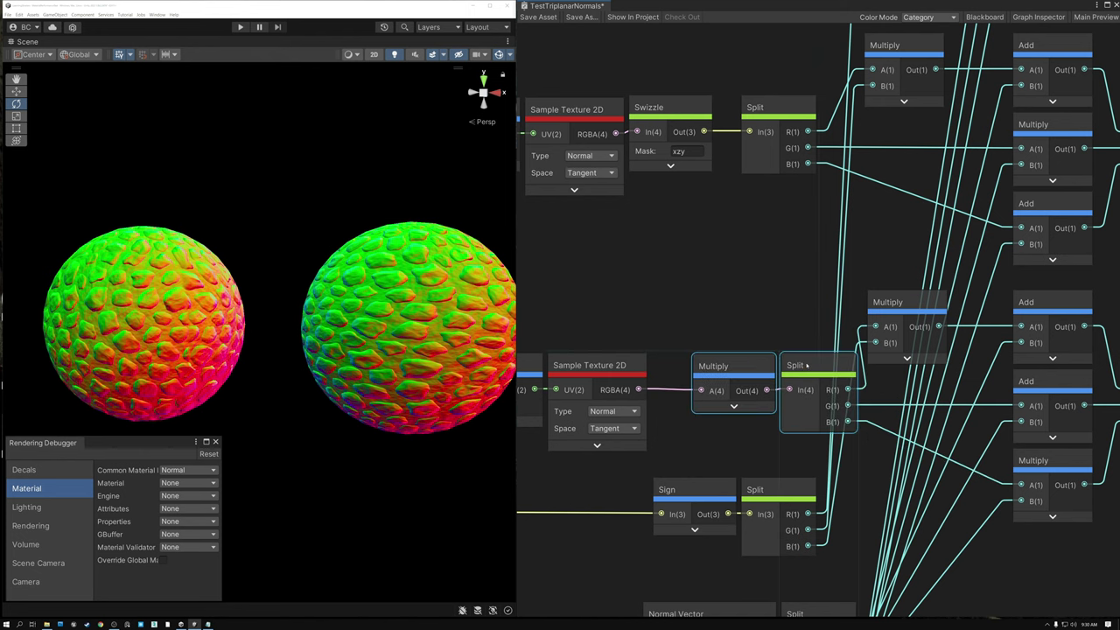
pyautogui.click(767, 365)
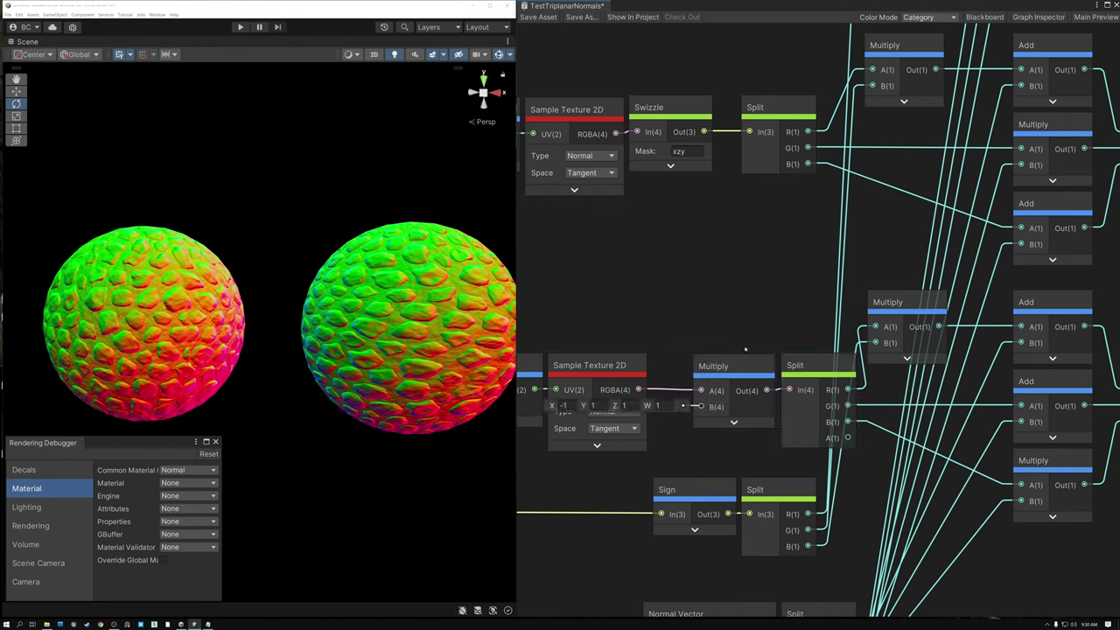
pyautogui.moveTo(731, 365); pyautogui.dragTo(737, 256)
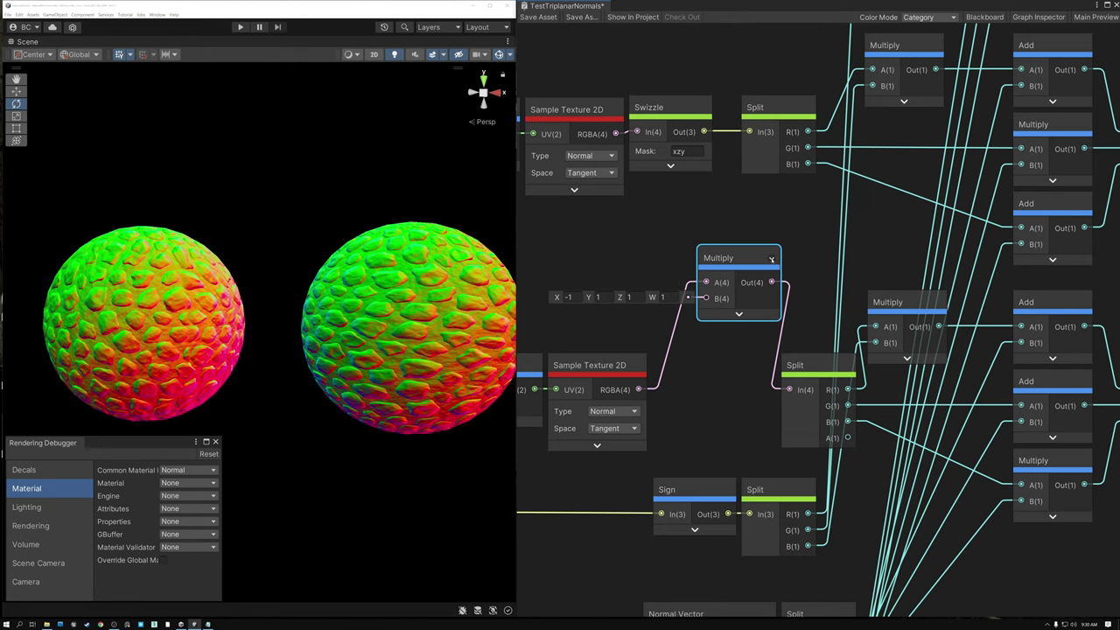
# - Collapse the lifted Multiply and move it and the Split back beside the third row's Sample Texture 2D
pyautogui.click(771, 260)
pyautogui.moveTo(733, 257); pyautogui.dragTo(690, 364)
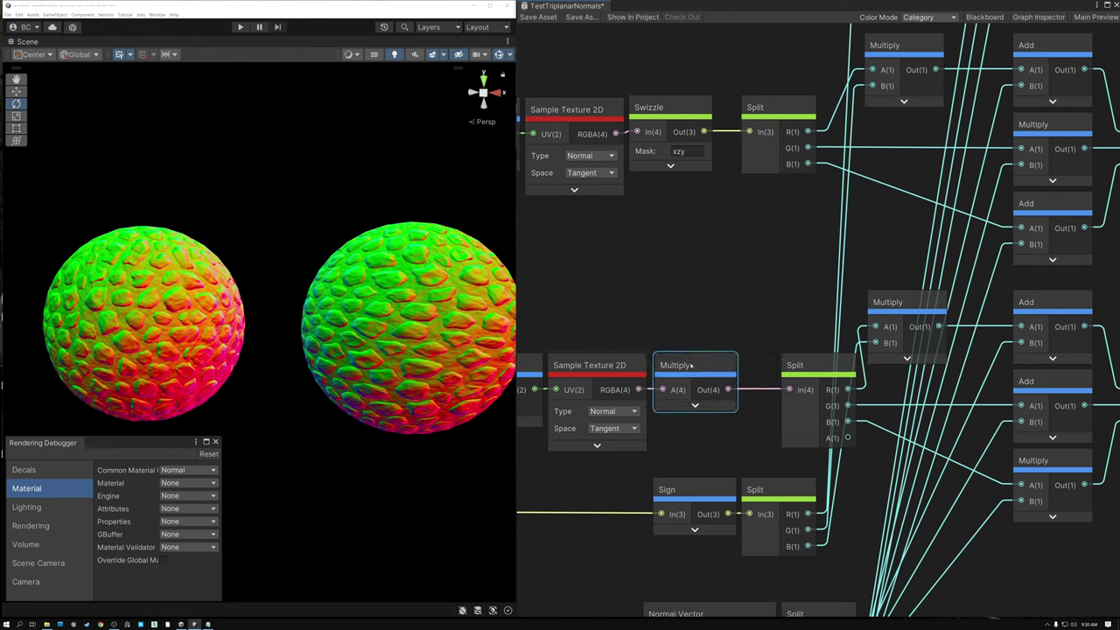
pyautogui.moveTo(799, 365); pyautogui.dragTo(757, 364)
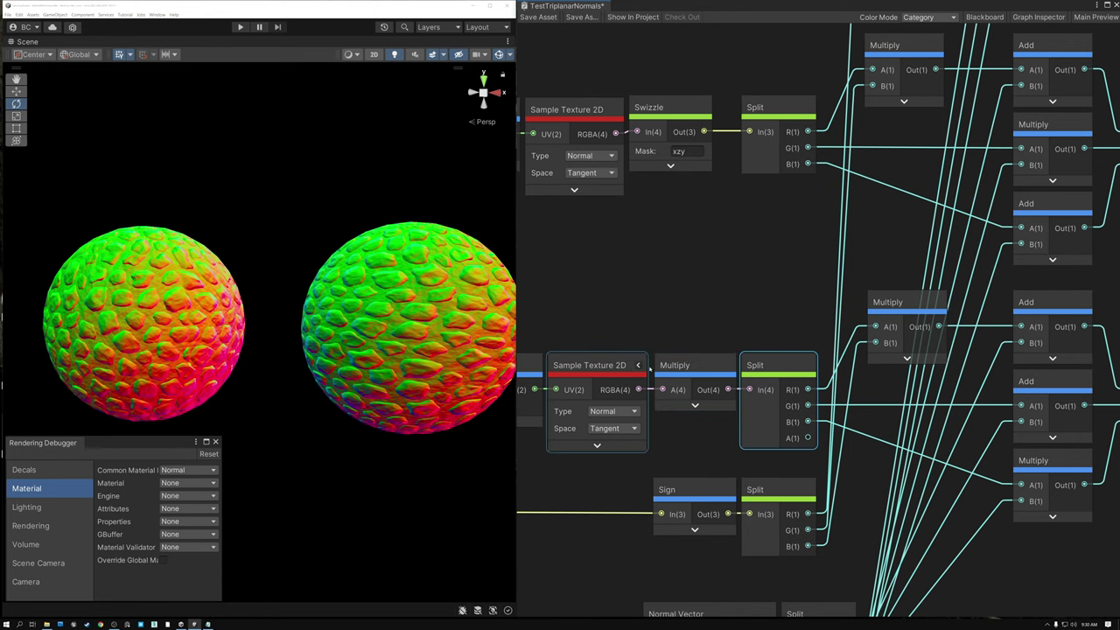
# - Check the third row's two Add nodes and Multiply node against the world-space Normal Vector and its Split
pyautogui.scroll(-2, 692, 368)
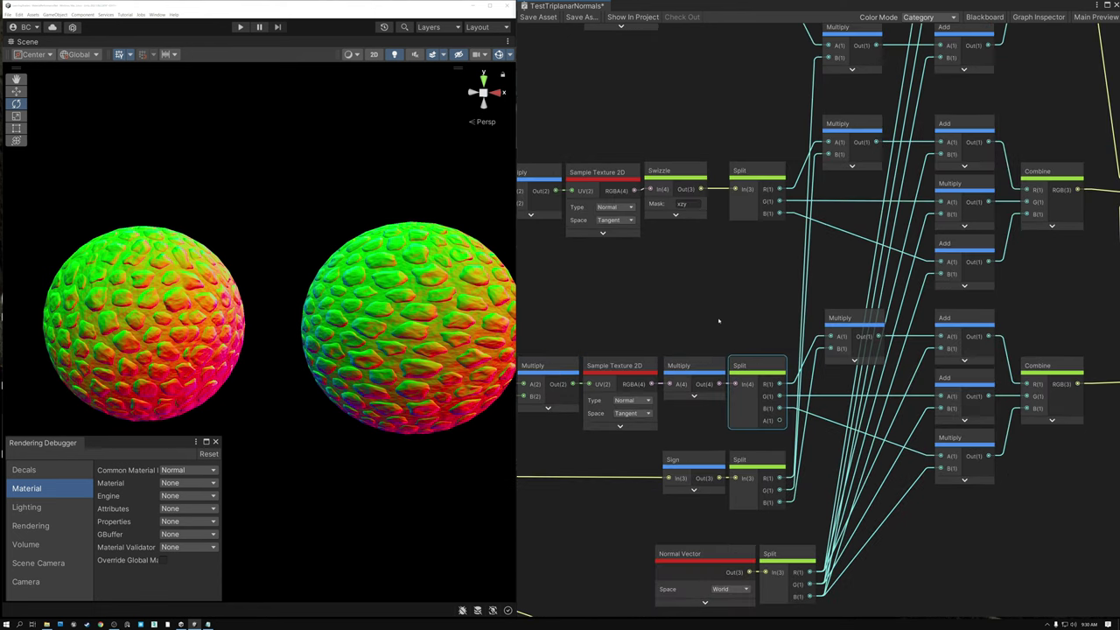
pyautogui.moveTo(721, 325); pyautogui.dragTo(665, 281, button='middle')
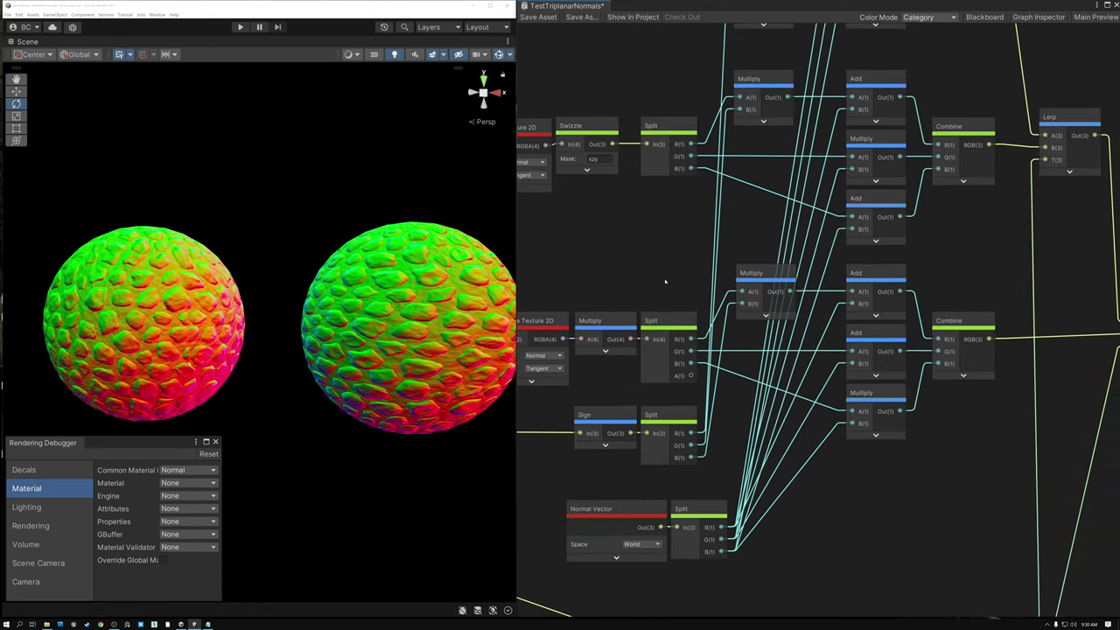
pyautogui.click(870, 279)
pyautogui.click(868, 338)
pyautogui.click(865, 394)
pyautogui.moveTo(699, 482); pyautogui.dragTo(649, 528)
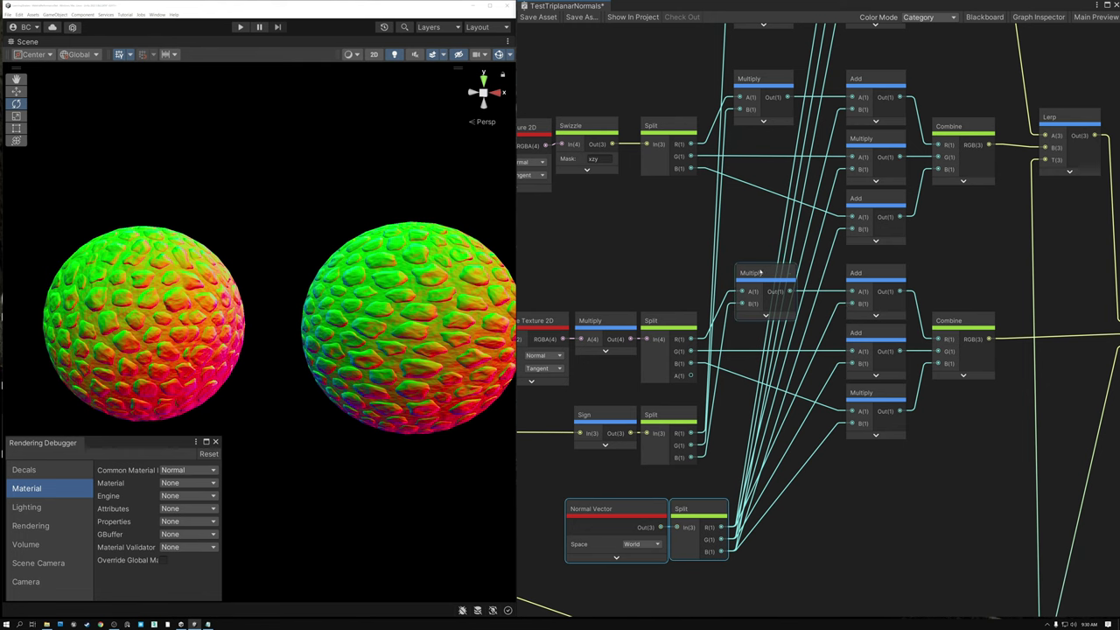
# - Nudge the third row's sign-correcting Multiply slightly closer to its Add node and check the Sign node feeding it
pyautogui.moveTo(759, 271)
pyautogui.mouseDown()
pyautogui.moveTo(769, 288)
pyautogui.moveTo(763, 277)
pyautogui.mouseUp()
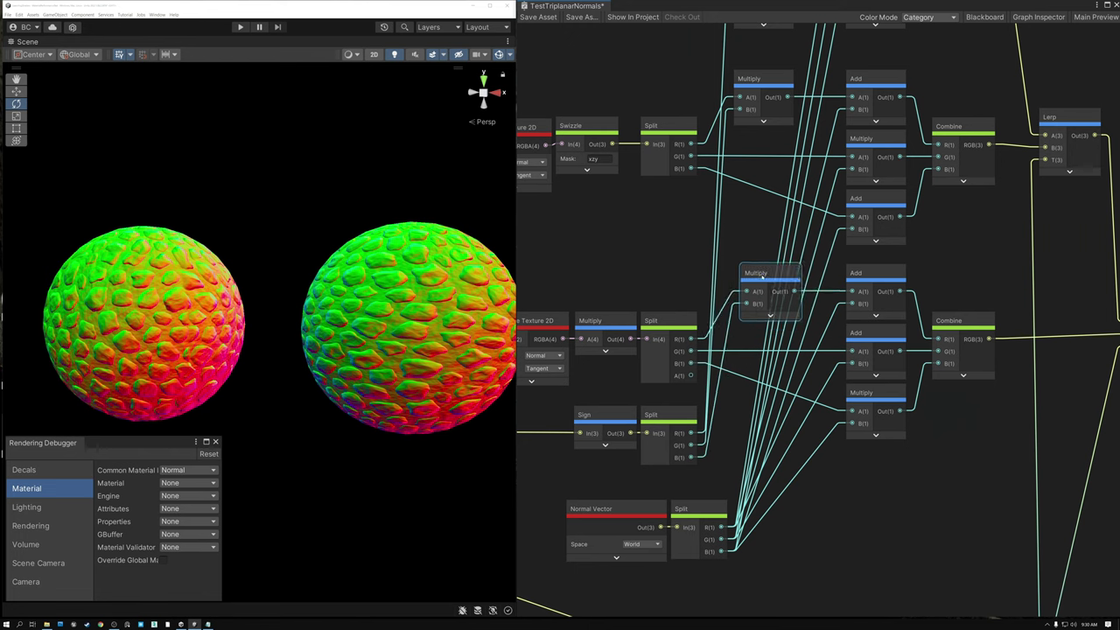
pyautogui.click(604, 416)
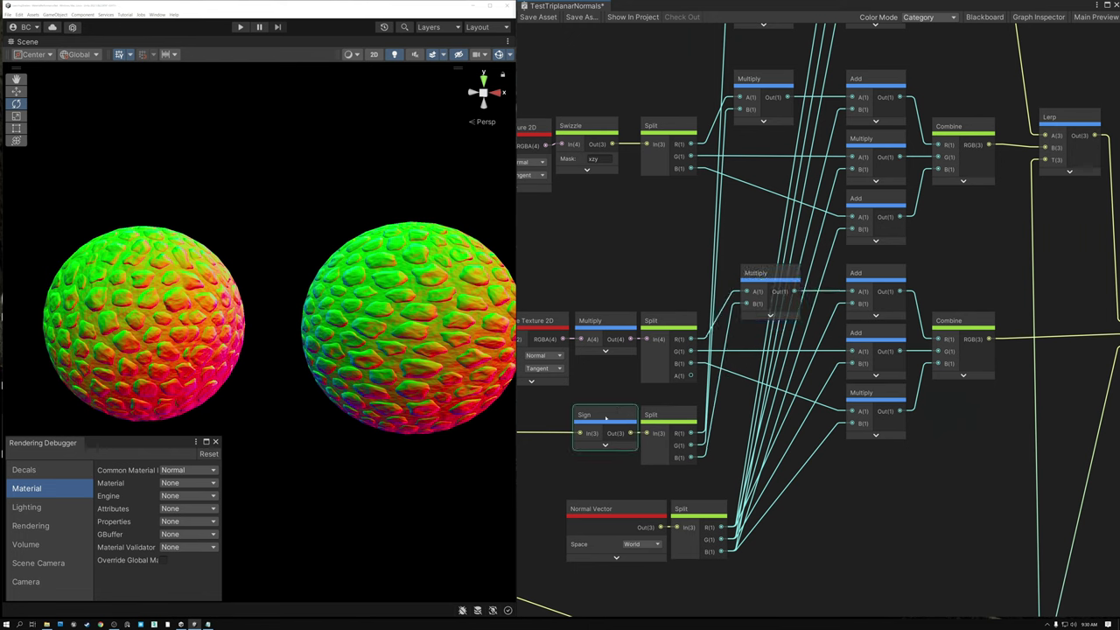
pyautogui.click(705, 456)
# - Follow the three Combine outputs into the two Lerp nodes and collapse the preview of the final Lerp
pyautogui.scroll(-3, 706, 456)
pyautogui.scroll(1, 706, 456)
pyautogui.scroll(-1, 705, 456)
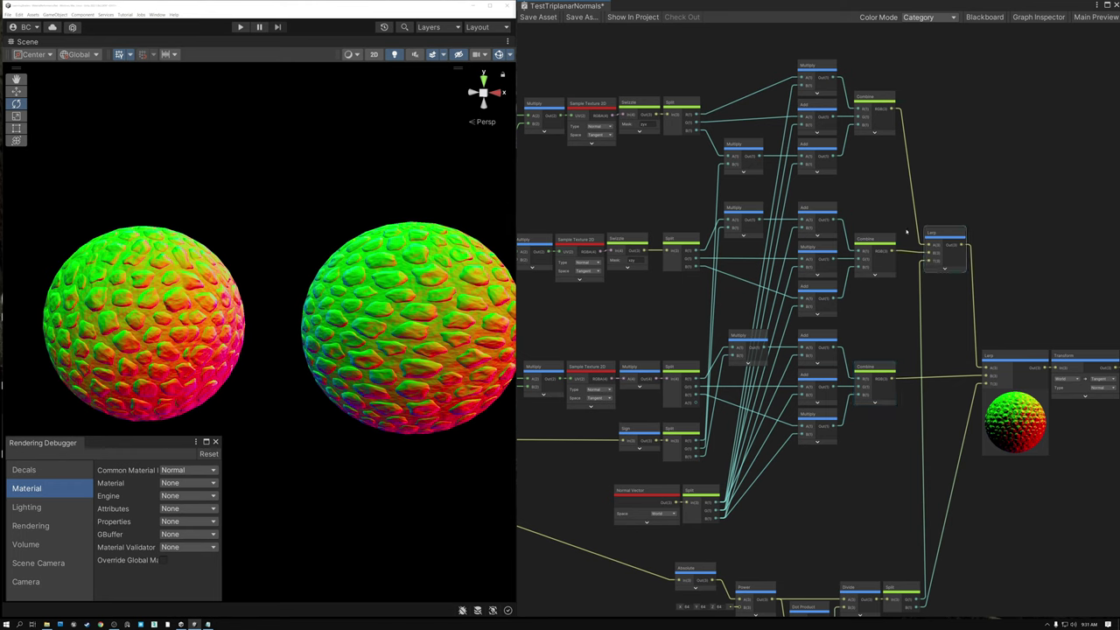
pyautogui.click(941, 234)
pyautogui.moveTo(939, 356); pyautogui.dragTo(875, 250, button='middle')
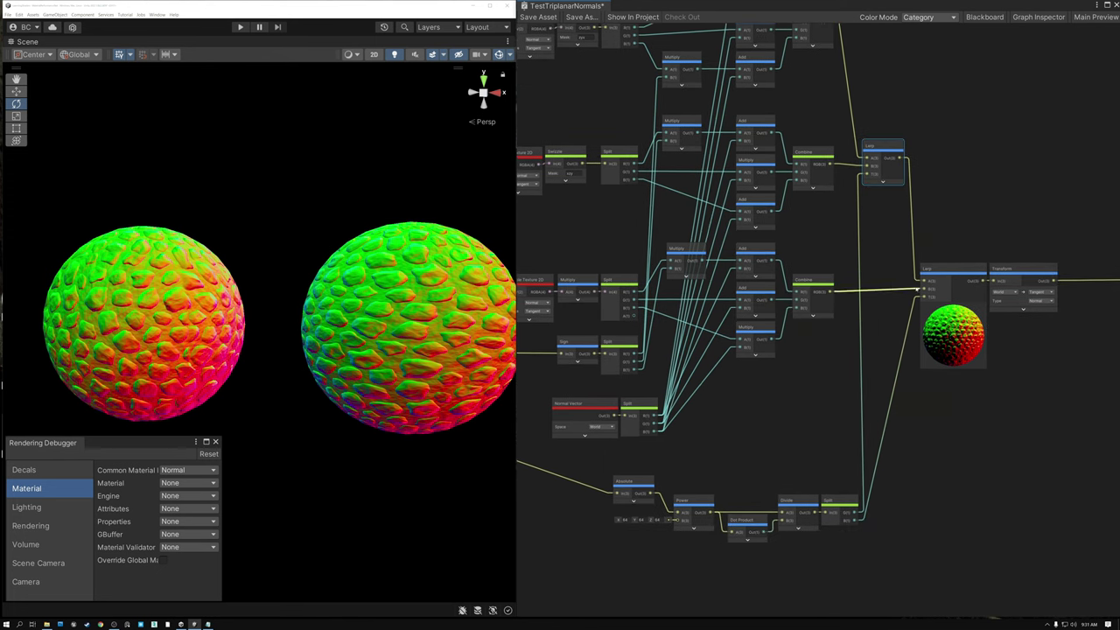
pyautogui.click(955, 306)
# - Trace the final Lerp through the World to Tangent Transform into the Fragment's tangent-space Normal input
pyautogui.scroll(2, 1030, 339)
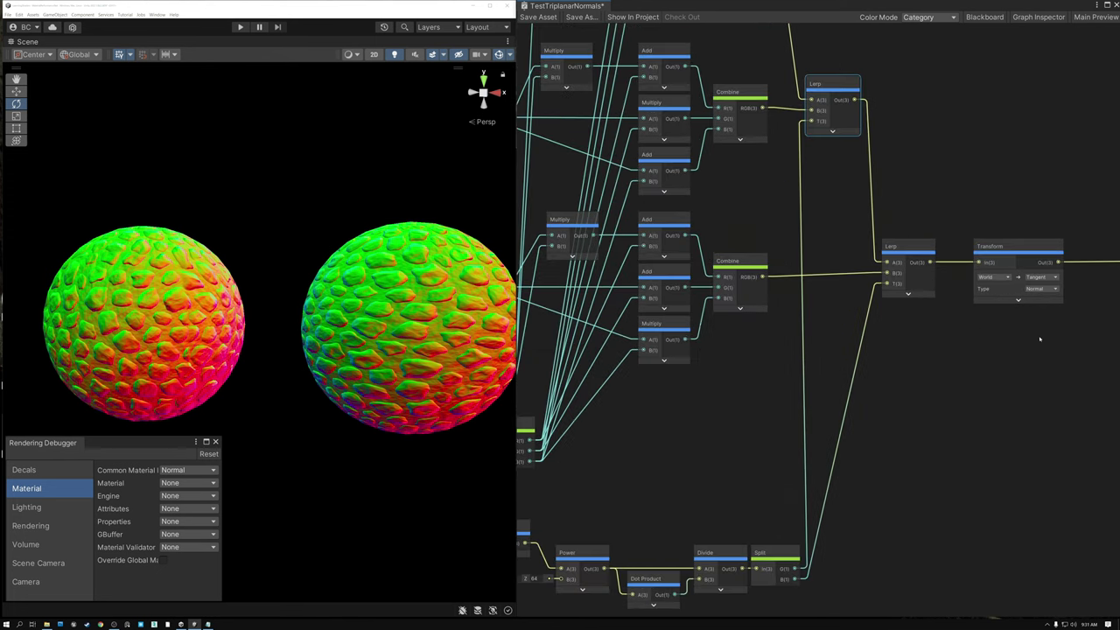
pyautogui.rightClick(1003, 349)
pyautogui.click(979, 340)
pyautogui.moveTo(1046, 337); pyautogui.dragTo(866, 360, button='middle')
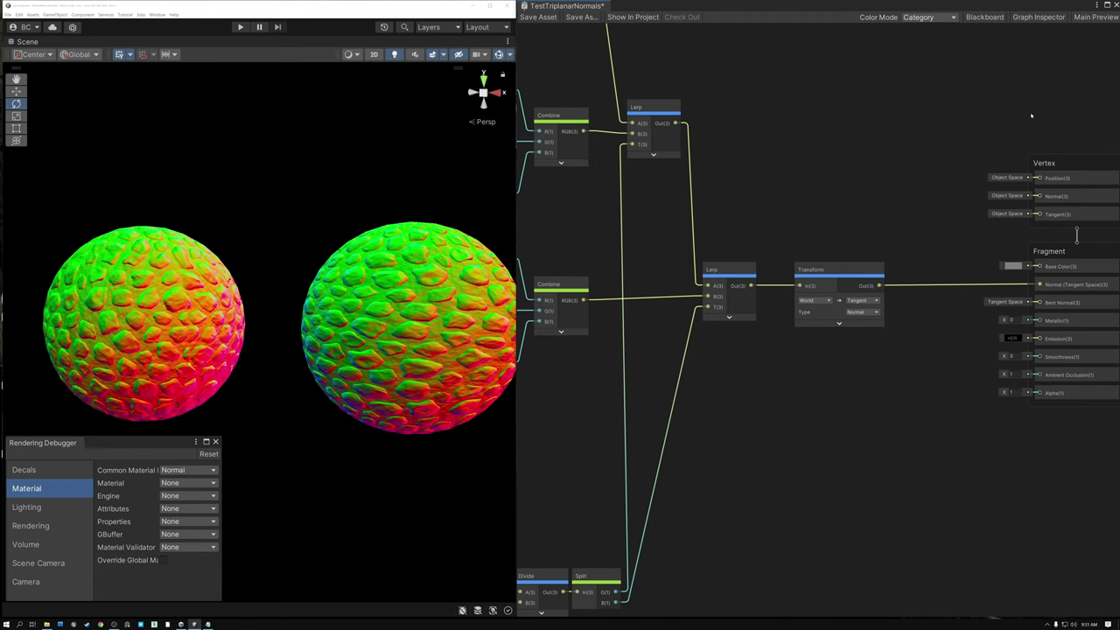
pyautogui.scroll(-2, 768, 427)
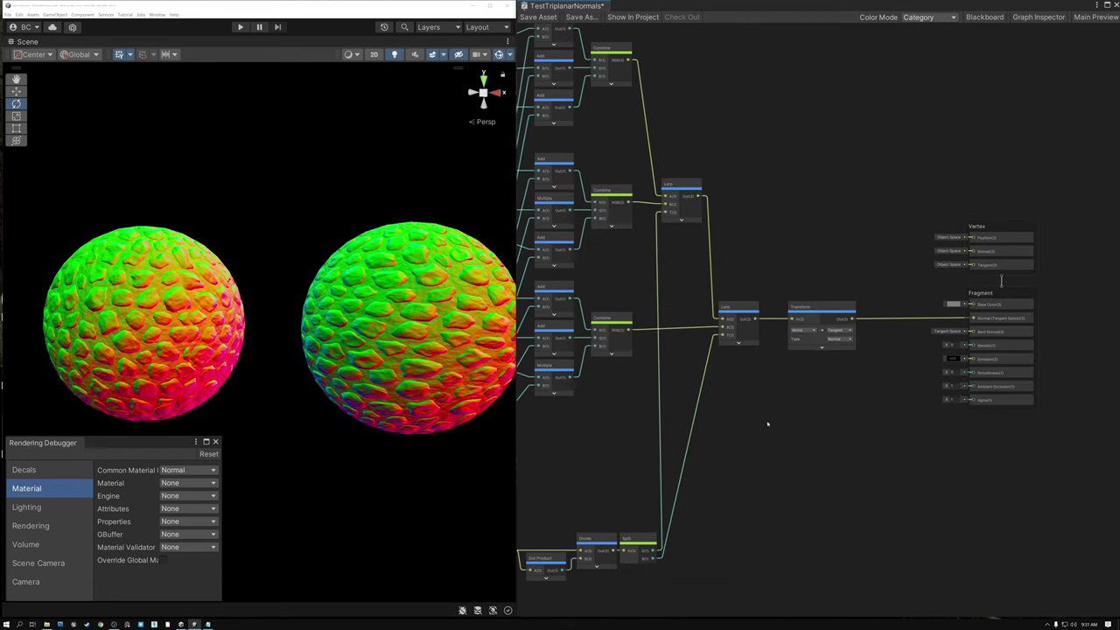
# - Look over the whole triplanar graph, from the UV Swizzle nodes through the three projection rows to the blend weights
pyautogui.moveTo(732, 428); pyautogui.dragTo(1023, 453, button='middle')
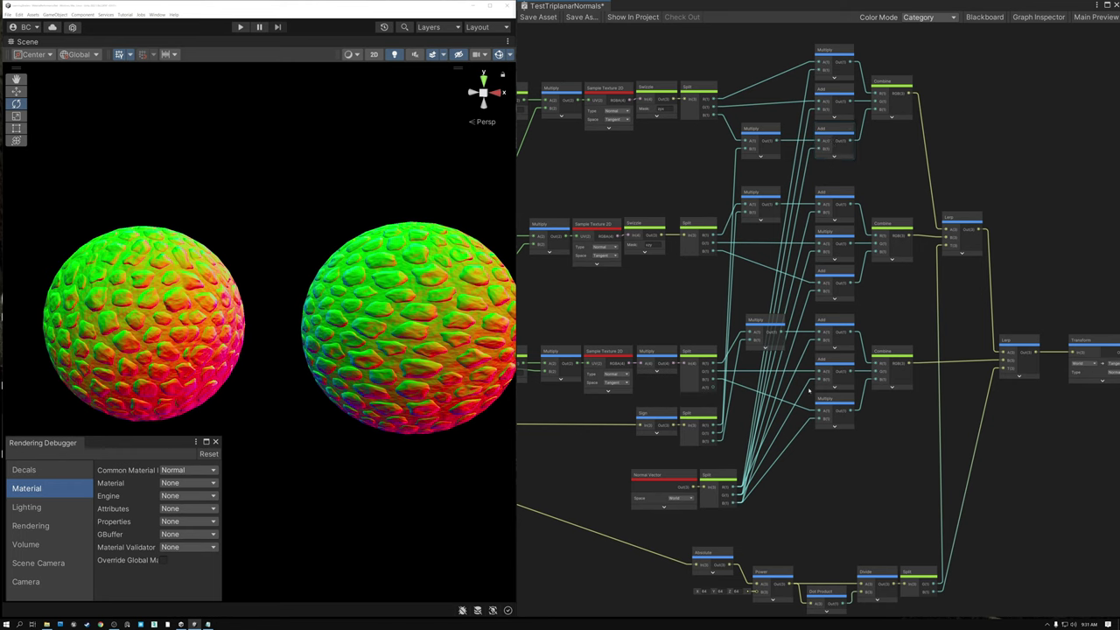
pyautogui.scroll(1, 696, 178)
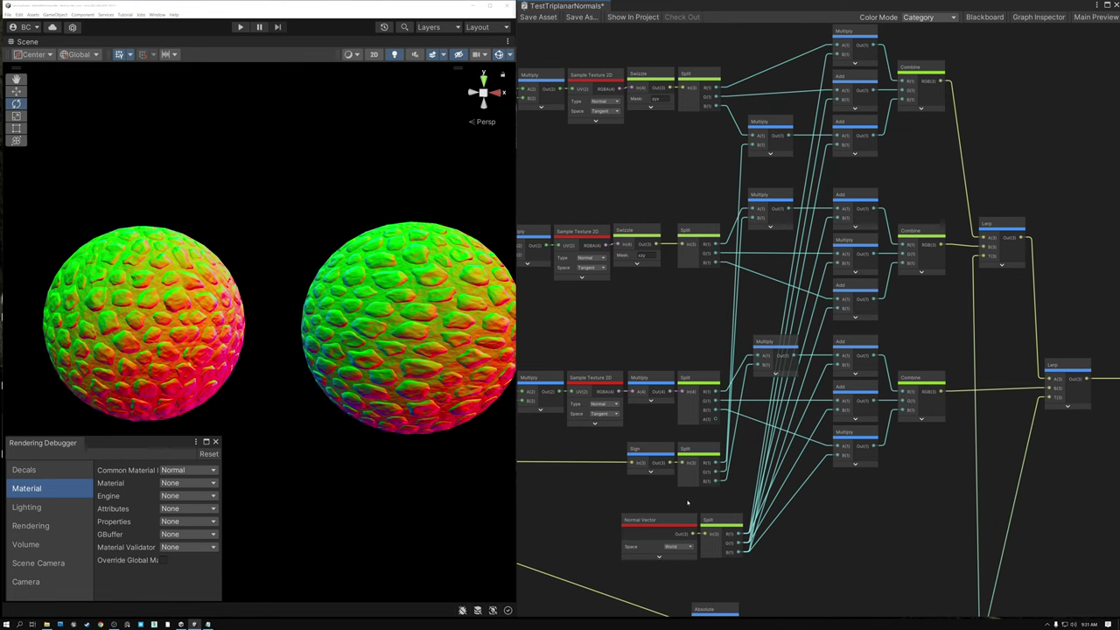
pyautogui.scroll(-2, 687, 503)
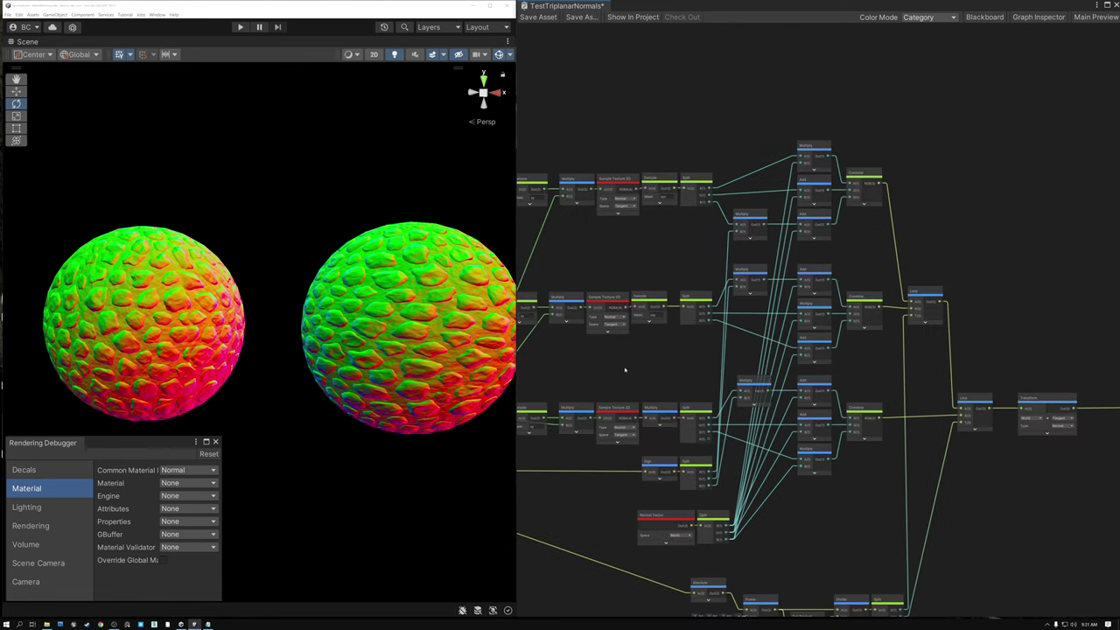
pyautogui.moveTo(642, 371); pyautogui.dragTo(783, 304, button='middle')
pyautogui.scroll(-1, 726, 315)
pyautogui.scroll(2, 770, 304)
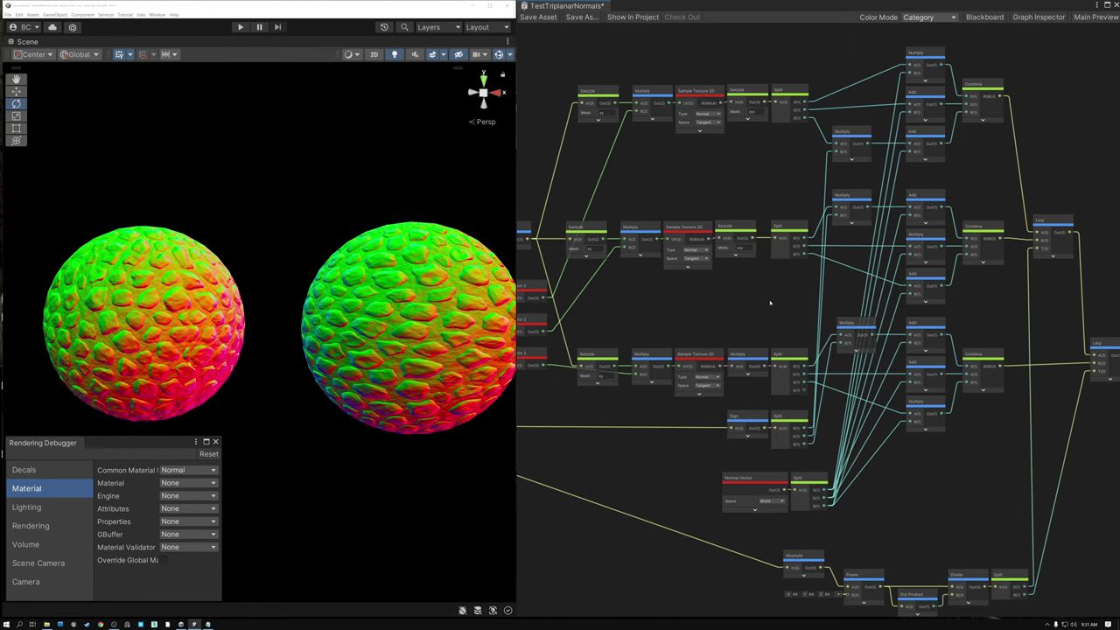